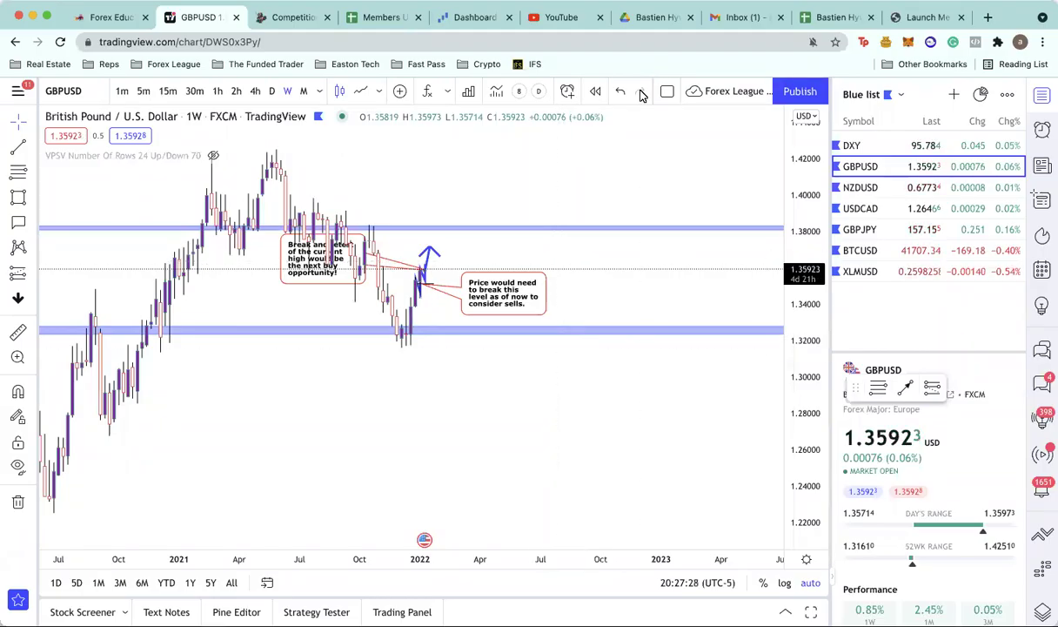
Examine the GBPUSD weekly price history from 2016 to 2022 around the two blue horizontal zones.
{"action": "left_click_drag", "start_coordinate": [538, 257], "coordinate": [390, 331]}
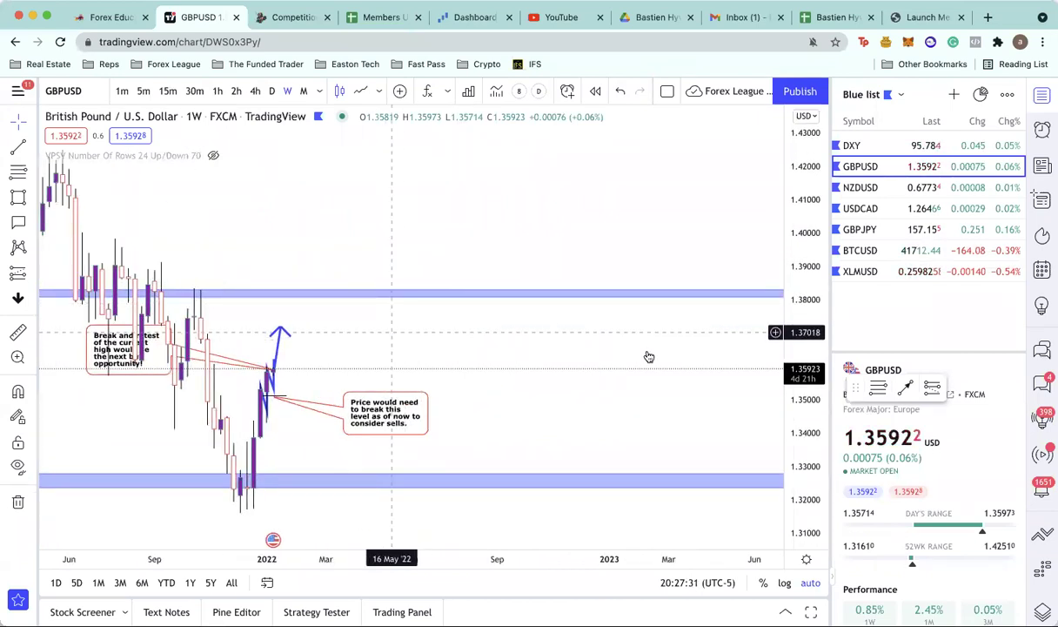
{"action": "scroll", "coordinate": [649, 357], "scroll_direction": "left", "scroll_amount": 5}
{"action": "scroll", "coordinate": [625, 392], "scroll_direction": "up", "scroll_amount": 1}
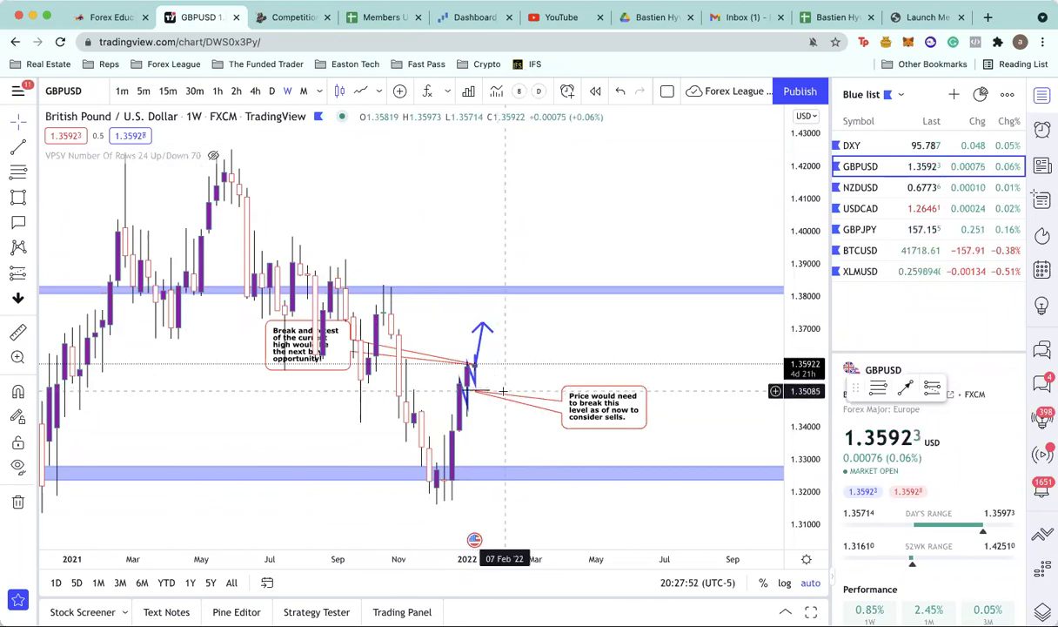
{"action": "scroll", "coordinate": [503, 390], "scroll_direction": "up", "scroll_amount": 2}
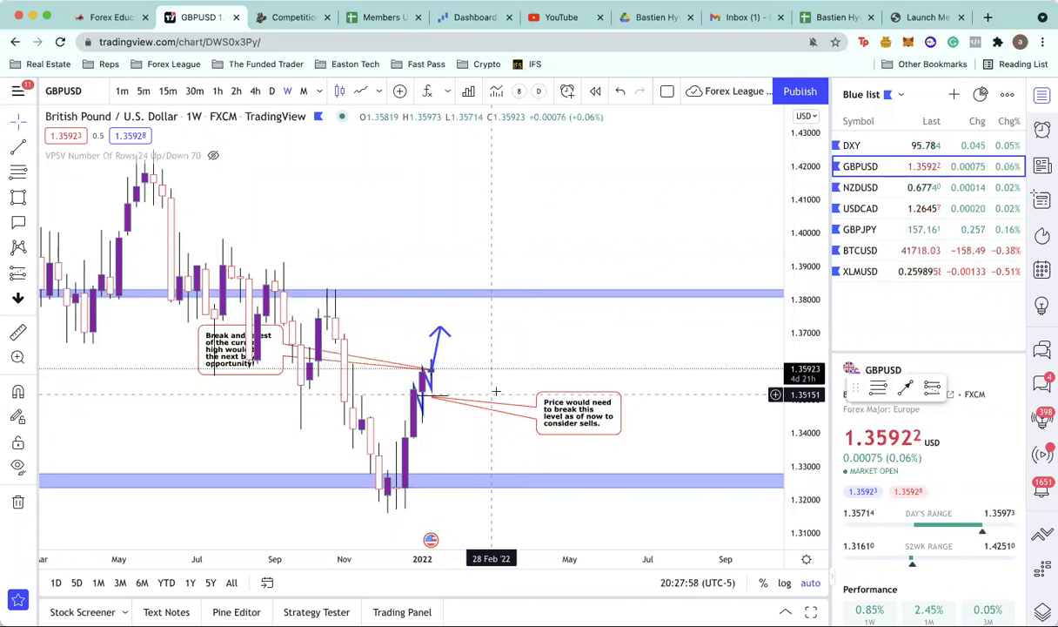
{"action": "scroll", "coordinate": [496, 391], "scroll_direction": "up", "scroll_amount": 2}
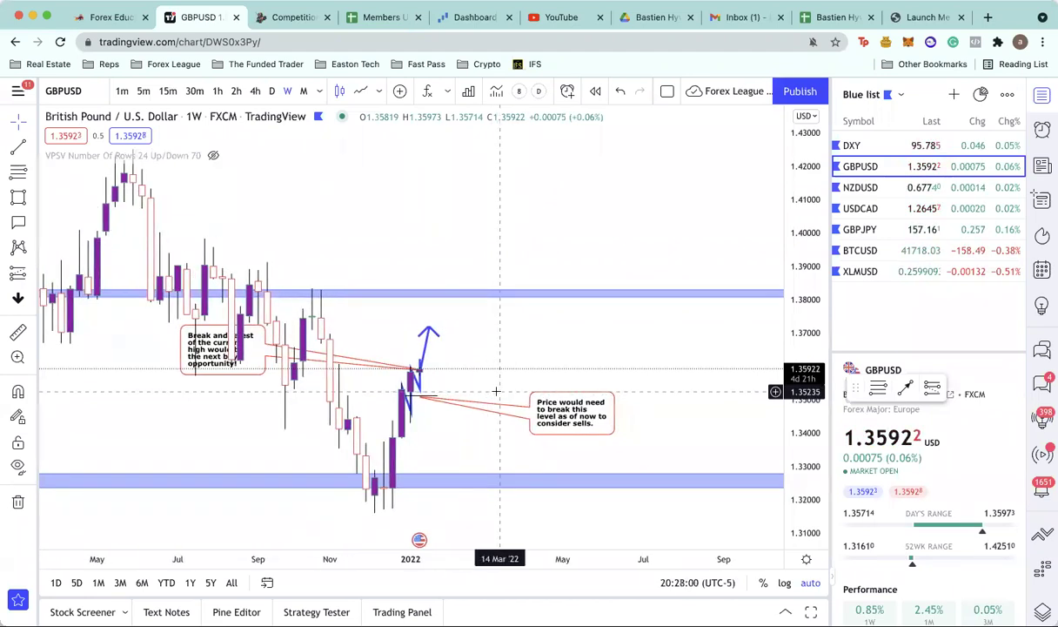
{"action": "scroll", "coordinate": [496, 390], "scroll_direction": "up", "scroll_amount": 1}
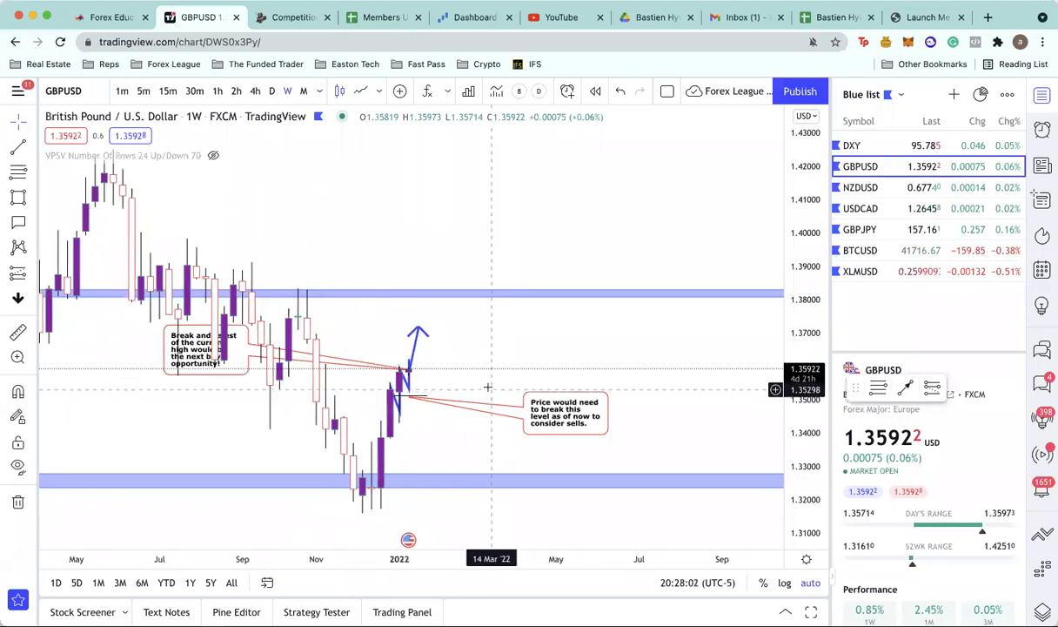
{"action": "scroll", "coordinate": [489, 379], "scroll_direction": "up", "scroll_amount": 1}
{"action": "scroll", "coordinate": [522, 388], "scroll_direction": "left", "scroll_amount": 3}
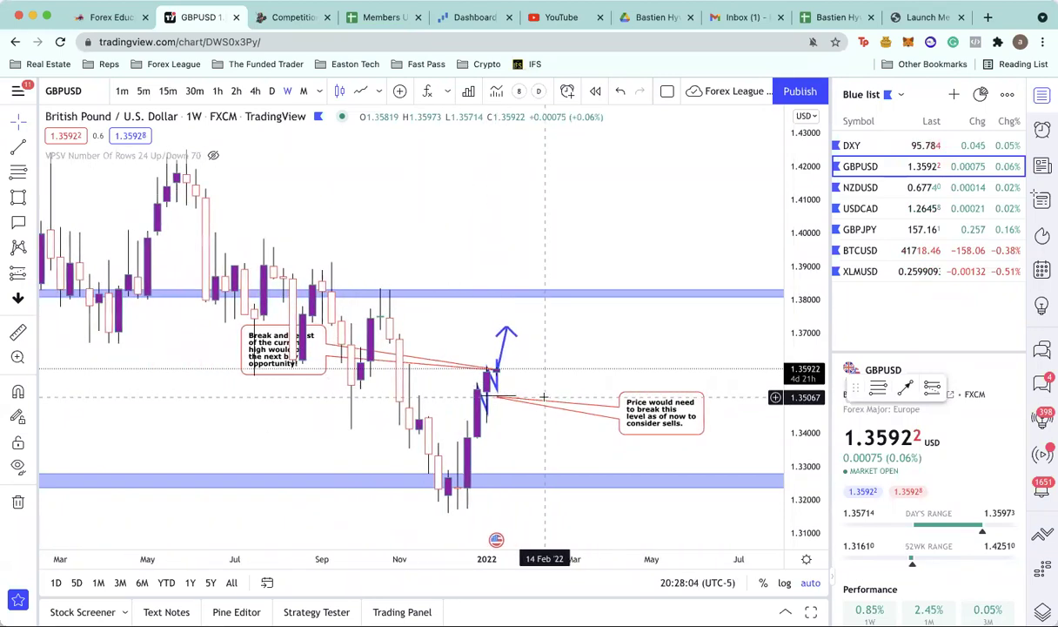
{"action": "scroll", "coordinate": [485, 317], "scroll_direction": "down", "scroll_amount": 5}
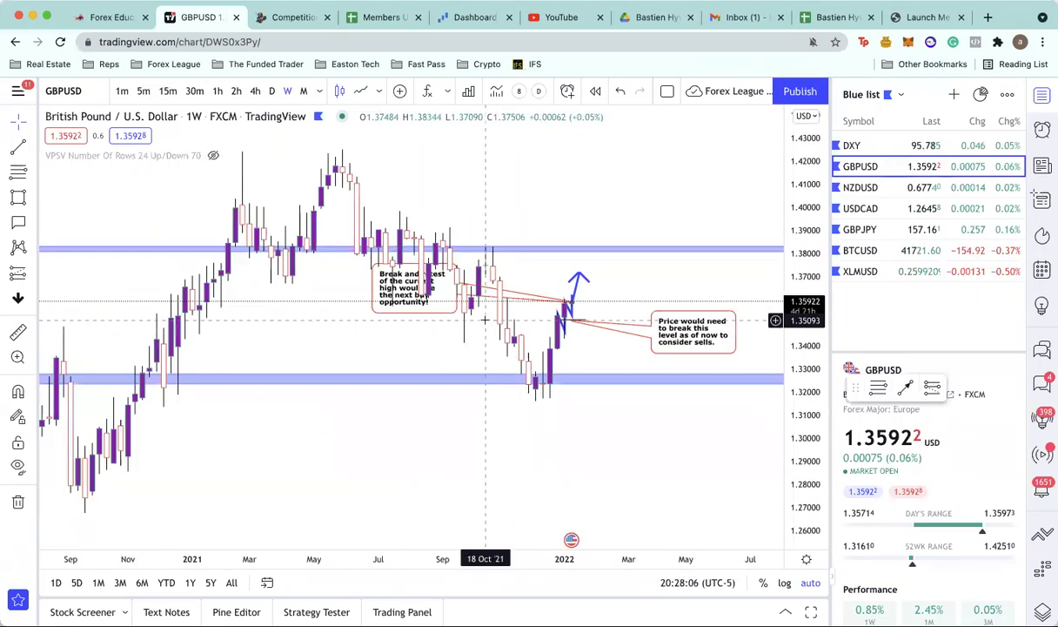
{"action": "scroll", "coordinate": [489, 324], "scroll_direction": "up", "scroll_amount": 1}
{"action": "scroll", "coordinate": [470, 374], "scroll_direction": "up", "scroll_amount": 2}
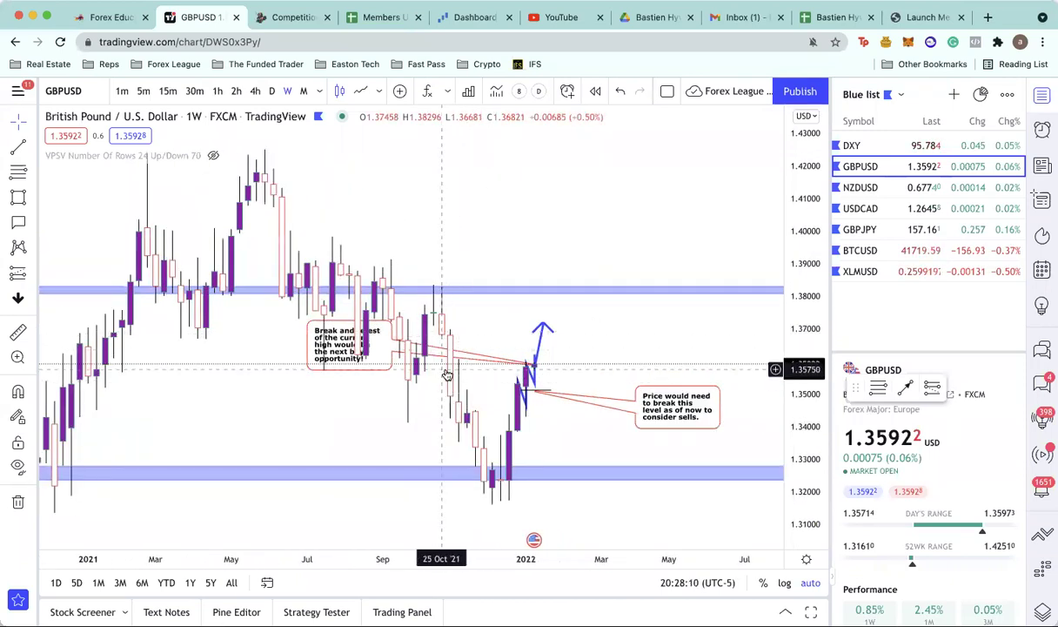
{"action": "scroll", "coordinate": [390, 225], "scroll_direction": "down", "scroll_amount": 5}
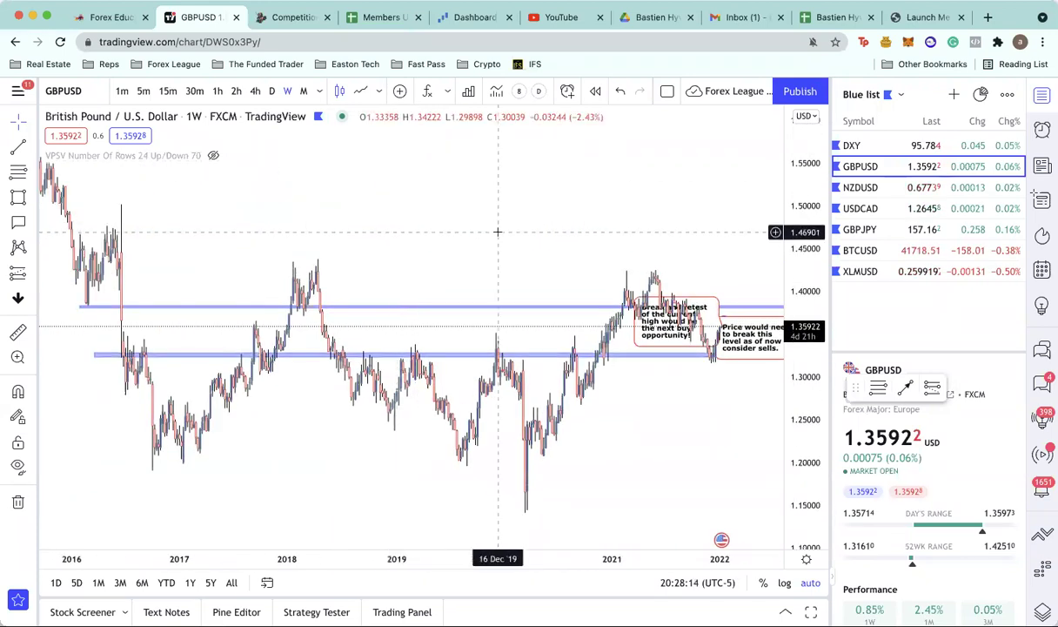
{"action": "scroll", "coordinate": [491, 374], "scroll_direction": "up", "scroll_amount": 3}
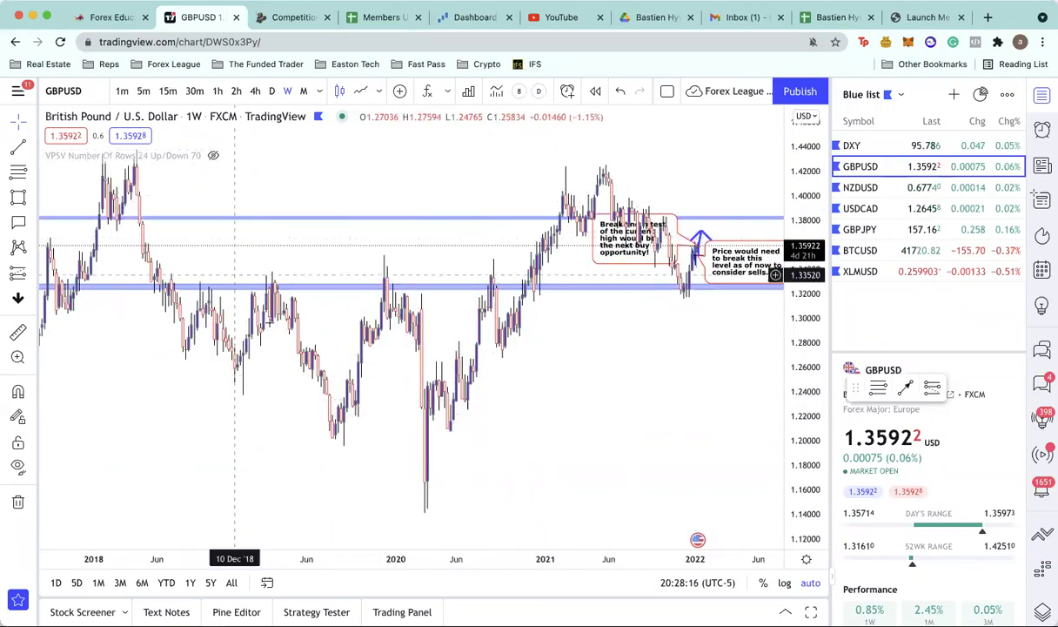
{"action": "scroll", "coordinate": [420, 319], "scroll_direction": "up", "scroll_amount": 3}
{"action": "scroll", "coordinate": [420, 319], "scroll_direction": "down", "scroll_amount": 3}
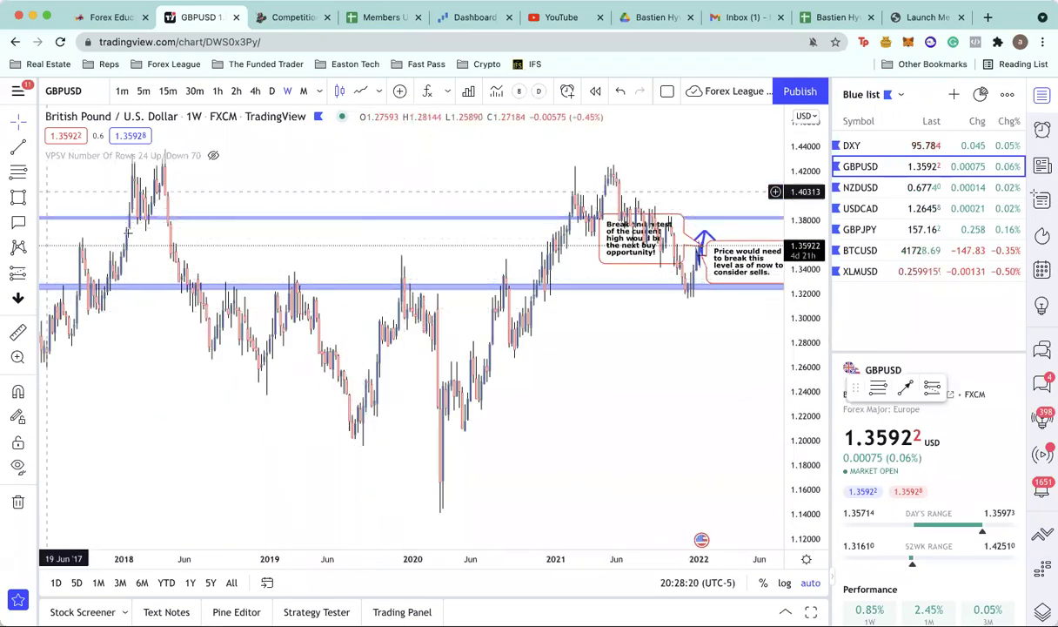
Delete the two text callouts about the next buy opportunity and the break level for considering sells.
{"action": "left_click", "coordinate": [32, 197]}
{"action": "left_click", "coordinate": [76, 310]}
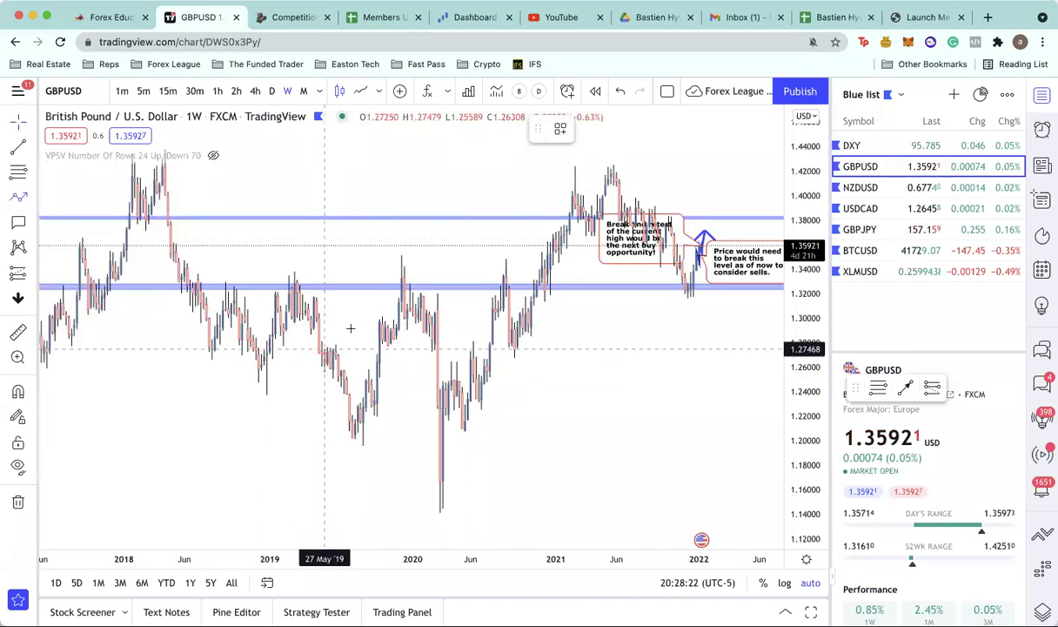
{"action": "scroll", "coordinate": [402, 288], "scroll_direction": "down", "scroll_amount": 2}
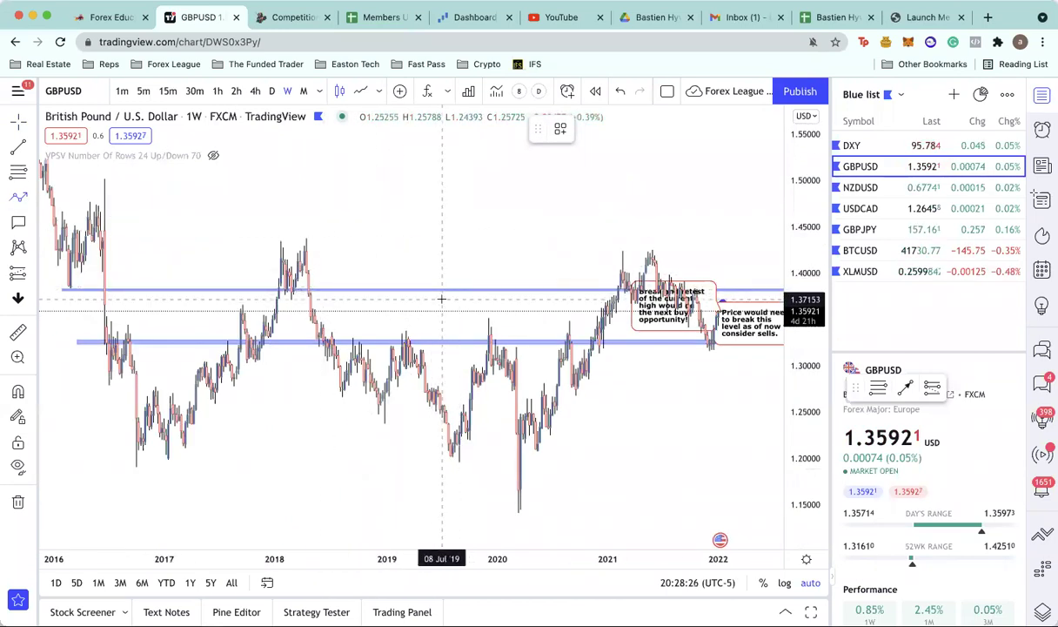
{"action": "mouse_move", "coordinate": [663, 306]}
{"action": "left_mouse_down"}
{"action": "mouse_move", "coordinate": [718, 275]}
{"action": "mouse_move", "coordinate": [736, 250]}
{"action": "mouse_move", "coordinate": [723, 307]}
{"action": "mouse_move", "coordinate": [752, 337]}
{"action": "left_mouse_up"}
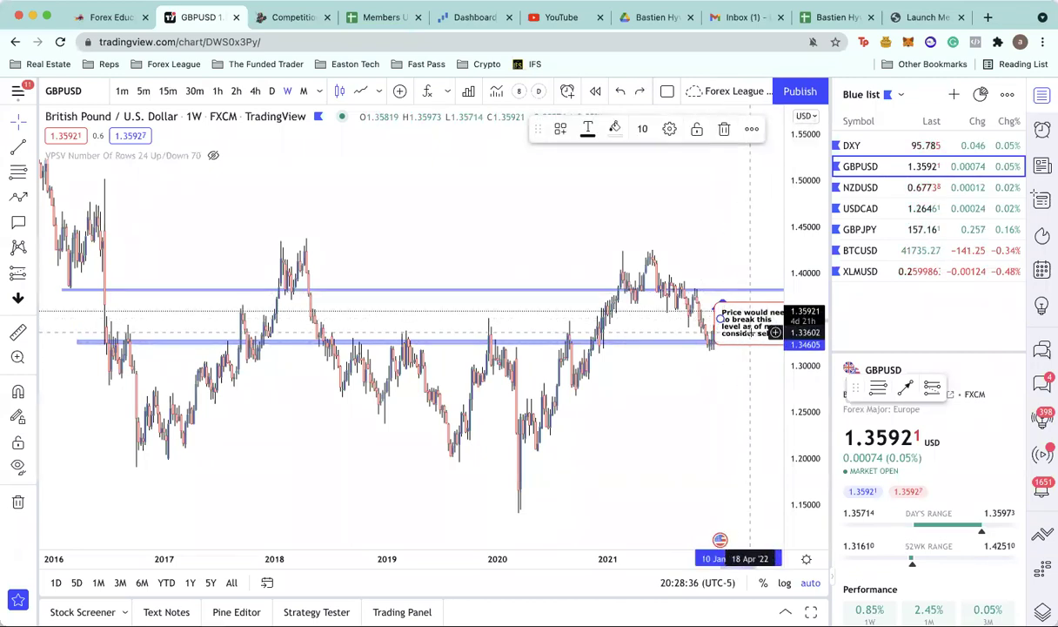
{"action": "key", "text": "Delete"}
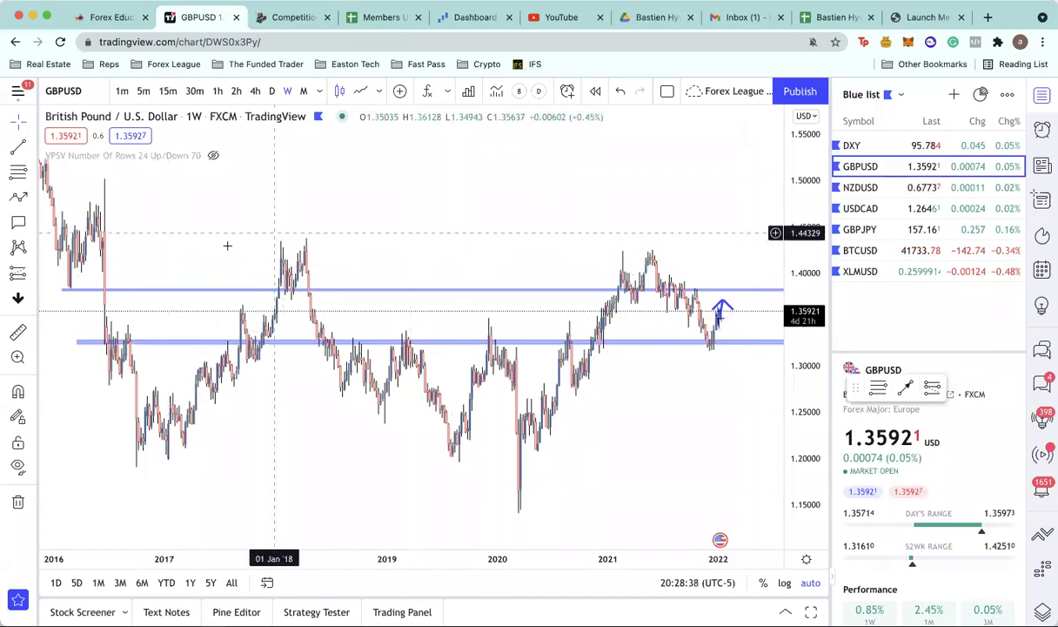
Draw a trial arrow path from above the price action down towards the October 2021 candles, and delete it.
{"action": "left_click", "coordinate": [14, 199]}
{"action": "left_click", "coordinate": [357, 187]}
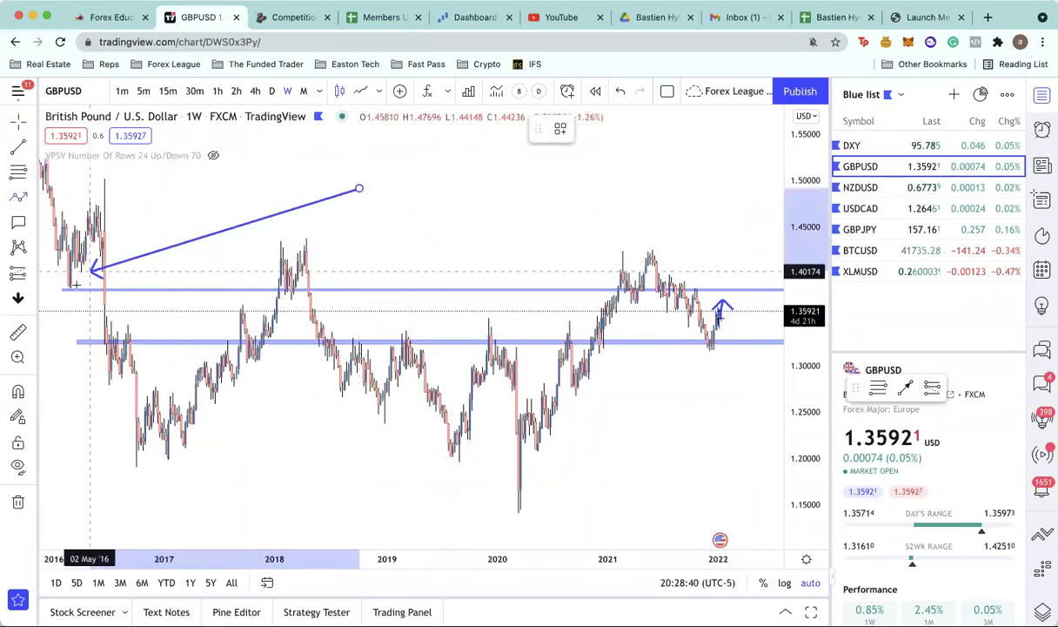
{"action": "left_click", "coordinate": [274, 288]}
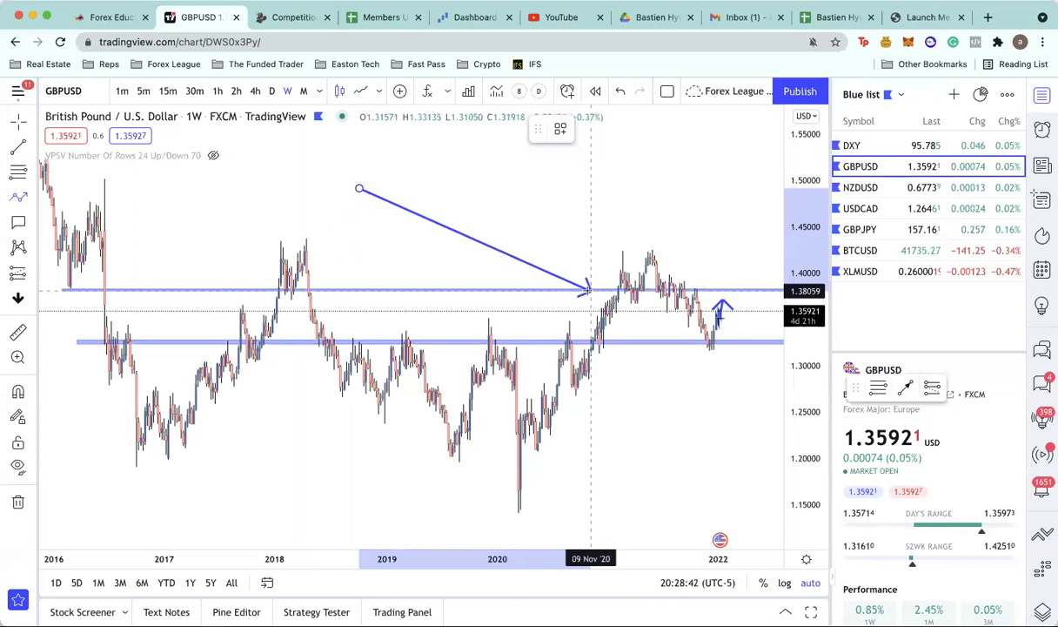
{"action": "left_click", "coordinate": [601, 339]}
{"action": "scroll", "coordinate": [548, 283], "scroll_direction": "up", "scroll_amount": 3}
{"action": "left_click_drag", "start_coordinate": [509, 283], "coordinate": [532, 216]}
{"action": "scroll", "coordinate": [514, 246], "scroll_direction": "down", "scroll_amount": 2}
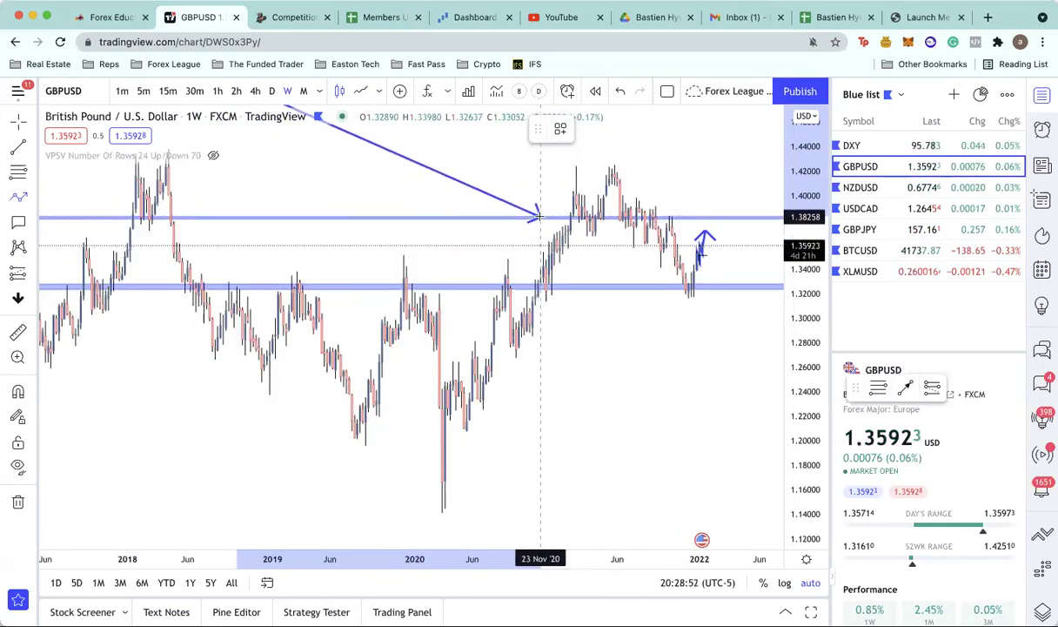
{"action": "left_click_drag", "start_coordinate": [539, 216], "coordinate": [514, 296]}
{"action": "scroll", "coordinate": [392, 333], "scroll_direction": "down", "scroll_amount": 3}
{"action": "scroll", "coordinate": [278, 354], "scroll_direction": "up", "scroll_amount": 3}
{"action": "scroll", "coordinate": [330, 362], "scroll_direction": "up", "scroll_amount": 3}
{"action": "scroll", "coordinate": [514, 296], "scroll_direction": "up", "scroll_amount": 3}
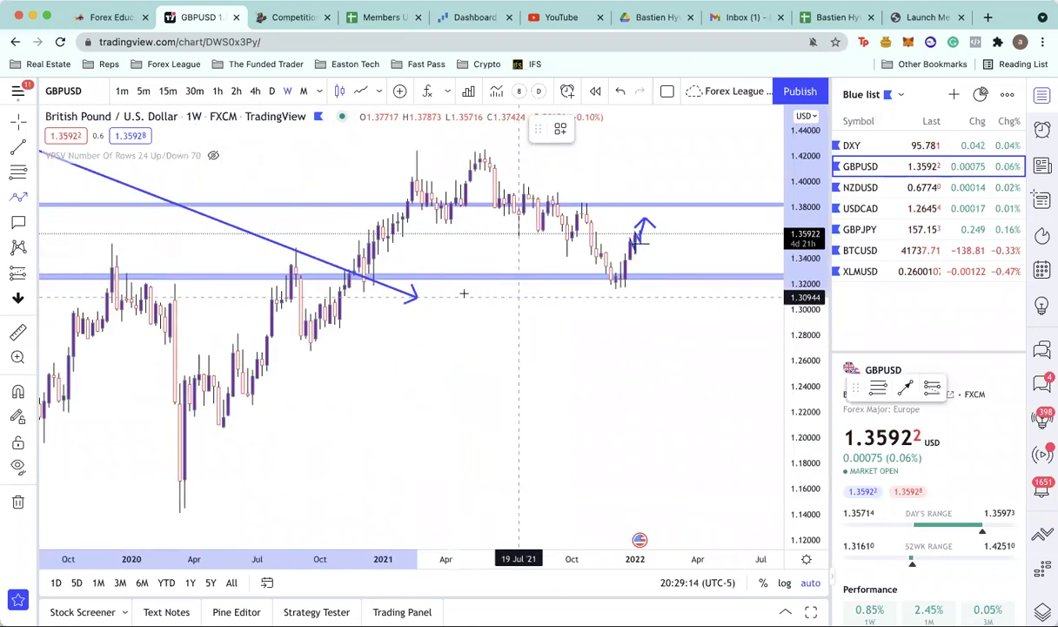
{"action": "scroll", "coordinate": [463, 293], "scroll_direction": "up", "scroll_amount": 3}
{"action": "mouse_move", "coordinate": [449, 383]}
{"action": "left_mouse_down"}
{"action": "mouse_move", "coordinate": [473, 470]}
{"action": "mouse_move", "coordinate": [497, 483]}
{"action": "mouse_move", "coordinate": [431, 445]}
{"action": "left_mouse_up"}
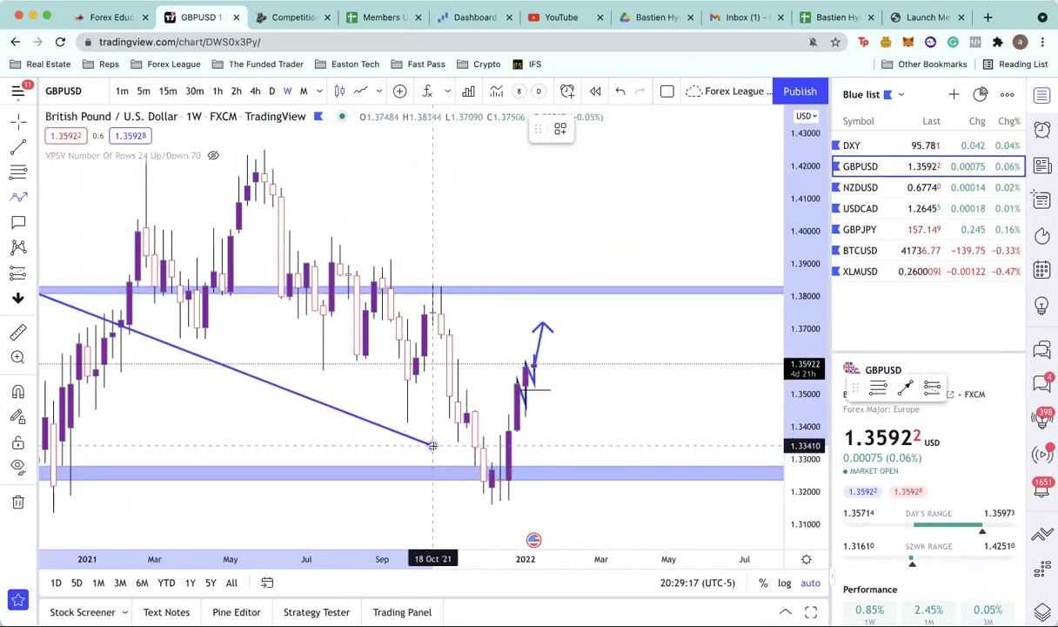
{"action": "left_click", "coordinate": [381, 445]}
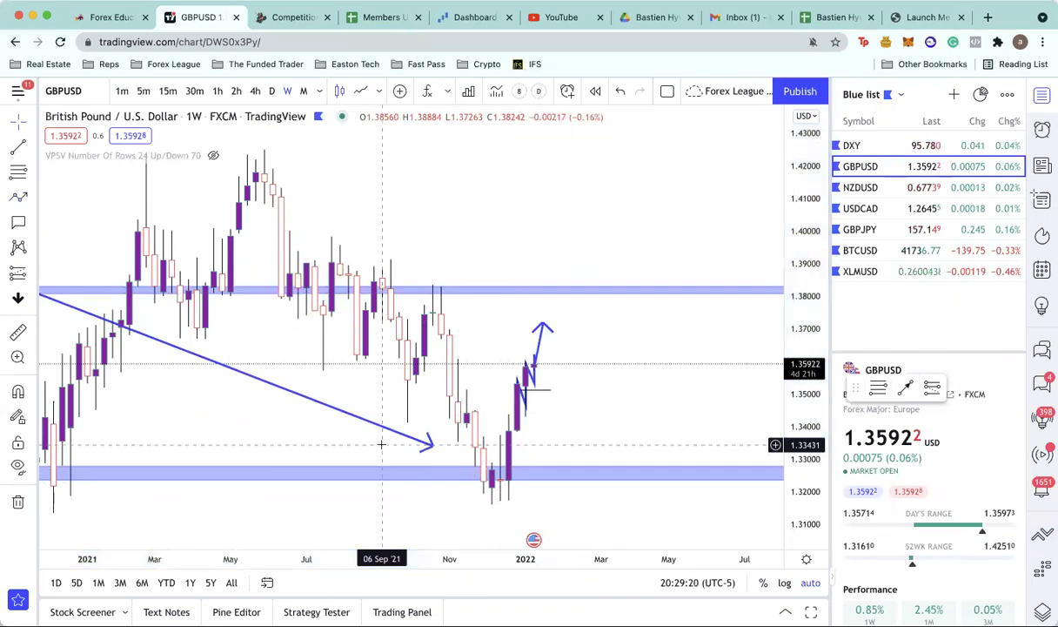
{"action": "left_click", "coordinate": [418, 442]}
{"action": "key", "text": "Delete"}
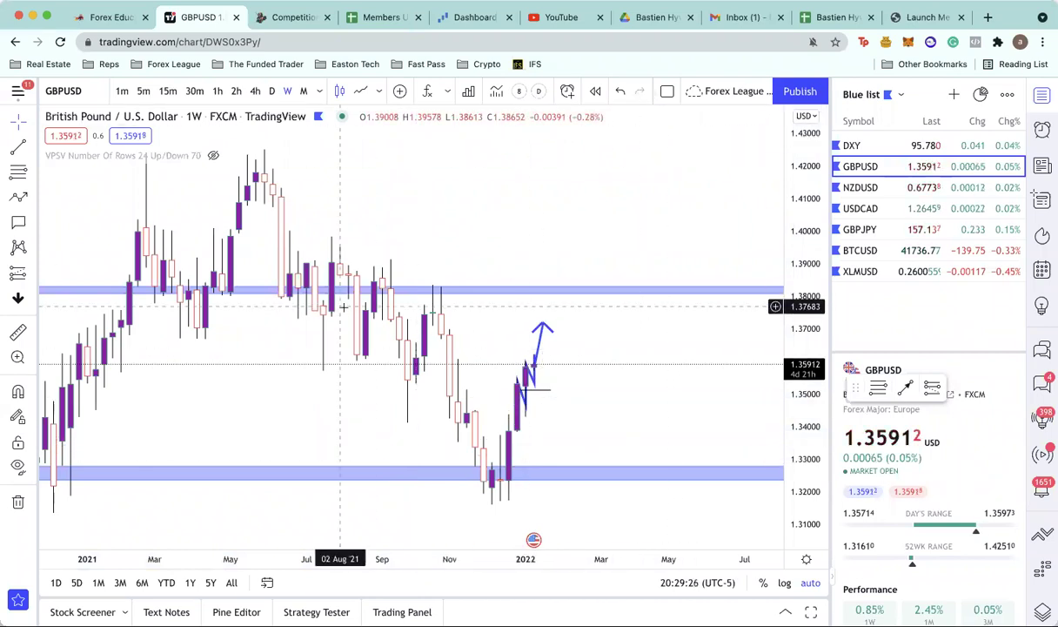
Trace the lower highs and lows from June to December 2021 with an arrow path, and delete the path.
{"action": "left_click", "coordinate": [31, 202]}
{"action": "left_click", "coordinate": [75, 310]}
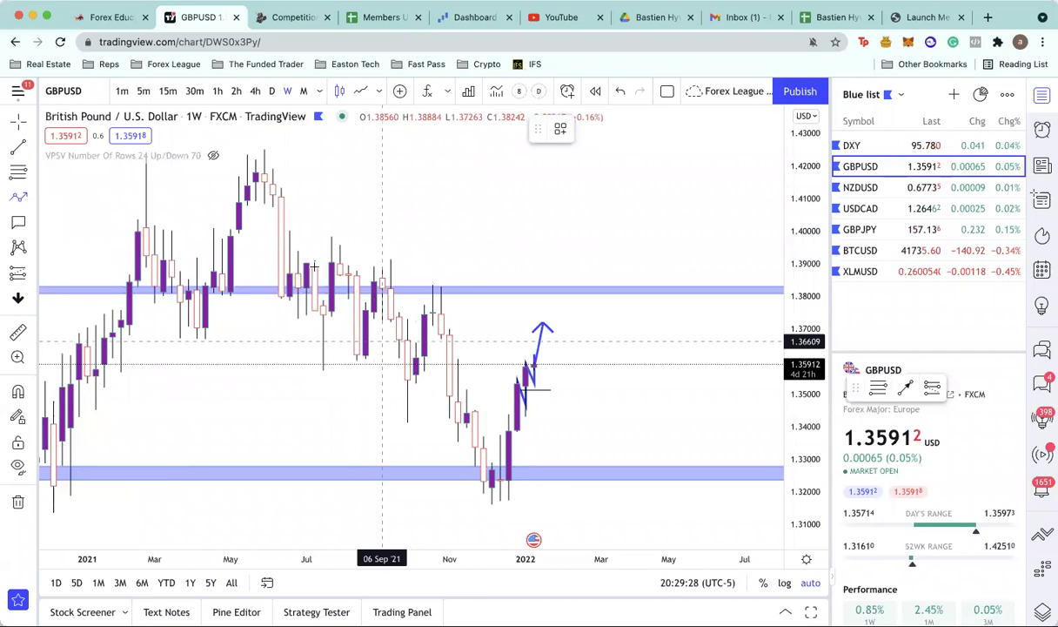
{"action": "left_click", "coordinate": [273, 200]}
{"action": "left_click", "coordinate": [306, 311]}
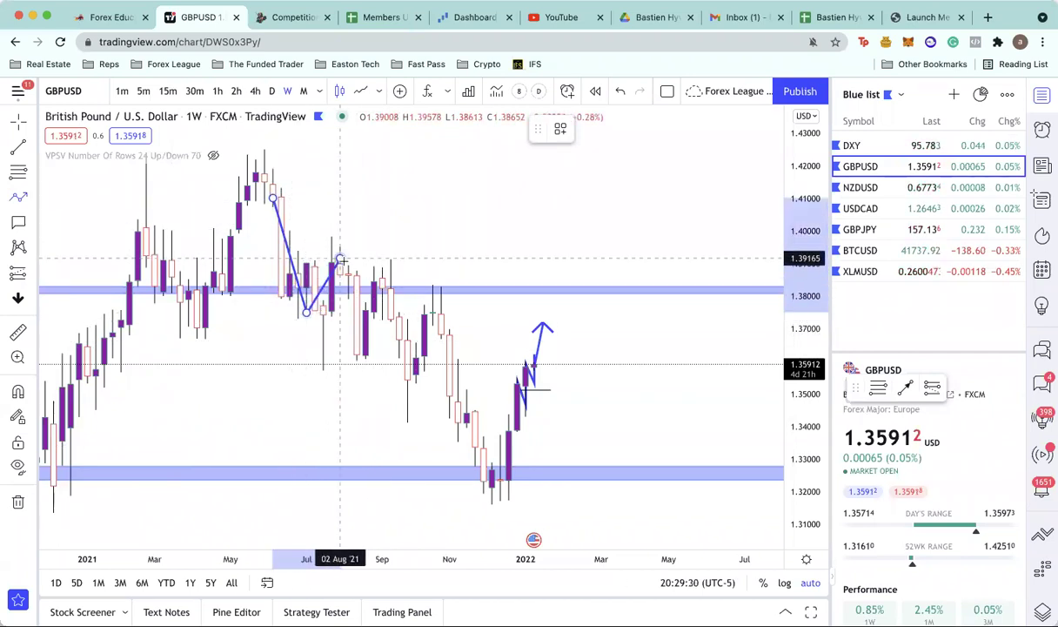
{"action": "left_click", "coordinate": [339, 258]}
{"action": "left_click", "coordinate": [366, 358]}
{"action": "left_click", "coordinate": [391, 281]}
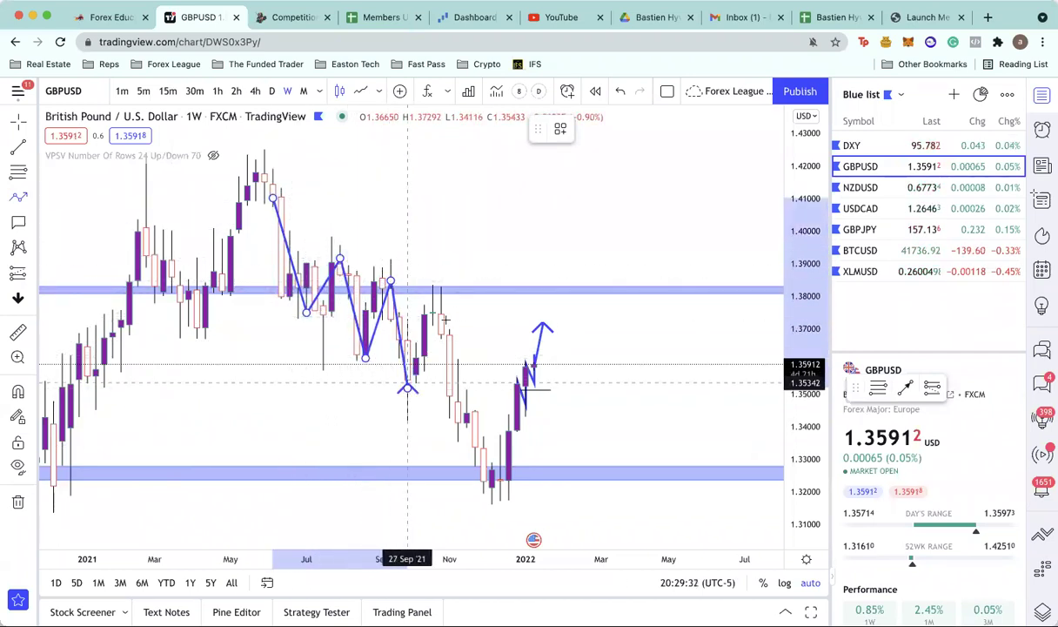
{"action": "left_click", "coordinate": [407, 386]}
{"action": "left_click", "coordinate": [433, 301]}
{"action": "left_click", "coordinate": [491, 498]}
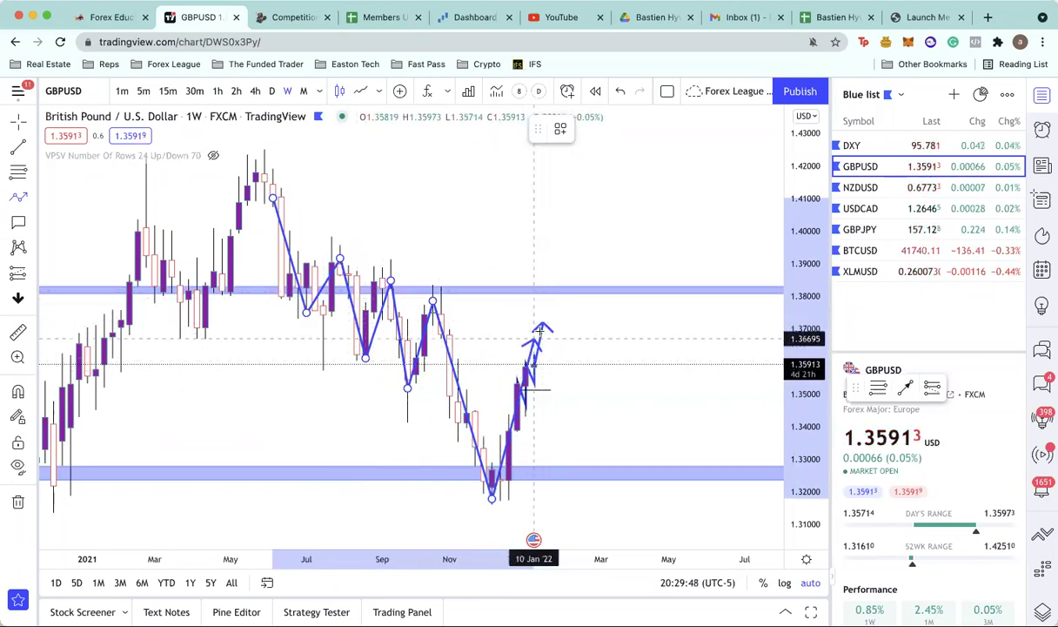
{"action": "double_click", "coordinate": [550, 420]}
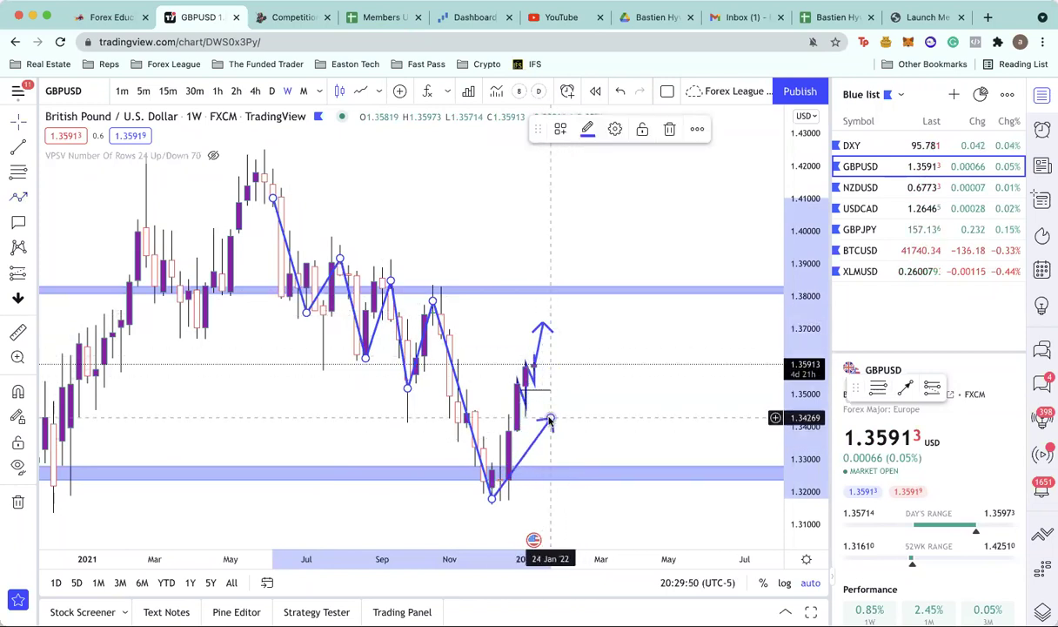
{"action": "key", "text": "BackSpace"}
Delete the existing blue zigzag forecast arrow at the latest weekly candles.
{"action": "left_click", "coordinate": [541, 333]}
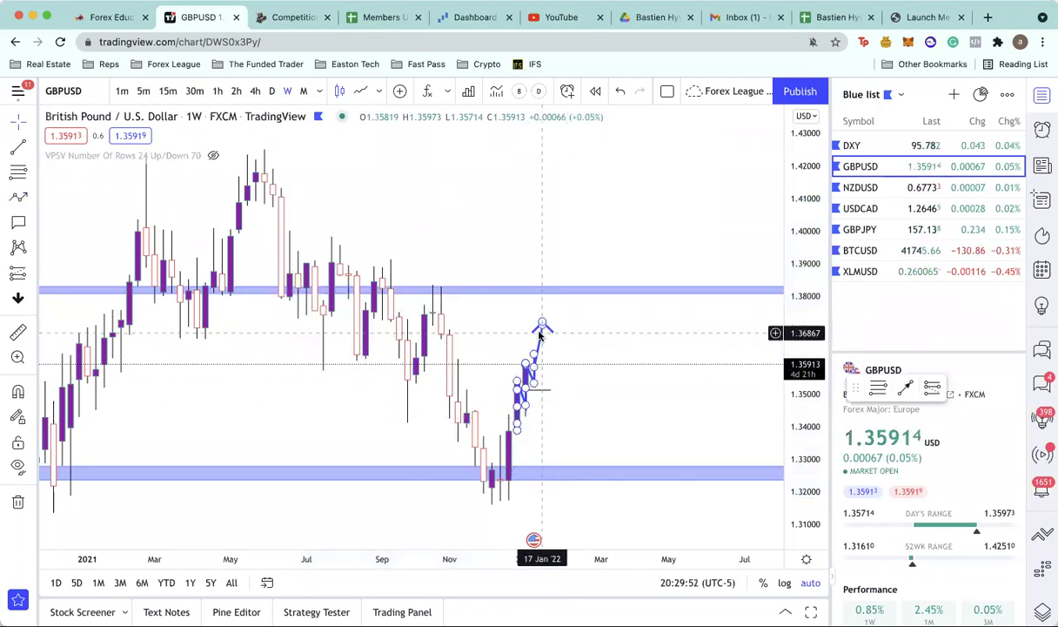
{"action": "key", "text": "BackSpace"}
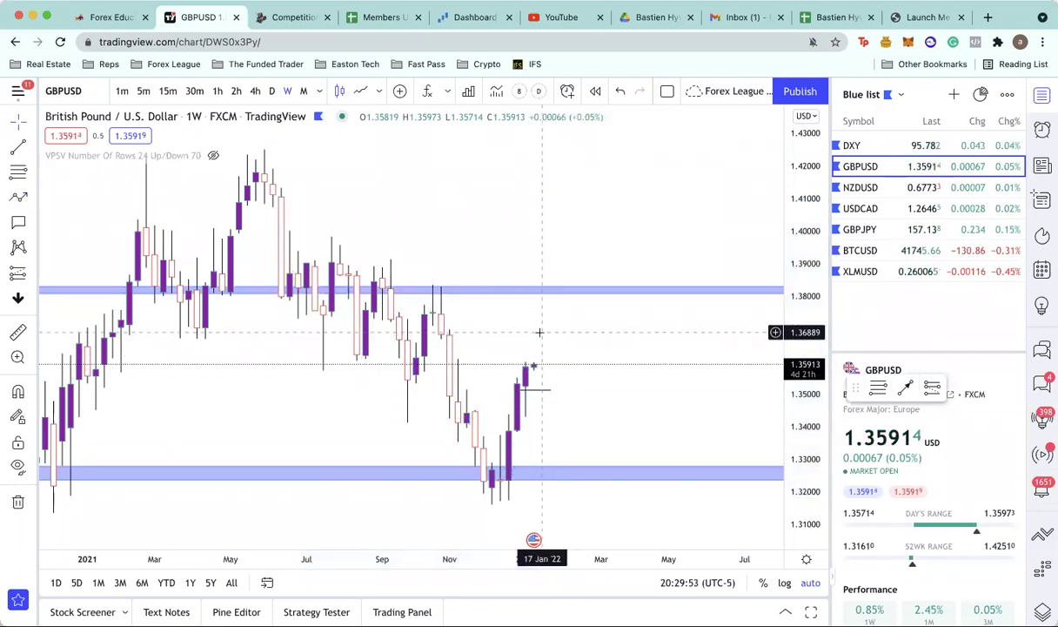
Measure the price distance from the lower blue zone up to the current price, and the lower wick of the current weekly candle.
{"action": "left_click", "coordinate": [536, 477], "text": "shift"}
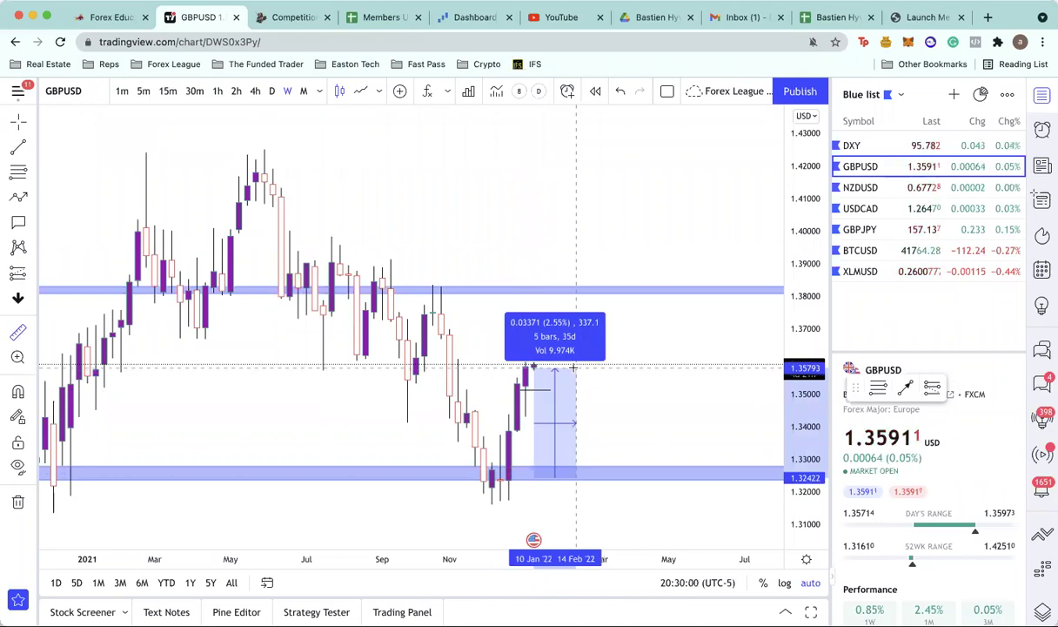
{"action": "left_click", "coordinate": [575, 373]}
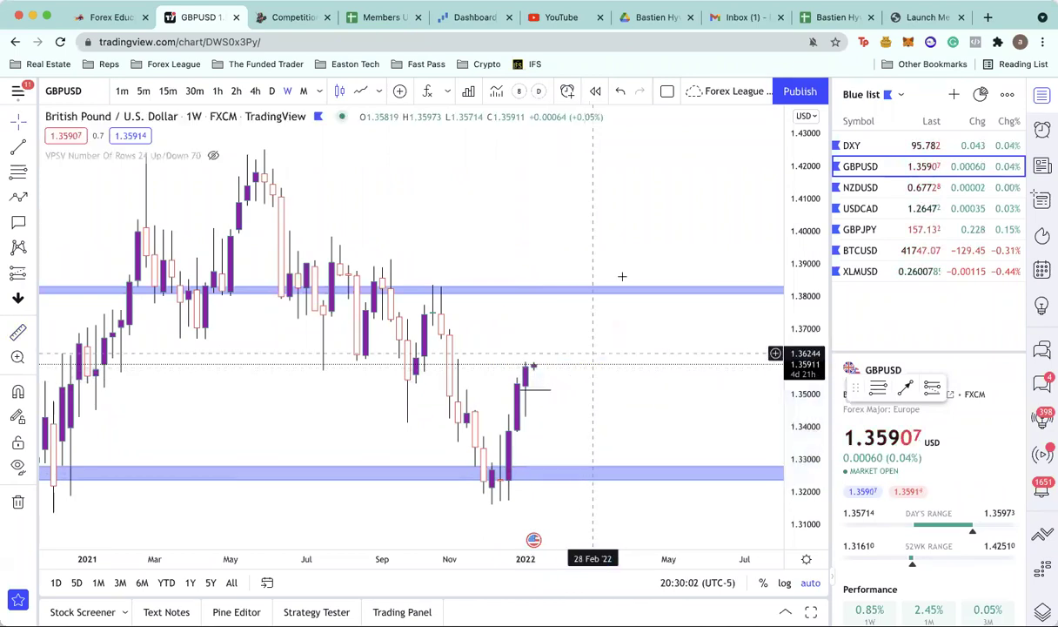
{"action": "left_click", "coordinate": [534, 384], "text": "shift"}
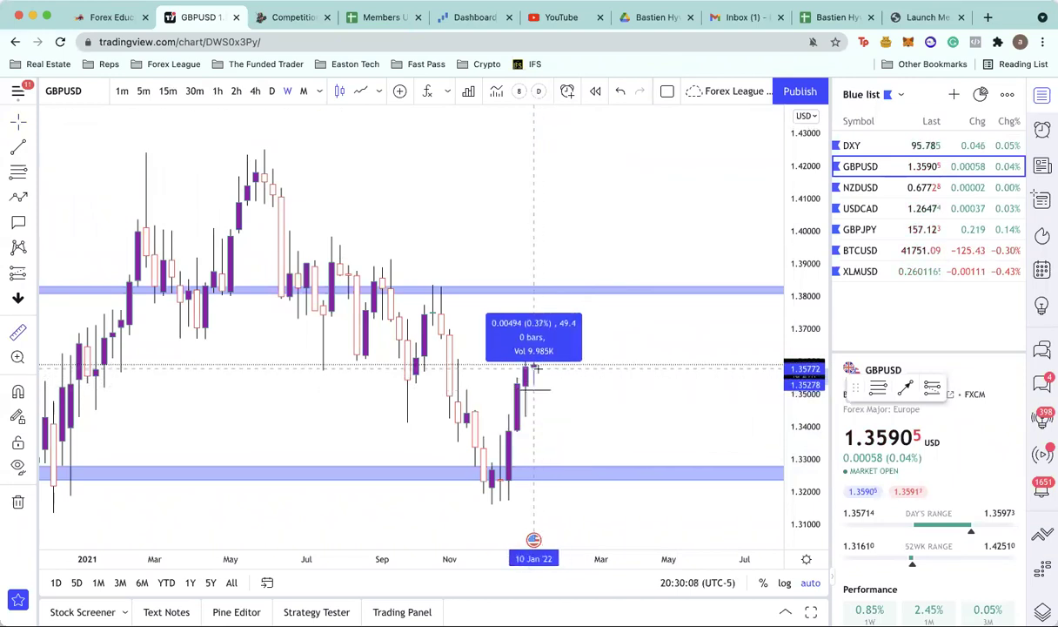
{"action": "left_click", "coordinate": [531, 367]}
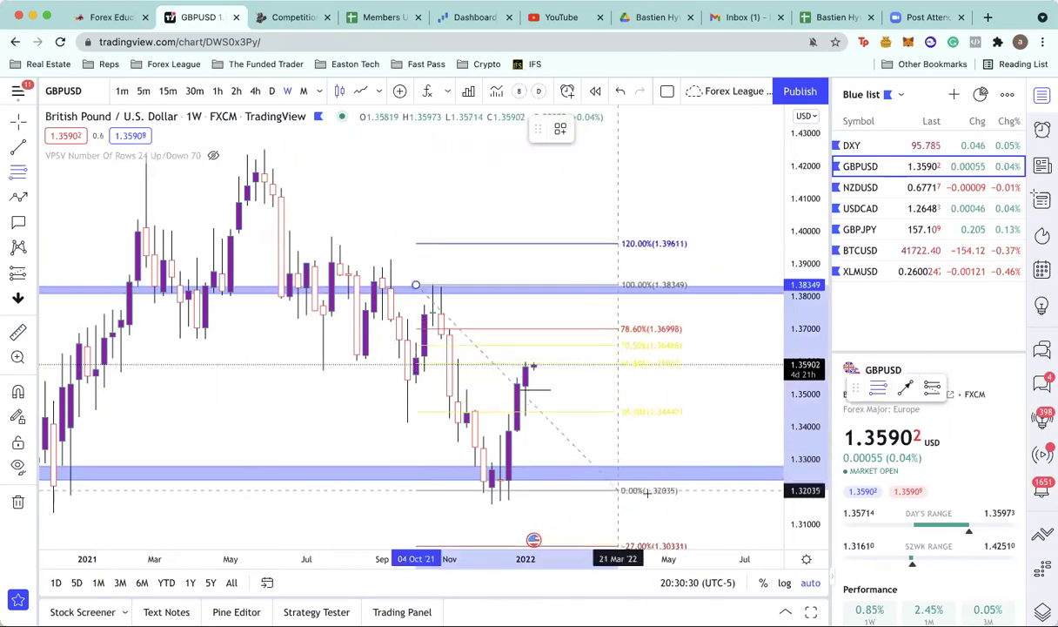
Draw a Fibonacci retracement from the October 2021 swing high at 1.38349 down to the December 2021 low at 1.31950.
{"action": "left_click", "coordinate": [652, 492]}
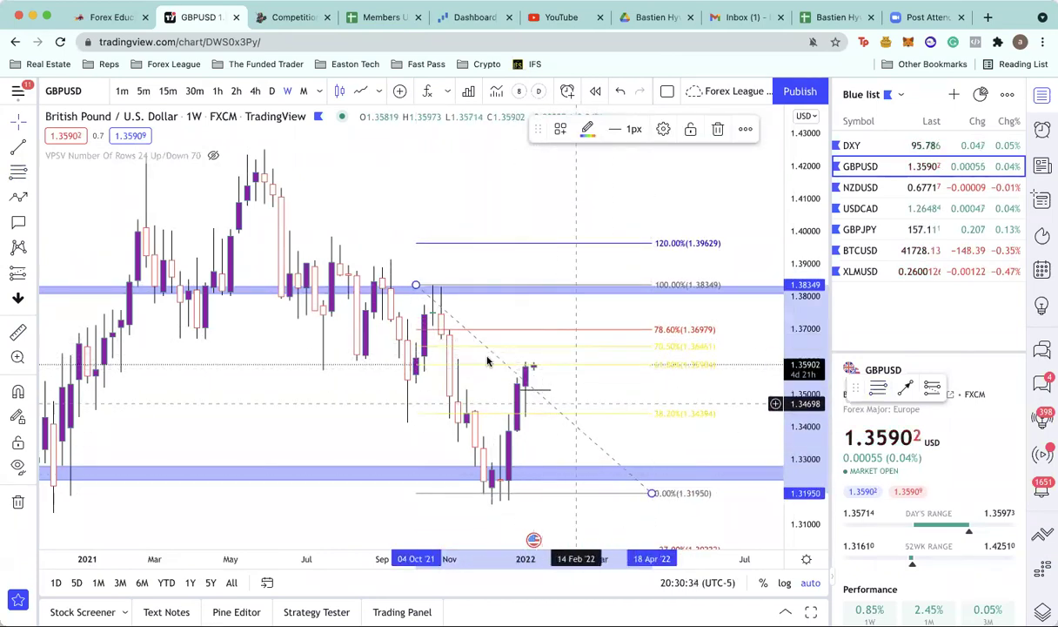
{"action": "left_click", "coordinate": [554, 360]}
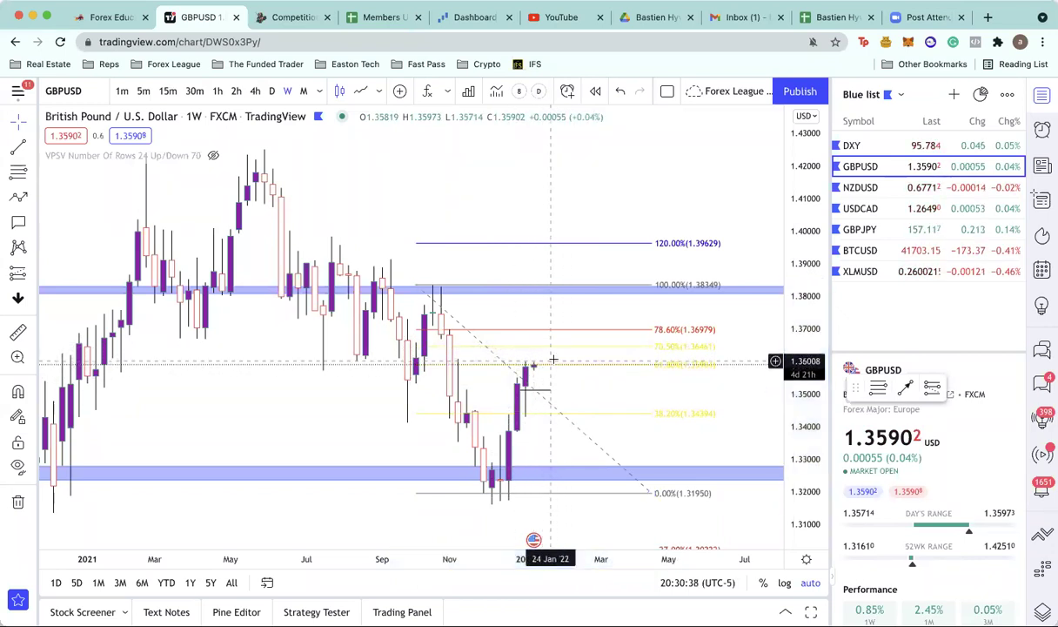
Switch the GBPUSD chart to the 4-hour timeframe and delete the Fibonacci retracement.
{"action": "left_click_drag", "start_coordinate": [552, 367], "coordinate": [566, 300]}
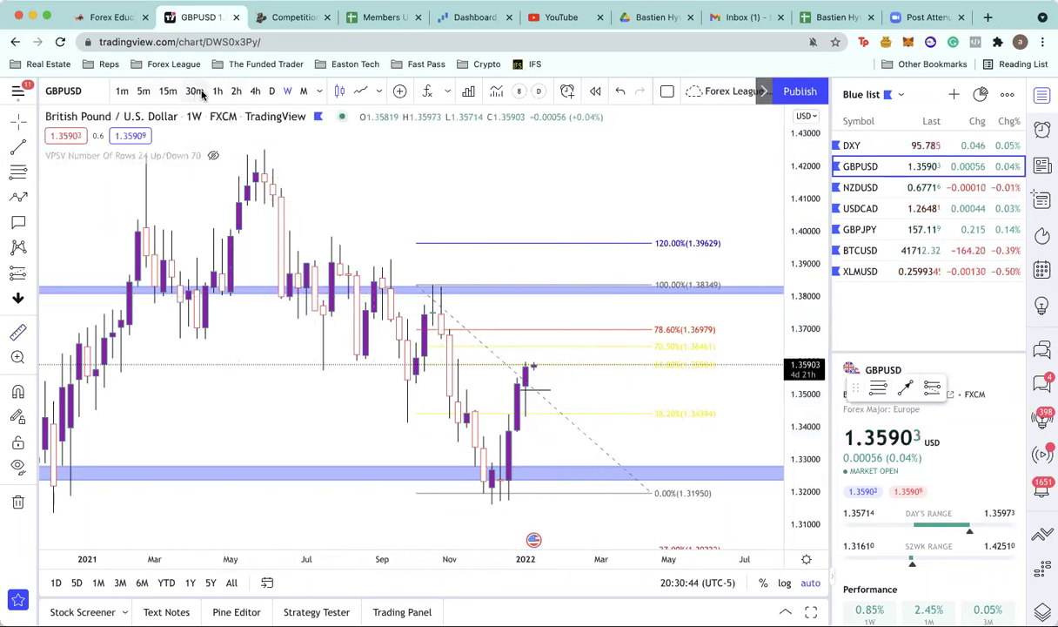
{"action": "left_click", "coordinate": [255, 91]}
{"action": "left_click_drag", "start_coordinate": [406, 300], "coordinate": [370, 356]}
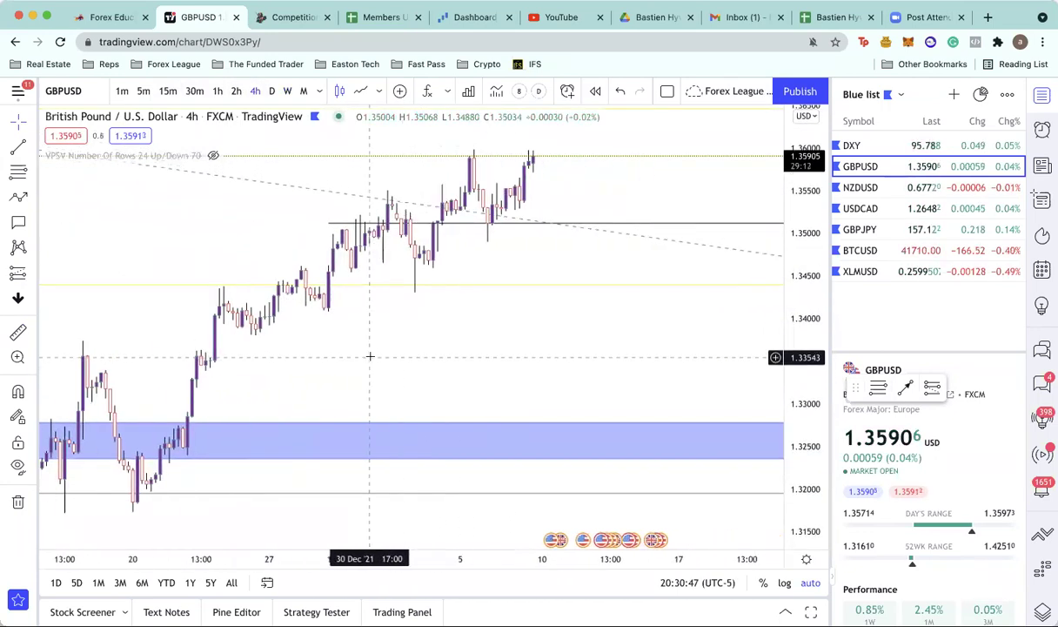
{"action": "left_click", "coordinate": [395, 191]}
{"action": "key", "text": "Delete"}
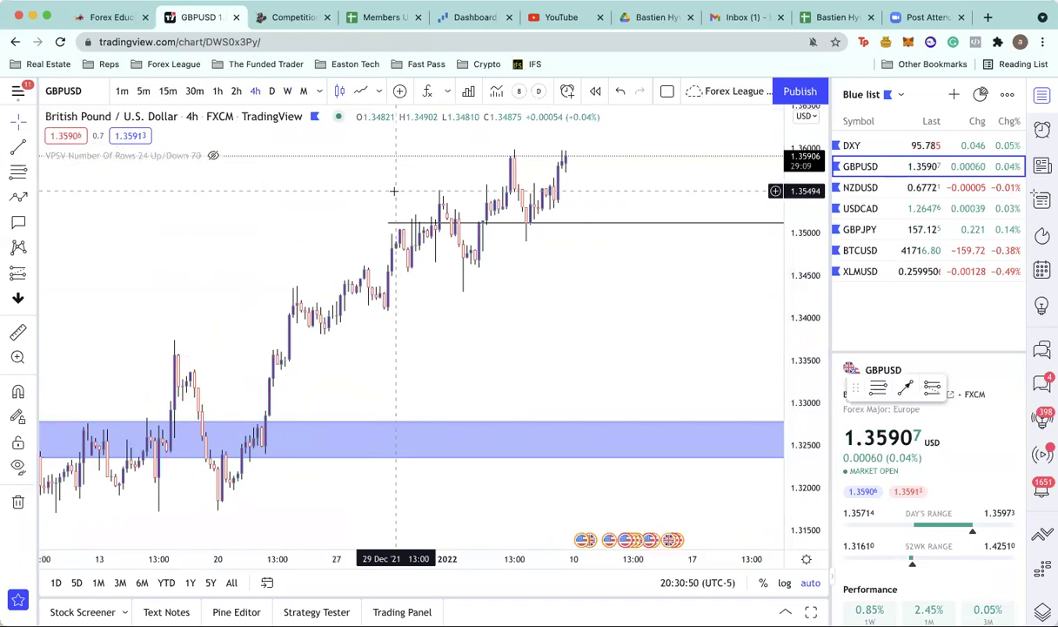
Trace the 4-hour uptrend's higher highs and lows with an arrow path from the 20 December low to about 1.3622 on 7 January 2022.
{"action": "left_click", "coordinate": [18, 198]}
{"action": "left_click", "coordinate": [223, 493]}
{"action": "left_click", "coordinate": [297, 301]}
{"action": "left_click", "coordinate": [324, 346]}
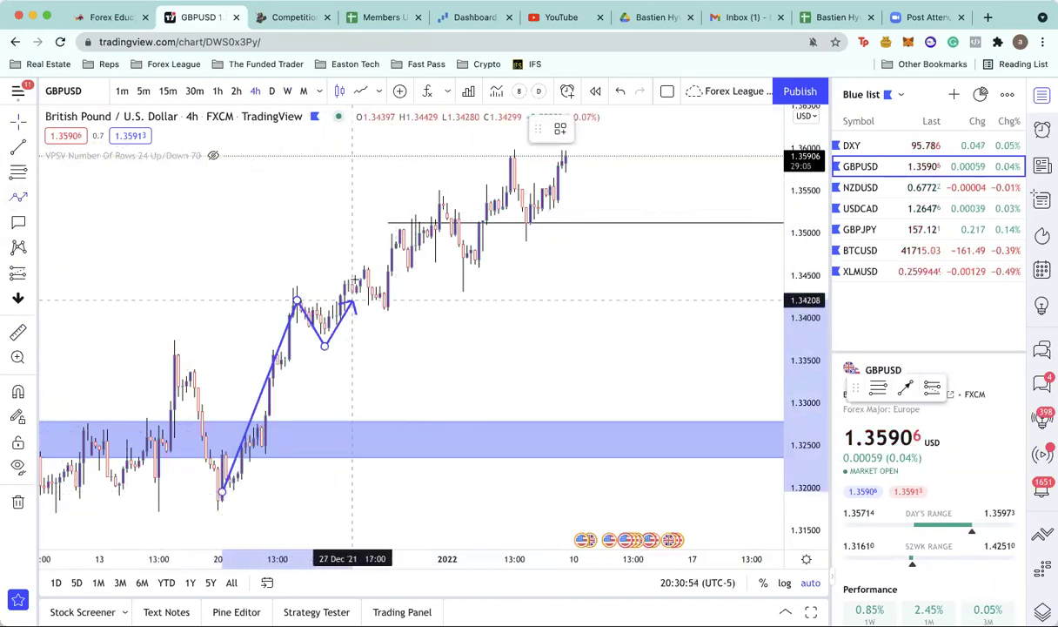
{"action": "left_click", "coordinate": [359, 262]}
{"action": "left_click", "coordinate": [380, 315]}
{"action": "left_click", "coordinate": [407, 272]}
{"action": "left_click", "coordinate": [439, 201]}
{"action": "left_click", "coordinate": [471, 264]}
{"action": "left_click", "coordinate": [510, 153]}
{"action": "left_click", "coordinate": [529, 228]}
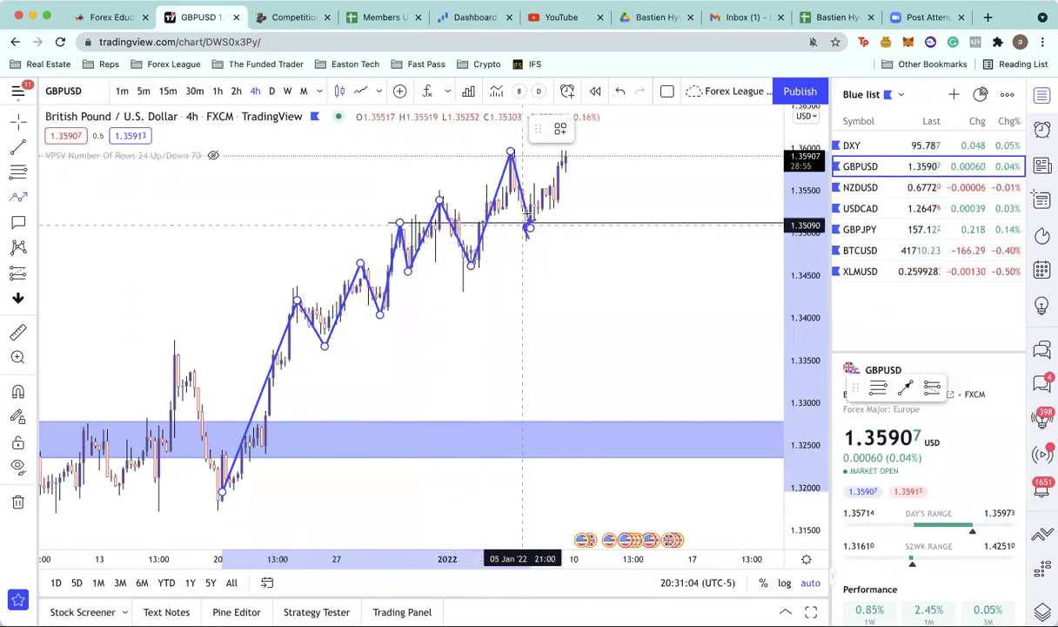
{"action": "scroll", "coordinate": [542, 235], "scroll_direction": "right", "scroll_amount": 5}
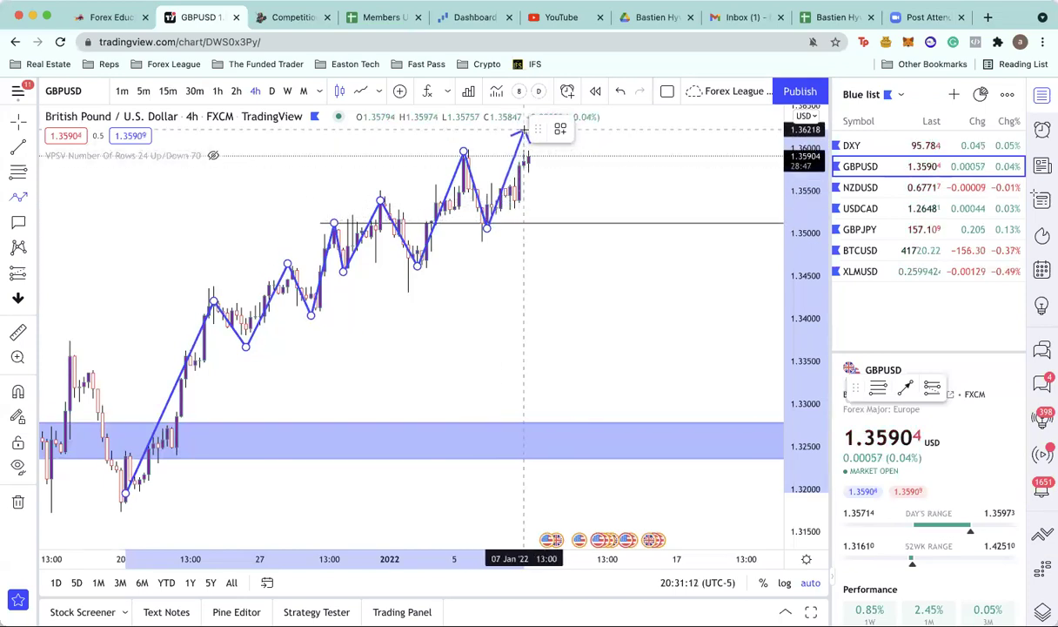
{"action": "left_click_drag", "start_coordinate": [535, 129], "coordinate": [717, 131]}
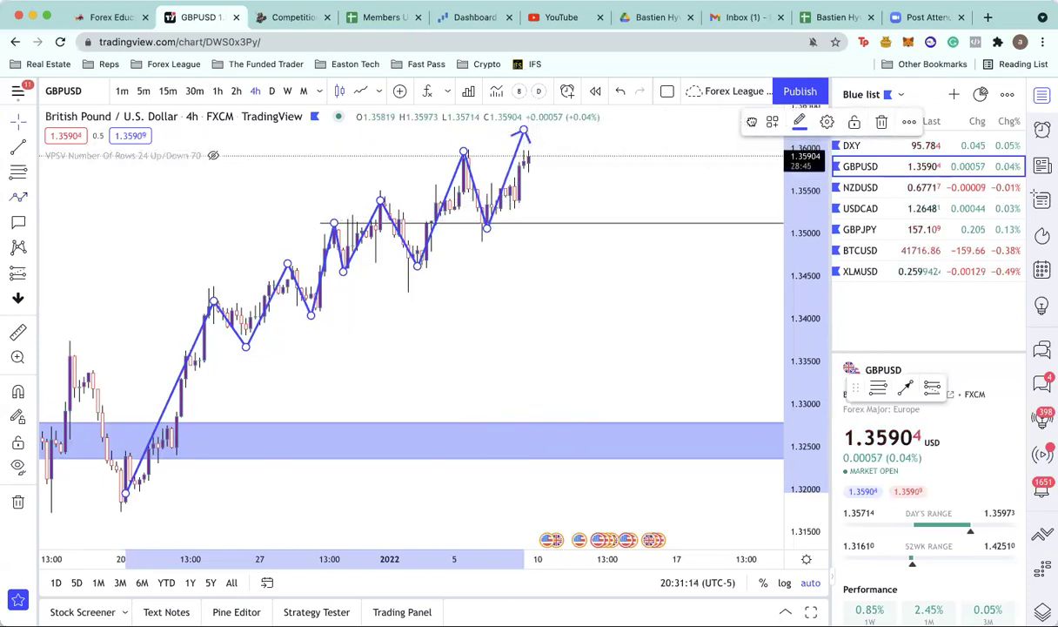
Hide the GBPUSD candles so that only the drawings remain on the chart.
{"action": "left_click", "coordinate": [301, 166]}
{"action": "right_click", "coordinate": [377, 235]}
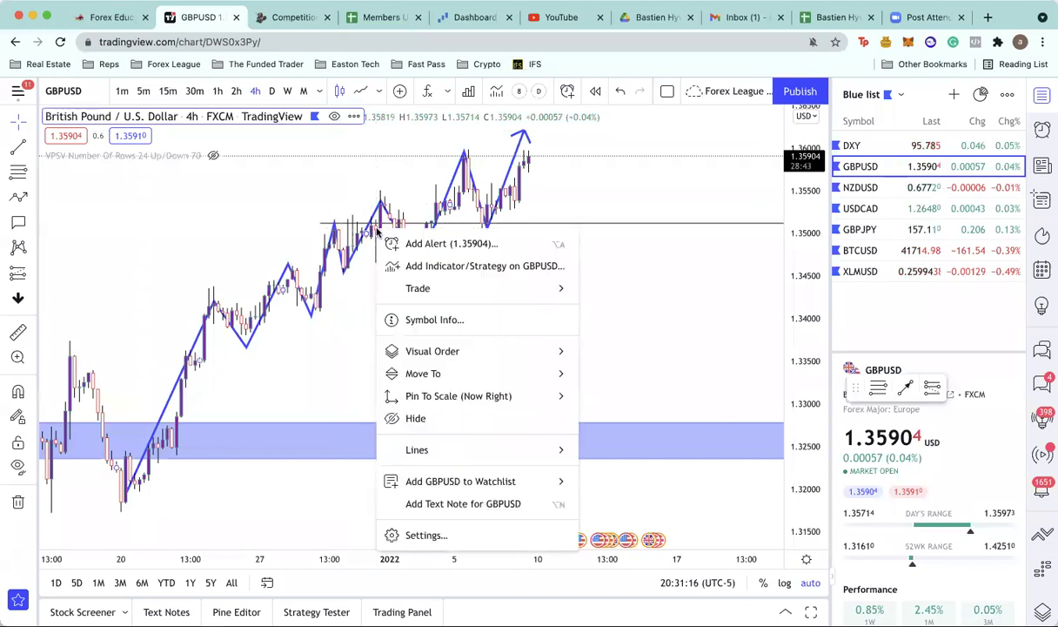
{"action": "left_click", "coordinate": [416, 418]}
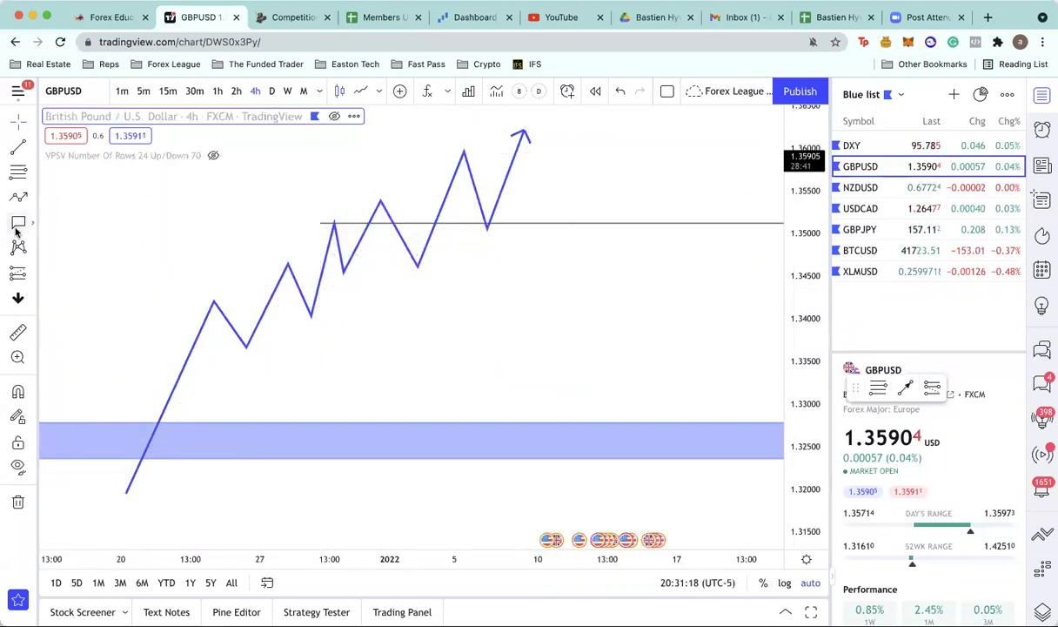
Circle the path's swing lows near 1.3405, 1.3455 and 1.351 with ellipses, and show the candles again.
{"action": "left_click", "coordinate": [33, 202]}
{"action": "left_click", "coordinate": [71, 278]}
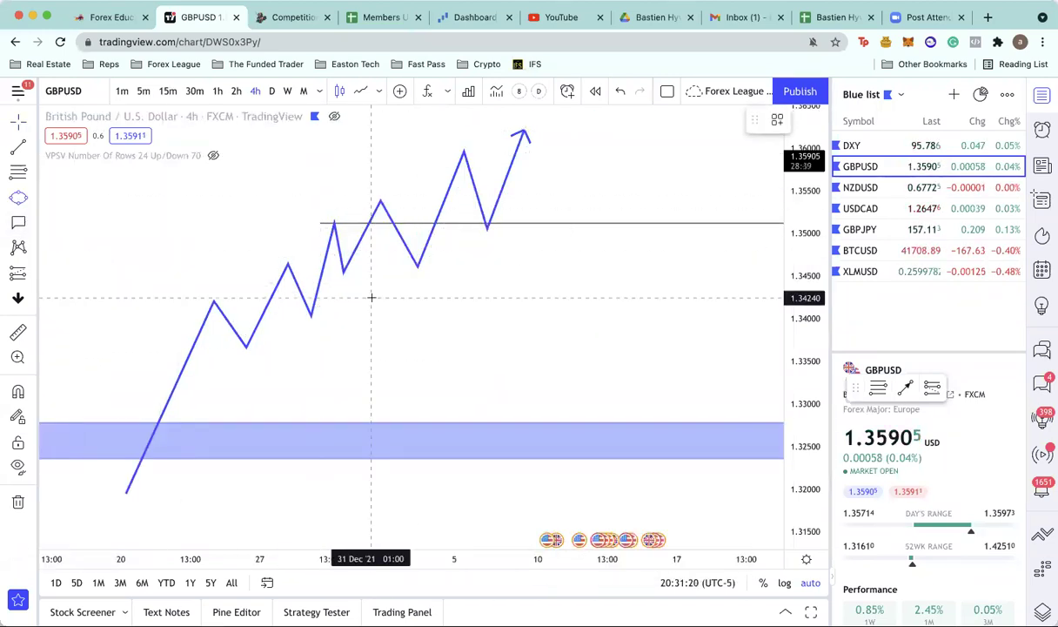
{"action": "left_click", "coordinate": [301, 311]}
{"action": "left_click", "coordinate": [431, 277]}
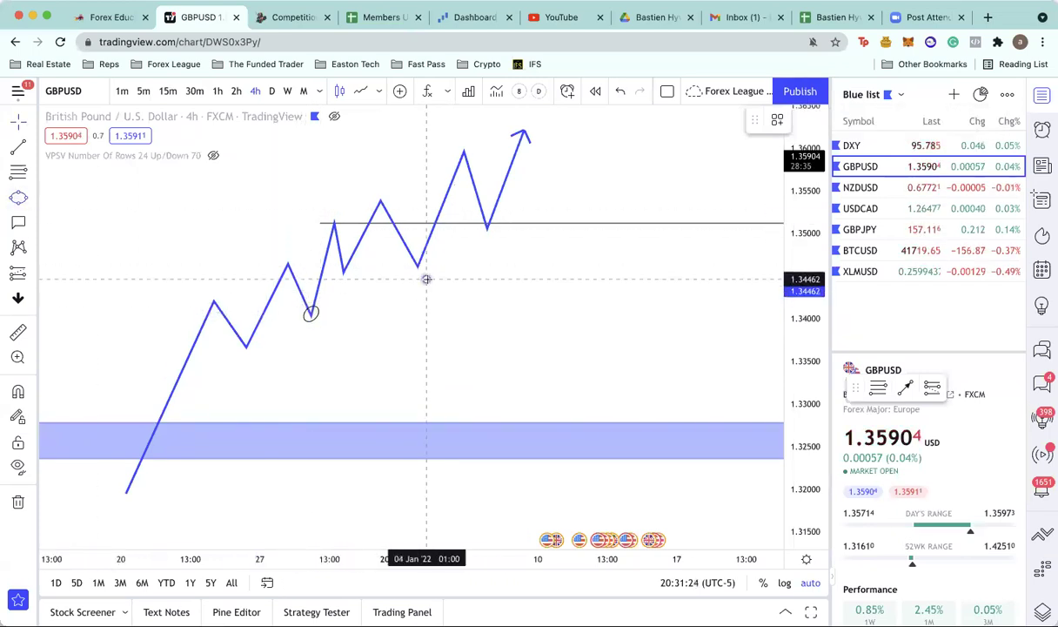
{"action": "left_click", "coordinate": [402, 271]}
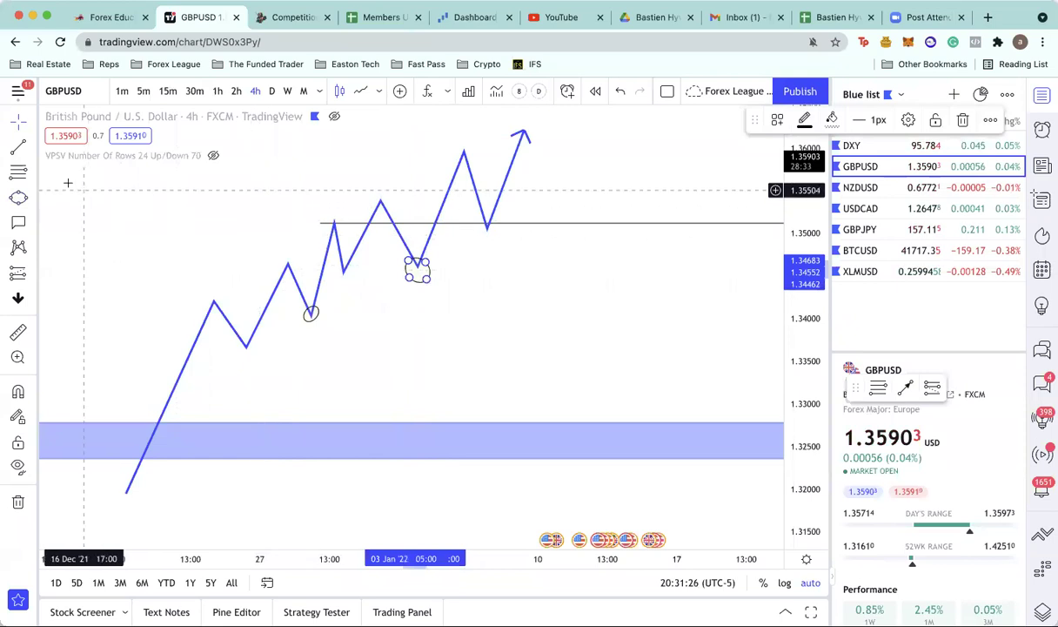
{"action": "left_click", "coordinate": [19, 201]}
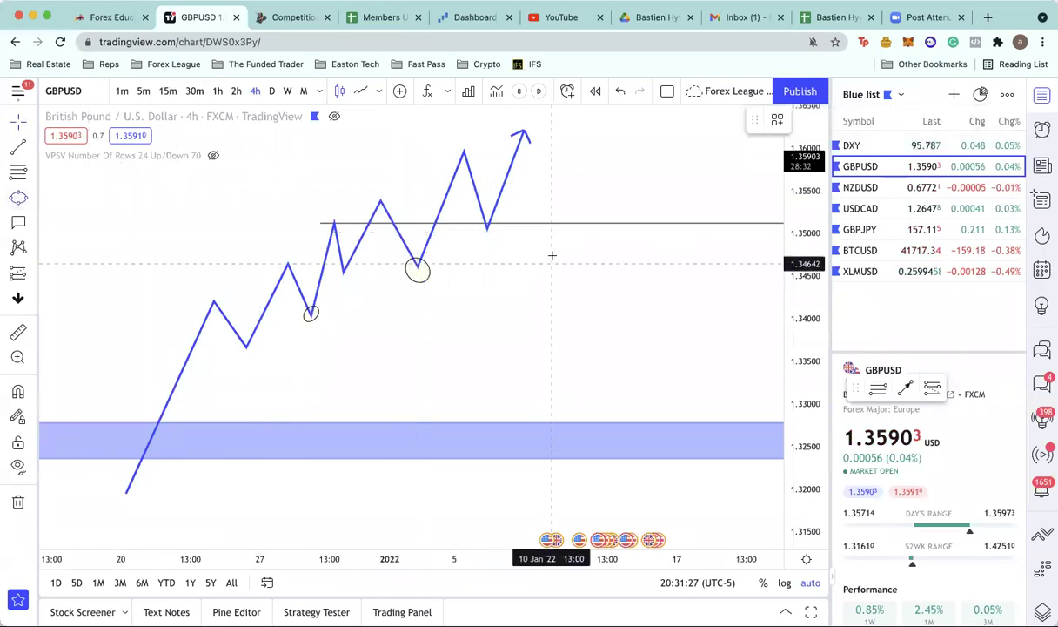
{"action": "left_click", "coordinate": [486, 225]}
{"action": "left_click", "coordinate": [484, 263]}
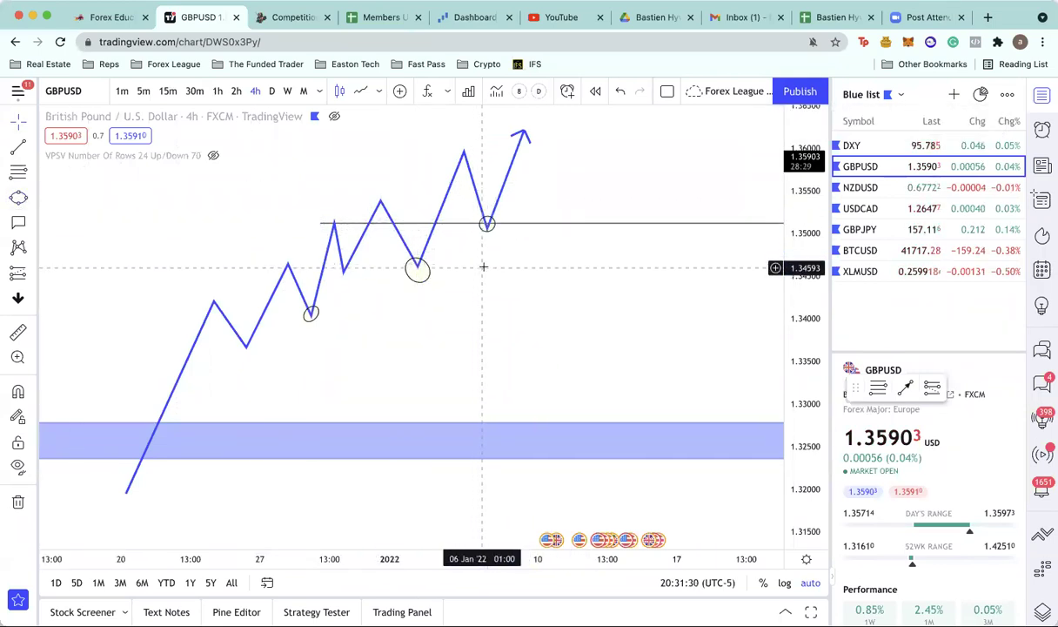
{"action": "left_click", "coordinate": [335, 117]}
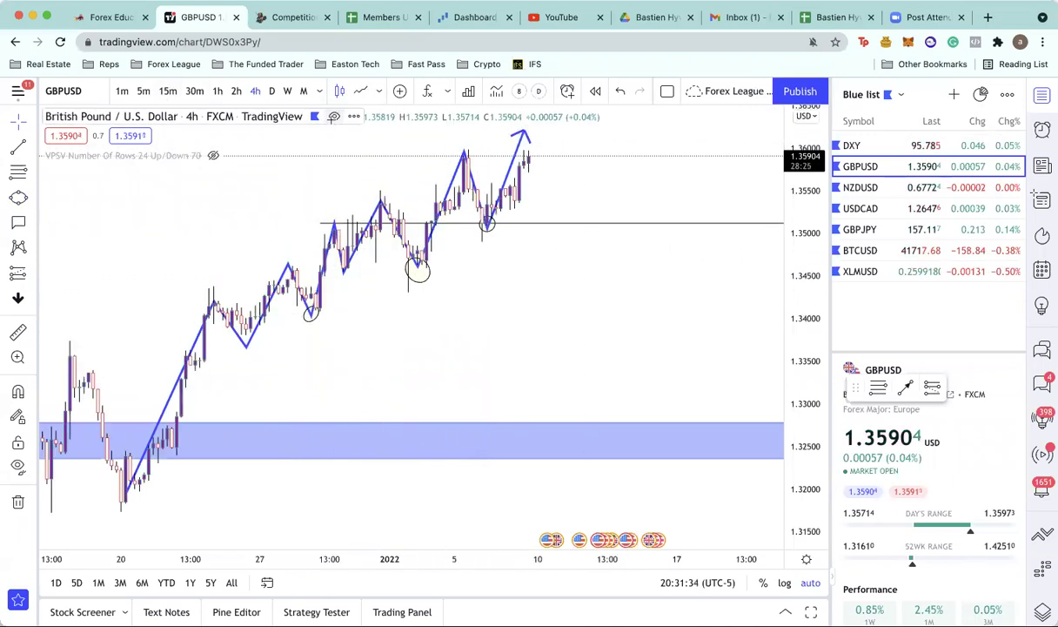
Measure the price distance from the current price down to the black horizontal line near 1.351.
{"action": "left_click", "coordinate": [557, 158], "text": "shift"}
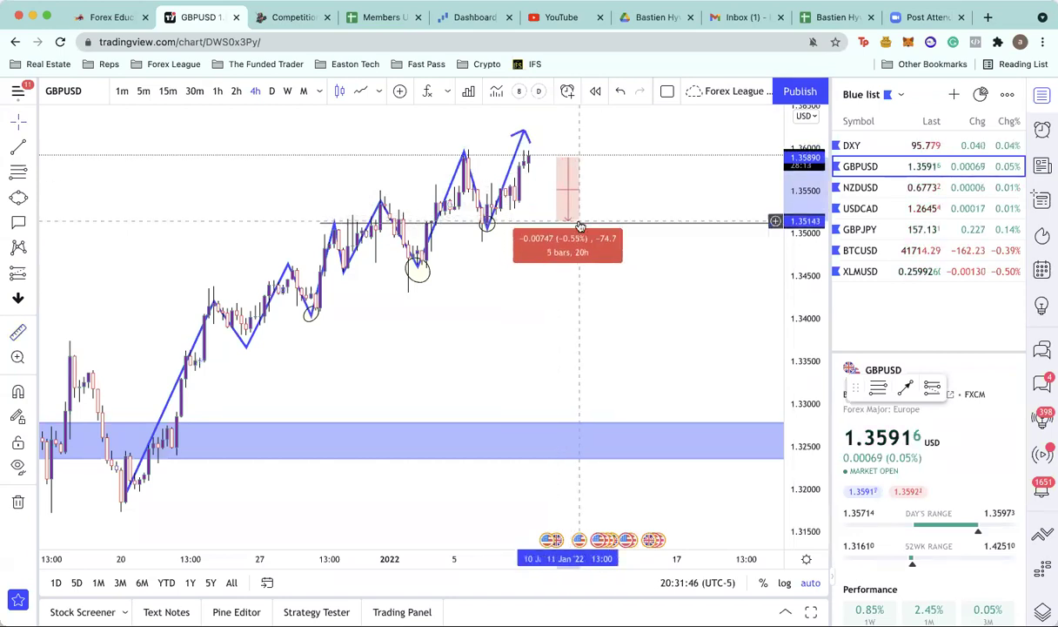
{"action": "double_click", "coordinate": [579, 224]}
{"action": "key", "text": "Escape"}
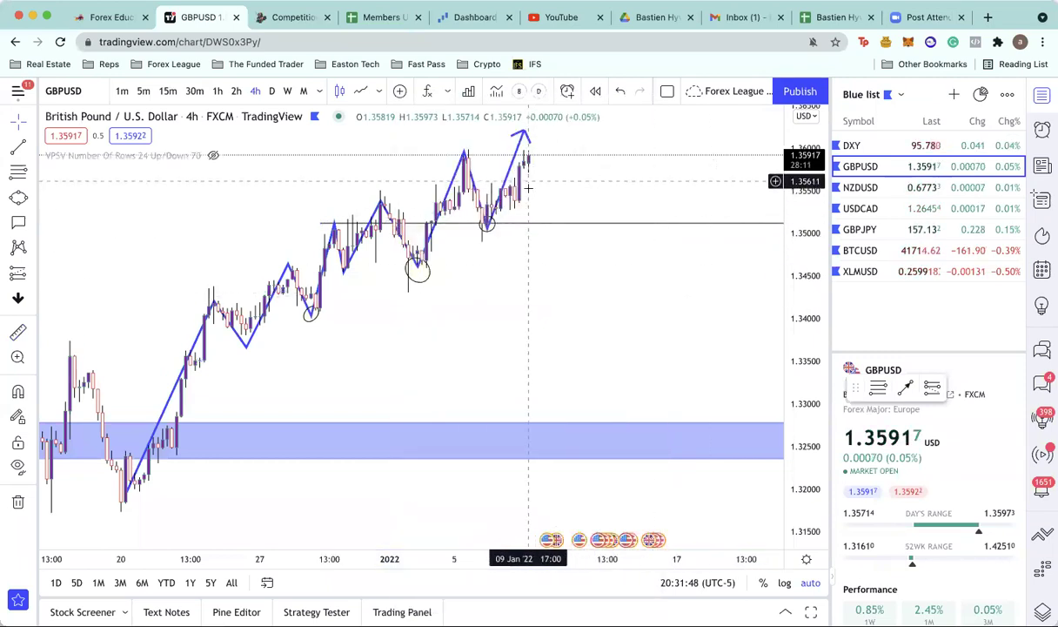
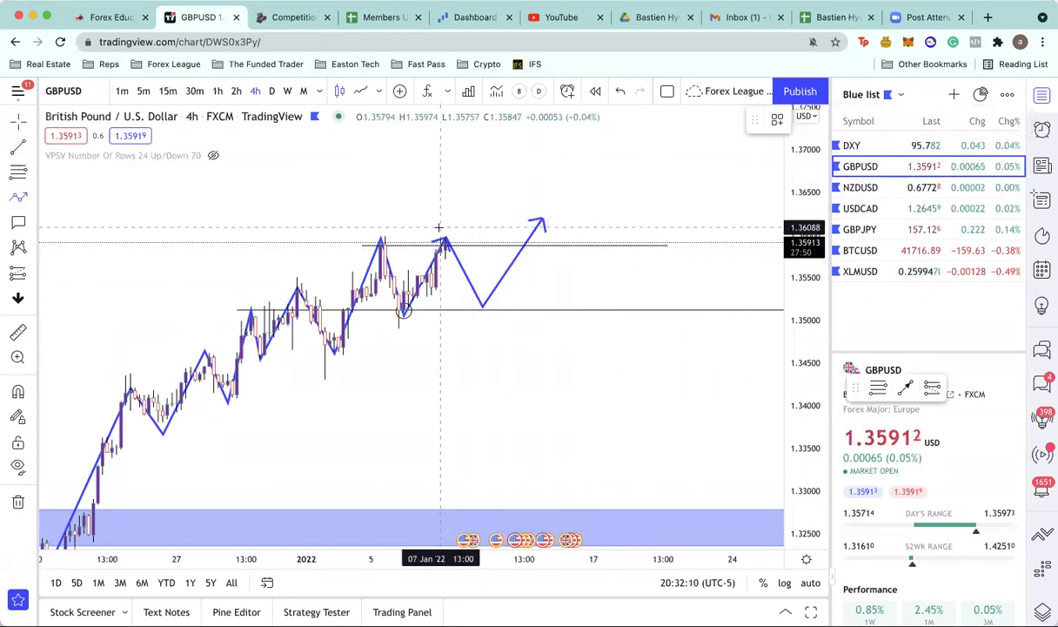
Draw a bullish forecast path from the current price up to about 1.365, back to about 1.359 and up to about 1.371.
{"action": "left_click", "coordinate": [478, 193]}
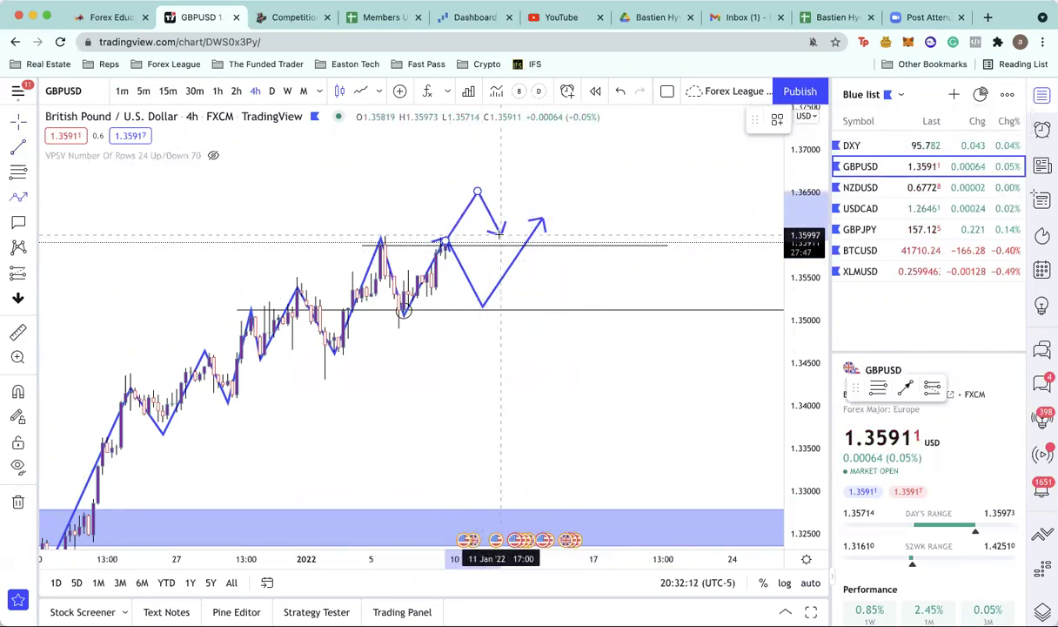
{"action": "left_click", "coordinate": [505, 241]}
{"action": "double_click", "coordinate": [567, 140]}
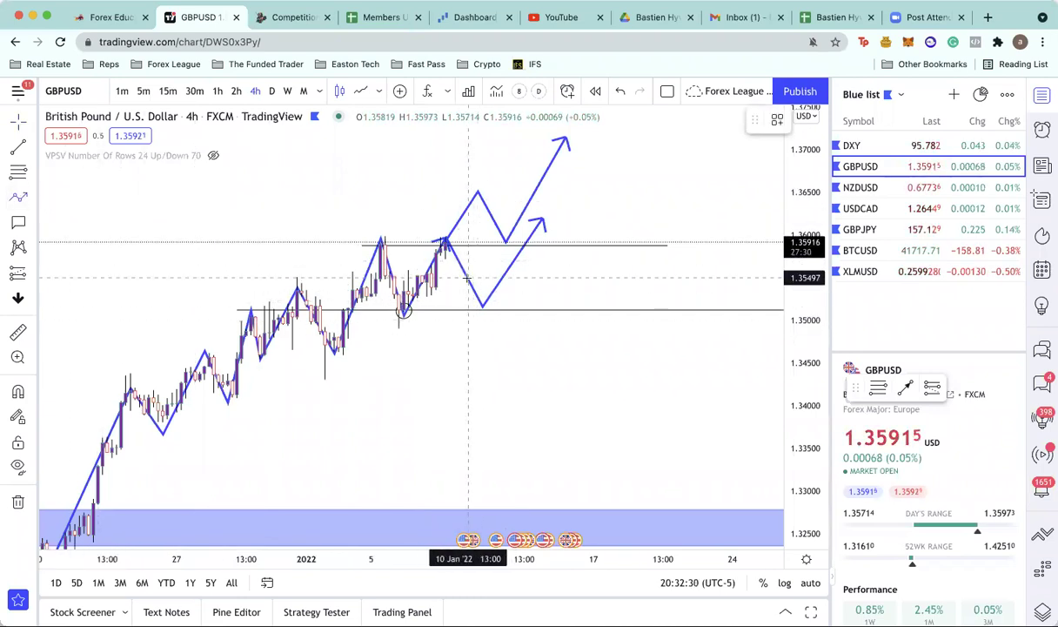
Draw an ascending trend line under the swing lows from 1.33546 on 23 December 2021 to about 1.3645.
{"action": "scroll", "coordinate": [470, 275], "scroll_direction": "down", "scroll_amount": 1}
{"action": "scroll", "coordinate": [181, 373], "scroll_direction": "down", "scroll_amount": 1}
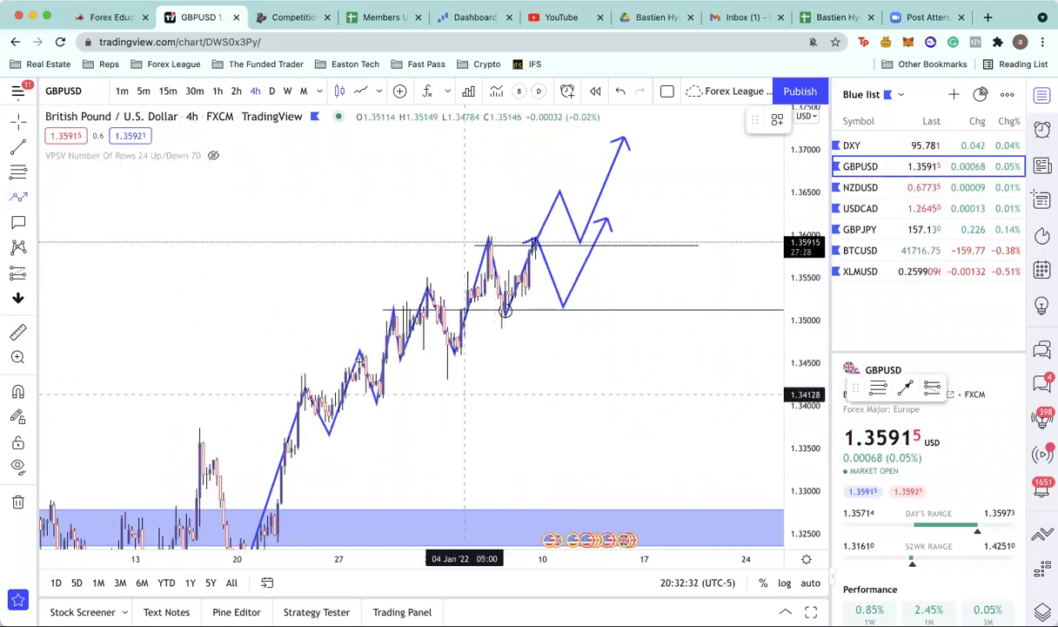
{"action": "scroll", "coordinate": [400, 330], "scroll_direction": "up", "scroll_amount": 2}
{"action": "left_click", "coordinate": [16, 148]}
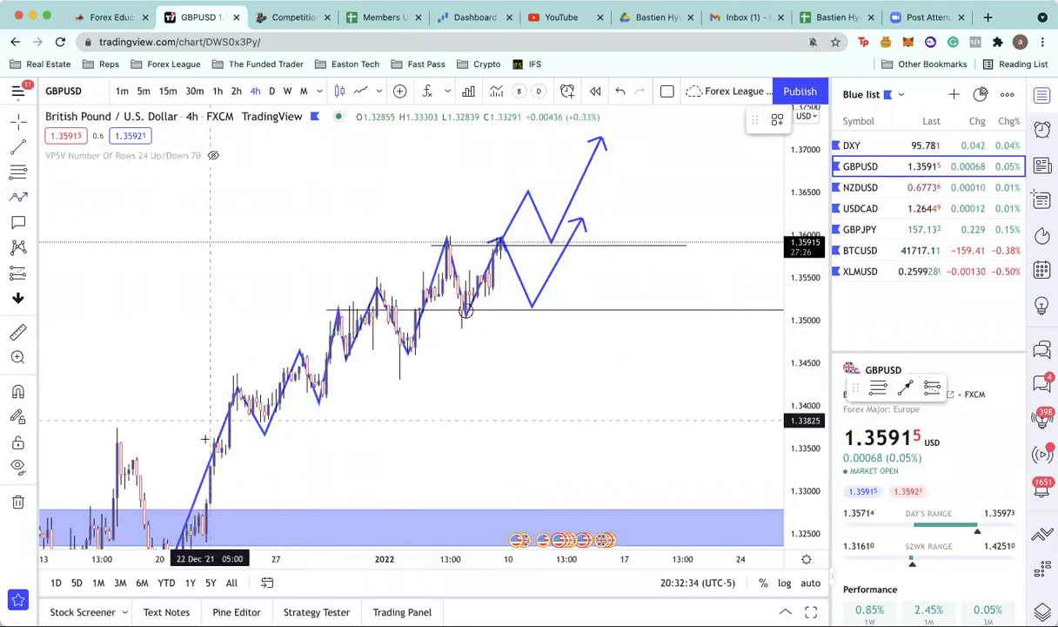
{"action": "left_click", "coordinate": [241, 444]}
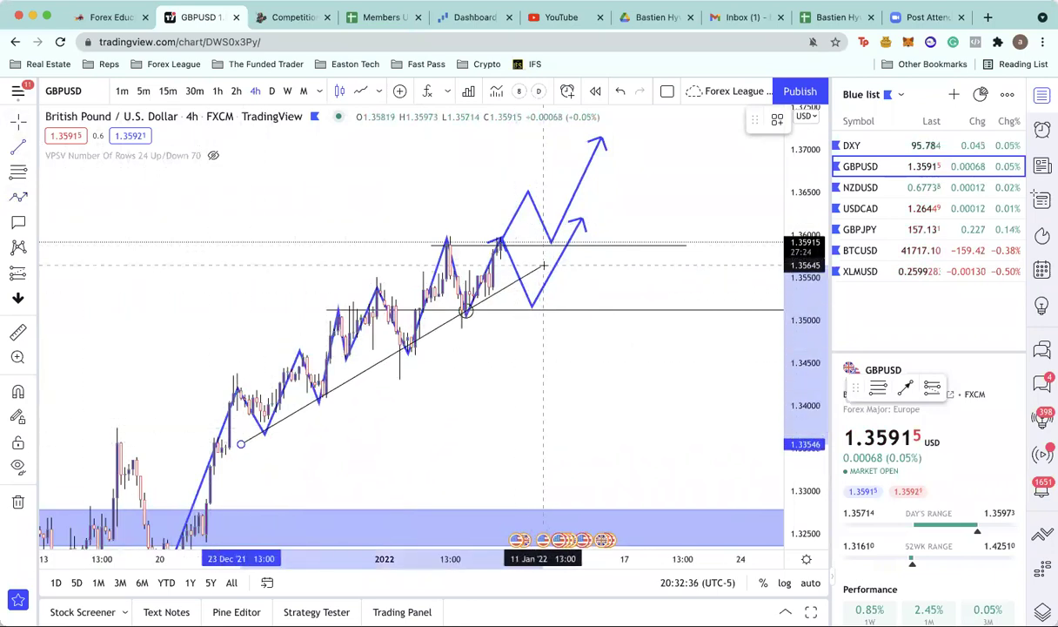
{"action": "left_click", "coordinate": [681, 199]}
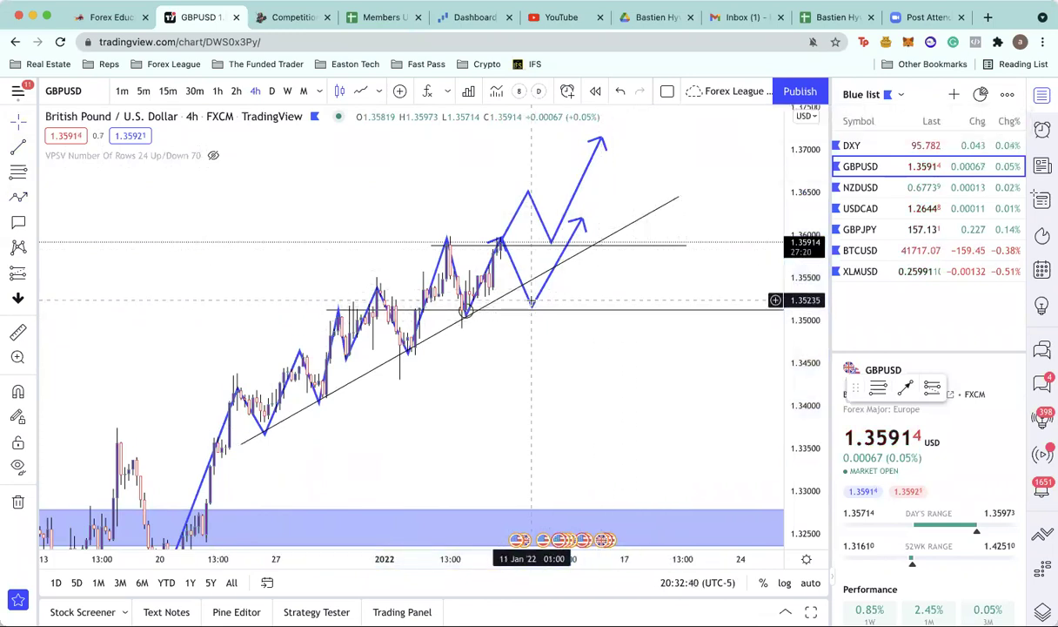
Replace the lower bullish forecast path with a bearish one from the current price to about 1.3477, up to 1.352 and down to 1.3415.
{"action": "key", "text": "BackSpace"}
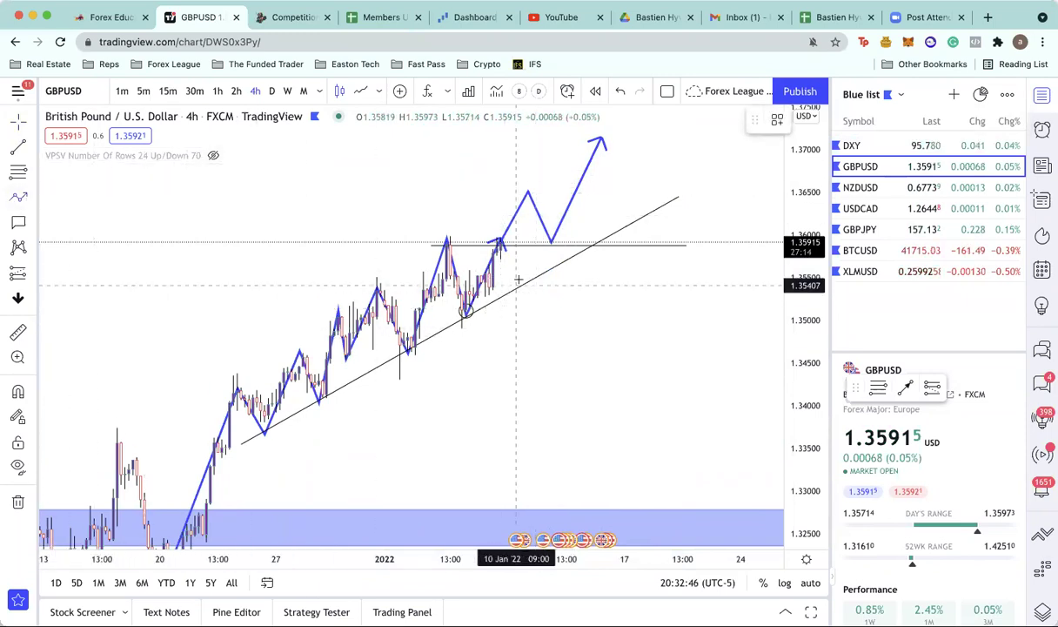
{"action": "left_click", "coordinate": [501, 240]}
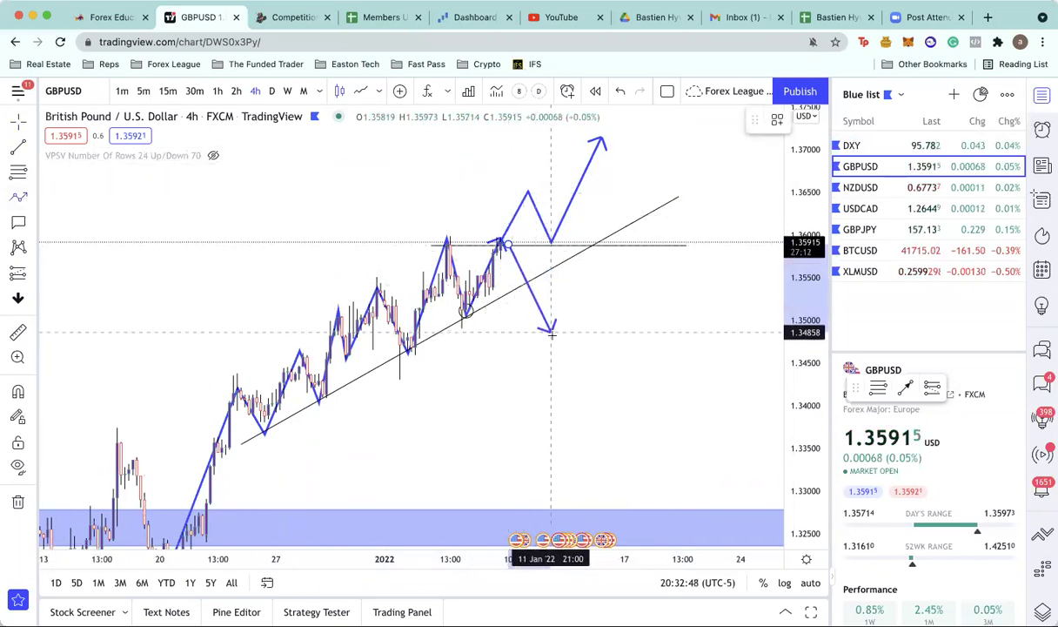
{"action": "left_click", "coordinate": [552, 339]}
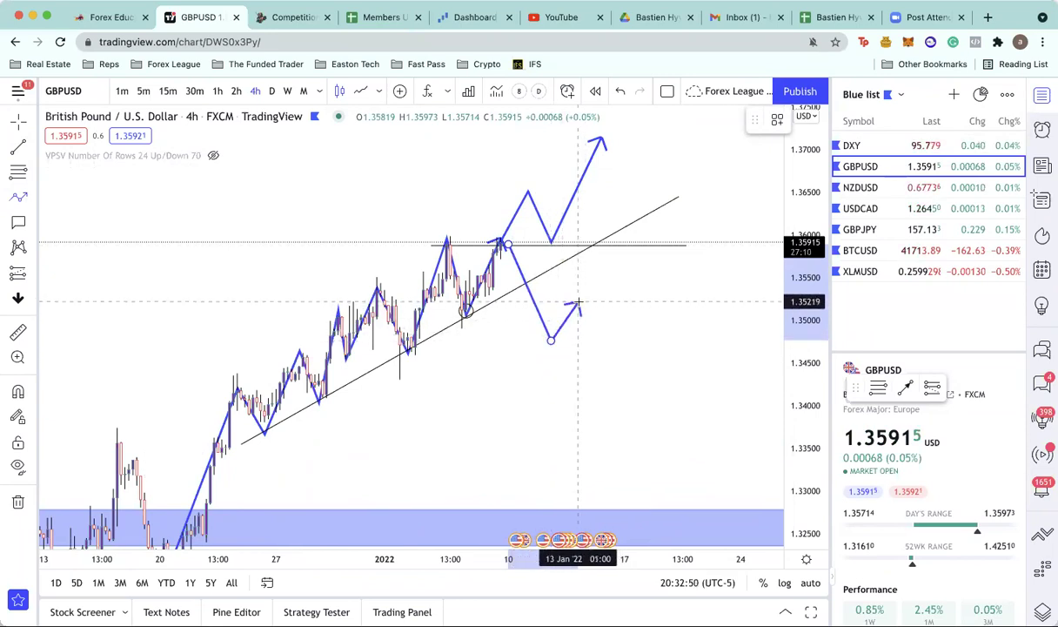
{"action": "left_click", "coordinate": [582, 302]}
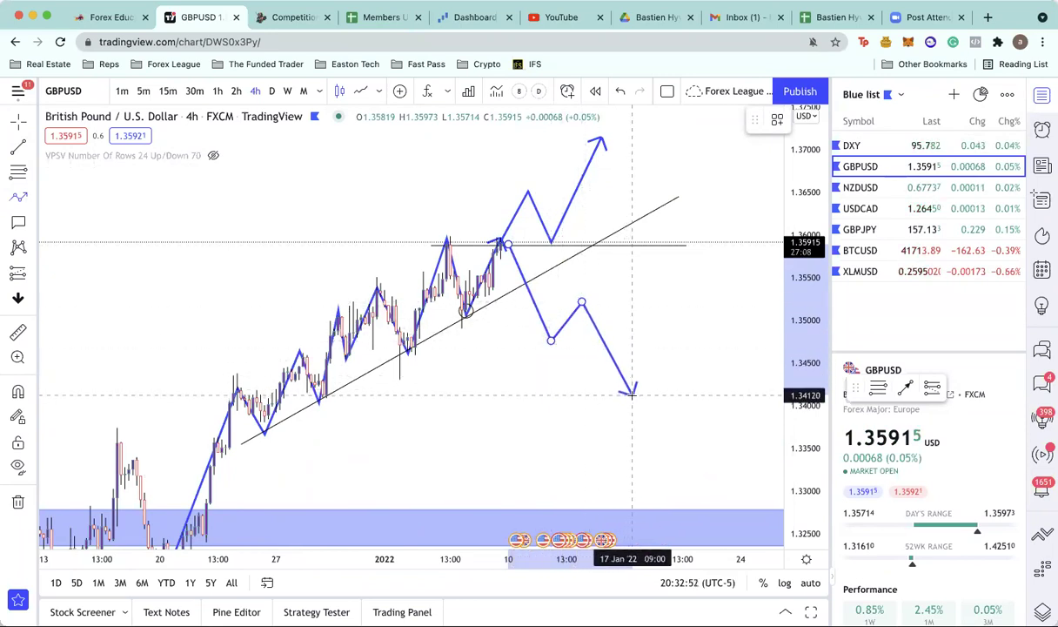
{"action": "double_click", "coordinate": [639, 393]}
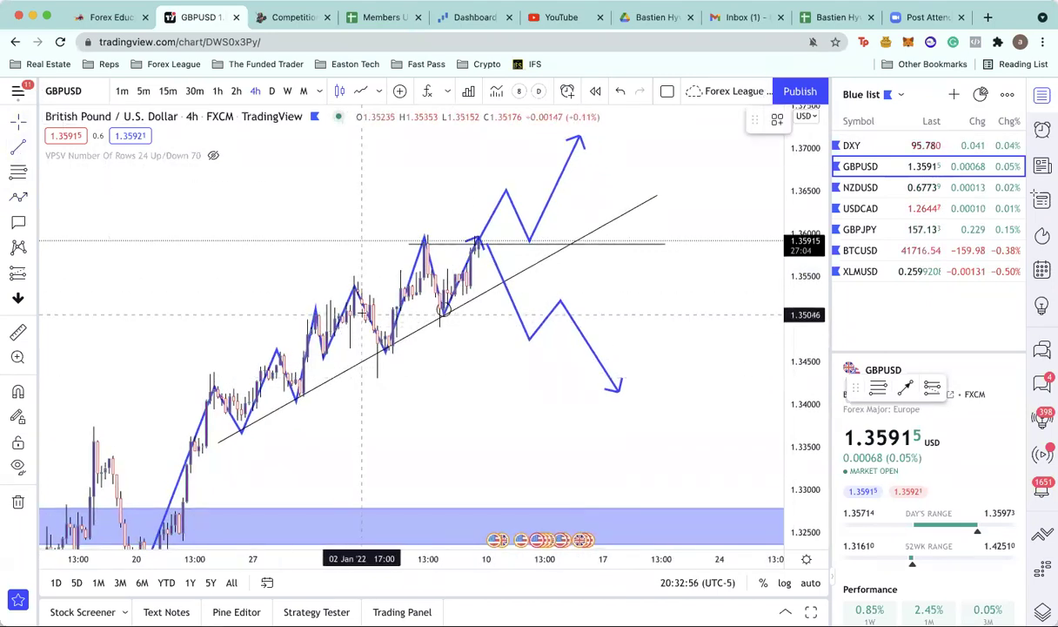
Draw a horizontal level at 1.35128 from 3 January to 19 January 2022.
{"action": "left_click", "coordinate": [370, 307]}
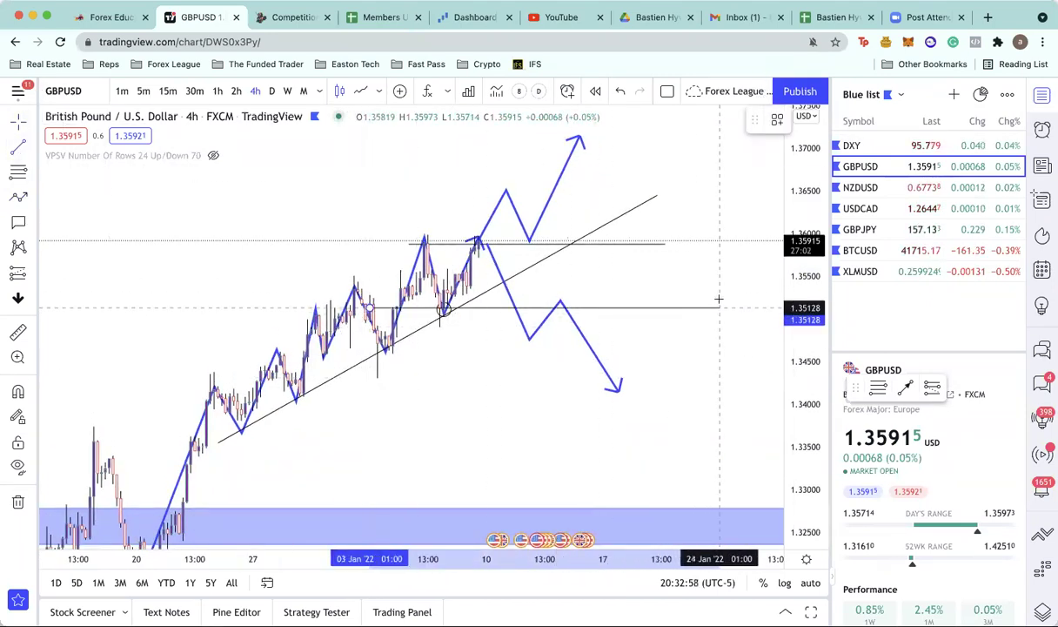
{"action": "left_click", "coordinate": [506, 324]}
{"action": "left_click_drag", "start_coordinate": [506, 324], "coordinate": [637, 310]}
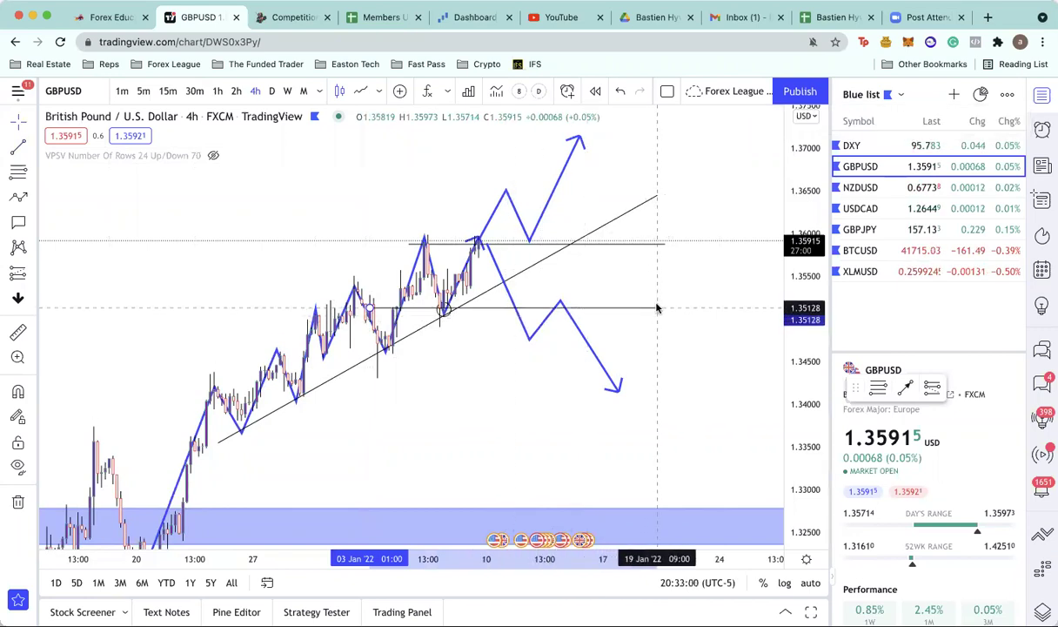
Adjust the bearish path so its pullback peaks at the 1.35128 level, its arrow ends near 1.340 and its first low falls slightly later.
{"action": "left_click", "coordinate": [565, 310]}
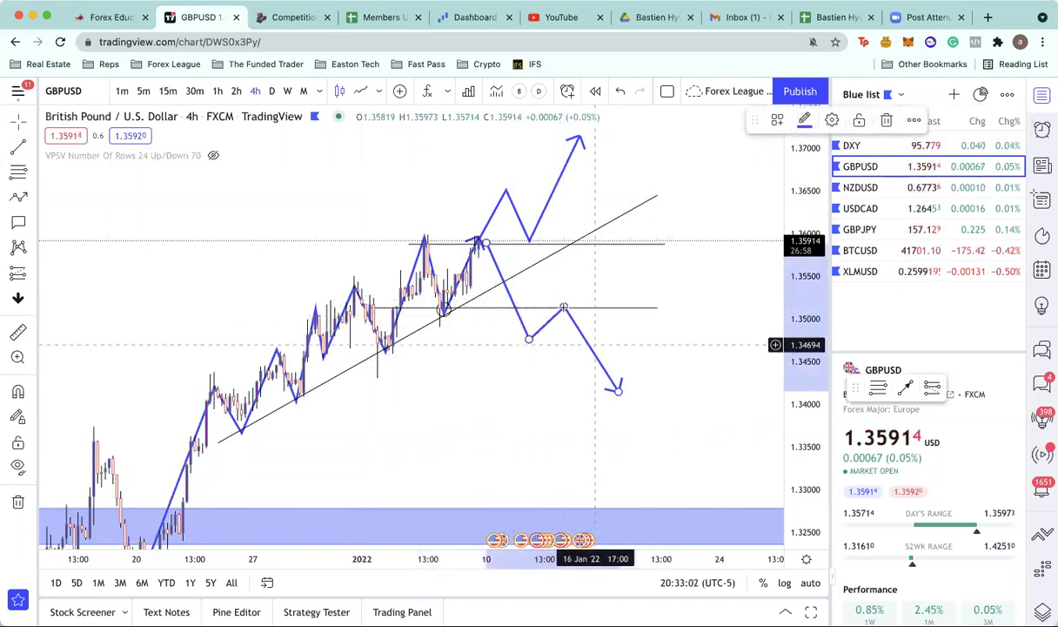
{"action": "left_click_drag", "start_coordinate": [618, 392], "coordinate": [618, 402]}
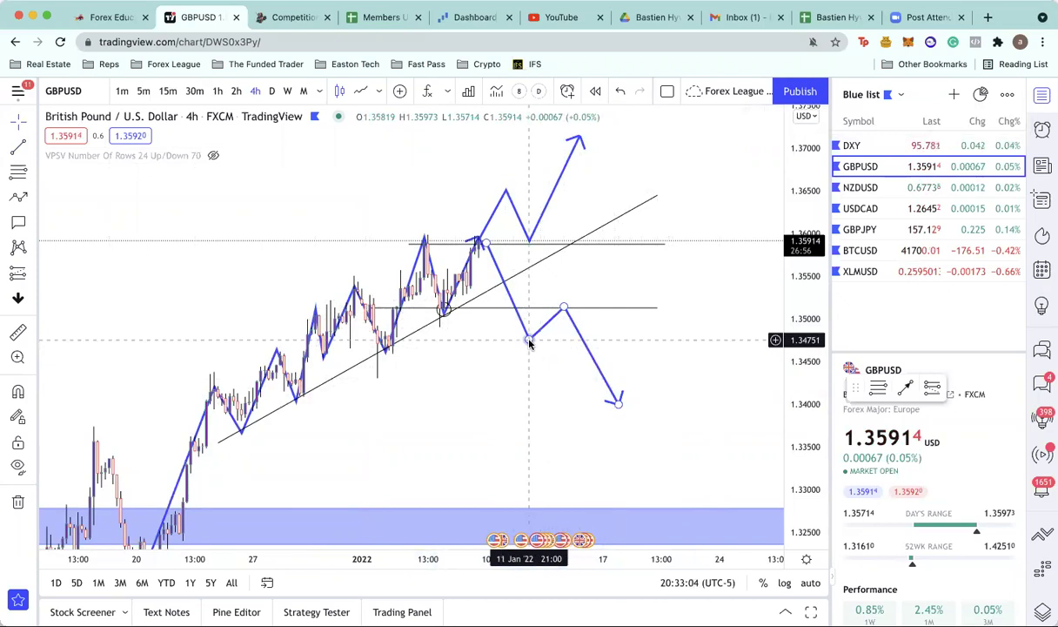
{"action": "left_click_drag", "start_coordinate": [529, 343], "coordinate": [540, 344]}
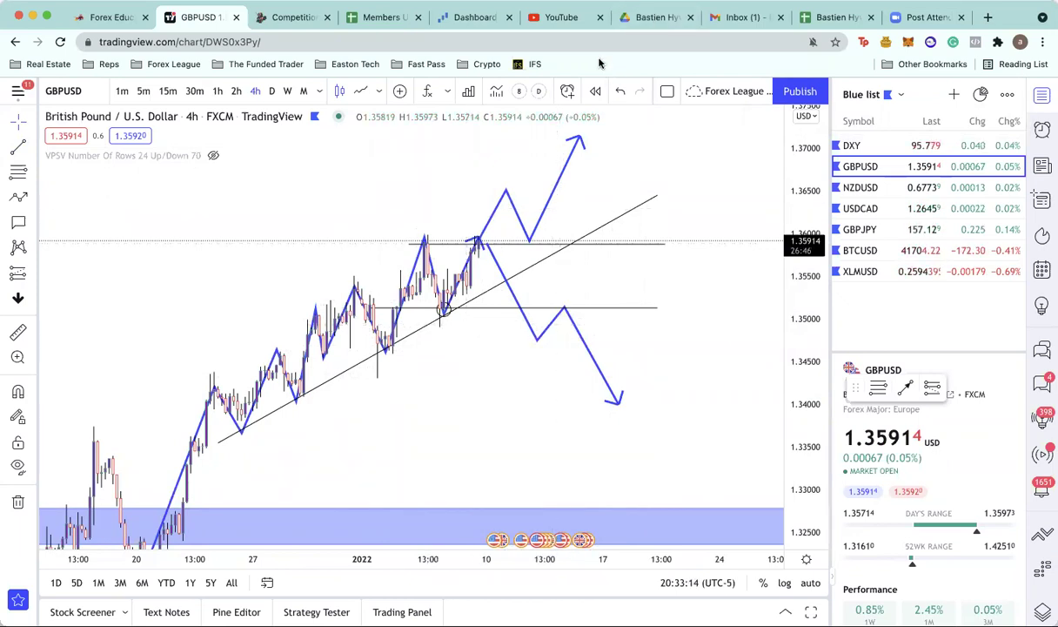
Open the NZDUSD chart from the watchlist.
{"action": "left_click", "coordinate": [889, 189]}
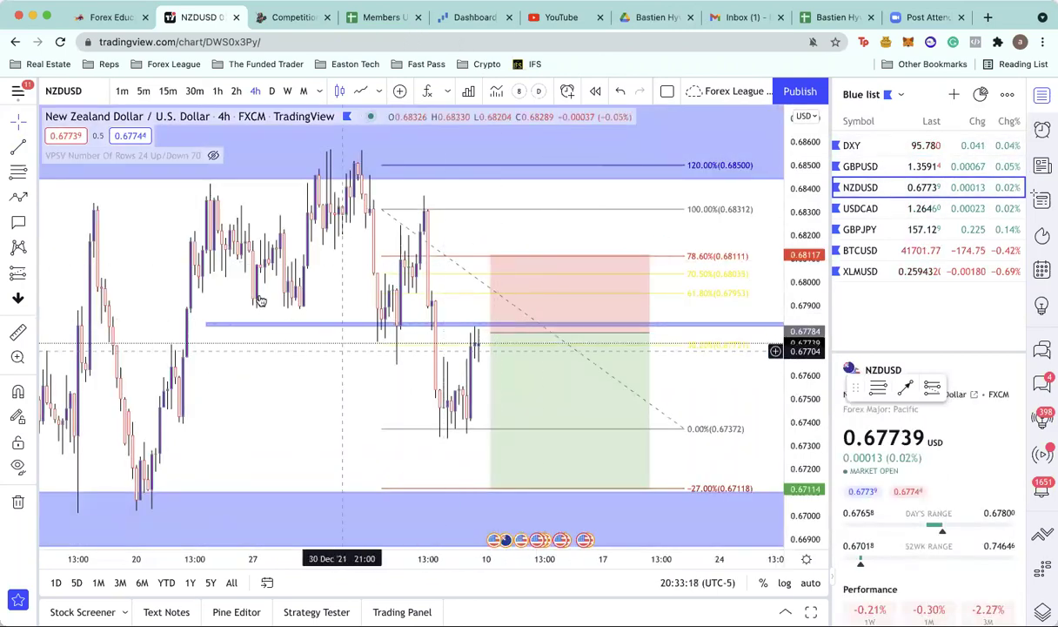
Open the DXY chart from the watchlist, auto-fit its price scale and switch it to the weekly timeframe.
{"action": "left_click", "coordinate": [879, 146]}
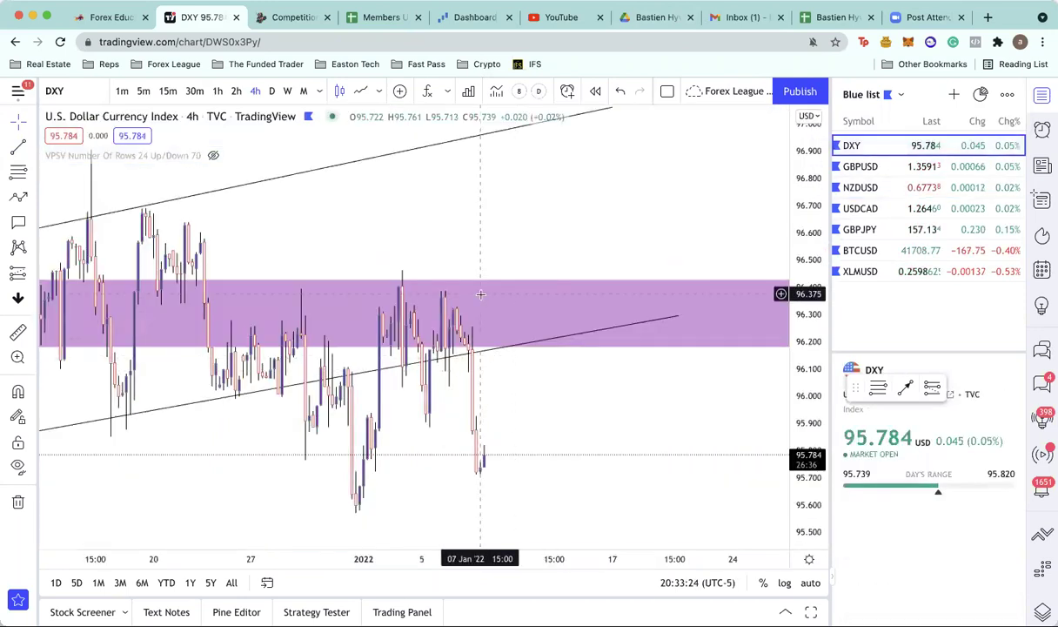
{"action": "scroll", "coordinate": [486, 291], "scroll_direction": "right", "scroll_amount": 5}
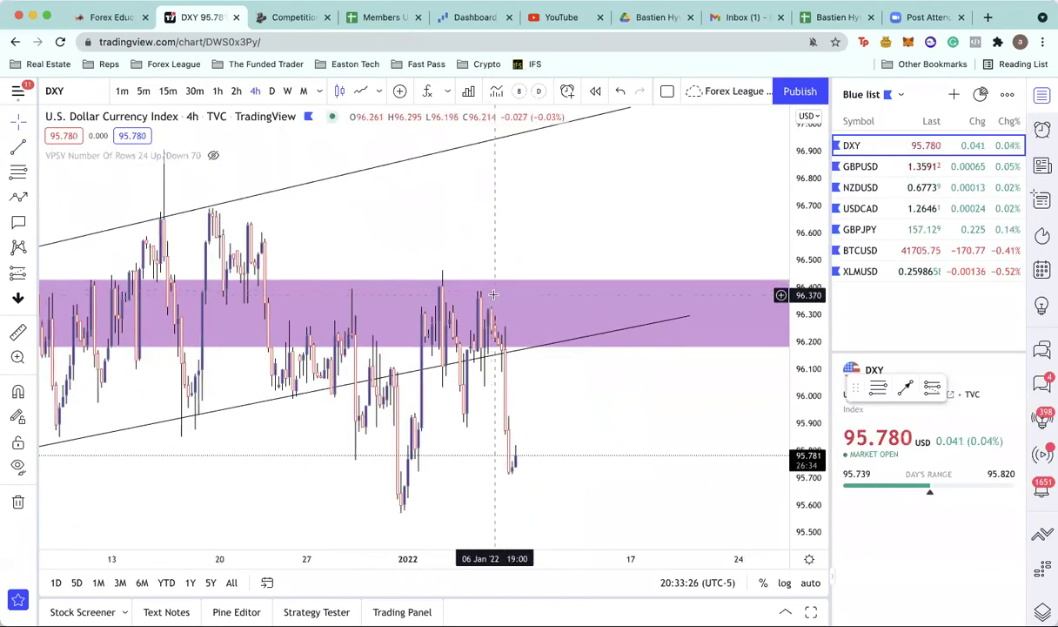
{"action": "right_click", "coordinate": [814, 213]}
{"action": "left_click", "coordinate": [871, 259]}
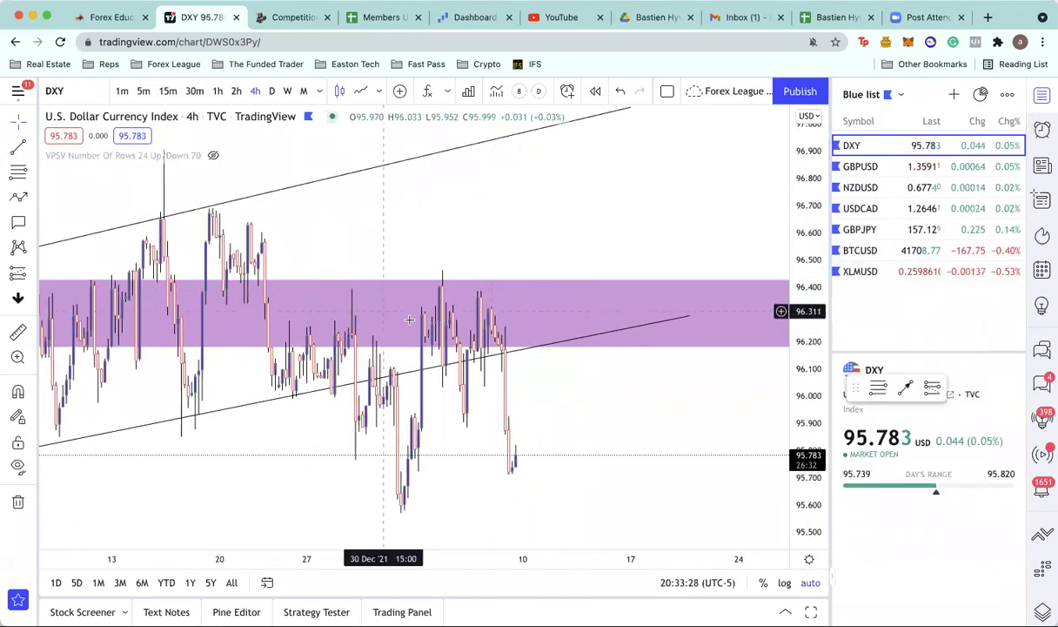
{"action": "left_click", "coordinate": [288, 92]}
{"action": "scroll", "coordinate": [470, 353], "scroll_direction": "down", "scroll_amount": 5}
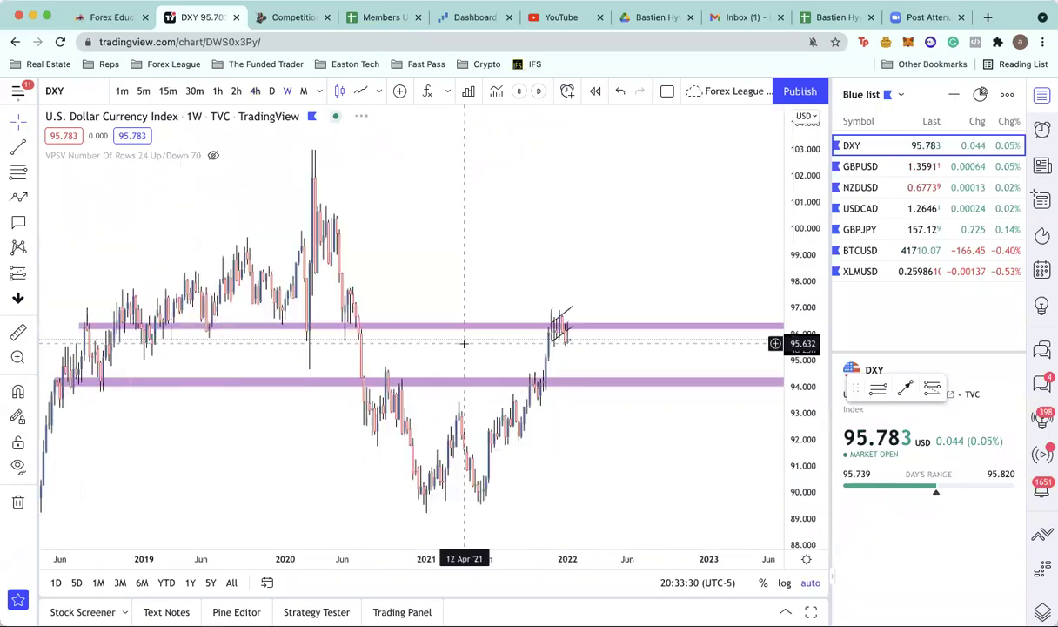
{"action": "scroll", "coordinate": [488, 357], "scroll_direction": "up", "scroll_amount": 2}
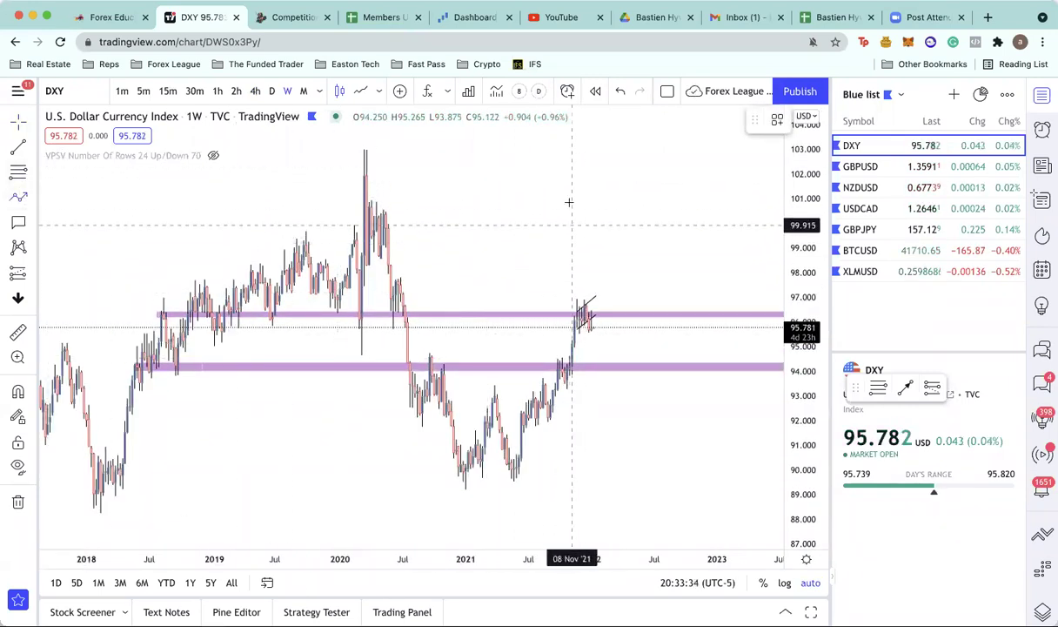
{"action": "mouse_move", "coordinate": [589, 187]}
{"action": "left_mouse_down"}
{"action": "mouse_move", "coordinate": [224, 347]}
{"action": "mouse_move", "coordinate": [384, 314]}
{"action": "mouse_move", "coordinate": [413, 367]}
{"action": "mouse_move", "coordinate": [579, 310]}
{"action": "mouse_move", "coordinate": [585, 326]}
{"action": "mouse_move", "coordinate": [638, 325]}
{"action": "mouse_move", "coordinate": [112, 309]}
{"action": "mouse_move", "coordinate": [376, 318]}
{"action": "mouse_move", "coordinate": [435, 366]}
{"action": "mouse_move", "coordinate": [397, 361]}
{"action": "mouse_move", "coordinate": [592, 440]}
{"action": "mouse_move", "coordinate": [593, 318]}
{"action": "mouse_move", "coordinate": [87, 300]}
{"action": "mouse_move", "coordinate": [525, 340]}
{"action": "mouse_move", "coordinate": [121, 312]}
{"action": "mouse_move", "coordinate": [123, 368]}
{"action": "mouse_move", "coordinate": [118, 308]}
{"action": "mouse_move", "coordinate": [209, 327]}
{"action": "mouse_move", "coordinate": [212, 295]}
{"action": "mouse_move", "coordinate": [129, 317]}
{"action": "mouse_move", "coordinate": [236, 310]}
{"action": "mouse_move", "coordinate": [282, 272]}
{"action": "mouse_move", "coordinate": [356, 317]}
{"action": "mouse_move", "coordinate": [340, 271]}
{"action": "mouse_move", "coordinate": [312, 310]}
{"action": "mouse_move", "coordinate": [403, 292]}
{"action": "mouse_move", "coordinate": [498, 306]}
{"action": "left_mouse_up"}
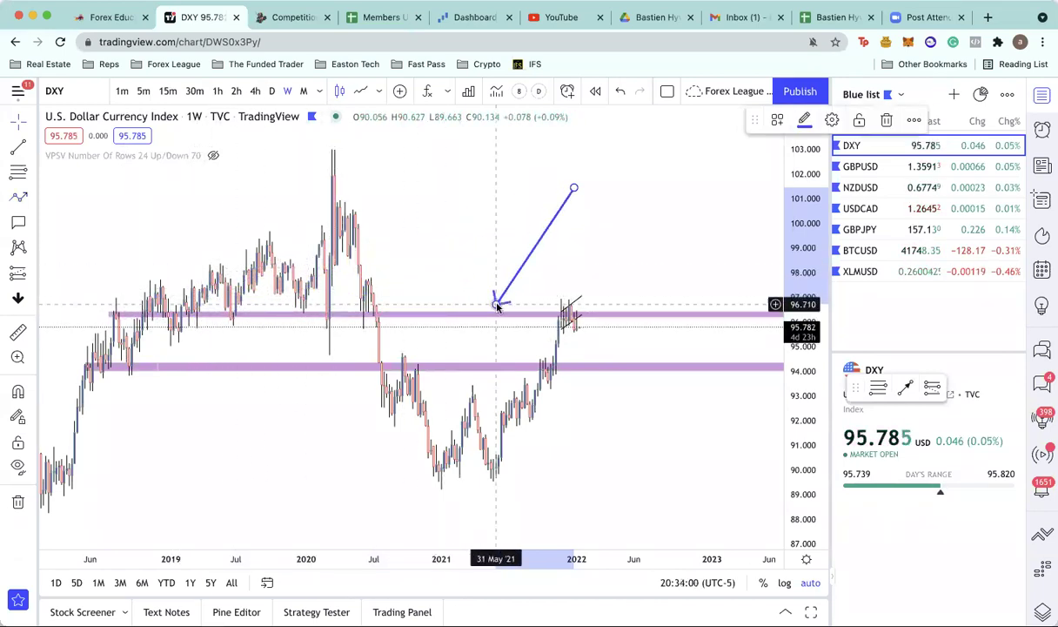
{"action": "key", "text": "Escape"}
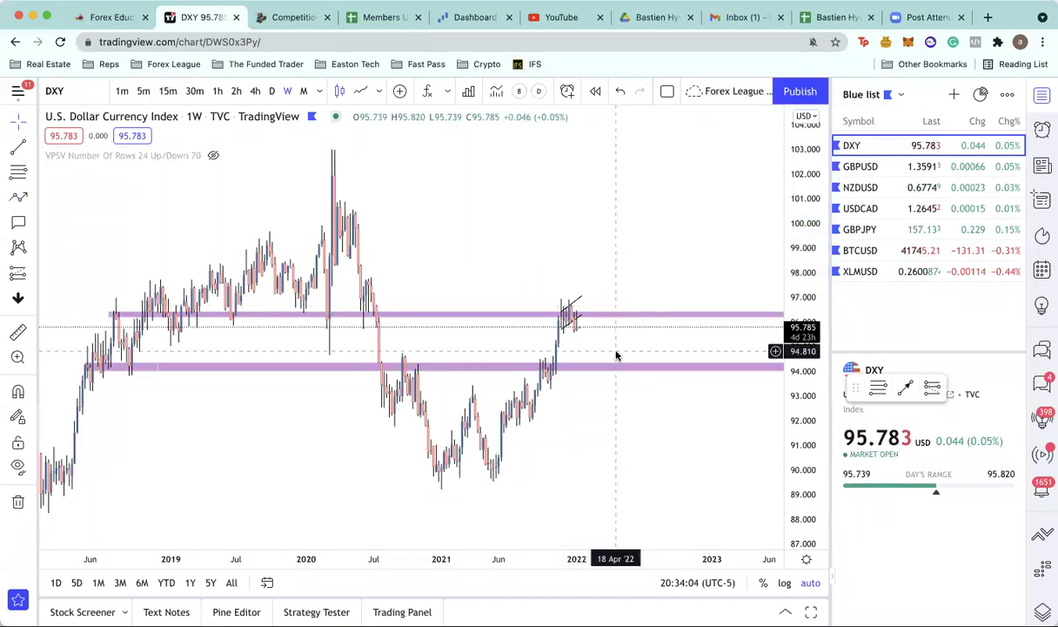
{"action": "scroll", "coordinate": [615, 354], "scroll_direction": "up", "scroll_amount": 3}
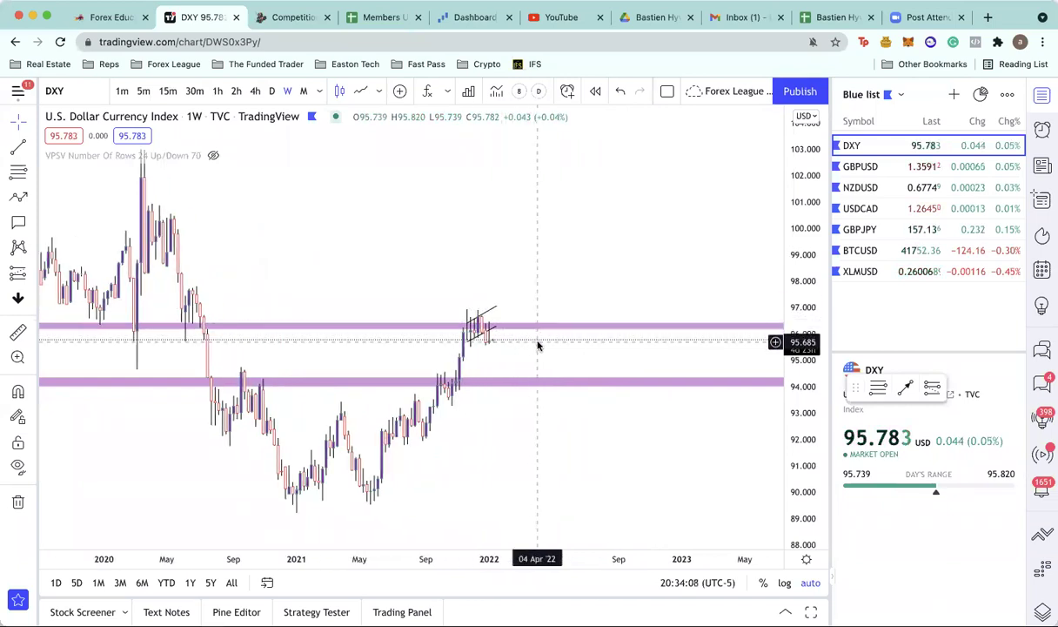
{"action": "scroll", "coordinate": [535, 344], "scroll_direction": "up", "scroll_amount": 3}
{"action": "left_click_drag", "start_coordinate": [344, 246], "coordinate": [485, 253]}
{"action": "scroll", "coordinate": [487, 252], "scroll_direction": "up", "scroll_amount": 2}
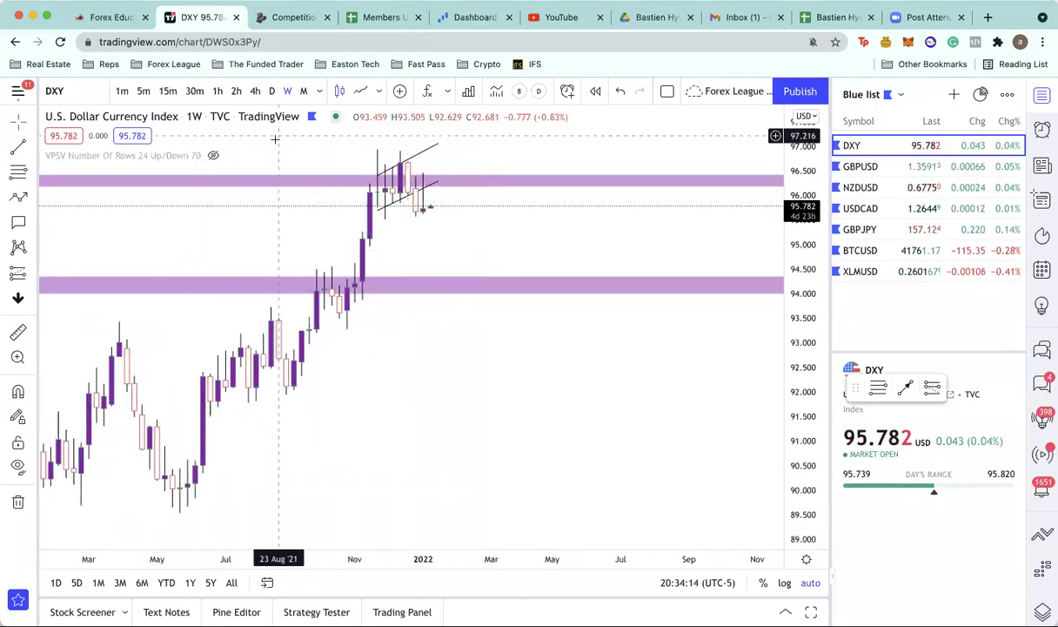
{"action": "left_click", "coordinate": [17, 199]}
{"action": "left_click", "coordinate": [534, 230]}
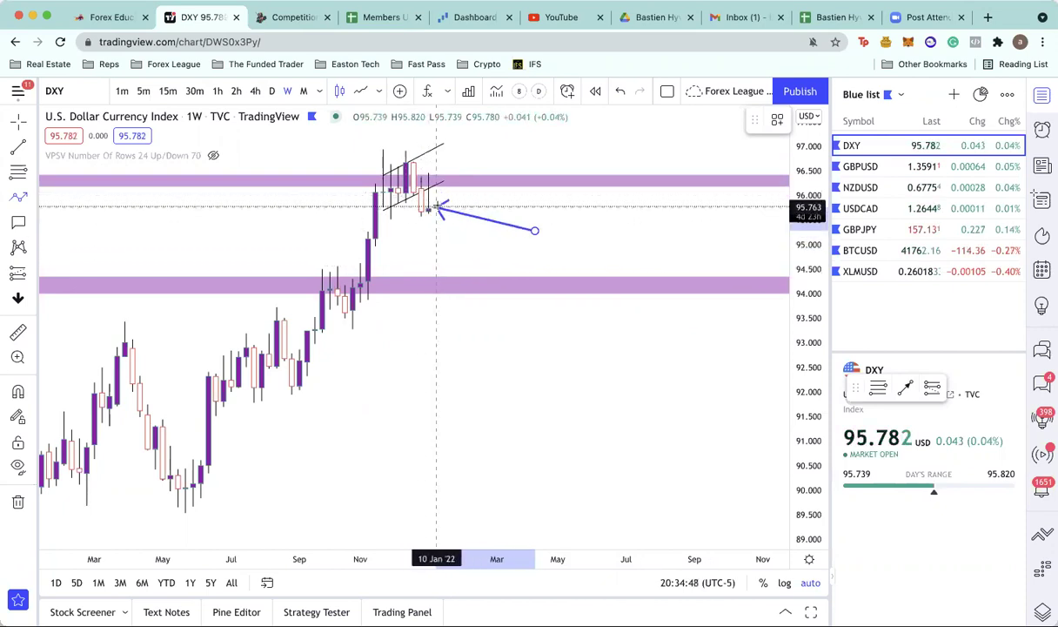
{"action": "left_click", "coordinate": [447, 203]}
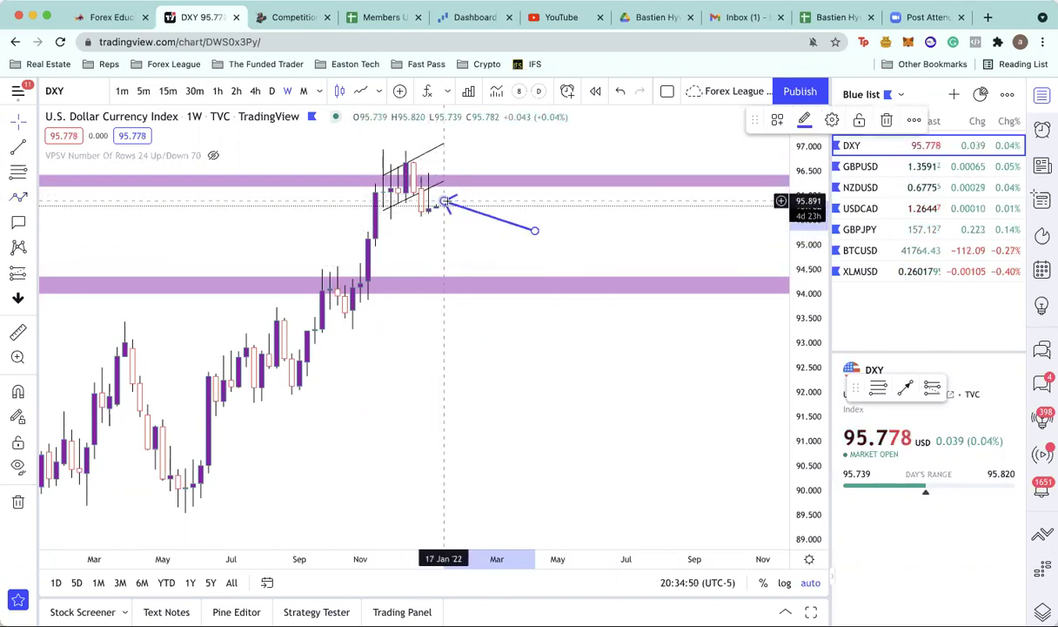
{"action": "key", "text": "Delete"}
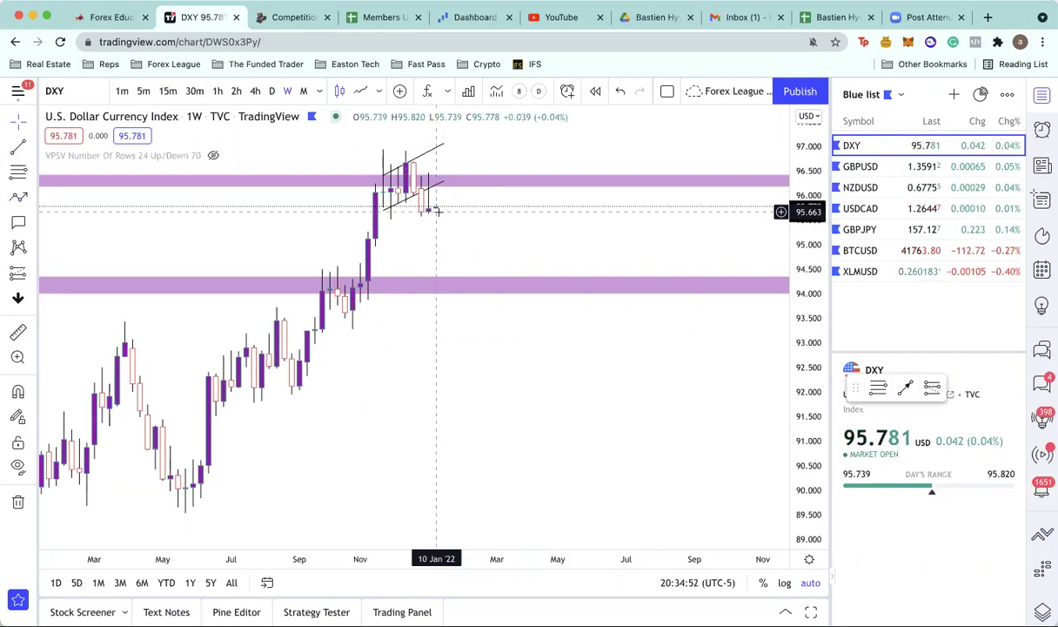
Switch the DXY chart back to the 4-hour timeframe and bring the whole ascending channel into view.
{"action": "left_click", "coordinate": [254, 90]}
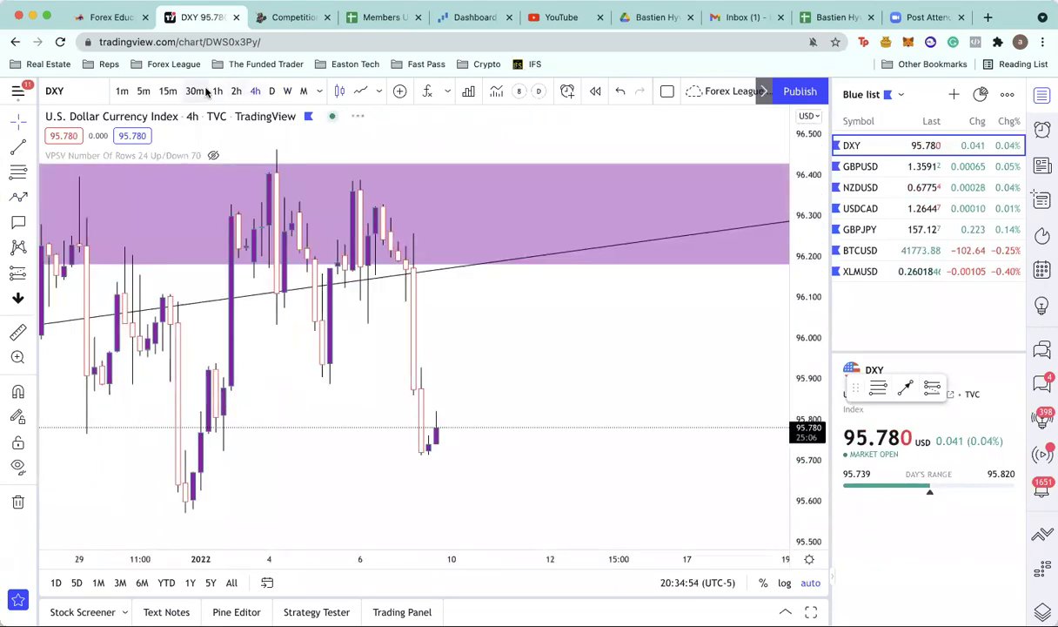
{"action": "scroll", "coordinate": [400, 371], "scroll_direction": "down", "scroll_amount": 10}
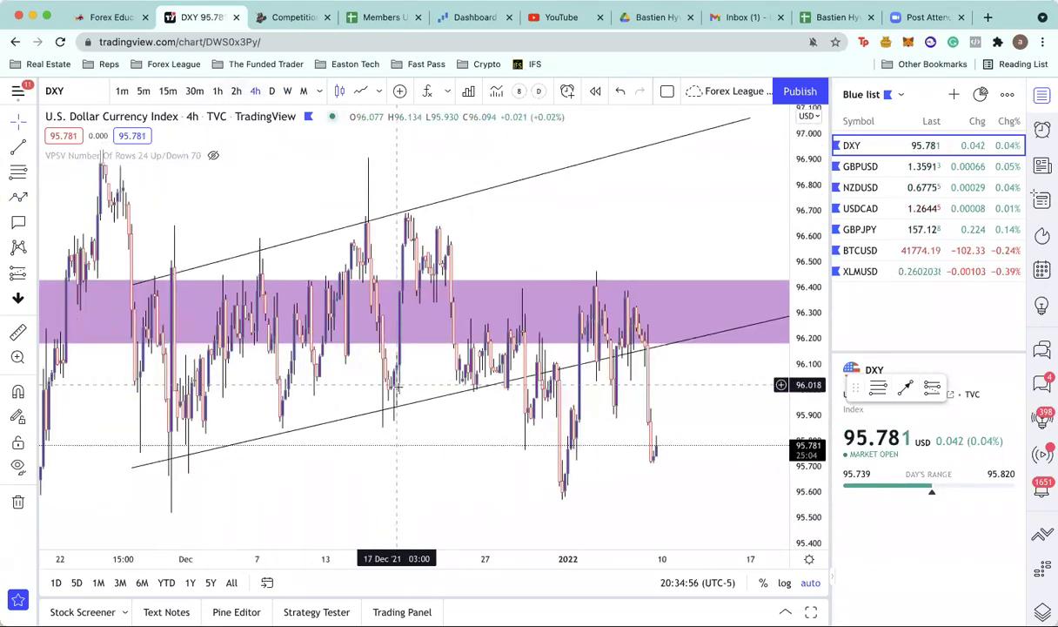
{"action": "scroll", "coordinate": [400, 371], "scroll_direction": "up", "scroll_amount": 5}
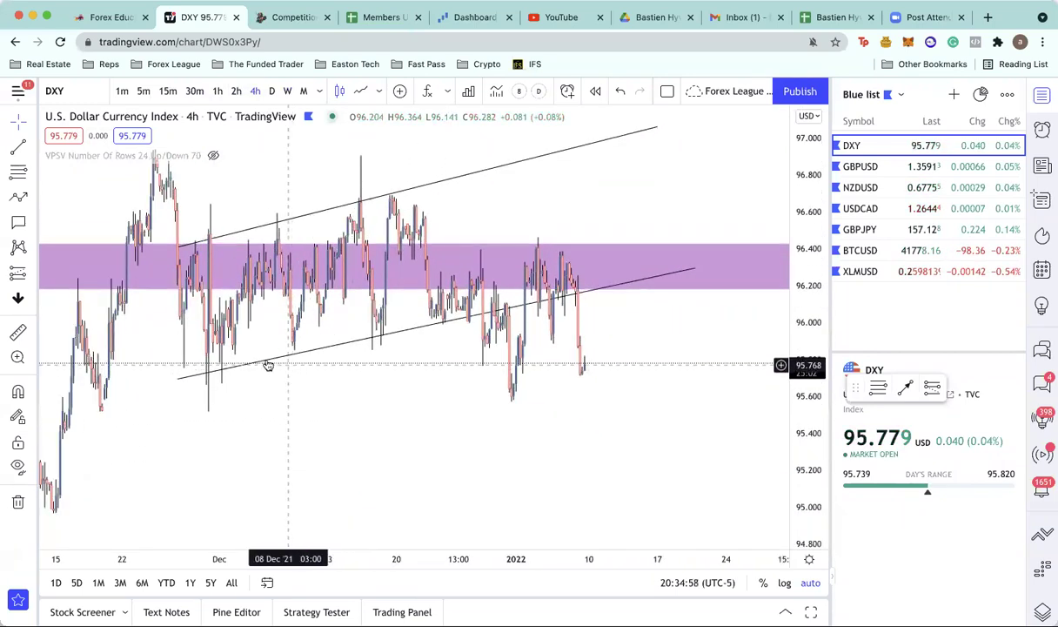
{"action": "left_click", "coordinate": [20, 198]}
{"action": "left_click", "coordinate": [285, 486]}
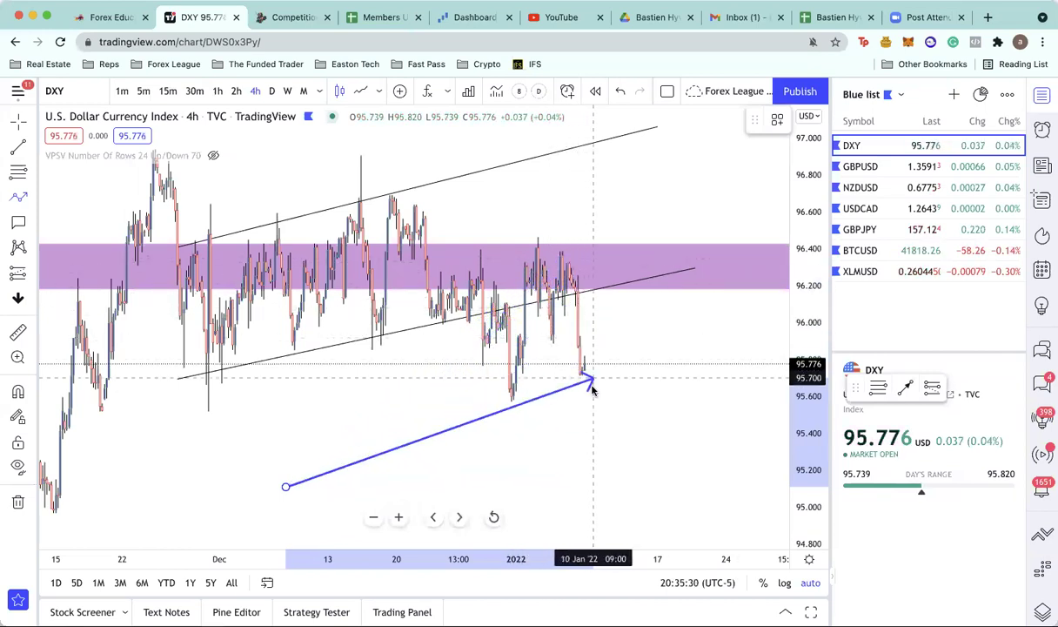
{"action": "key", "text": "Escape"}
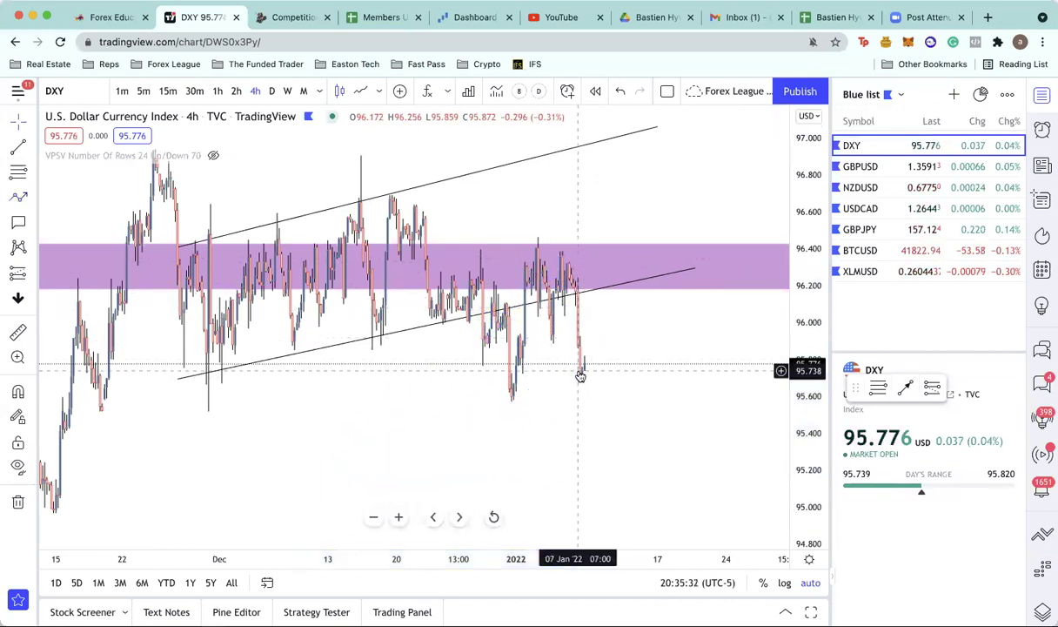
Draw a bearish DXY path from about 96.33 down to 95.72, up to about 96.0 and down to about 95.44.
{"action": "left_click_drag", "start_coordinate": [581, 376], "coordinate": [494, 418]}
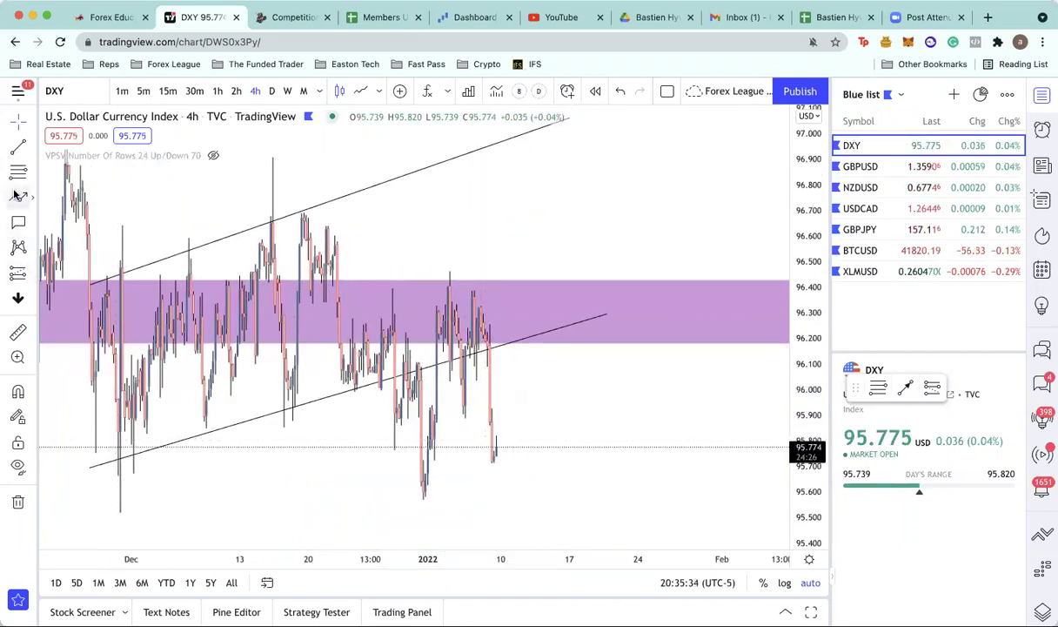
{"action": "left_click", "coordinate": [475, 307]}
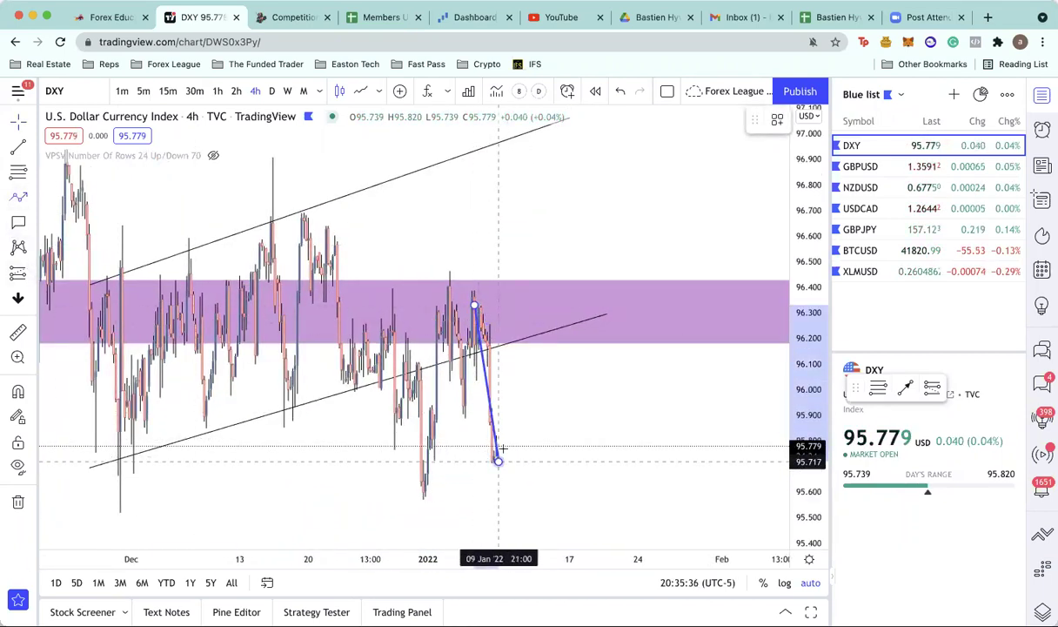
{"action": "left_click", "coordinate": [540, 393]}
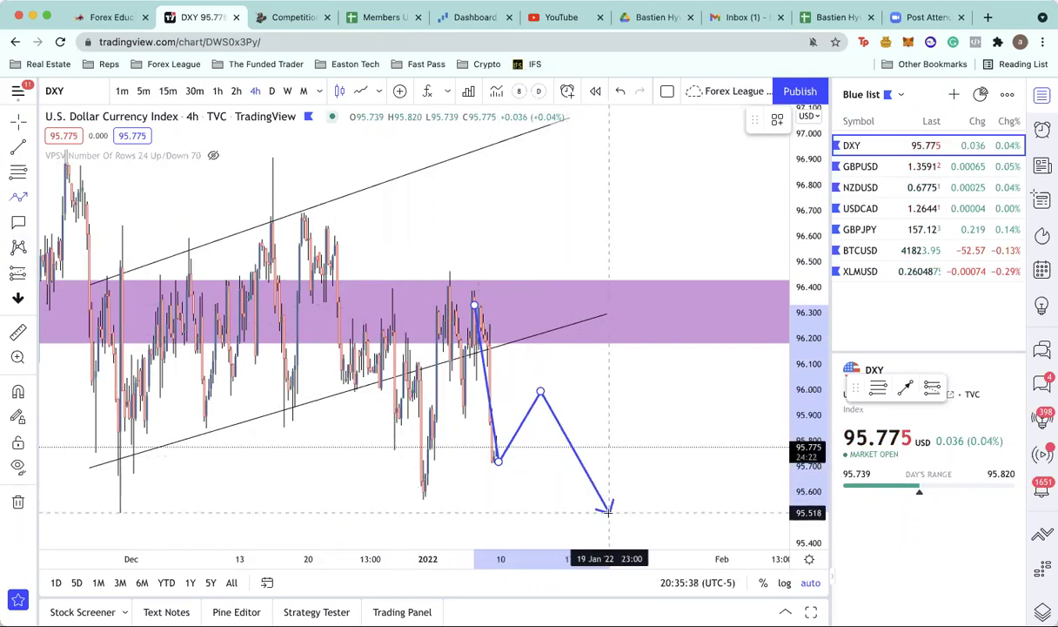
{"action": "double_click", "coordinate": [607, 532]}
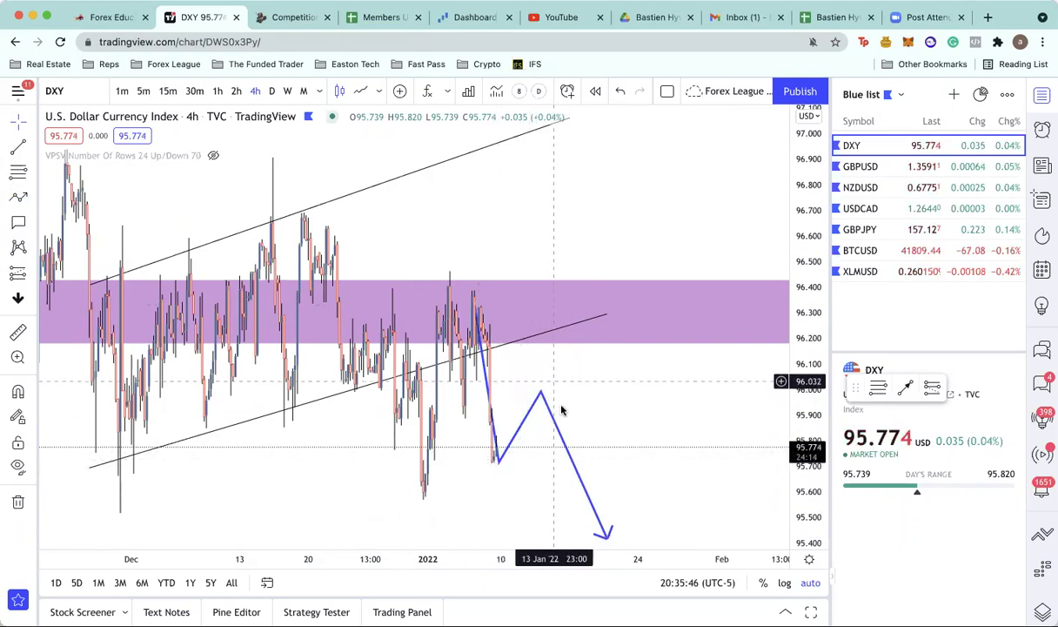
Open the GBPUSD chart and adjust the bullish path so its low sits near 1.3545 on the trendline and its arrow ends near 1.371.
{"action": "left_click", "coordinate": [875, 166]}
{"action": "scroll", "coordinate": [575, 353], "scroll_direction": "up", "scroll_amount": 5}
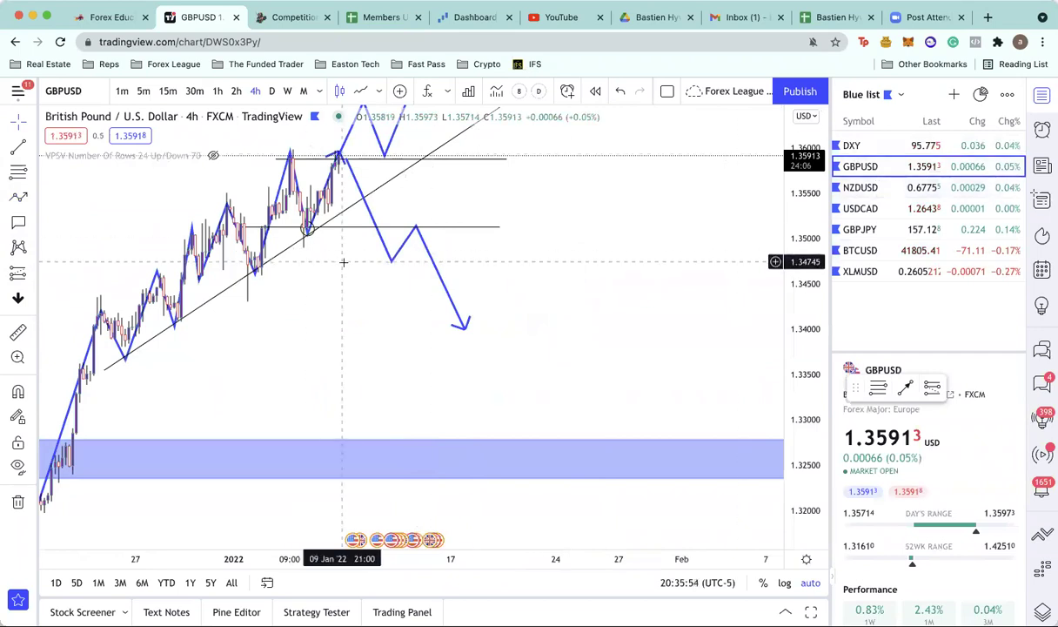
{"action": "scroll", "coordinate": [348, 270], "scroll_direction": "down", "scroll_amount": 1}
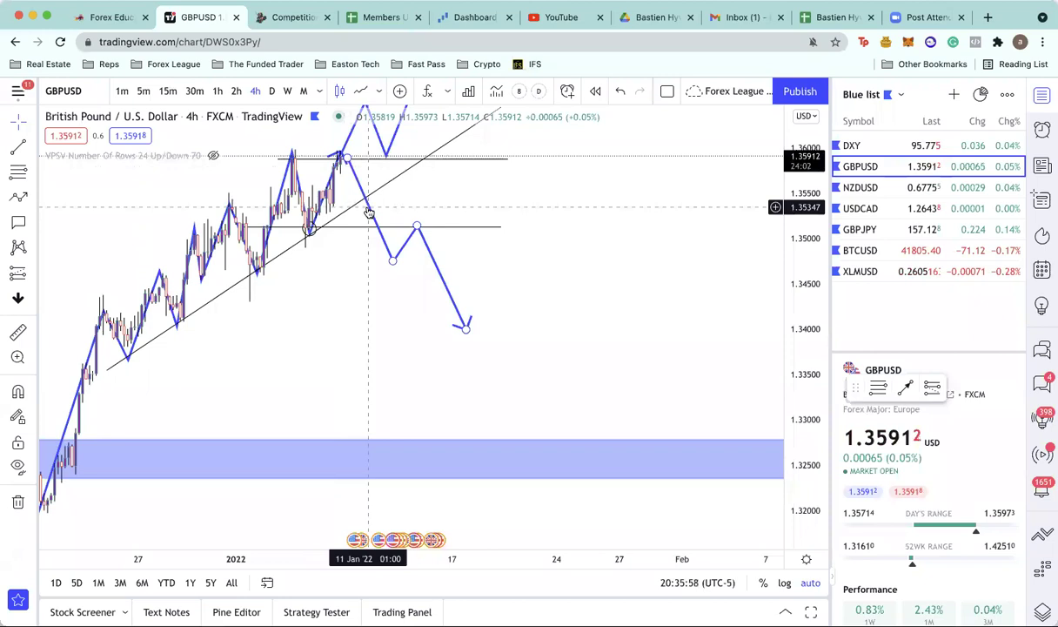
{"action": "scroll", "coordinate": [652, 319], "scroll_direction": "up", "scroll_amount": 5}
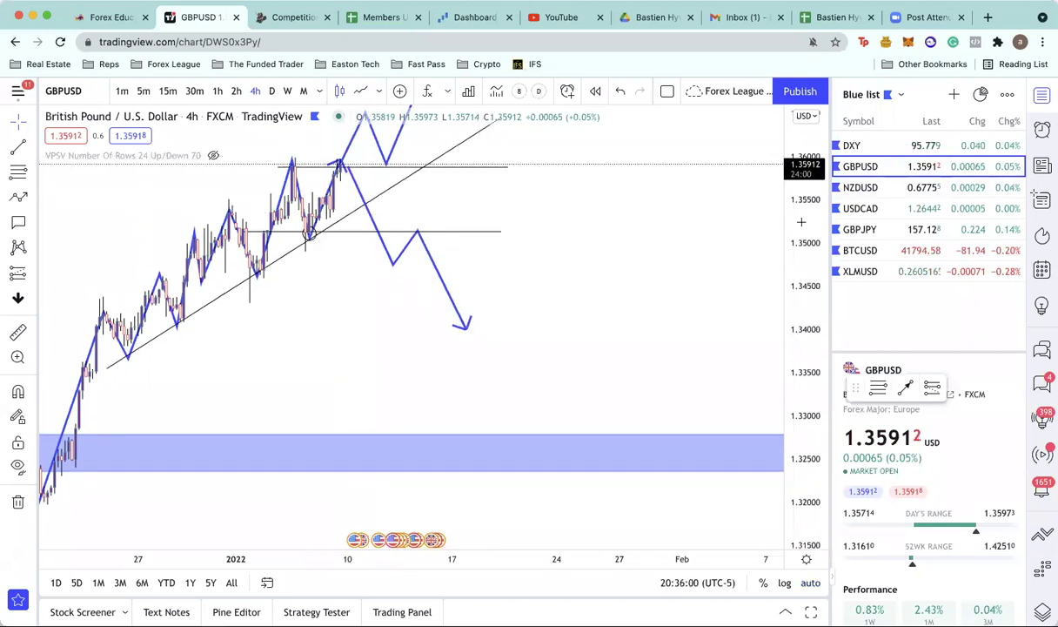
{"action": "left_click_drag", "start_coordinate": [392, 225], "coordinate": [386, 328]}
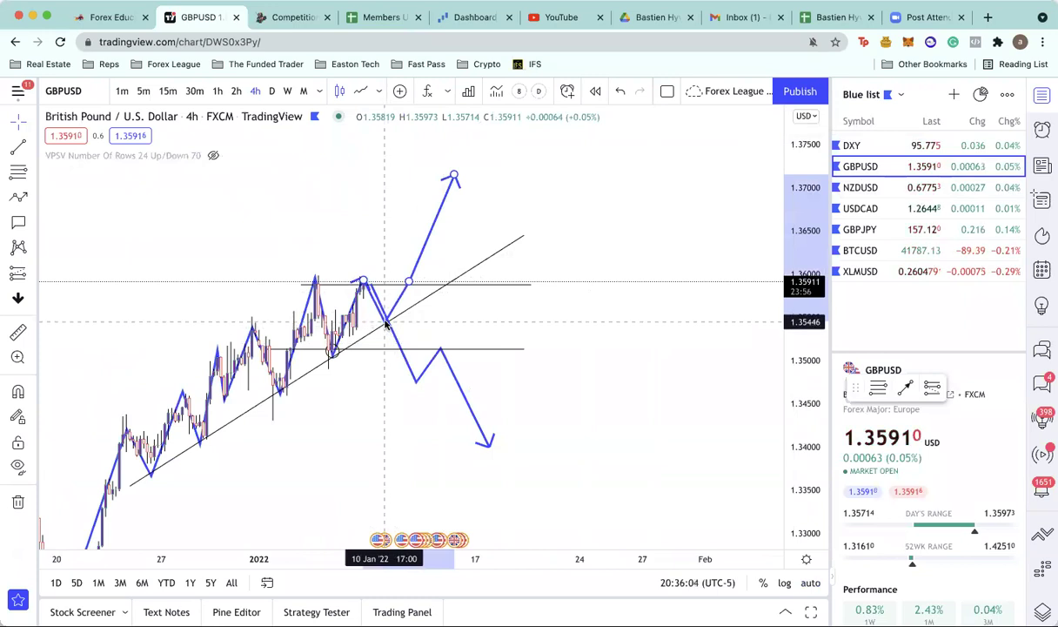
{"action": "left_click_drag", "start_coordinate": [453, 175], "coordinate": [466, 181]}
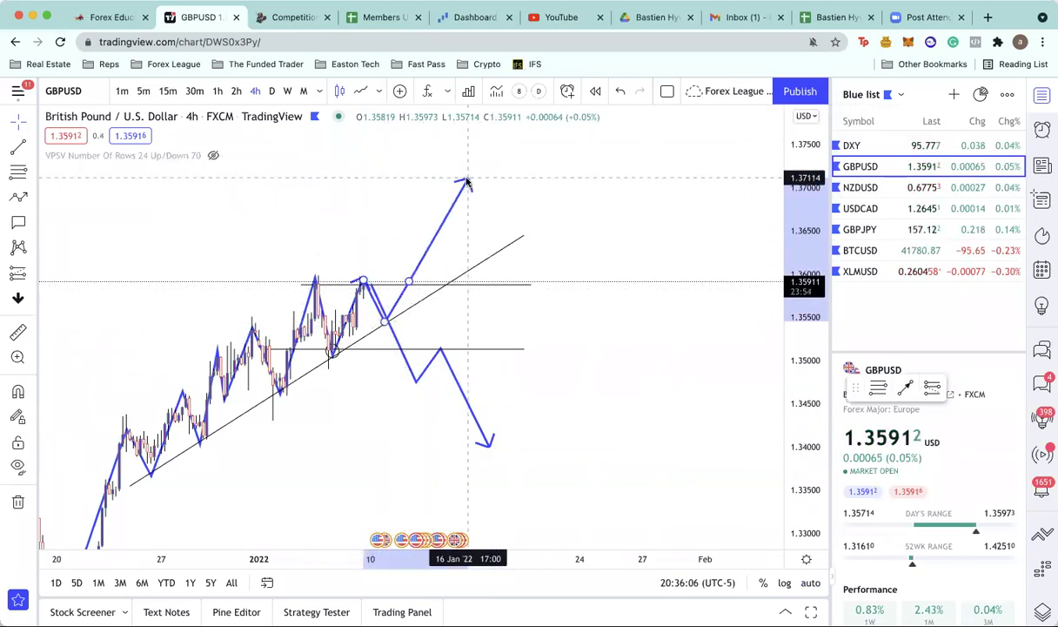
Delete the bearish forecast path and the lower horizontal level from the GBPUSD chart.
{"action": "left_click", "coordinate": [397, 339]}
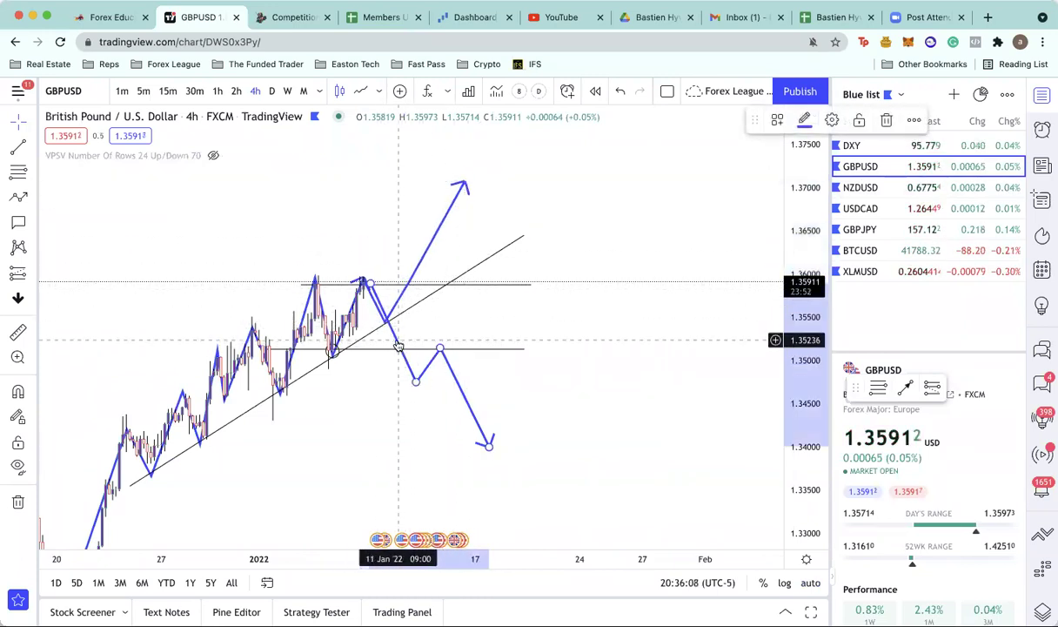
{"action": "key", "text": "Delete"}
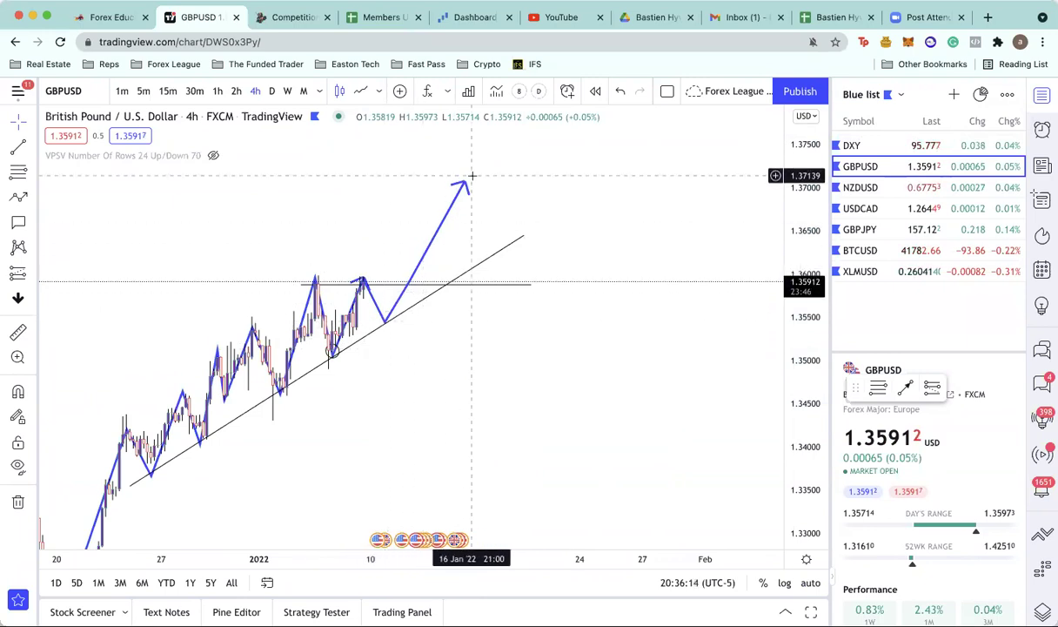
Open the NZDUSD chart from the watchlist, switch it to the weekly timeframe and auto-fit its price scale.
{"action": "left_click", "coordinate": [880, 192]}
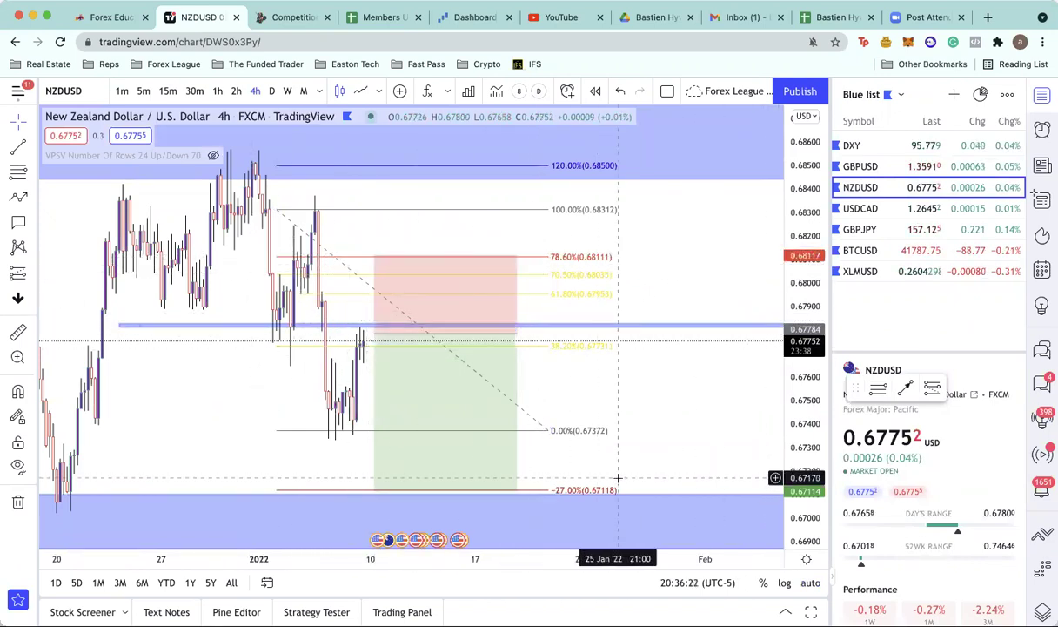
{"action": "mouse_move", "coordinate": [483, 423]}
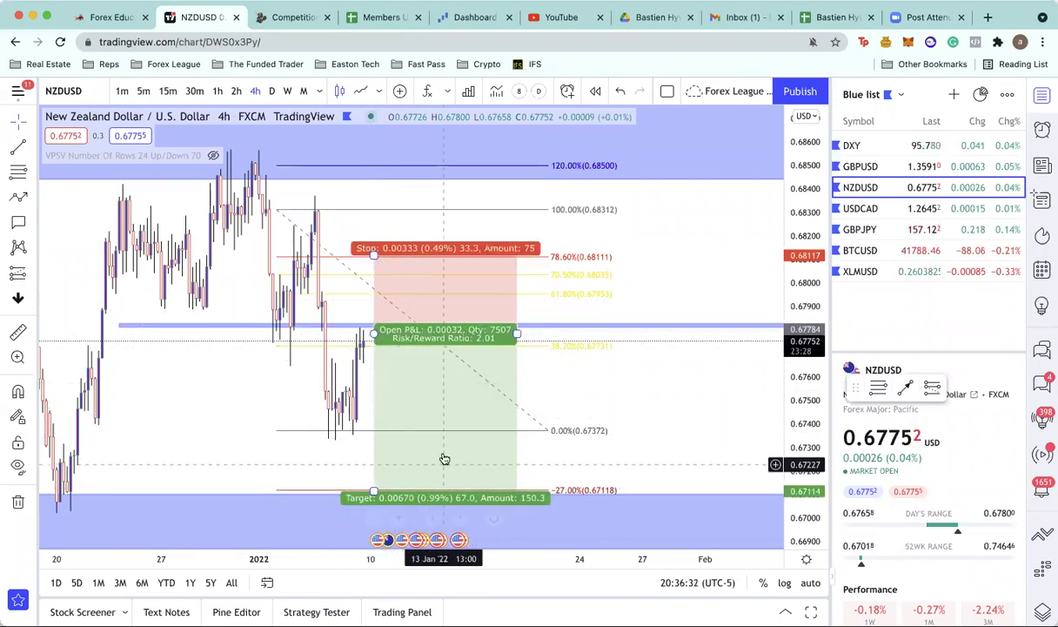
{"action": "left_click", "coordinate": [289, 91]}
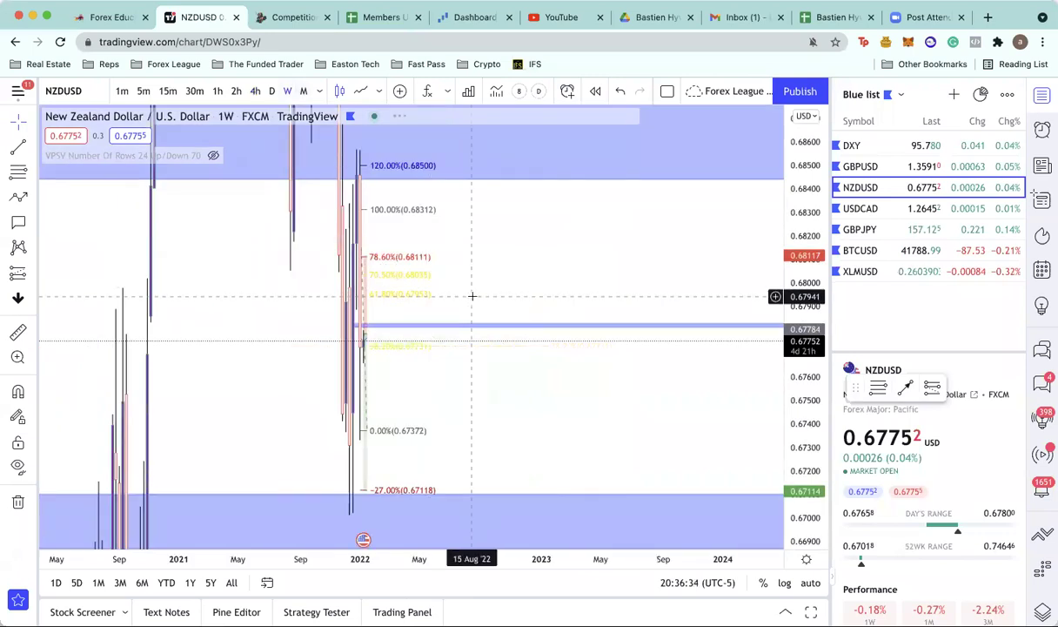
{"action": "right_click", "coordinate": [809, 217]}
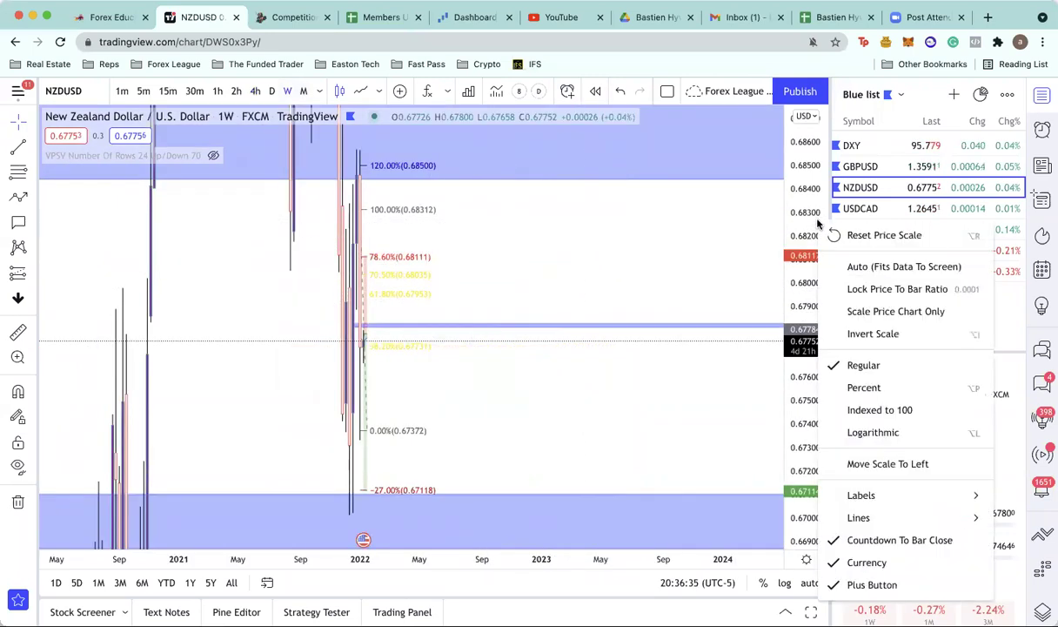
{"action": "left_click", "coordinate": [880, 267]}
{"action": "scroll", "coordinate": [531, 309], "scroll_direction": "up", "scroll_amount": 2}
{"action": "scroll", "coordinate": [564, 304], "scroll_direction": "down", "scroll_amount": 3}
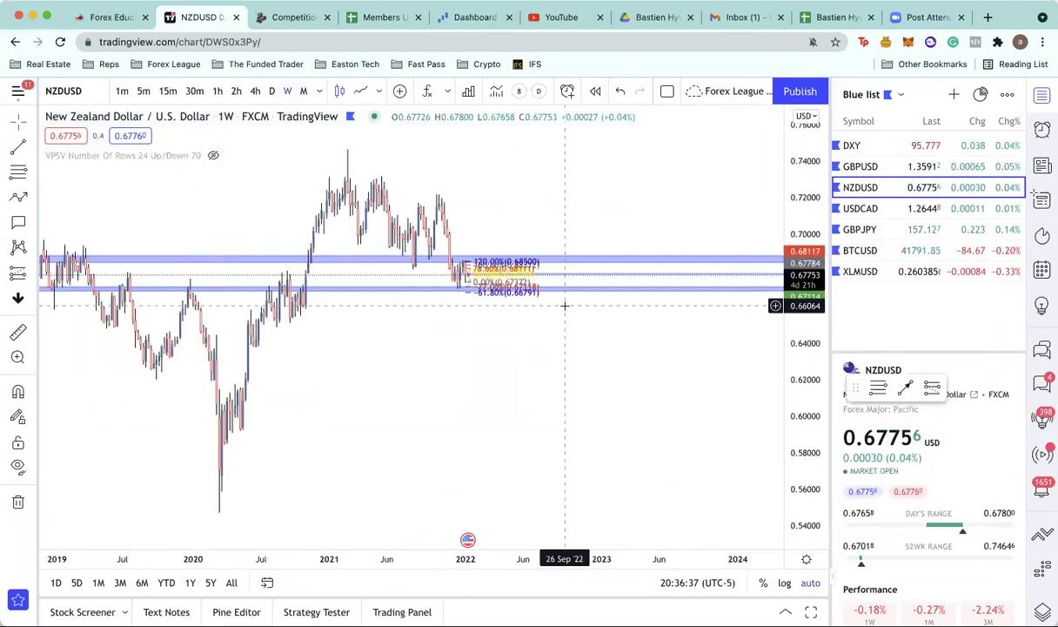
Delete the Fibonacci retracement from the NZDUSD weekly chart.
{"action": "left_click", "coordinate": [521, 268]}
{"action": "key", "text": "Delete"}
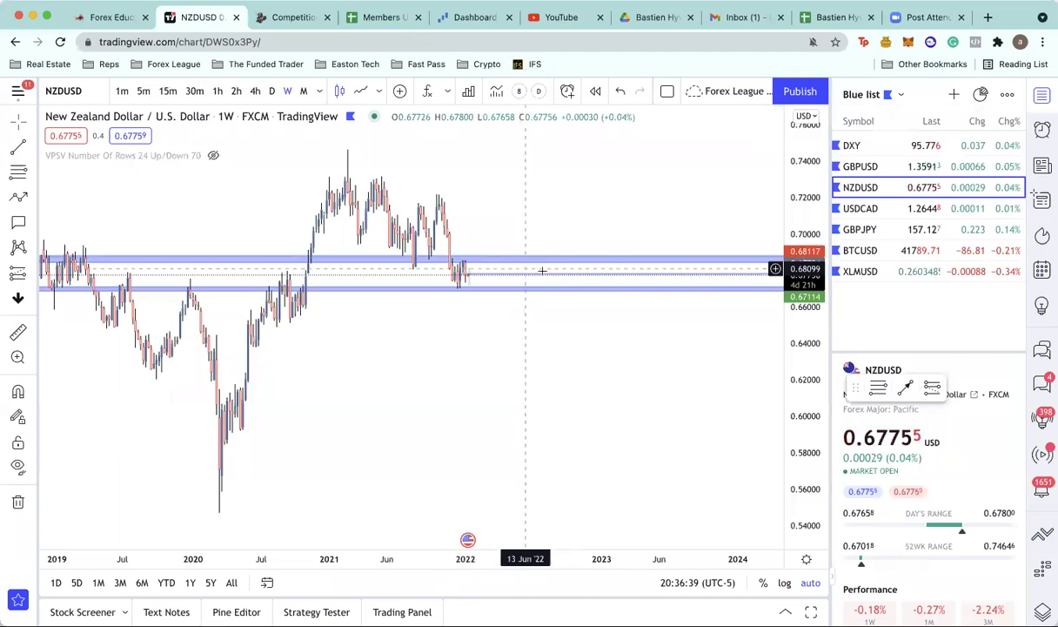
{"action": "scroll", "coordinate": [541, 271], "scroll_direction": "down", "scroll_amount": 2}
{"action": "left_click", "coordinate": [19, 196]}
{"action": "left_click", "coordinate": [601, 192]}
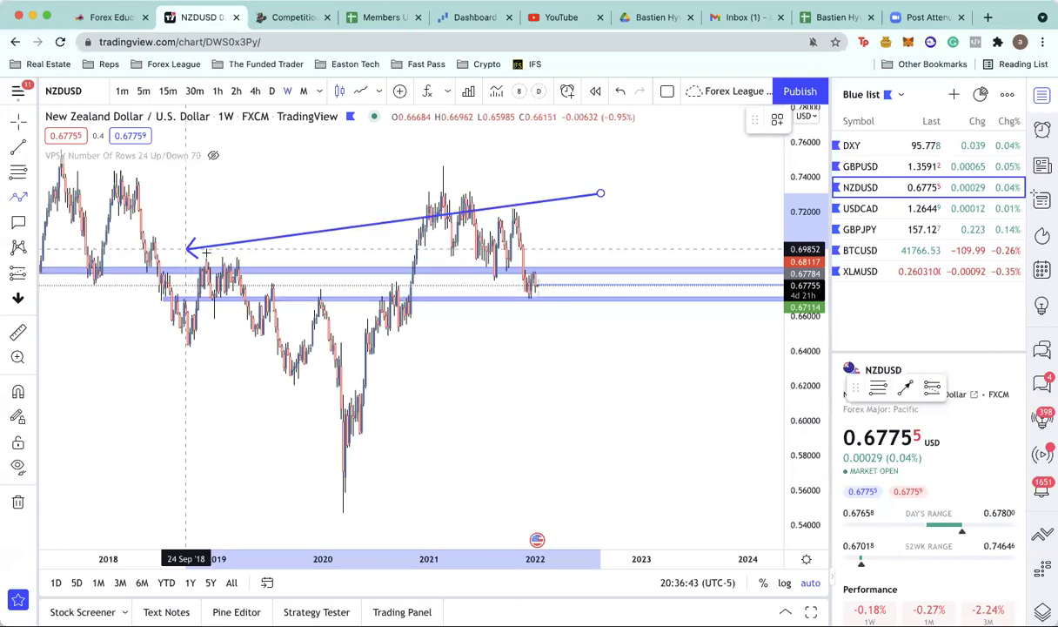
{"action": "scroll", "coordinate": [109, 276], "scroll_direction": "down", "scroll_amount": 2}
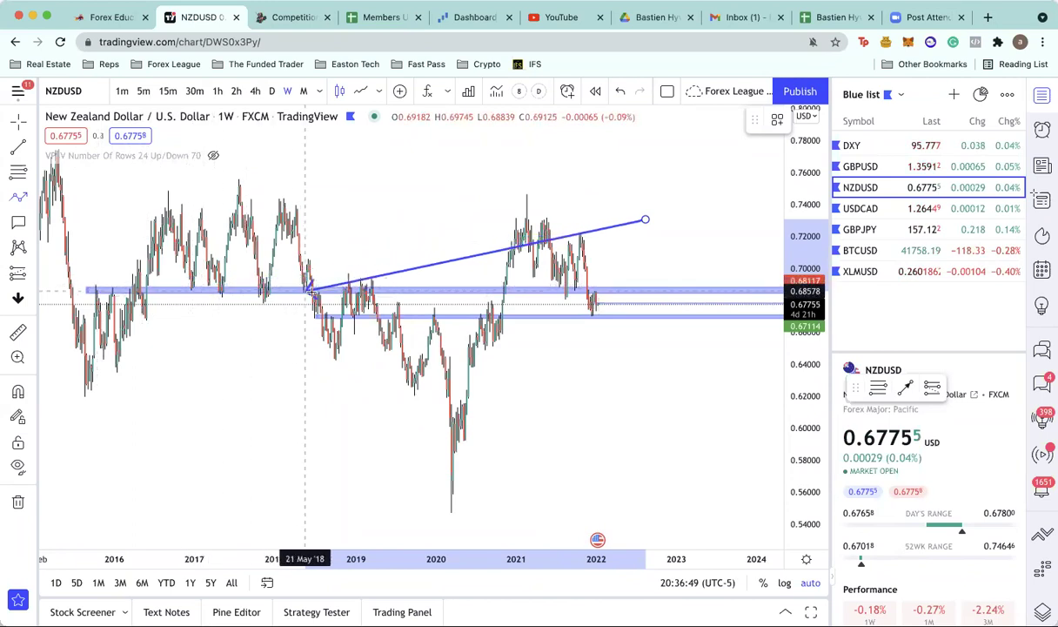
{"action": "scroll", "coordinate": [394, 284], "scroll_direction": "up", "scroll_amount": 3}
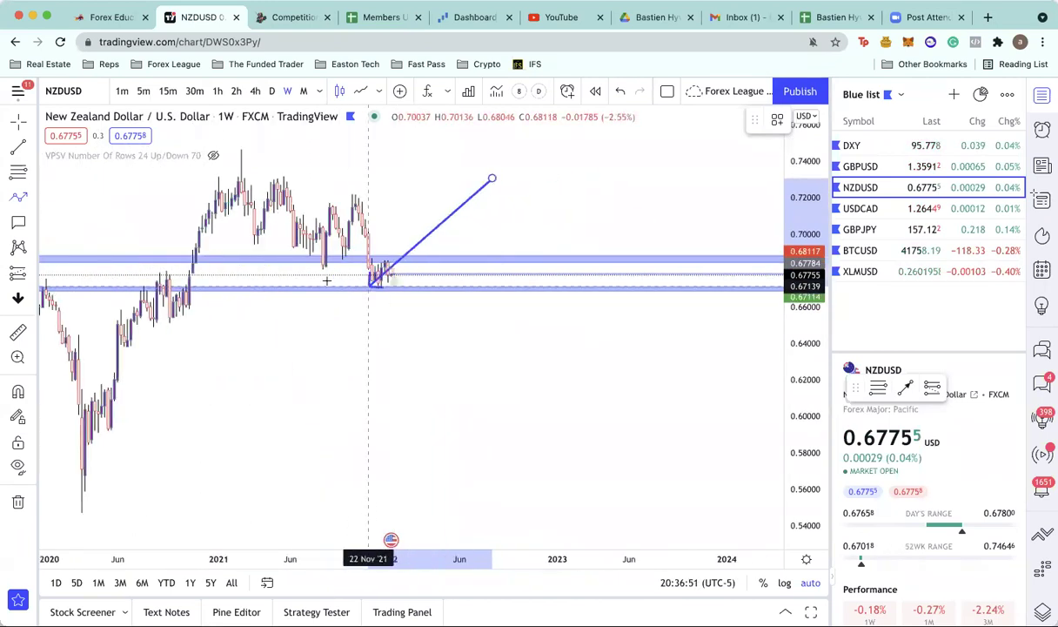
{"action": "scroll", "coordinate": [295, 523], "scroll_direction": "up", "scroll_amount": 3}
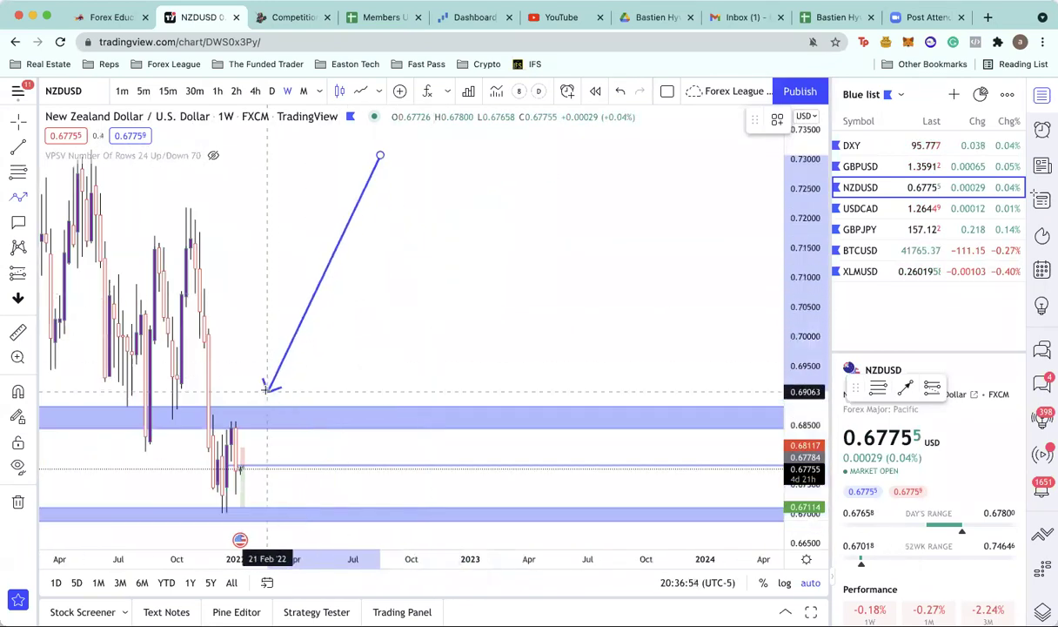
{"action": "scroll", "coordinate": [350, 371], "scroll_direction": "down", "scroll_amount": 2}
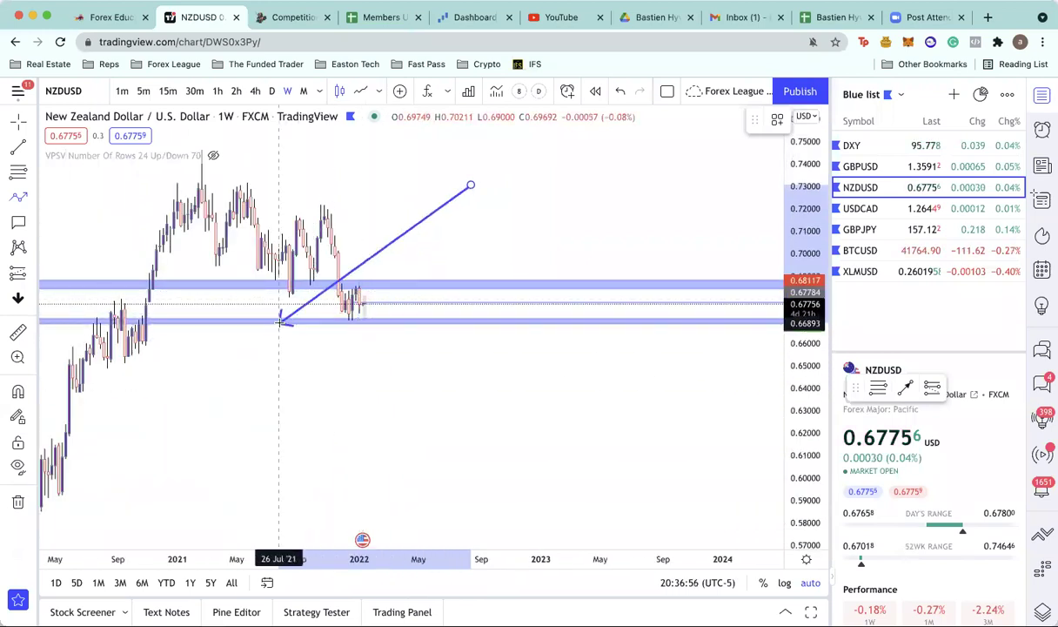
{"action": "scroll", "coordinate": [292, 314], "scroll_direction": "down", "scroll_amount": 2}
{"action": "scroll", "coordinate": [305, 287], "scroll_direction": "down", "scroll_amount": 2}
{"action": "scroll", "coordinate": [288, 322], "scroll_direction": "up", "scroll_amount": 1}
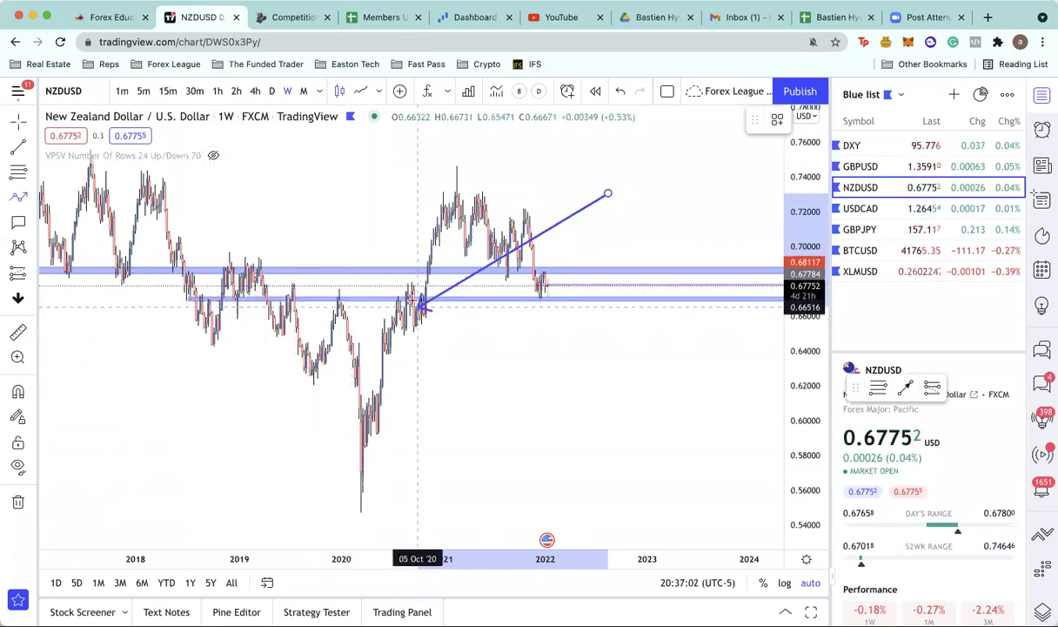
{"action": "scroll", "coordinate": [513, 300], "scroll_direction": "up", "scroll_amount": 3}
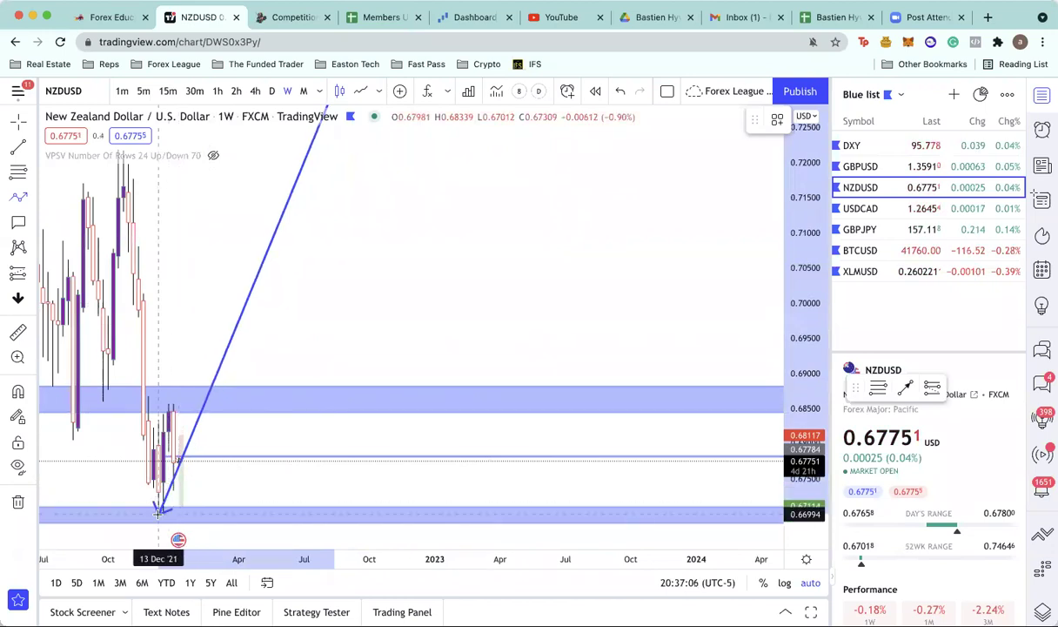
{"action": "scroll", "coordinate": [259, 456], "scroll_direction": "down", "scroll_amount": 3}
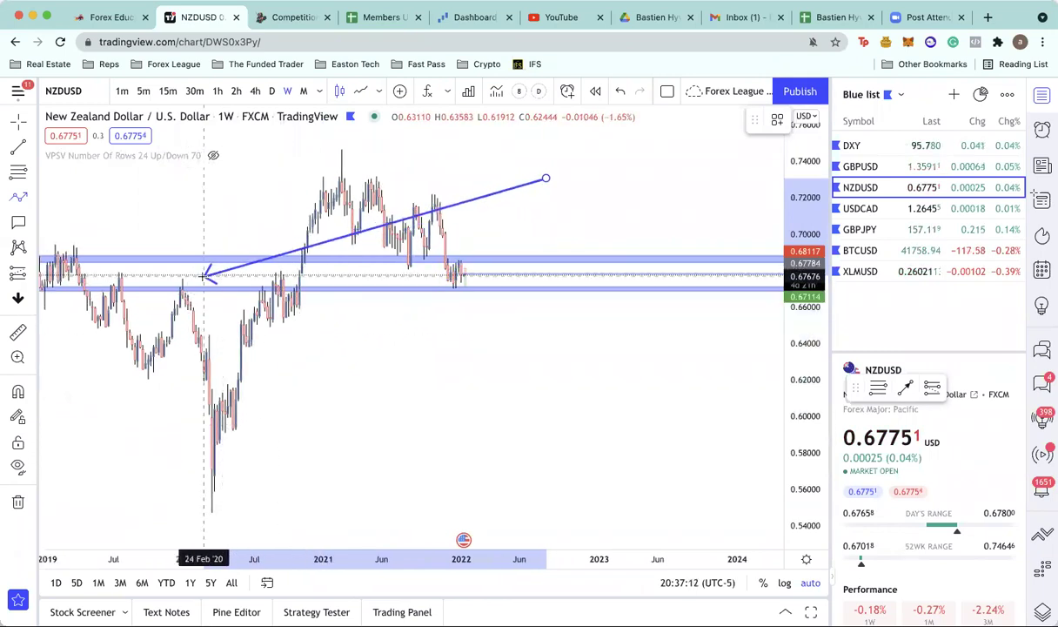
{"action": "scroll", "coordinate": [233, 283], "scroll_direction": "down", "scroll_amount": 2}
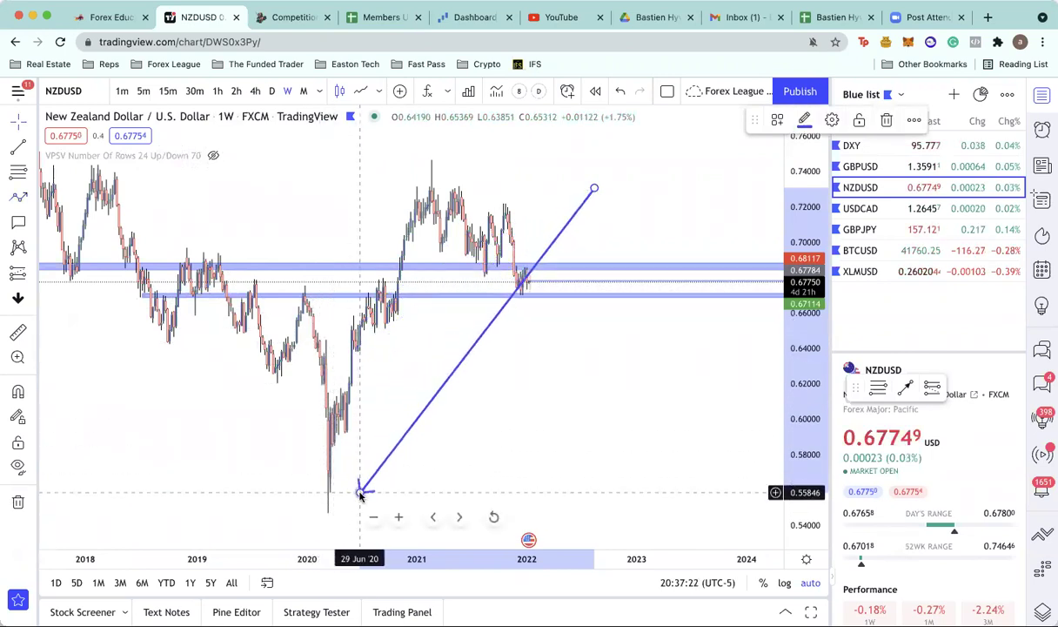
{"action": "key", "text": "Escape"}
Measure the 2020 drop below the lower zone on the NZDUSD weekly chart.
{"action": "left_click", "coordinate": [321, 300], "text": "shift"}
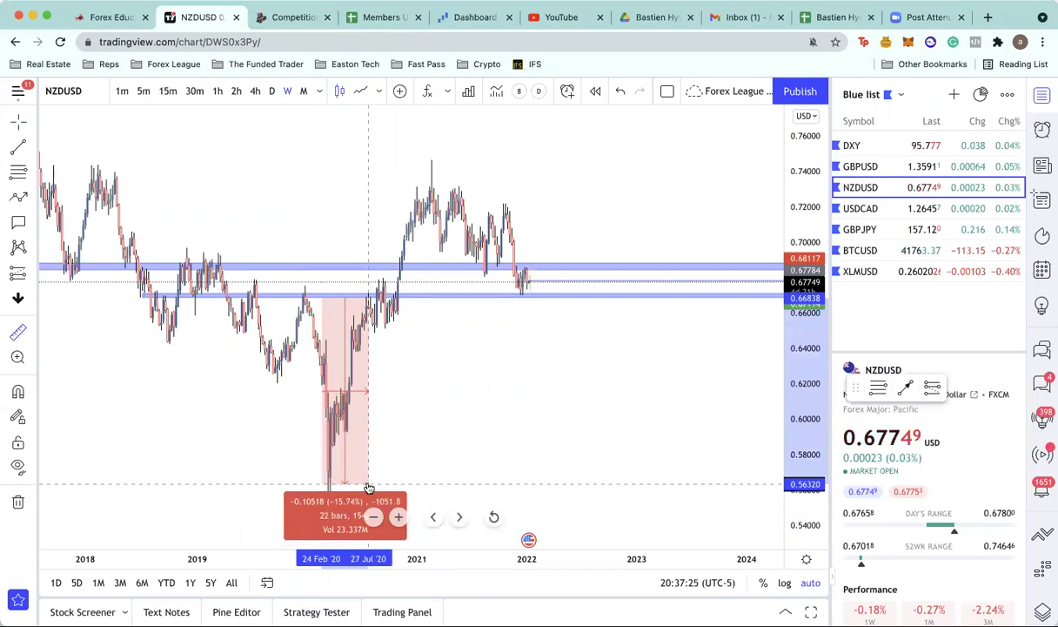
{"action": "key", "text": "Escape"}
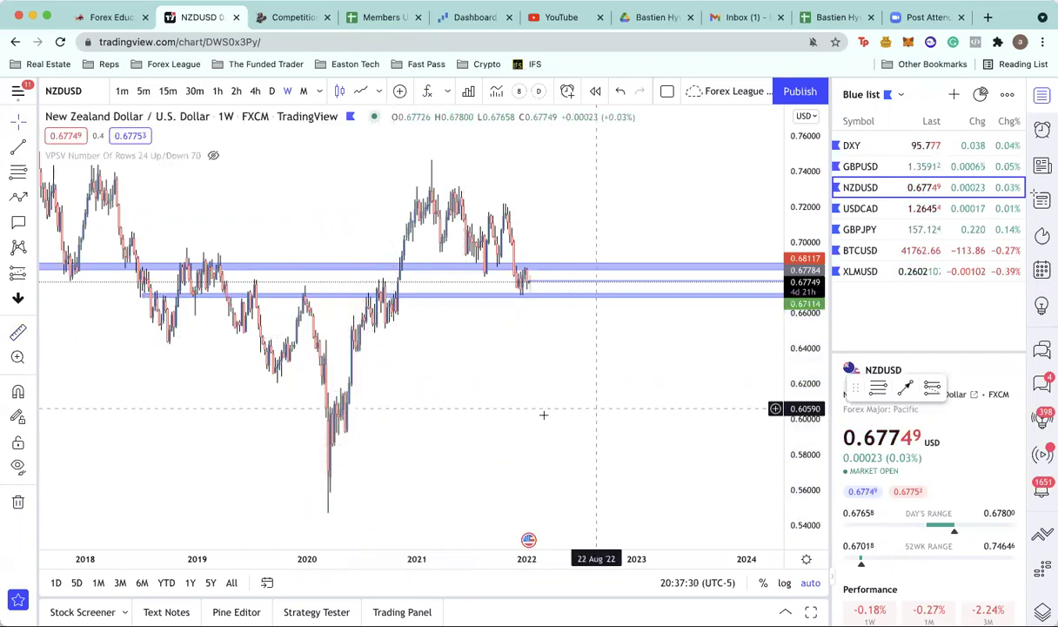
Sketch and delete a trial arrow path on the NZDUSD weekly chart, and switch the chart to the 4-hour timeframe.
{"action": "scroll", "coordinate": [531, 312], "scroll_direction": "up", "scroll_amount": 5}
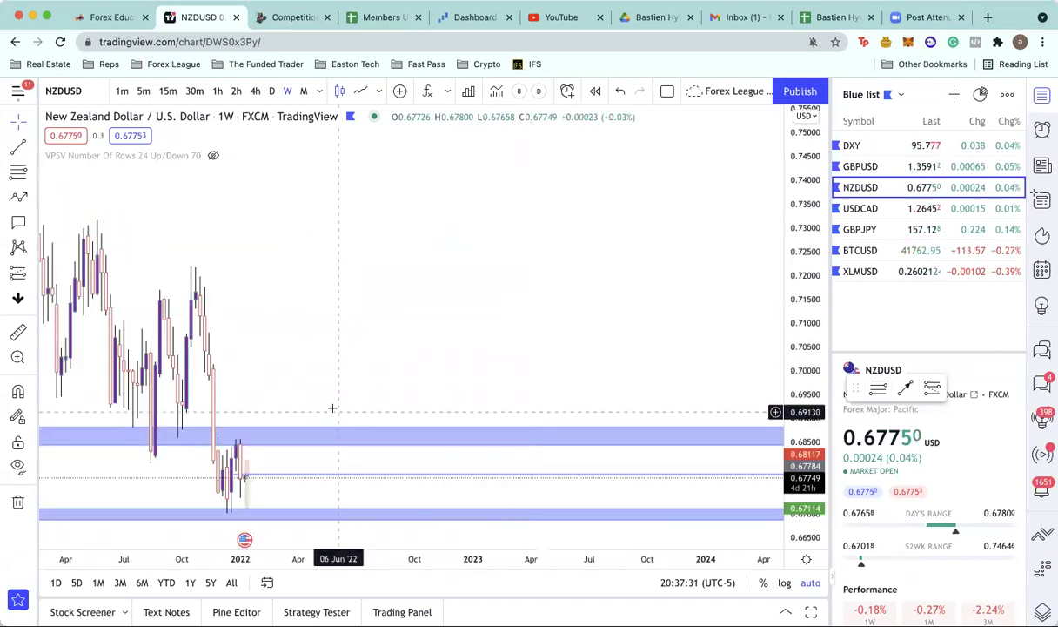
{"action": "scroll", "coordinate": [324, 317], "scroll_direction": "down", "scroll_amount": 2}
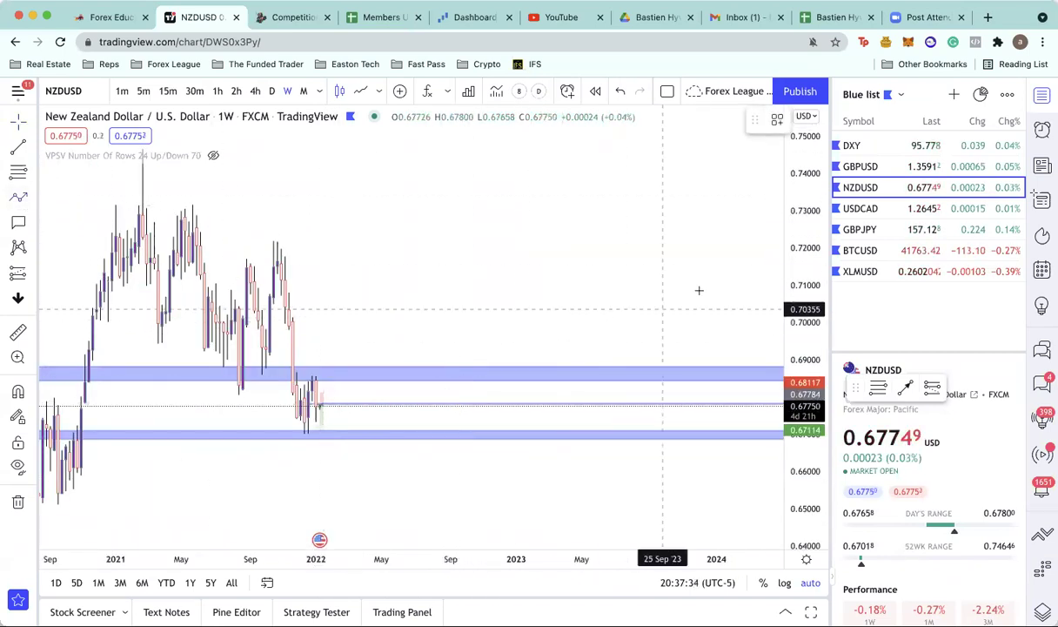
{"action": "scroll", "coordinate": [537, 297], "scroll_direction": "up", "scroll_amount": 2}
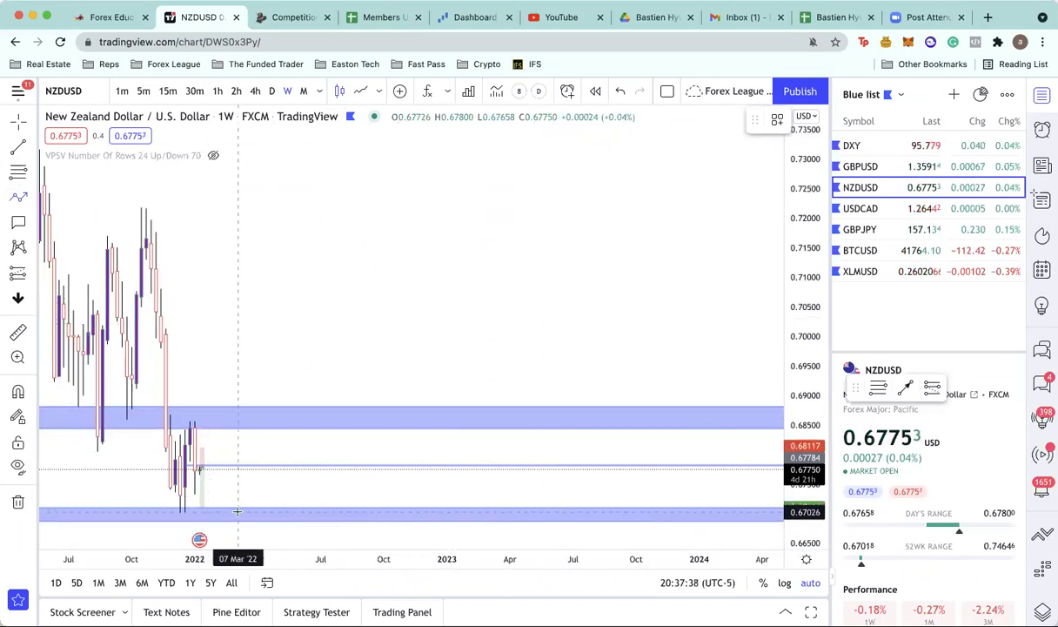
{"action": "scroll", "coordinate": [365, 435], "scroll_direction": "down", "scroll_amount": 2}
{"action": "mouse_move", "coordinate": [442, 295]}
{"action": "left_mouse_down"}
{"action": "mouse_move", "coordinate": [307, 432]}
{"action": "mouse_move", "coordinate": [191, 440]}
{"action": "mouse_move", "coordinate": [279, 514]}
{"action": "mouse_move", "coordinate": [306, 432]}
{"action": "mouse_move", "coordinate": [273, 437]}
{"action": "mouse_move", "coordinate": [278, 467]}
{"action": "mouse_move", "coordinate": [278, 438]}
{"action": "mouse_move", "coordinate": [268, 443]}
{"action": "mouse_move", "coordinate": [276, 489]}
{"action": "mouse_move", "coordinate": [294, 493]}
{"action": "mouse_move", "coordinate": [343, 390]}
{"action": "mouse_move", "coordinate": [189, 170]}
{"action": "mouse_move", "coordinate": [221, 326]}
{"action": "left_mouse_up"}
{"action": "scroll", "coordinate": [343, 390], "scroll_direction": "down", "scroll_amount": 2}
{"action": "mouse_move", "coordinate": [223, 222]}
{"action": "left_mouse_down"}
{"action": "mouse_move", "coordinate": [344, 364]}
{"action": "mouse_move", "coordinate": [217, 228]}
{"action": "mouse_move", "coordinate": [267, 228]}
{"action": "mouse_move", "coordinate": [321, 378]}
{"action": "mouse_move", "coordinate": [354, 365]}
{"action": "mouse_move", "coordinate": [350, 378]}
{"action": "left_mouse_up"}
{"action": "key", "text": "Delete"}
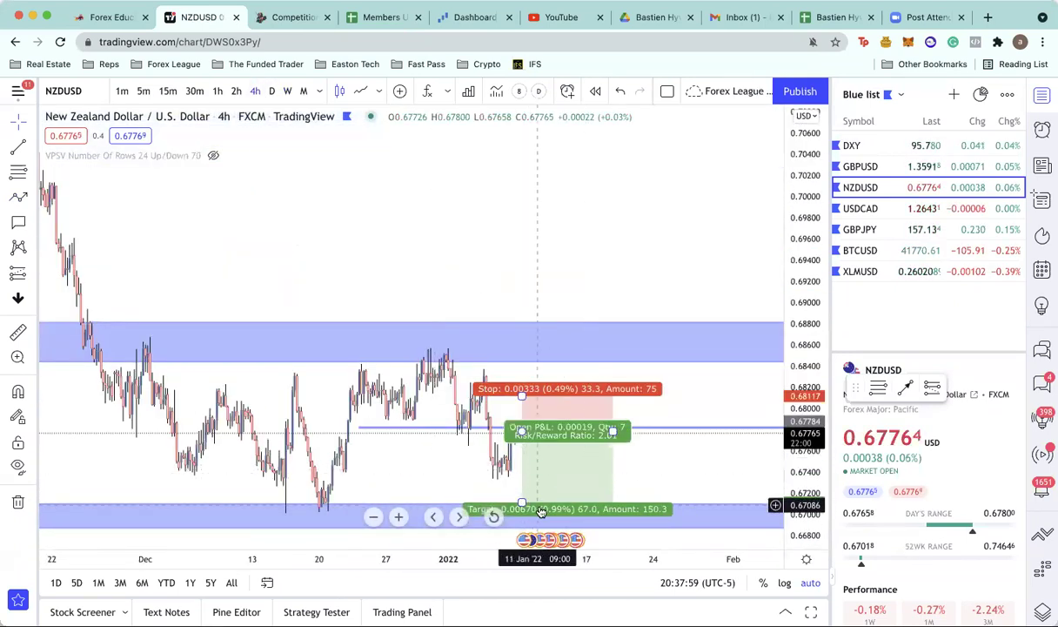
Draw a bearish path through the recent 4-hour swings from about 0.684, with a pullback to about 0.678 and an arrow end near 0.671.
{"action": "scroll", "coordinate": [496, 488], "scroll_direction": "down", "scroll_amount": 2}
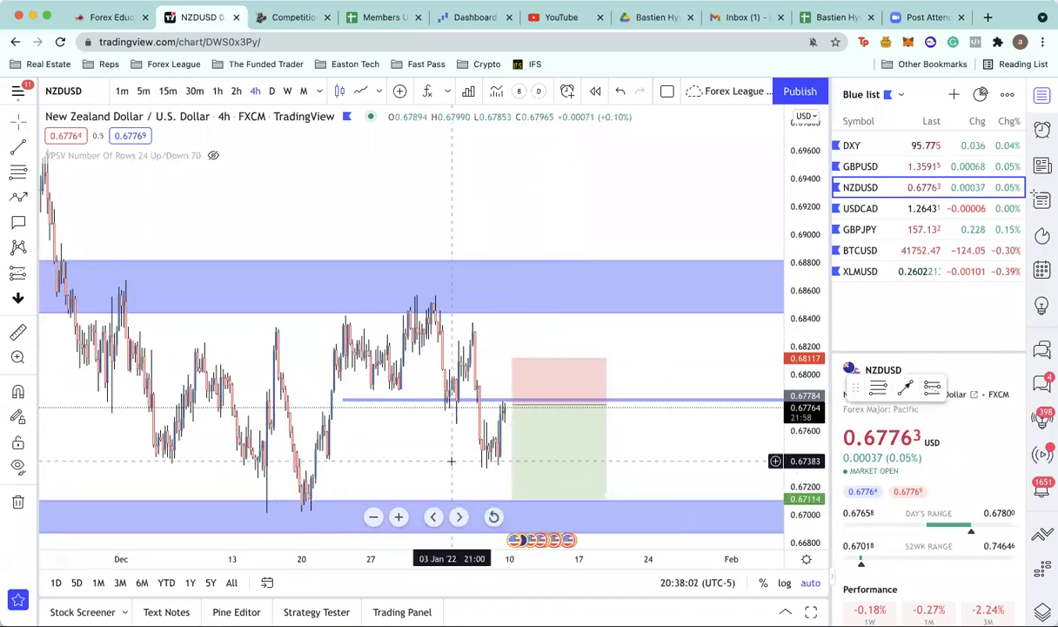
{"action": "scroll", "coordinate": [451, 462], "scroll_direction": "up", "scroll_amount": 2}
{"action": "scroll", "coordinate": [448, 461], "scroll_direction": "up", "scroll_amount": 1}
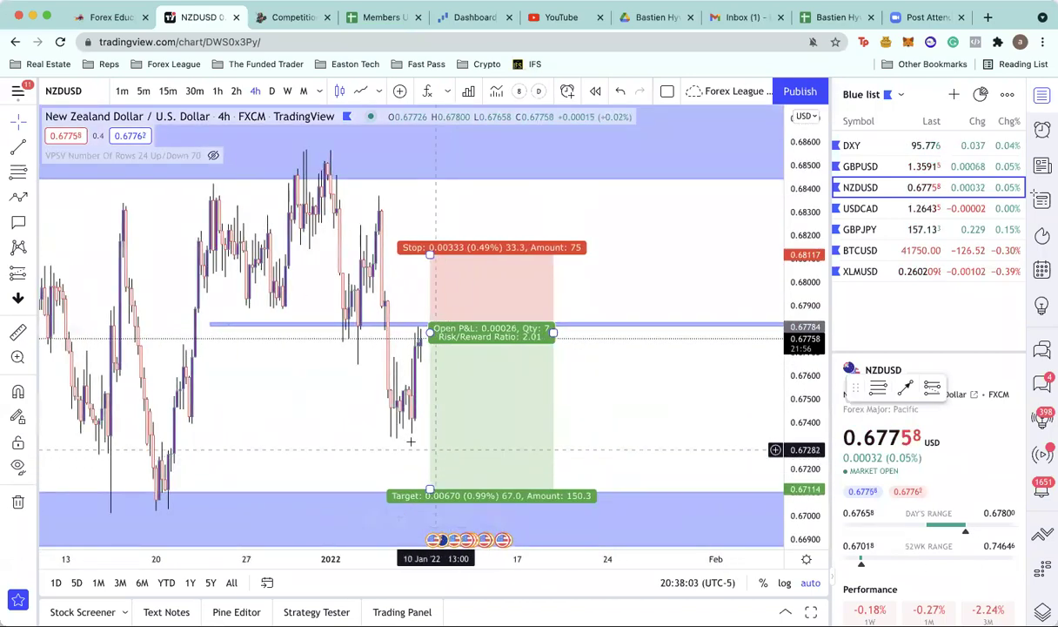
{"action": "left_click", "coordinate": [15, 199]}
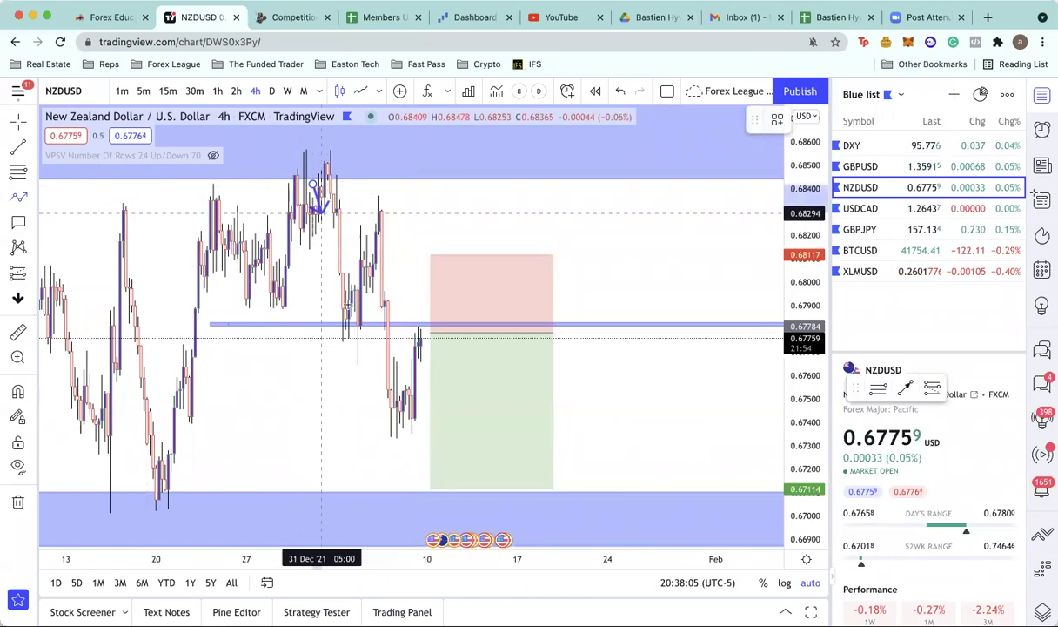
{"action": "left_click", "coordinate": [312, 184]}
{"action": "left_click", "coordinate": [355, 331]}
{"action": "left_click", "coordinate": [380, 213]}
{"action": "left_click", "coordinate": [402, 428]}
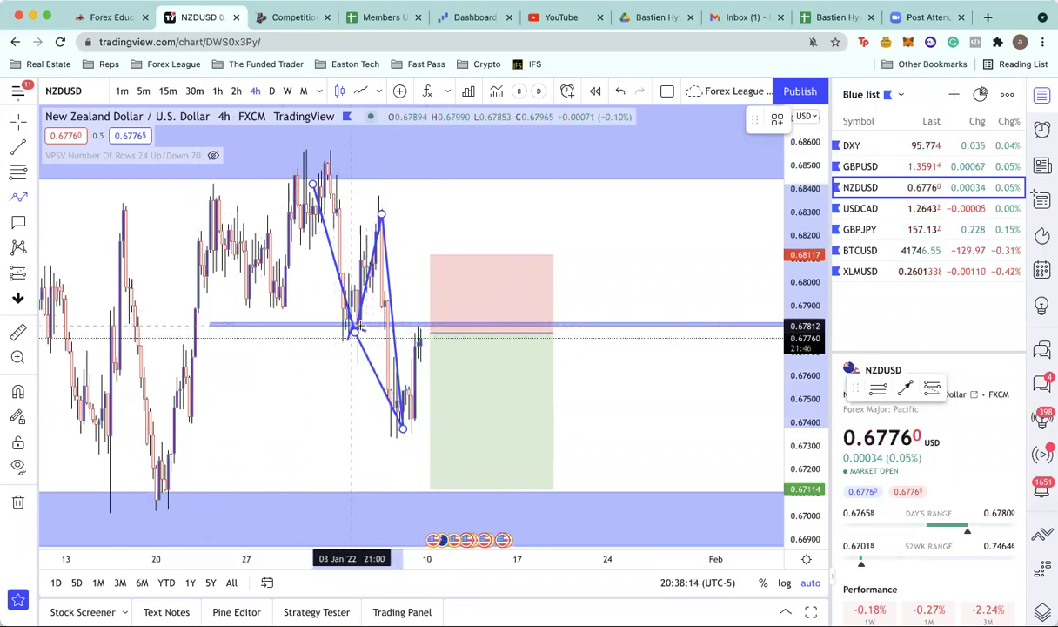
{"action": "double_click", "coordinate": [511, 496]}
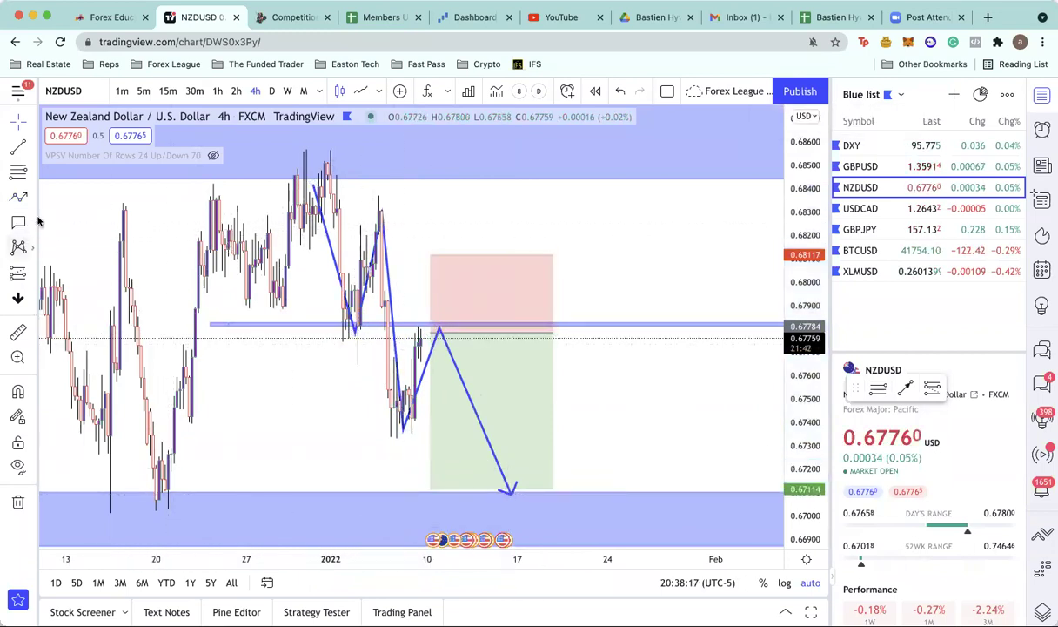
Draw a Fibonacci retracement from 0.68312 to 0.67345 over the latest 4-hour drop and delete the bearish path.
{"action": "left_click", "coordinate": [365, 208]}
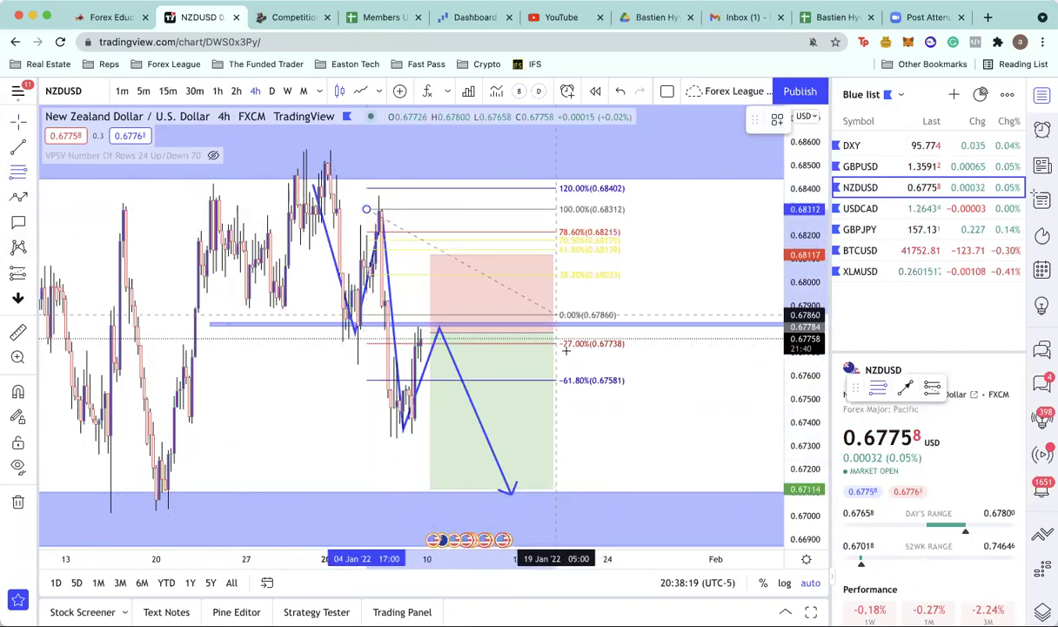
{"action": "left_click", "coordinate": [611, 435]}
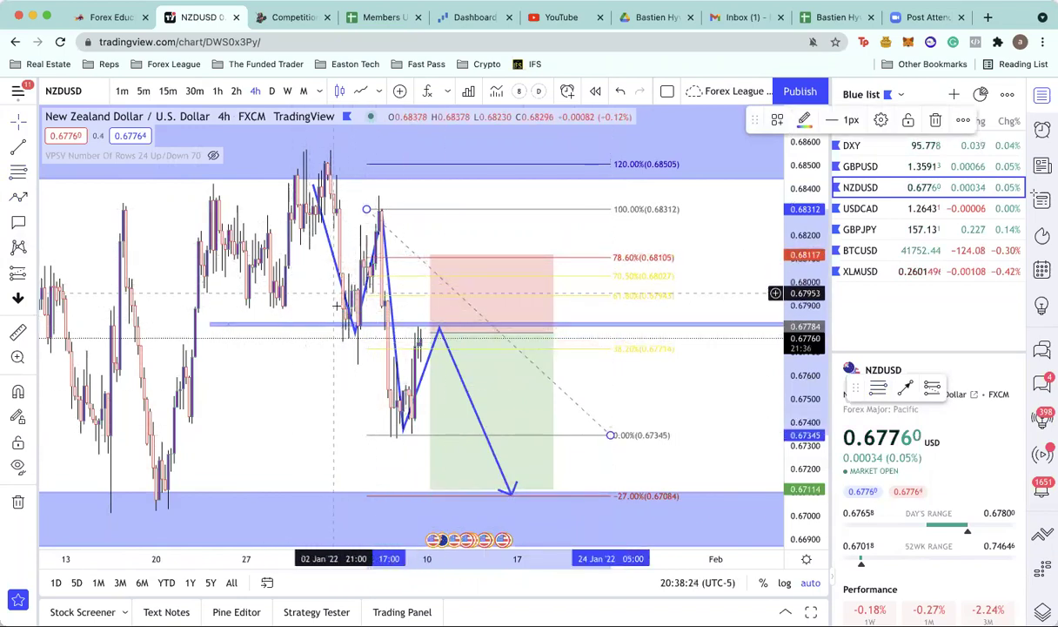
{"action": "left_click", "coordinate": [355, 332]}
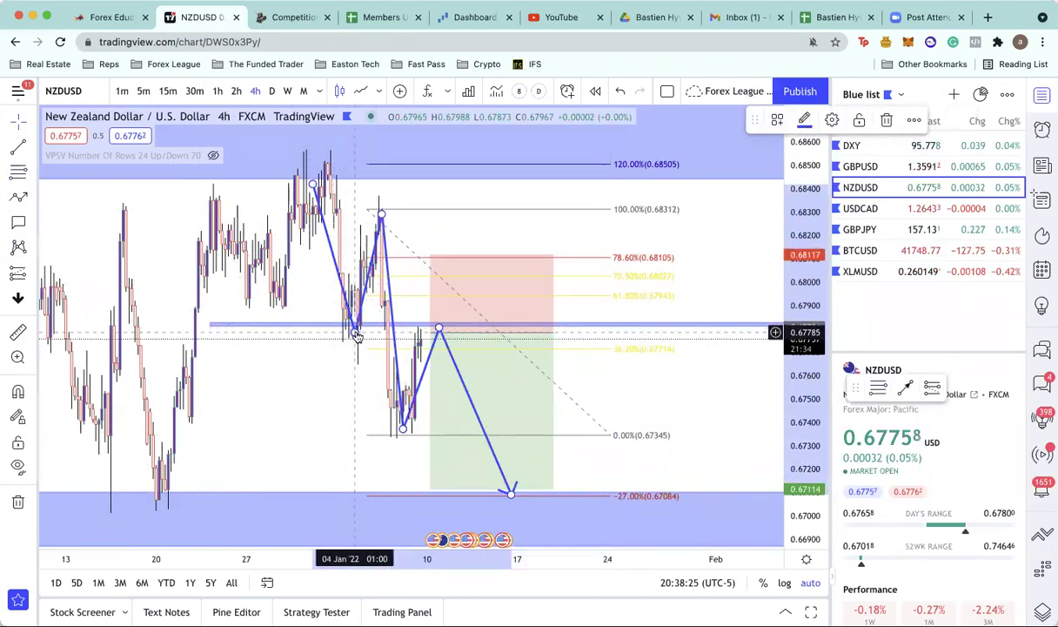
{"action": "key", "text": "Delete"}
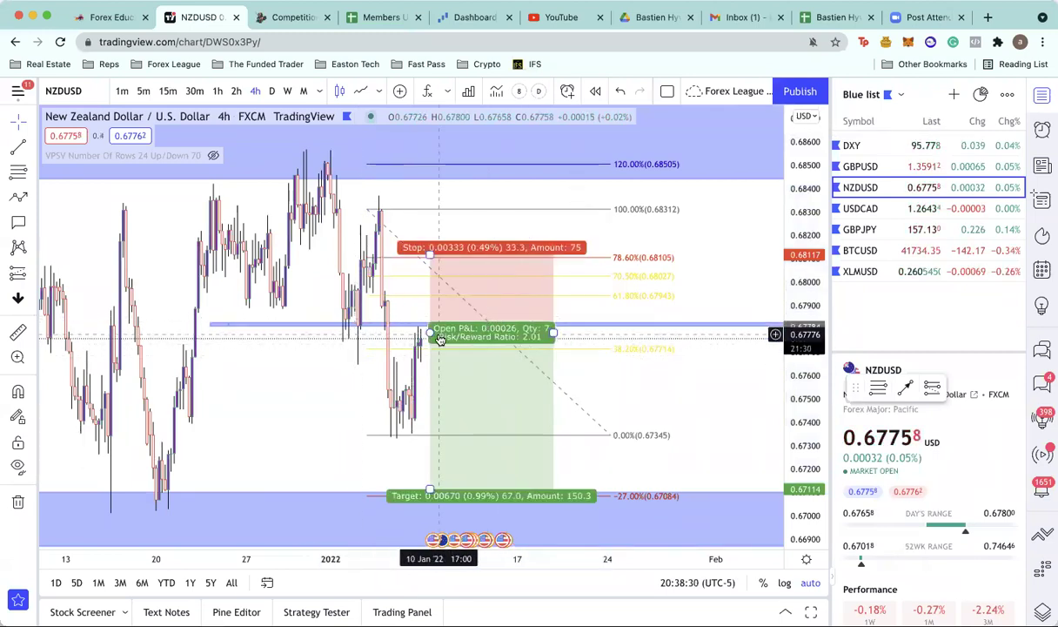
Adjust the NZDUSD short position's stop to 0.68114 and its target to 0.67016 inside the lower zone.
{"action": "scroll", "coordinate": [440, 342], "scroll_direction": "up", "scroll_amount": 2}
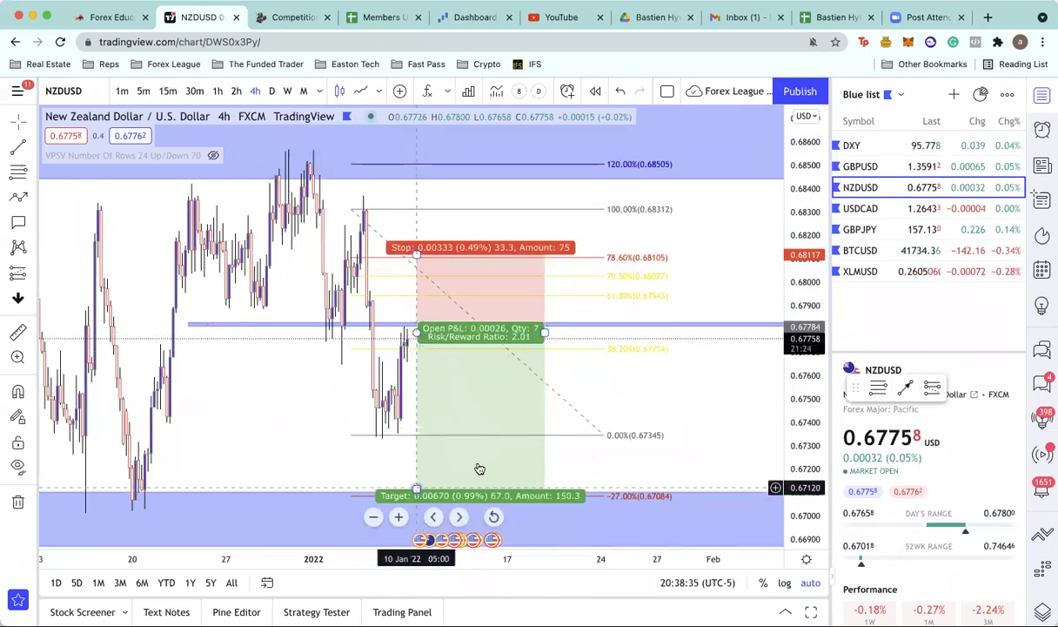
{"action": "mouse_move", "coordinate": [417, 254]}
{"action": "left_mouse_down"}
{"action": "mouse_move", "coordinate": [427, 287]}
{"action": "mouse_move", "coordinate": [442, 255]}
{"action": "left_mouse_up"}
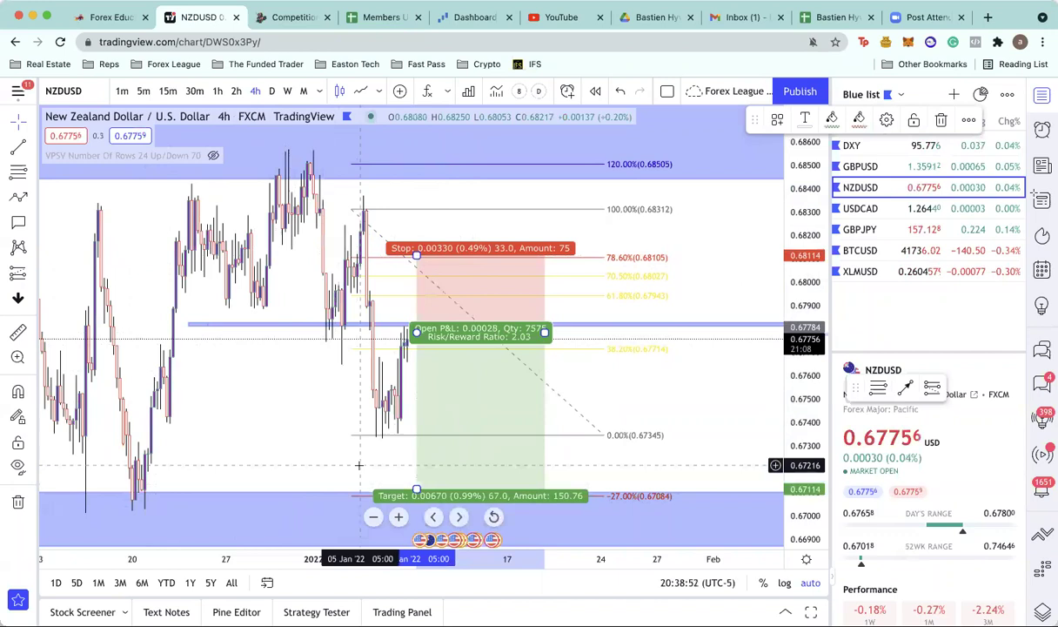
{"action": "left_click_drag", "start_coordinate": [417, 489], "coordinate": [417, 513]}
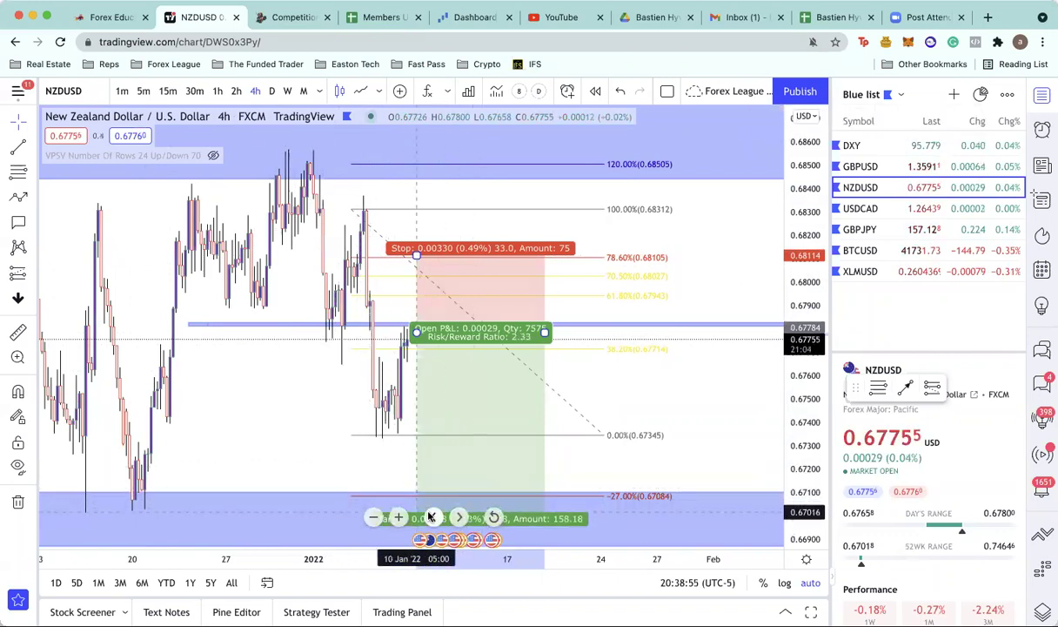
{"action": "left_click", "coordinate": [358, 458]}
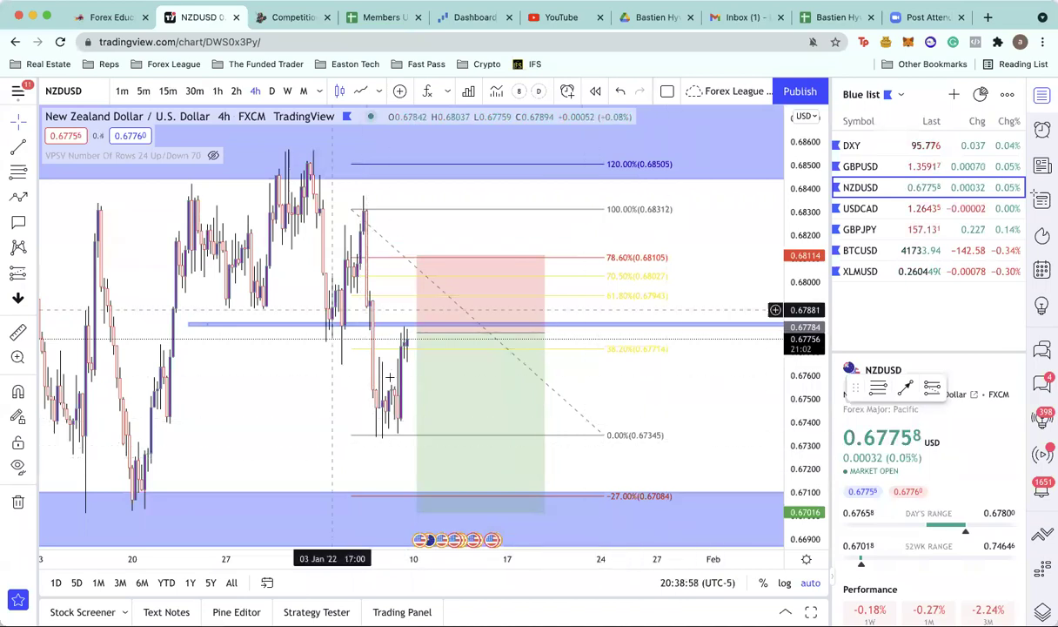
{"action": "left_click", "coordinate": [441, 361]}
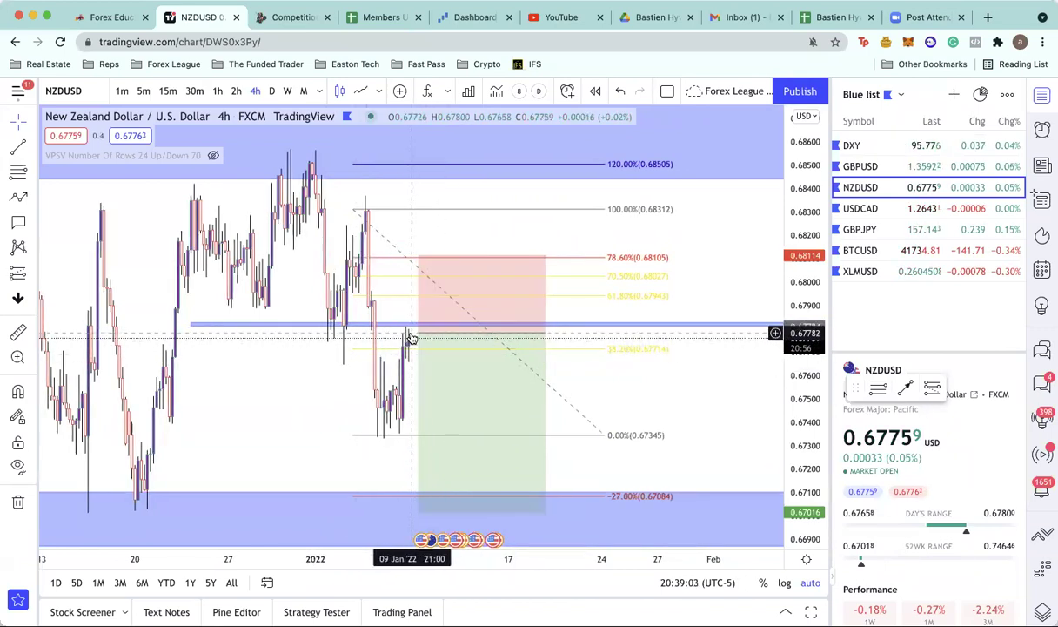
Open the USDCAD chart from the watchlist and switch it to the weekly timeframe.
{"action": "left_click", "coordinate": [881, 213]}
{"action": "scroll", "coordinate": [305, 281], "scroll_direction": "down", "scroll_amount": 2}
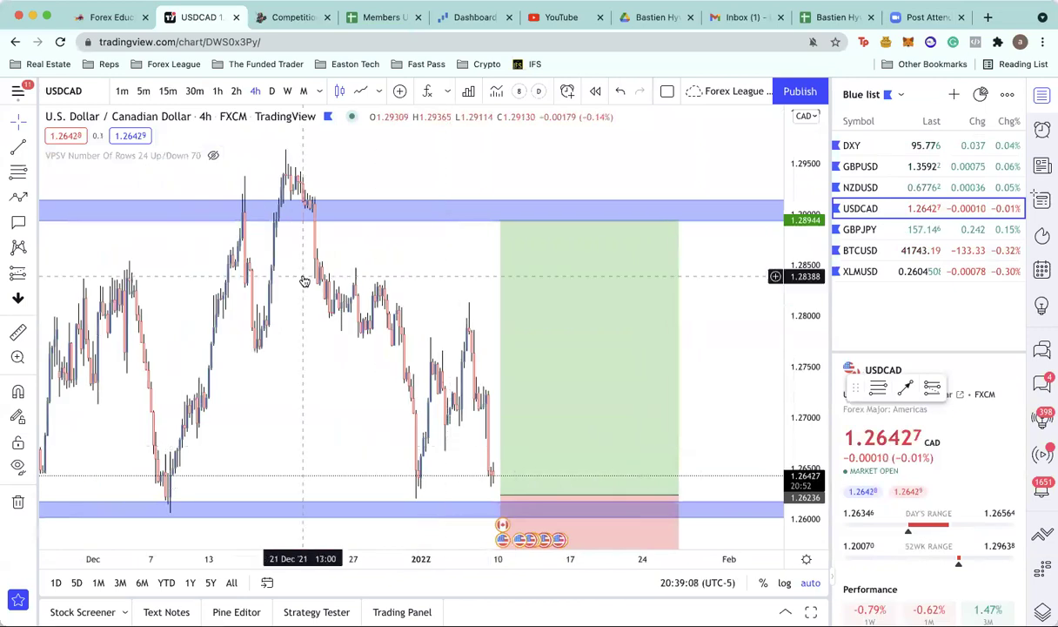
{"action": "left_click", "coordinate": [287, 91]}
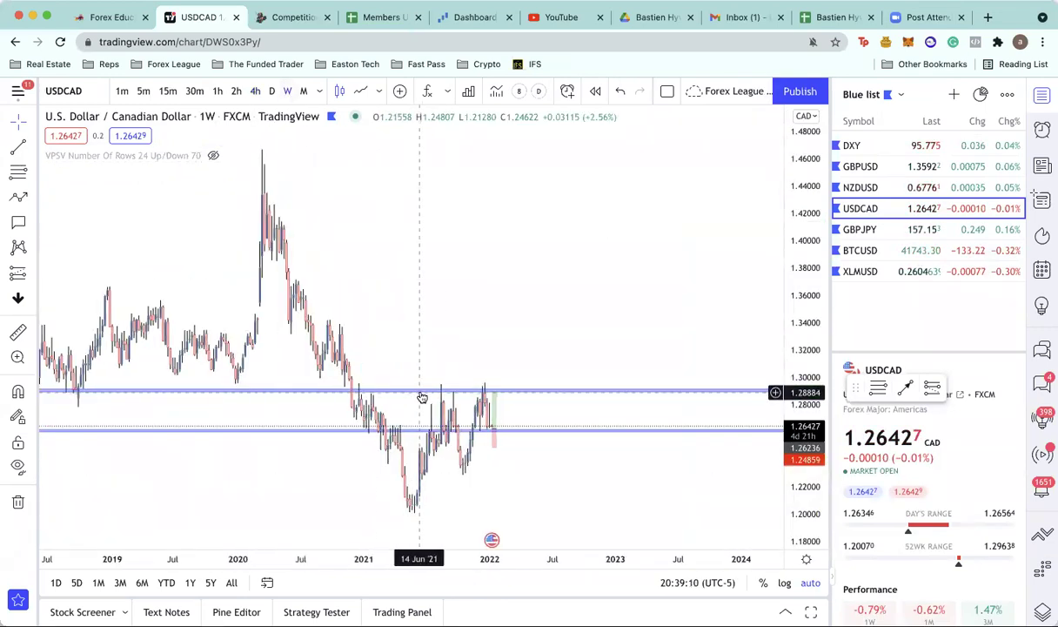
{"action": "scroll", "coordinate": [437, 385], "scroll_direction": "up", "scroll_amount": 5}
{"action": "scroll", "coordinate": [439, 385], "scroll_direction": "down", "scroll_amount": 4}
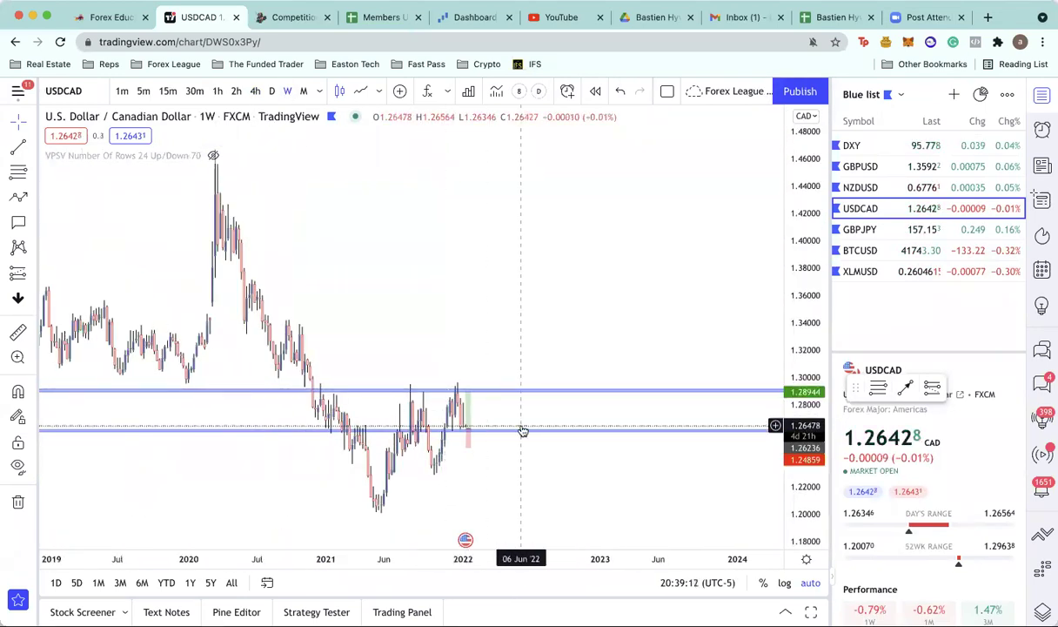
Draw a downward arrow path on the USDCAD weekly chart from about 1.369 to about 1.302, just above the upper zone.
{"action": "scroll", "coordinate": [522, 431], "scroll_direction": "down", "scroll_amount": 1}
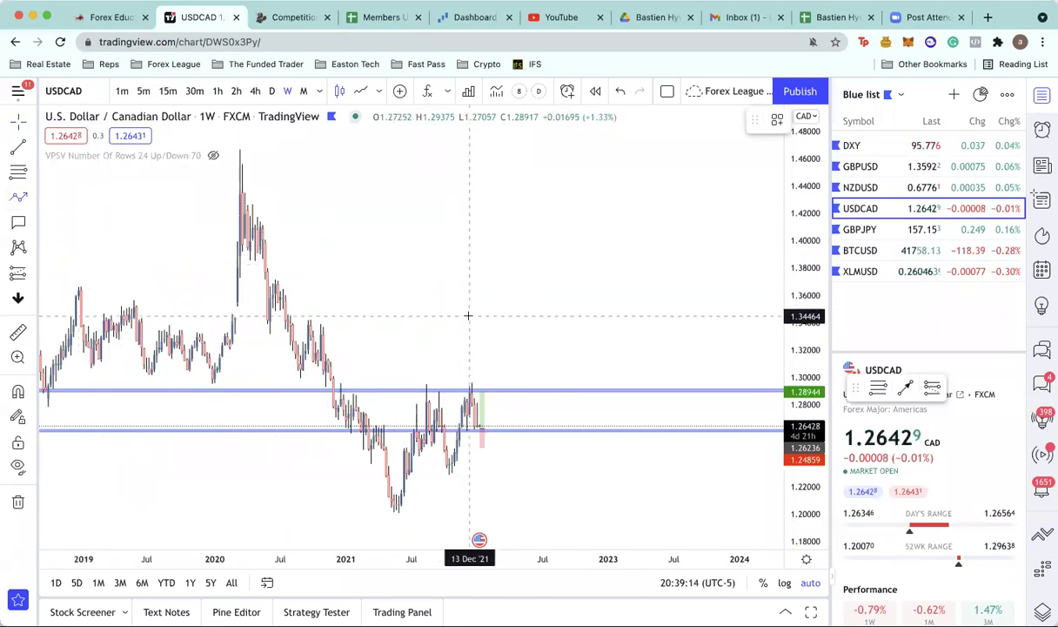
{"action": "scroll", "coordinate": [470, 313], "scroll_direction": "down", "scroll_amount": 2}
{"action": "scroll", "coordinate": [487, 314], "scroll_direction": "up", "scroll_amount": 1}
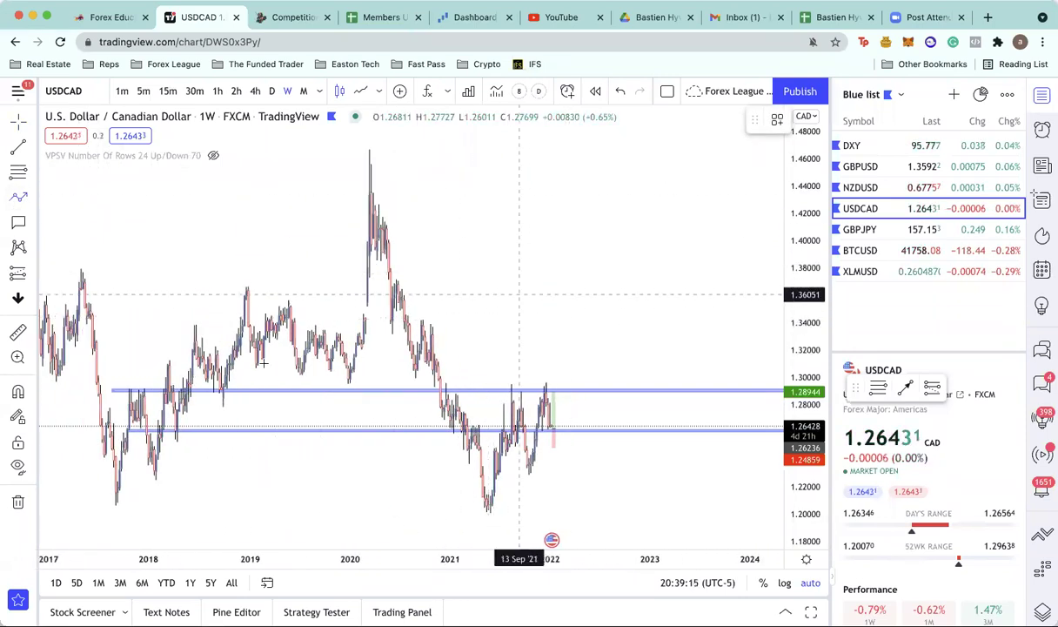
{"action": "mouse_move", "coordinate": [480, 283]}
{"action": "left_mouse_down"}
{"action": "mouse_move", "coordinate": [150, 384]}
{"action": "mouse_move", "coordinate": [360, 392]}
{"action": "mouse_move", "coordinate": [353, 380]}
{"action": "mouse_move", "coordinate": [356, 389]}
{"action": "mouse_move", "coordinate": [433, 371]}
{"action": "mouse_move", "coordinate": [441, 391]}
{"action": "mouse_move", "coordinate": [545, 380]}
{"action": "mouse_move", "coordinate": [119, 377]}
{"action": "mouse_move", "coordinate": [512, 388]}
{"action": "mouse_move", "coordinate": [552, 376]}
{"action": "left_mouse_up"}
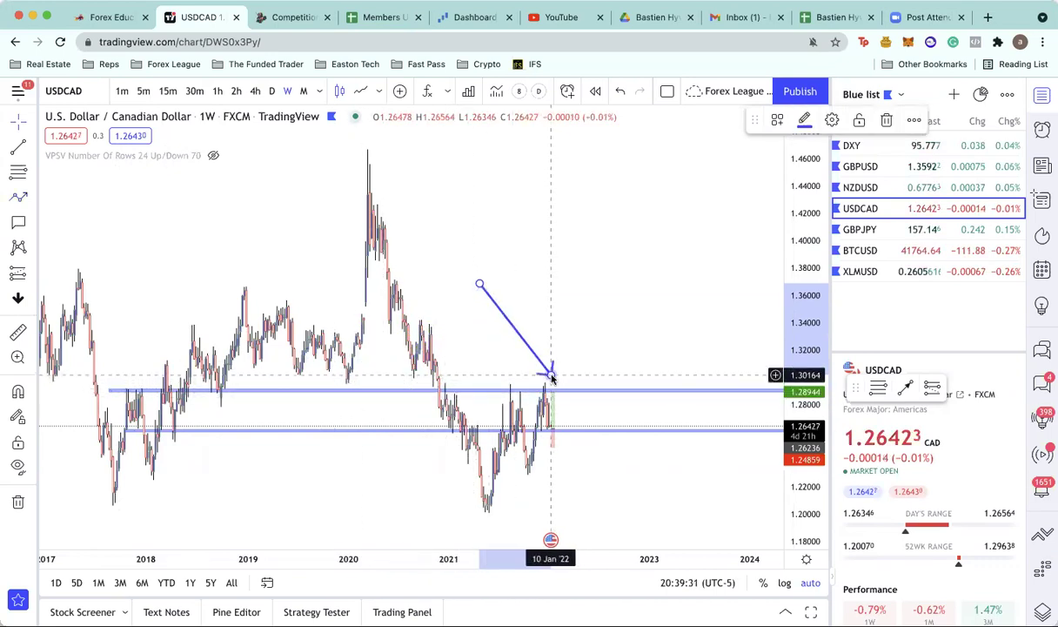
Undo the downward arrow path on the weekly chart and discard a trial rising path ending just below the lower zone.
{"action": "key", "text": "ctrl+z"}
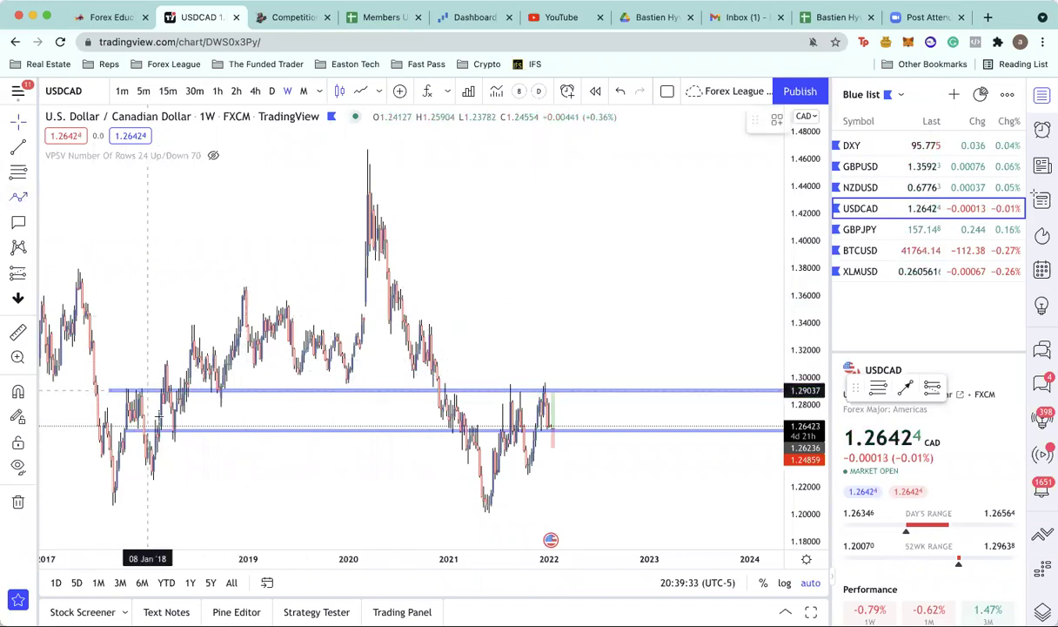
{"action": "mouse_move", "coordinate": [317, 505]}
{"action": "left_mouse_down"}
{"action": "mouse_move", "coordinate": [173, 449]}
{"action": "mouse_move", "coordinate": [176, 432]}
{"action": "mouse_move", "coordinate": [449, 467]}
{"action": "mouse_move", "coordinate": [473, 433]}
{"action": "mouse_move", "coordinate": [390, 437]}
{"action": "mouse_move", "coordinate": [413, 504]}
{"action": "mouse_move", "coordinate": [394, 426]}
{"action": "mouse_move", "coordinate": [377, 433]}
{"action": "mouse_move", "coordinate": [430, 437]}
{"action": "left_mouse_up"}
{"action": "scroll", "coordinate": [436, 432], "scroll_direction": "right", "scroll_amount": 3}
{"action": "scroll", "coordinate": [394, 427], "scroll_direction": "right", "scroll_amount": 2}
{"action": "scroll", "coordinate": [394, 427], "scroll_direction": "right", "scroll_amount": 3}
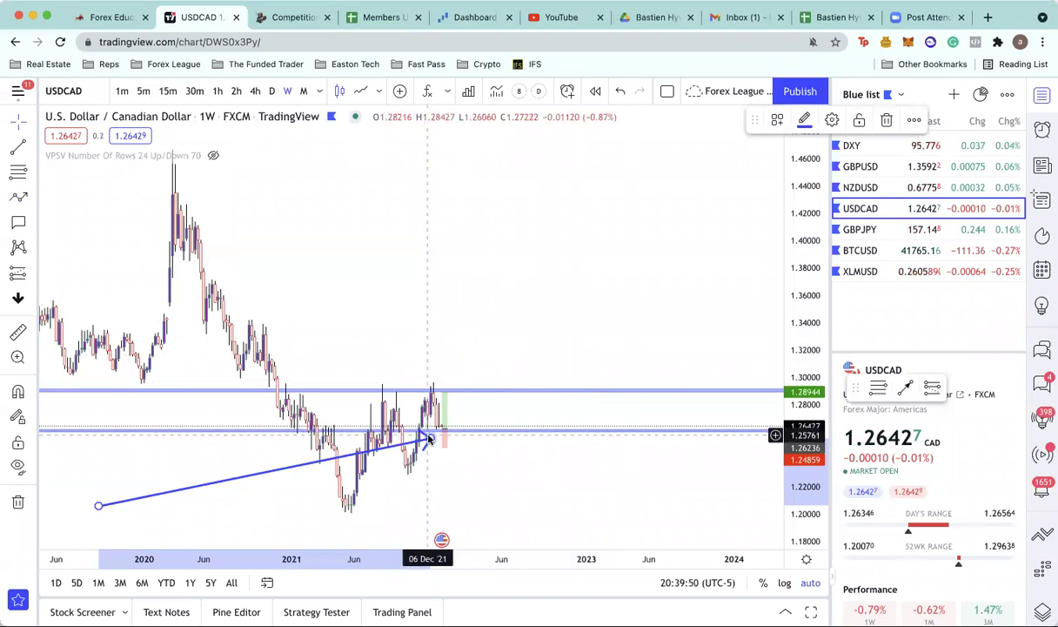
{"action": "key", "text": "Delete"}
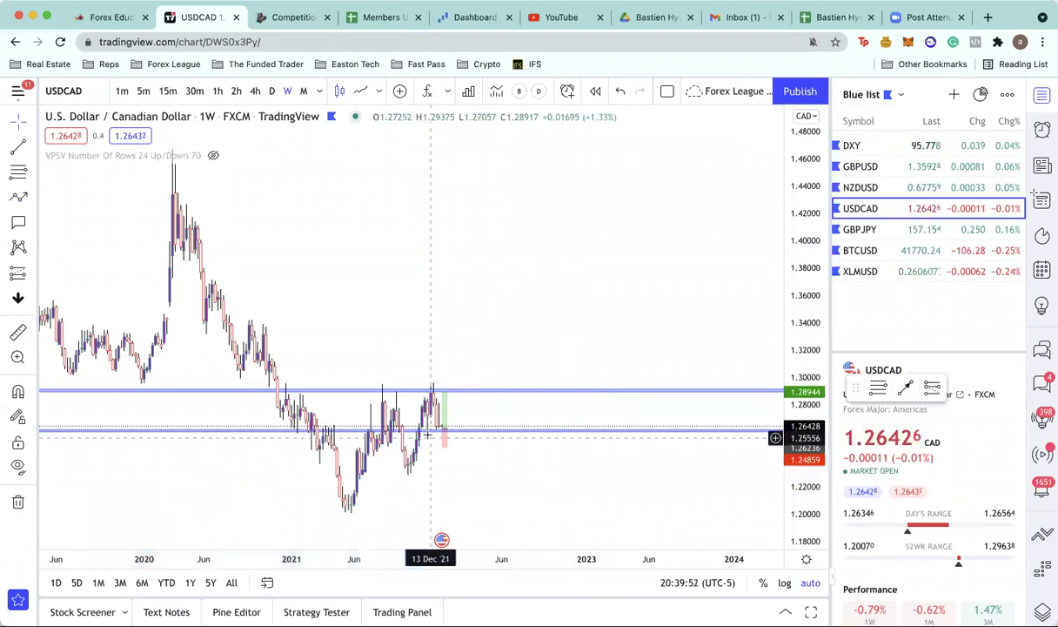
Trace the weekly swings from the mid-2021 low to the upper zone and back to the lower zone as a trial path, and cancel it.
{"action": "scroll", "coordinate": [430, 437], "scroll_direction": "up", "scroll_amount": 5}
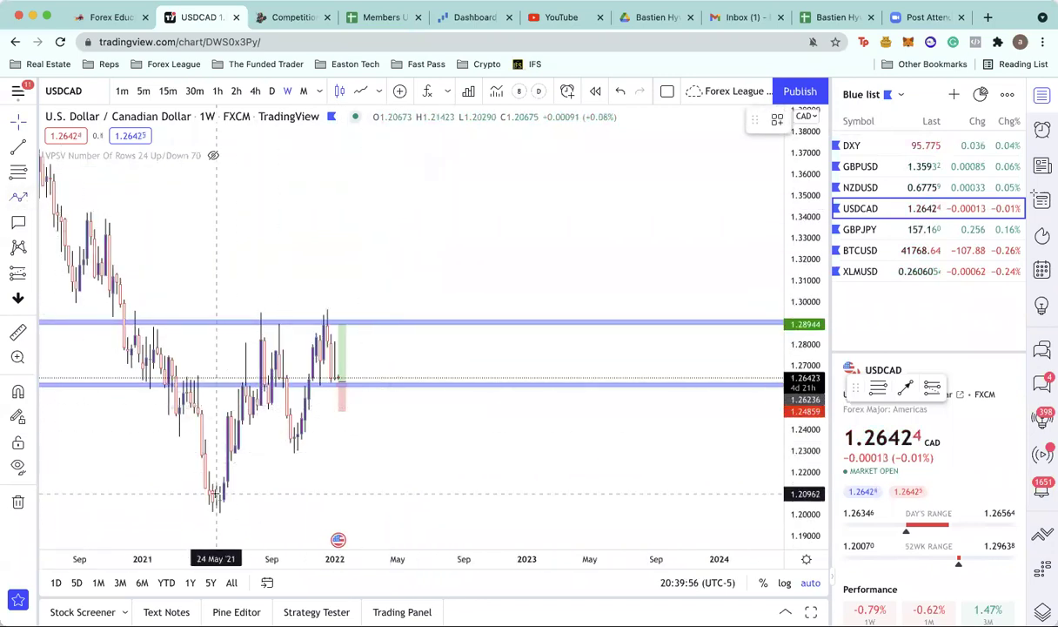
{"action": "left_click_drag", "start_coordinate": [204, 505], "coordinate": [258, 335]}
{"action": "left_click", "coordinate": [258, 335]}
{"action": "left_click", "coordinate": [294, 447]}
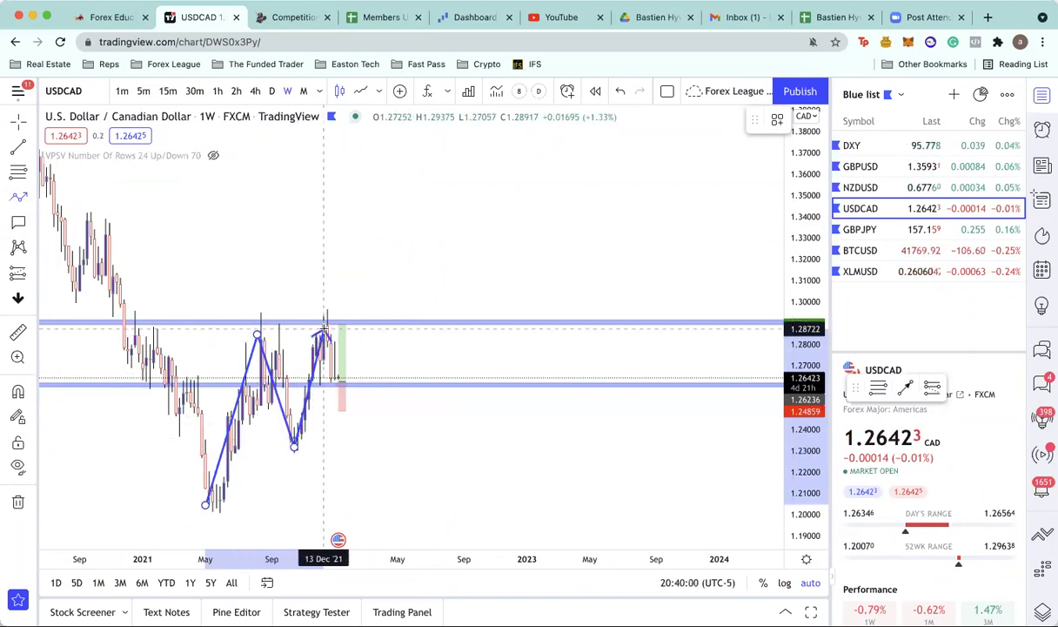
{"action": "left_click", "coordinate": [326, 322]}
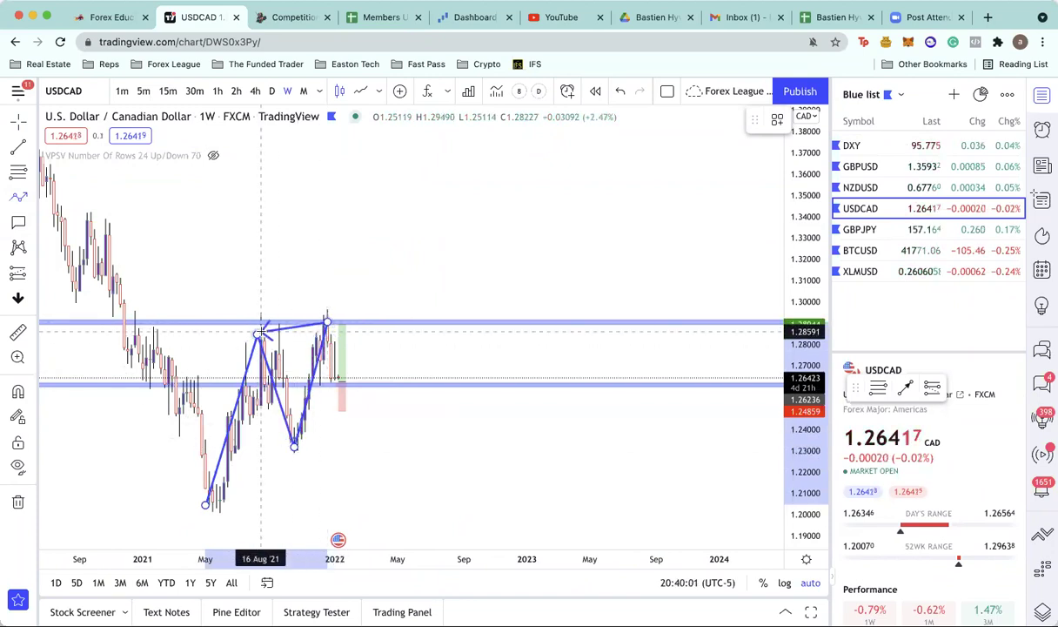
{"action": "left_click", "coordinate": [347, 380]}
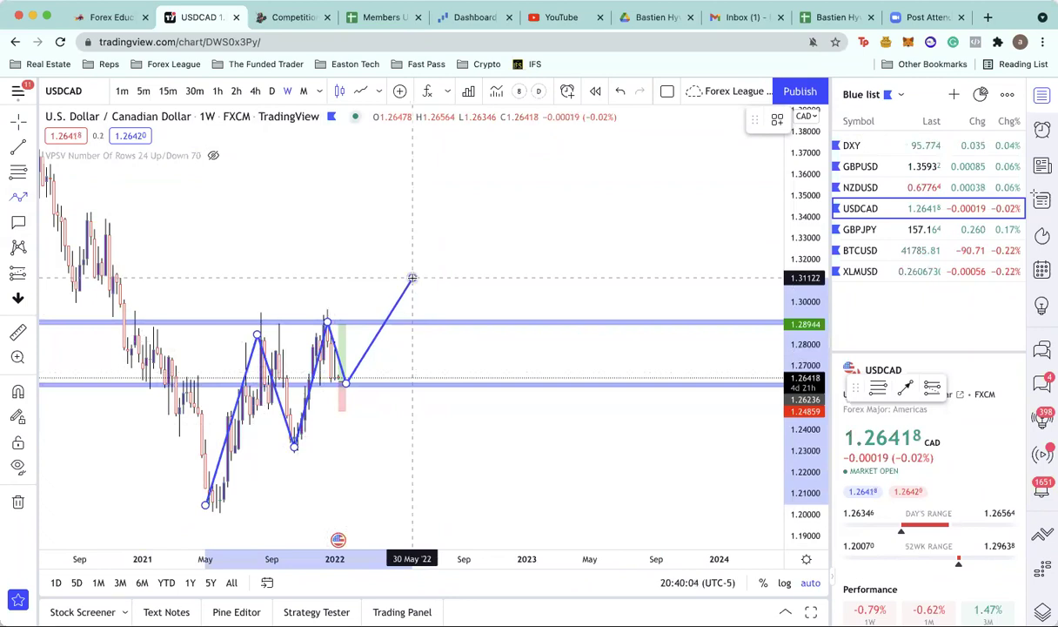
{"action": "key", "text": "Escape"}
{"action": "scroll", "coordinate": [409, 283], "scroll_direction": "up", "scroll_amount": 2}
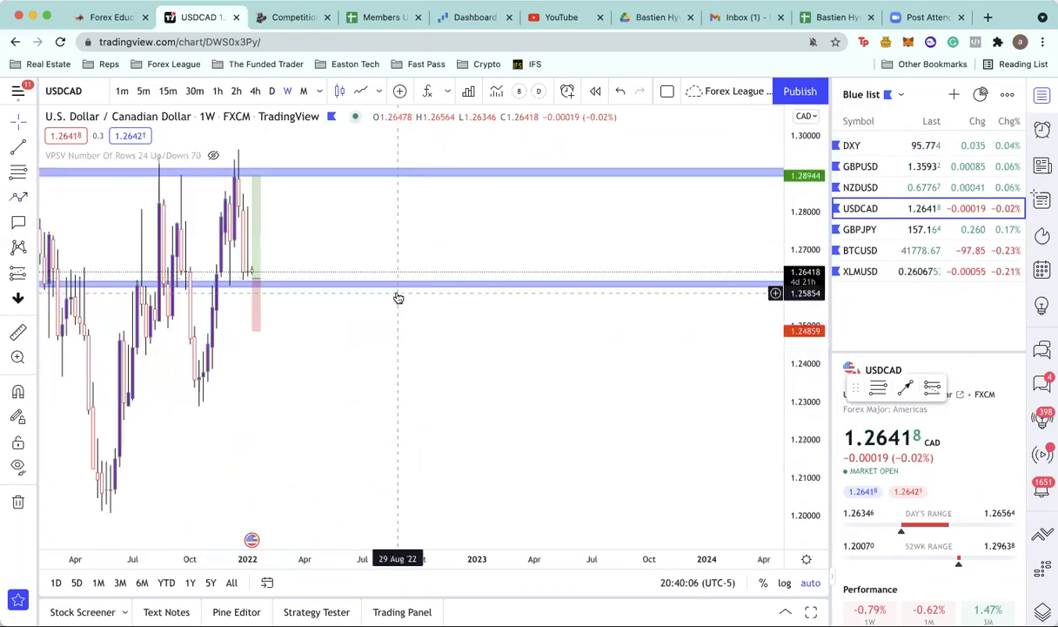
{"action": "scroll", "coordinate": [326, 348], "scroll_direction": "up", "scroll_amount": 2}
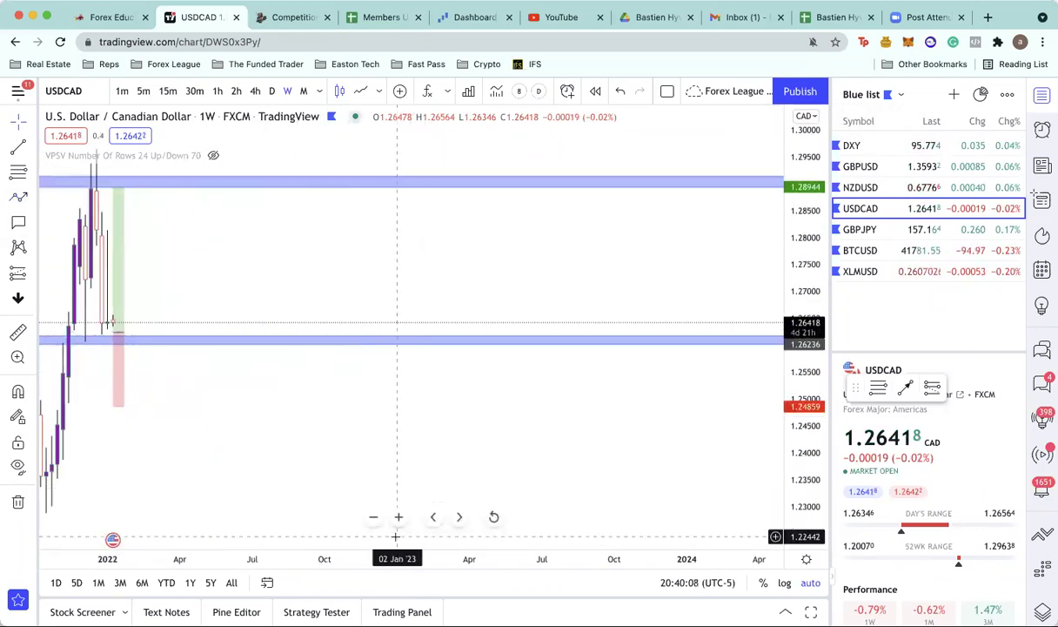
{"action": "scroll", "coordinate": [368, 555], "scroll_direction": "down", "scroll_amount": 3}
{"action": "scroll", "coordinate": [385, 548], "scroll_direction": "up", "scroll_amount": 2}
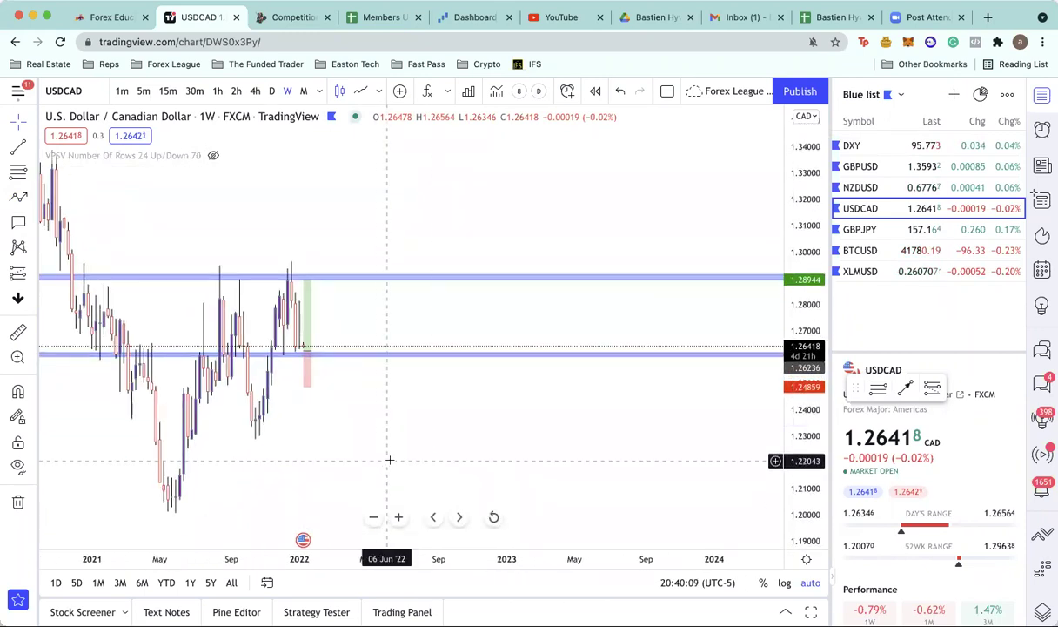
{"action": "scroll", "coordinate": [348, 544], "scroll_direction": "down", "scroll_amount": 2}
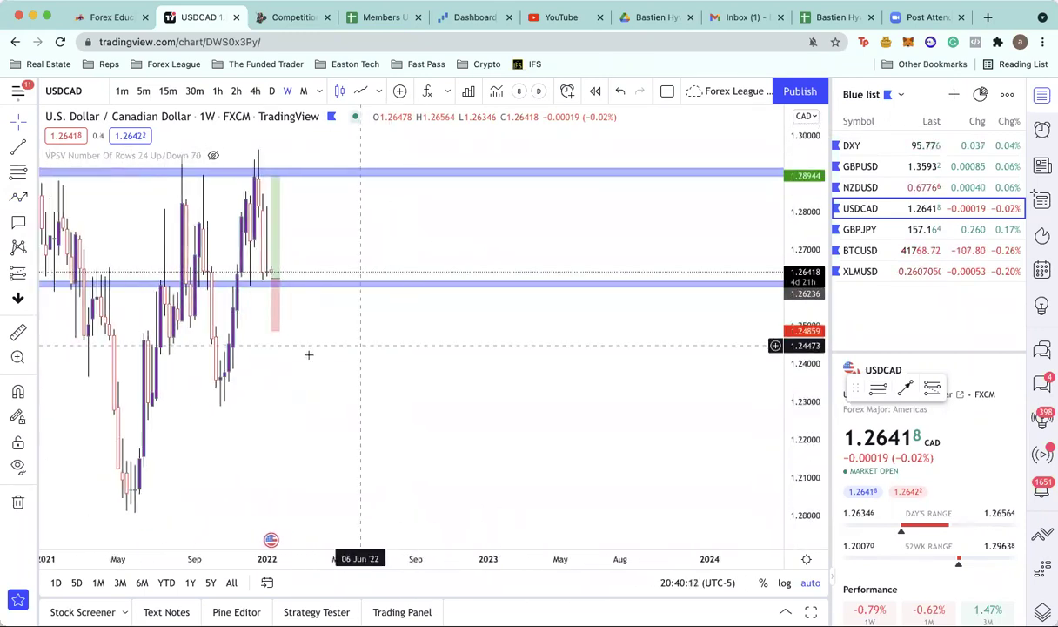
{"action": "left_click", "coordinate": [17, 199]}
{"action": "left_click", "coordinate": [372, 358]}
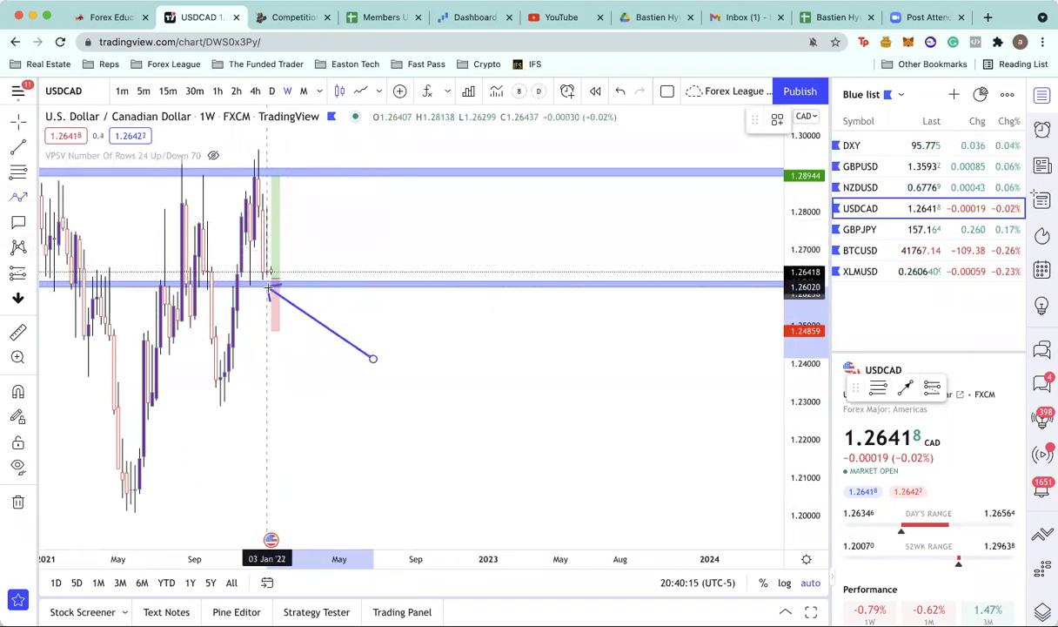
{"action": "scroll", "coordinate": [301, 347], "scroll_direction": "right", "scroll_amount": 2}
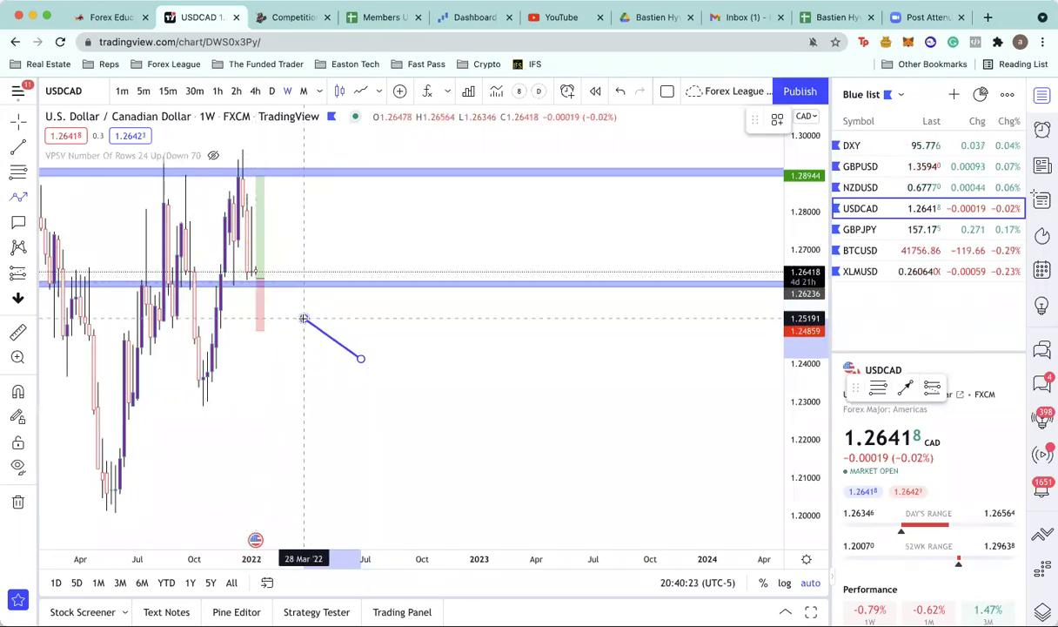
{"action": "key", "text": "Escape"}
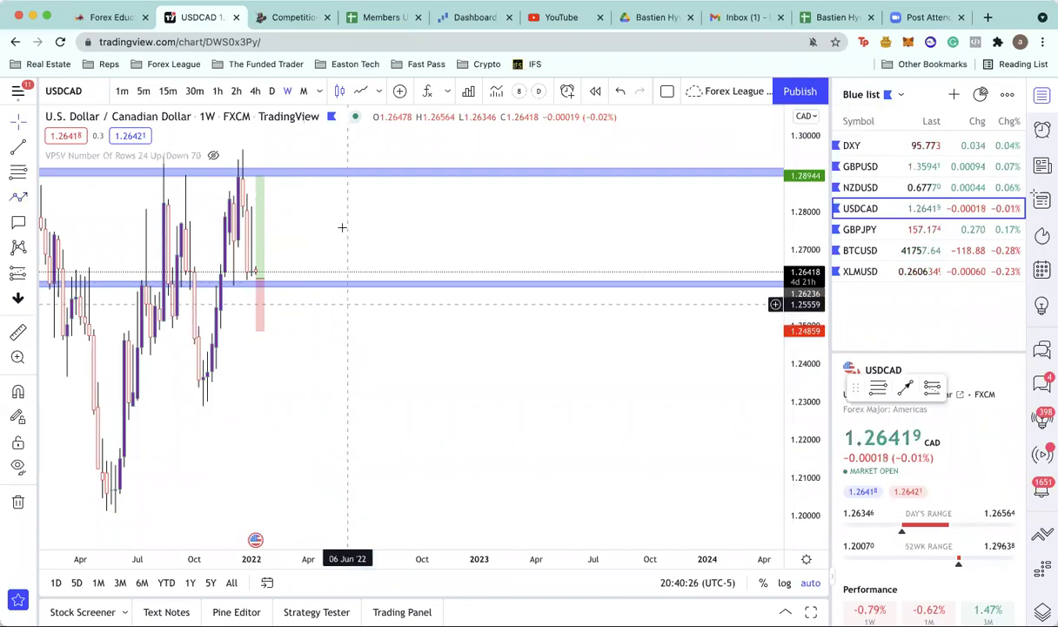
Switch the USDCAD chart to the 4-hour timeframe and frame the recent swings between the two zones.
{"action": "left_click", "coordinate": [264, 101]}
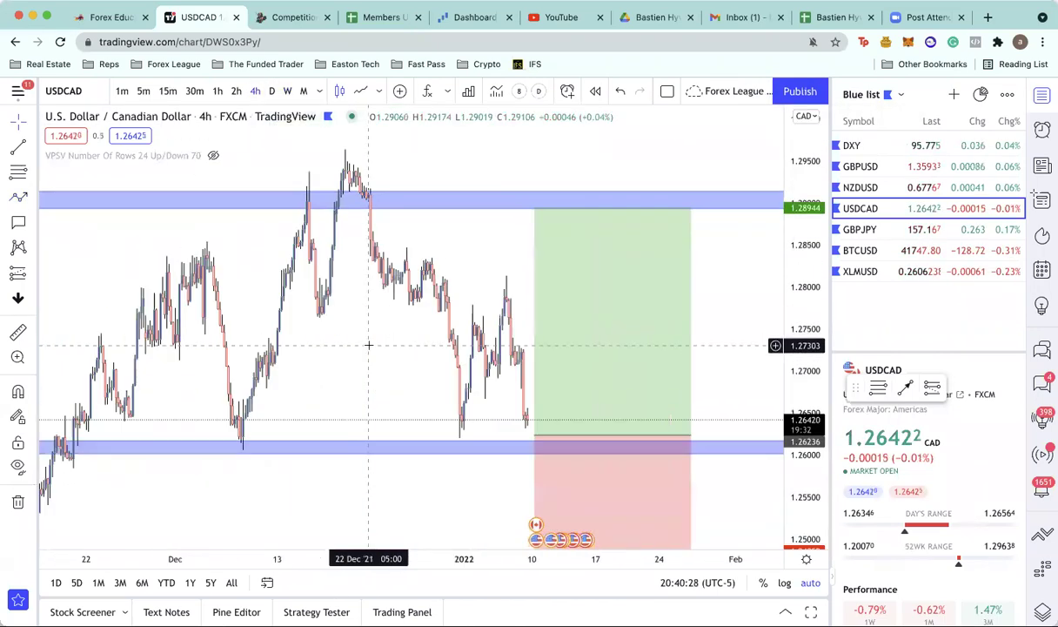
{"action": "scroll", "coordinate": [460, 479], "scroll_direction": "down", "scroll_amount": 5}
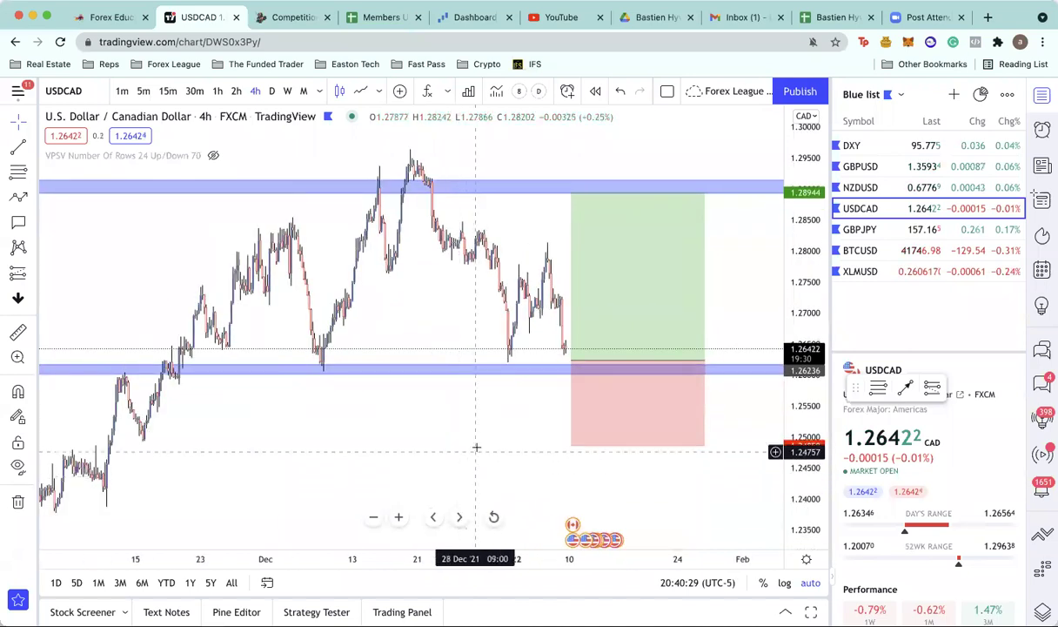
{"action": "scroll", "coordinate": [447, 444], "scroll_direction": "up", "scroll_amount": 3}
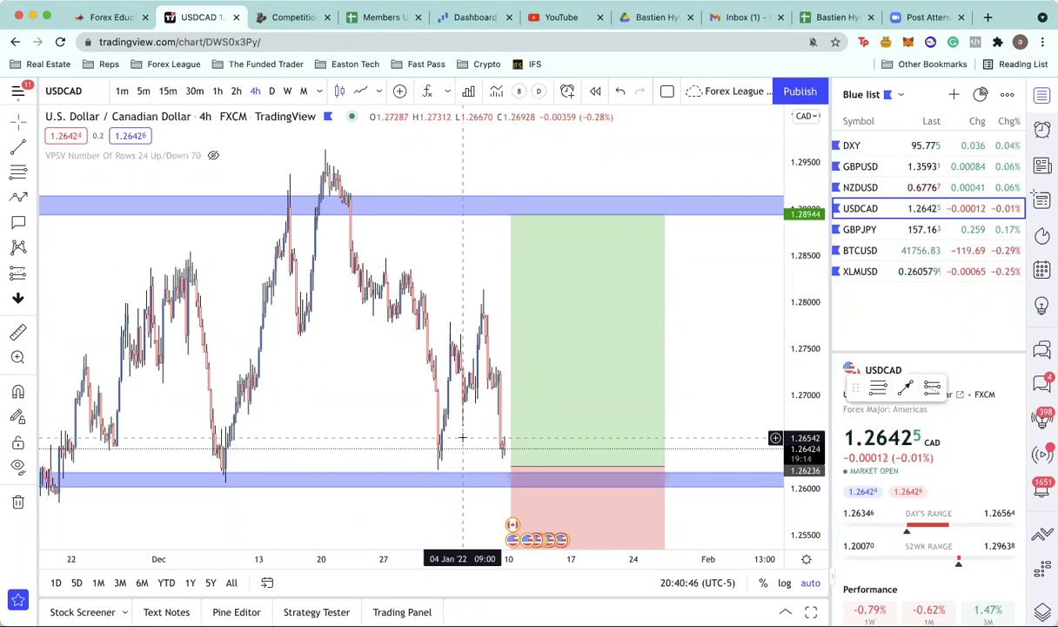
Measure the early-January rise from 1.26542 on the 4-hour chart and the drop that followed it from 1.27905.
{"action": "left_click", "coordinate": [463, 437], "text": "shift"}
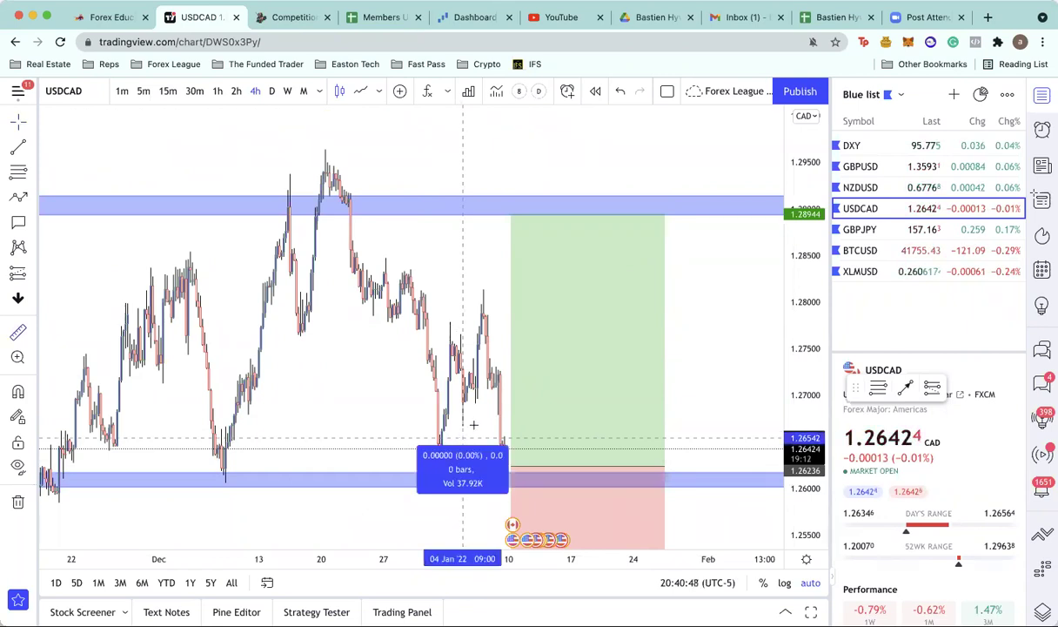
{"action": "left_click", "coordinate": [494, 306]}
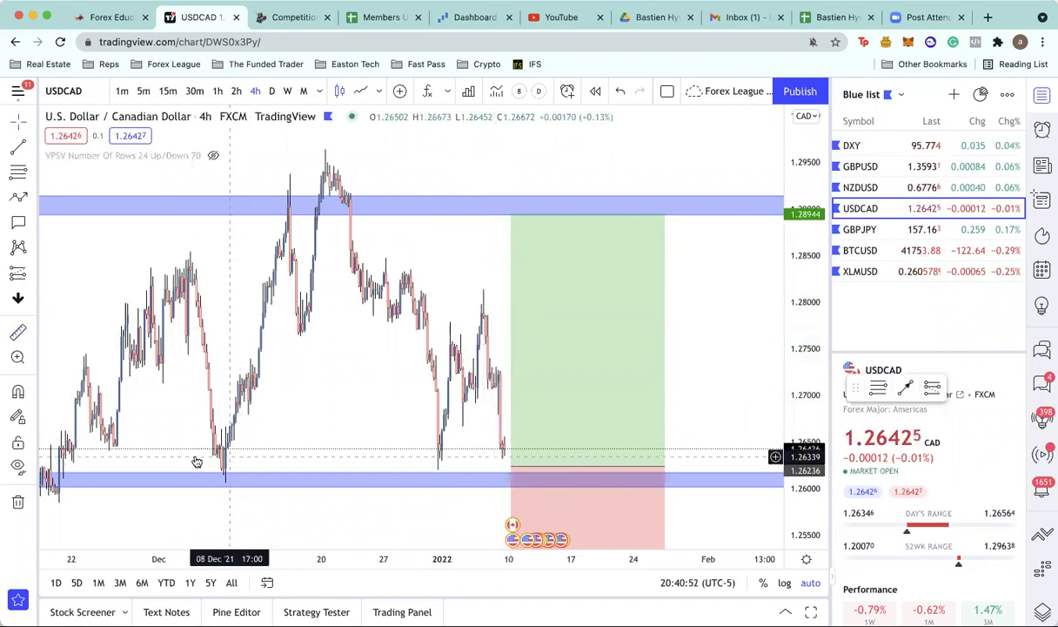
{"action": "scroll", "coordinate": [496, 470], "scroll_direction": "up", "scroll_amount": 1}
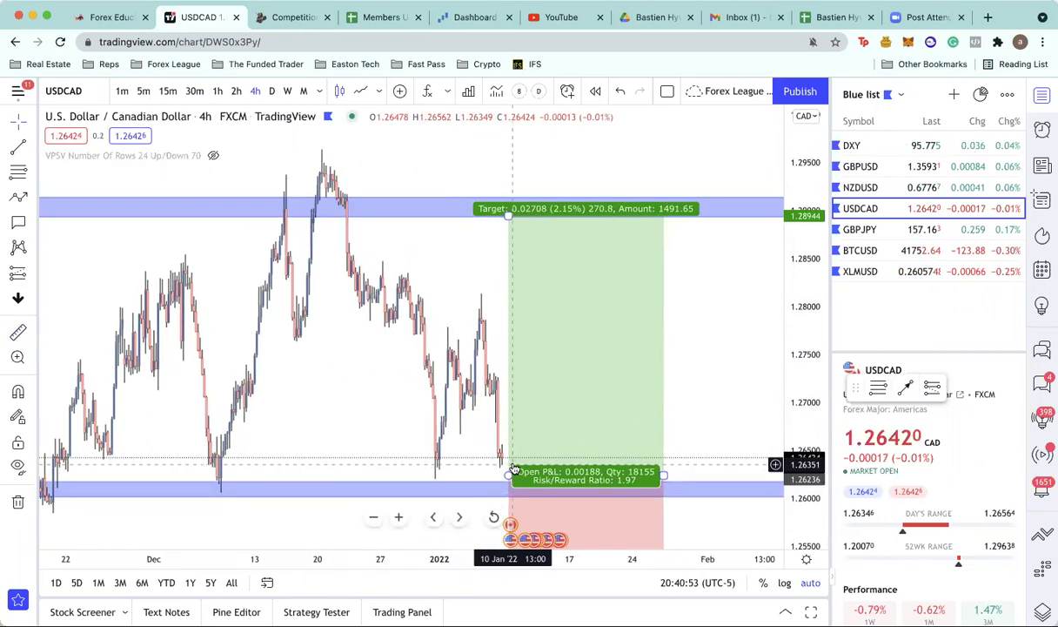
{"action": "left_click", "coordinate": [494, 315], "text": "shift"}
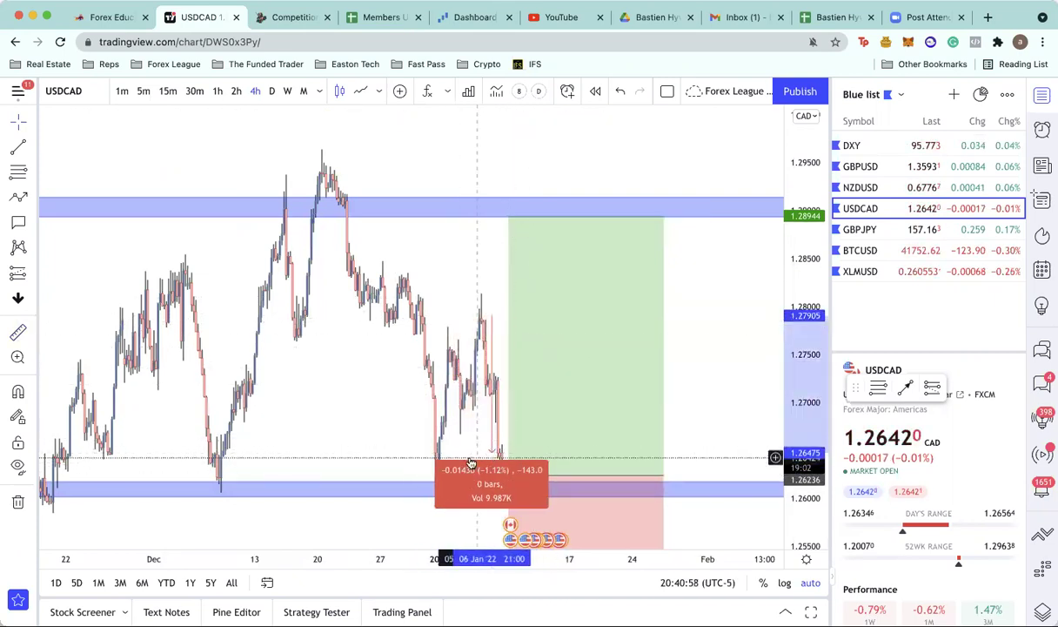
Shift the long position to an 11 January 2022 start and draw a zigzag path bouncing twice off the lower zone and rising to about 1.277.
{"action": "left_click", "coordinate": [555, 493]}
{"action": "mouse_move", "coordinate": [554, 493]}
{"action": "left_mouse_down"}
{"action": "mouse_move", "coordinate": [522, 494]}
{"action": "mouse_move", "coordinate": [570, 494]}
{"action": "left_mouse_up"}
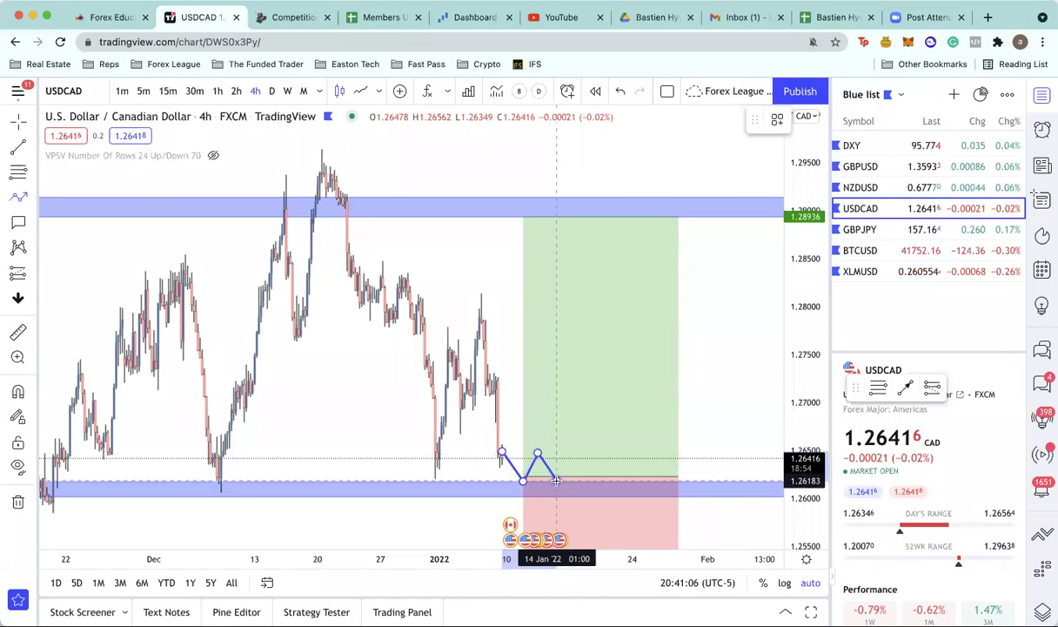
{"action": "left_click", "coordinate": [579, 426]}
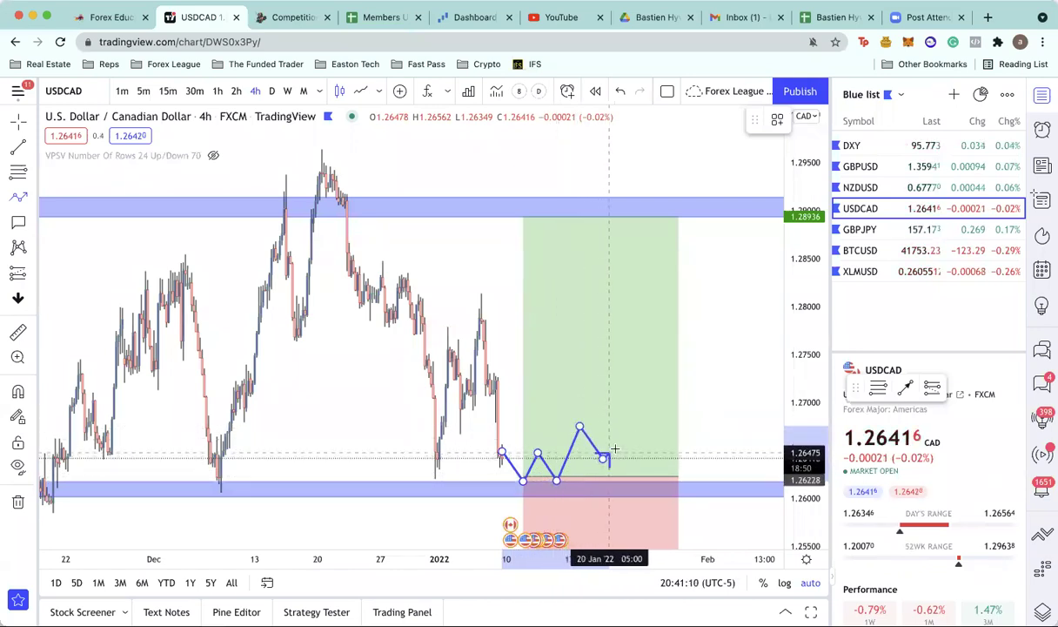
{"action": "double_click", "coordinate": [663, 333]}
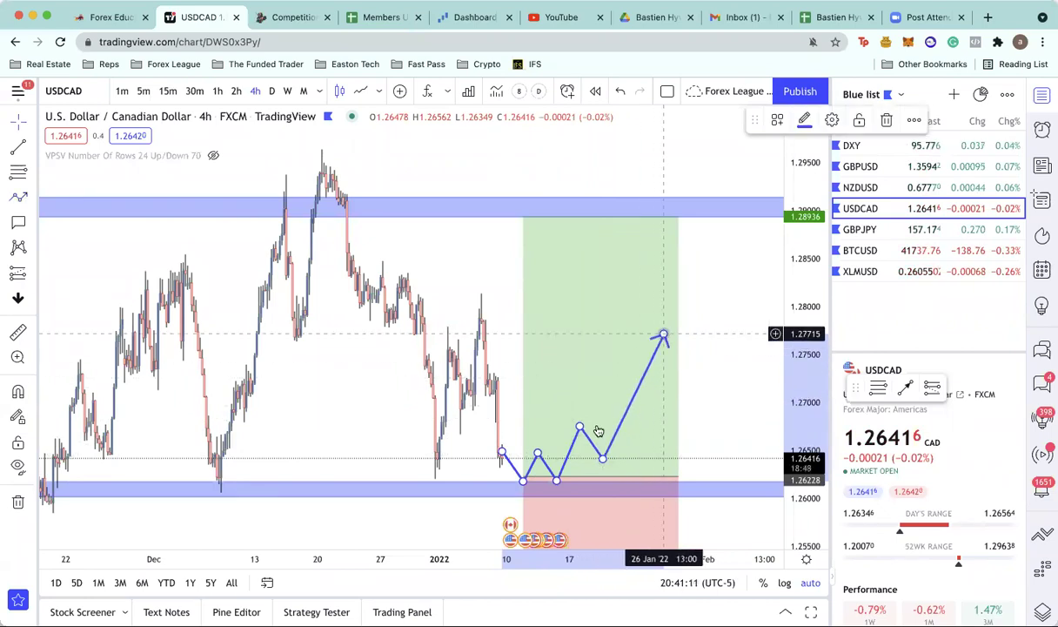
{"action": "left_click", "coordinate": [599, 430]}
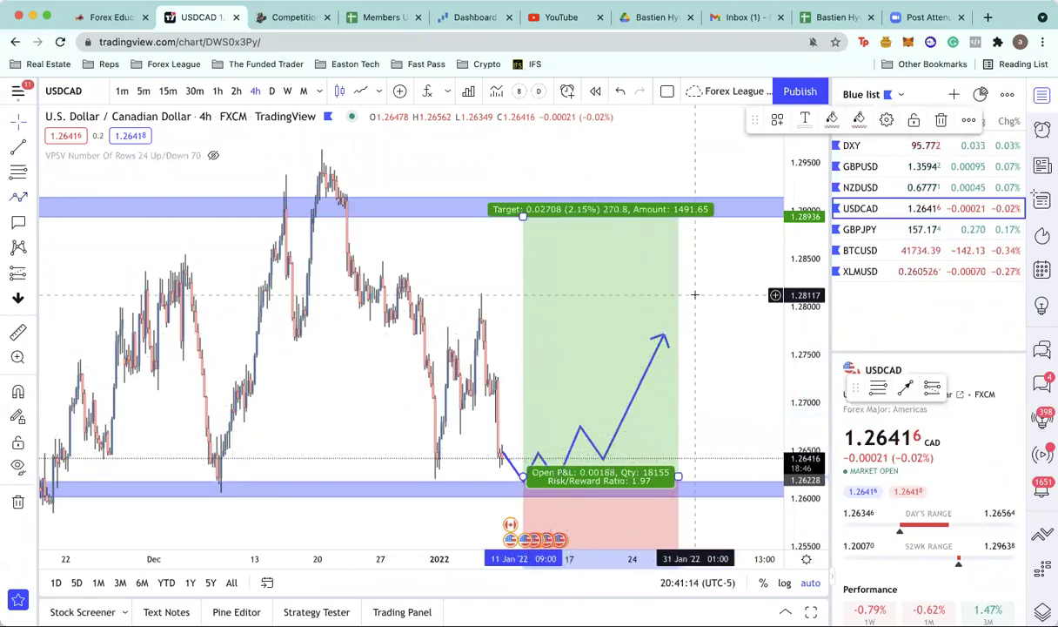
Examine the USDCAD long position's entry, stop and target against the lower zone and the projected zigzag path.
{"action": "scroll", "coordinate": [697, 395], "scroll_direction": "down", "scroll_amount": 2}
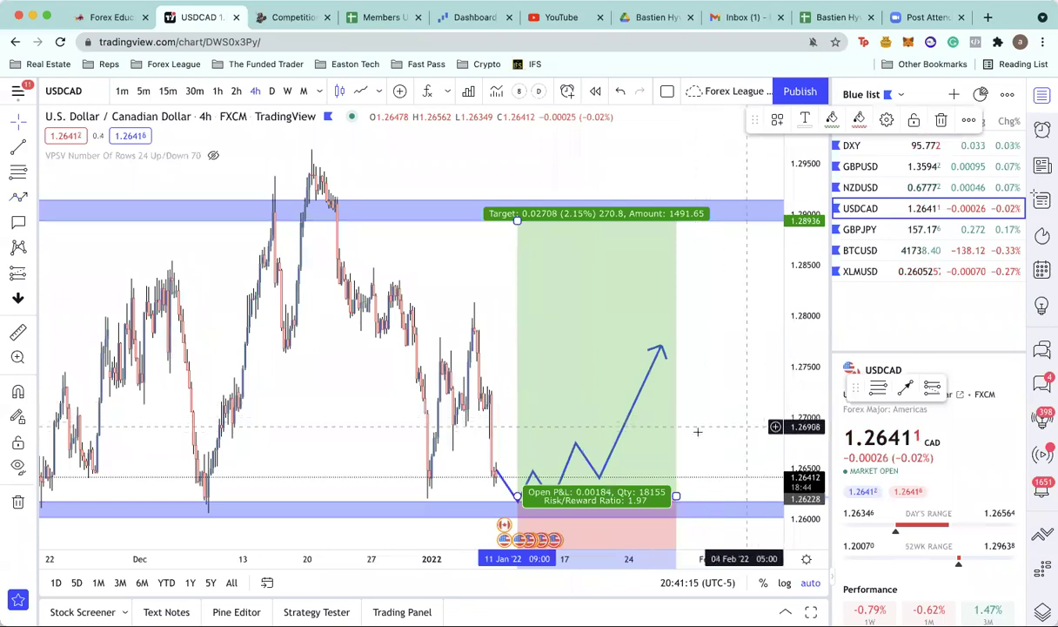
{"action": "scroll", "coordinate": [694, 433], "scroll_direction": "down", "scroll_amount": 2}
{"action": "left_click", "coordinate": [475, 396]}
{"action": "scroll", "coordinate": [475, 396], "scroll_direction": "right", "scroll_amount": 3}
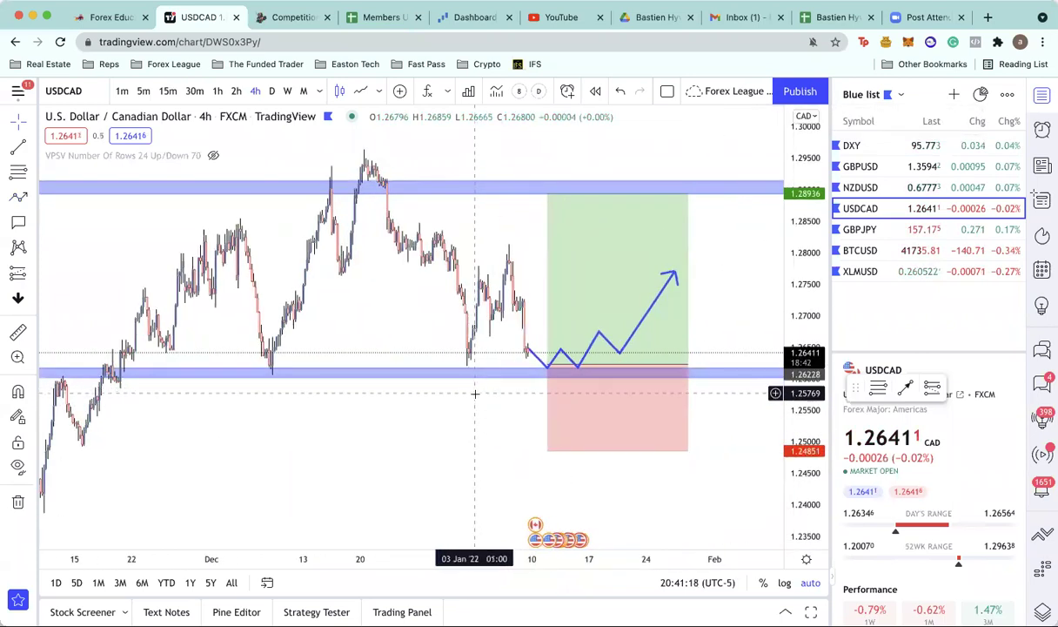
{"action": "scroll", "coordinate": [476, 396], "scroll_direction": "right", "scroll_amount": 1}
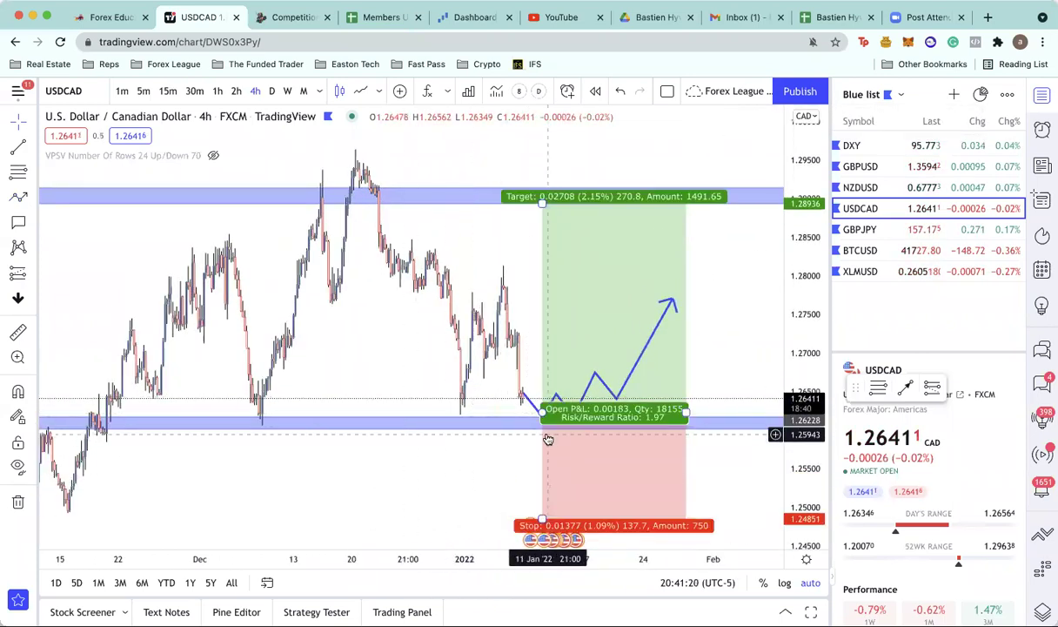
{"action": "left_click", "coordinate": [553, 403]}
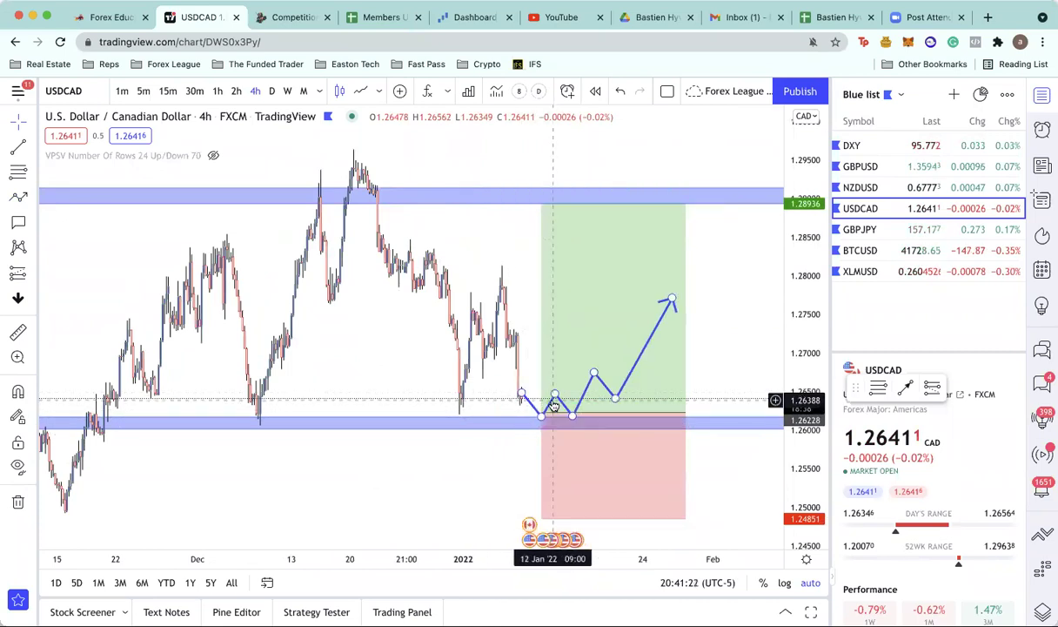
{"action": "left_click", "coordinate": [616, 425]}
{"action": "left_click", "coordinate": [512, 287]}
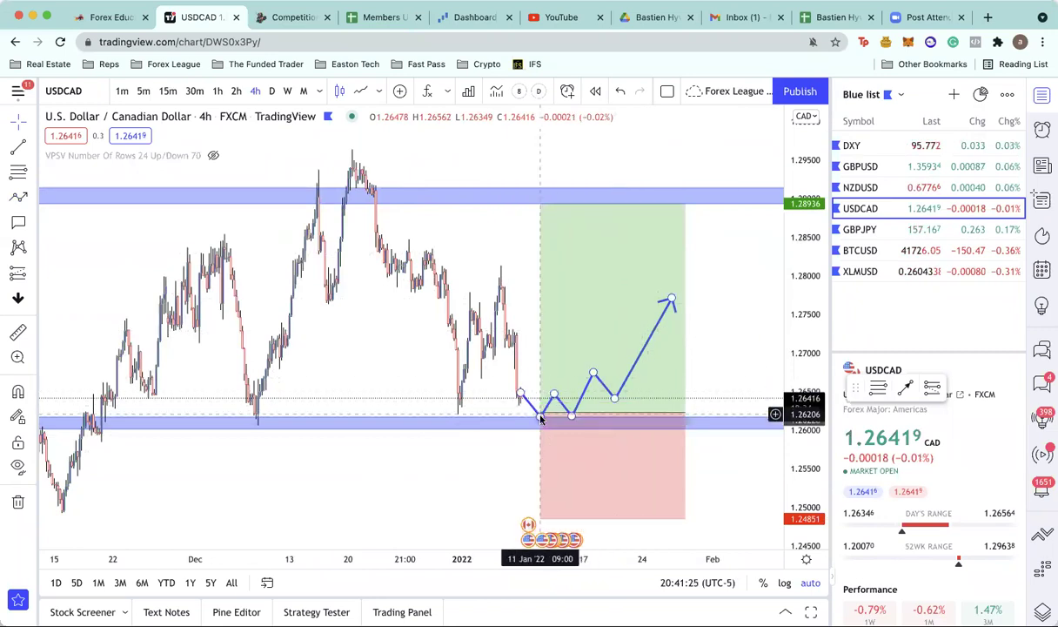
Move NZDUSD above GBPUSD in the watchlist and open the GBPUSD chart.
{"action": "left_click_drag", "start_coordinate": [860, 187], "coordinate": [867, 175]}
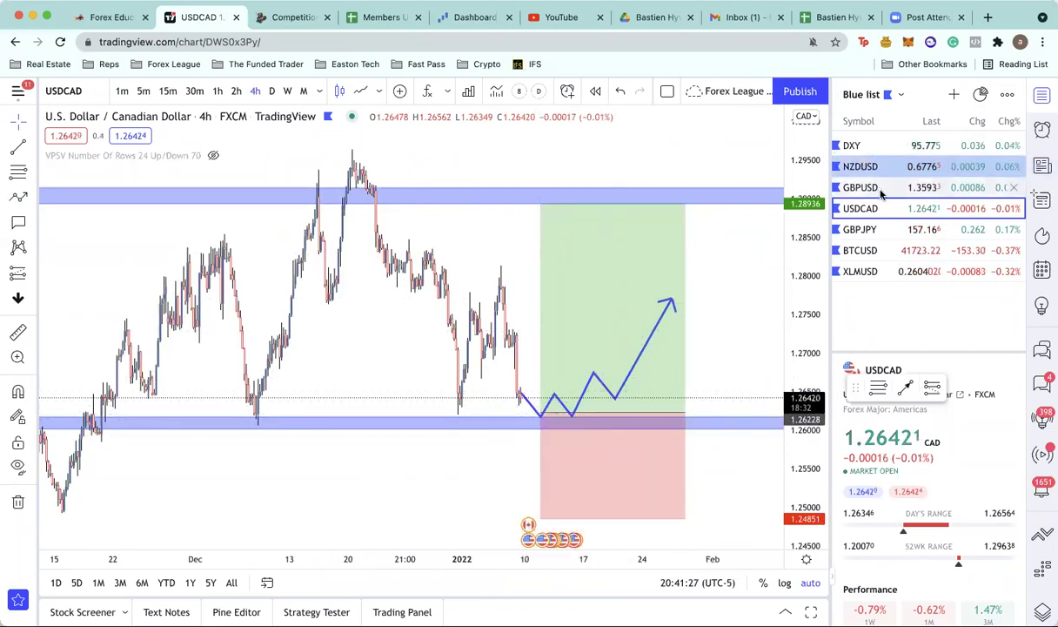
{"action": "left_click", "coordinate": [881, 190]}
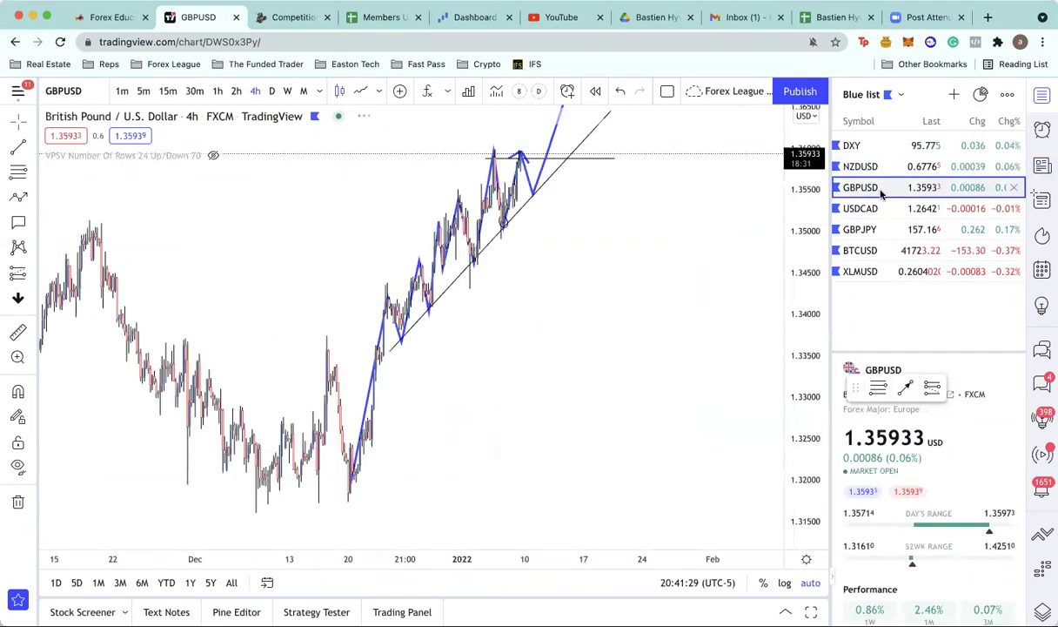
Delete the zigzag path tracing the 4-hour uptrend swings on GBPUSD and return to the USDCAD chart.
{"action": "left_click", "coordinate": [493, 151]}
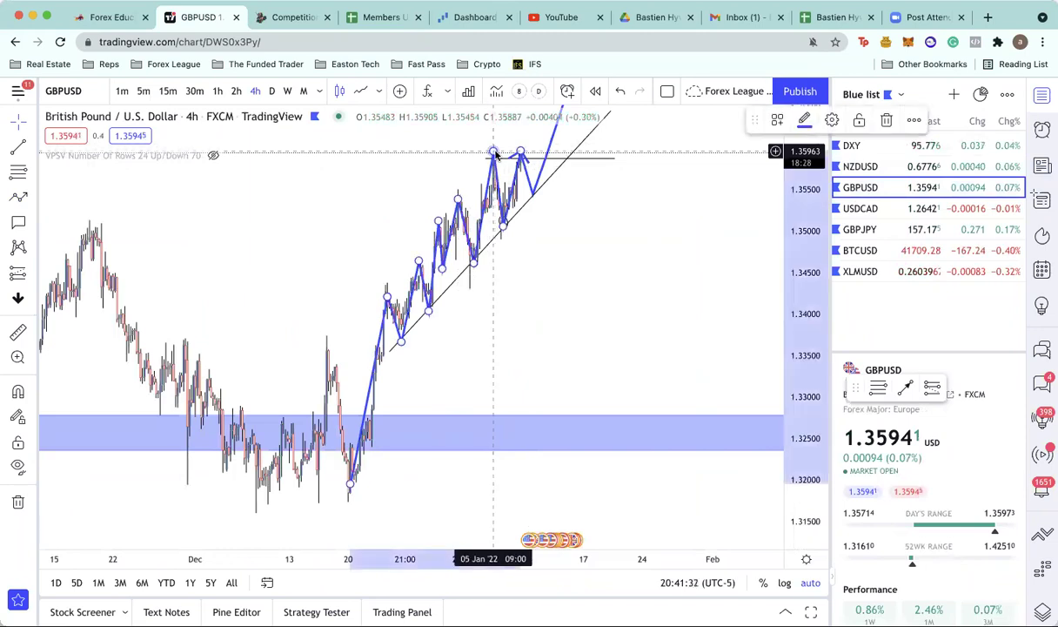
{"action": "key", "text": "Delete"}
{"action": "left_click", "coordinate": [880, 209]}
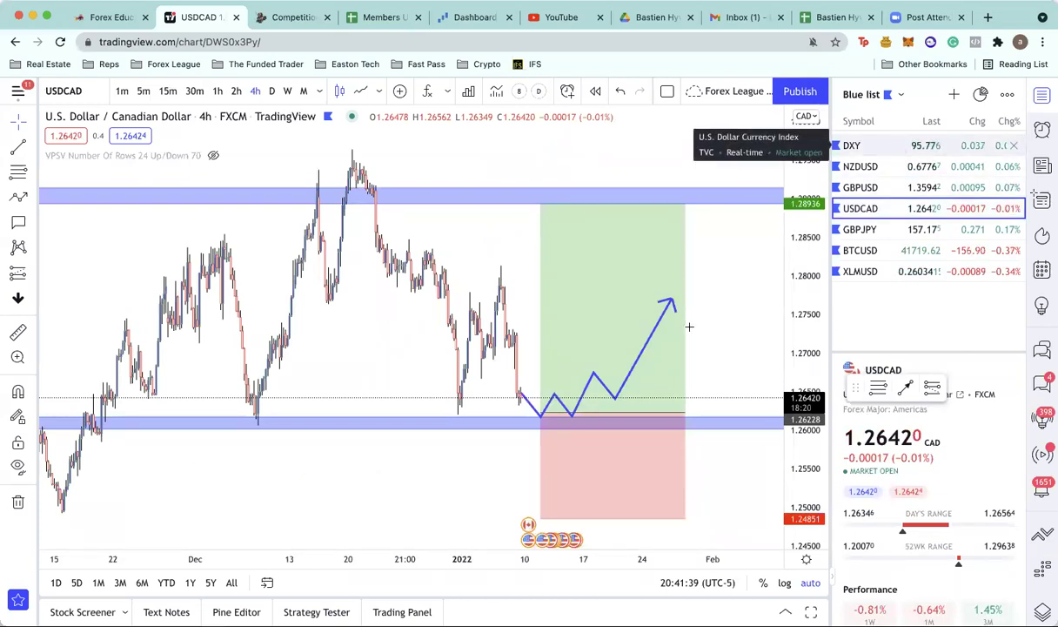
{"action": "left_click", "coordinate": [542, 399]}
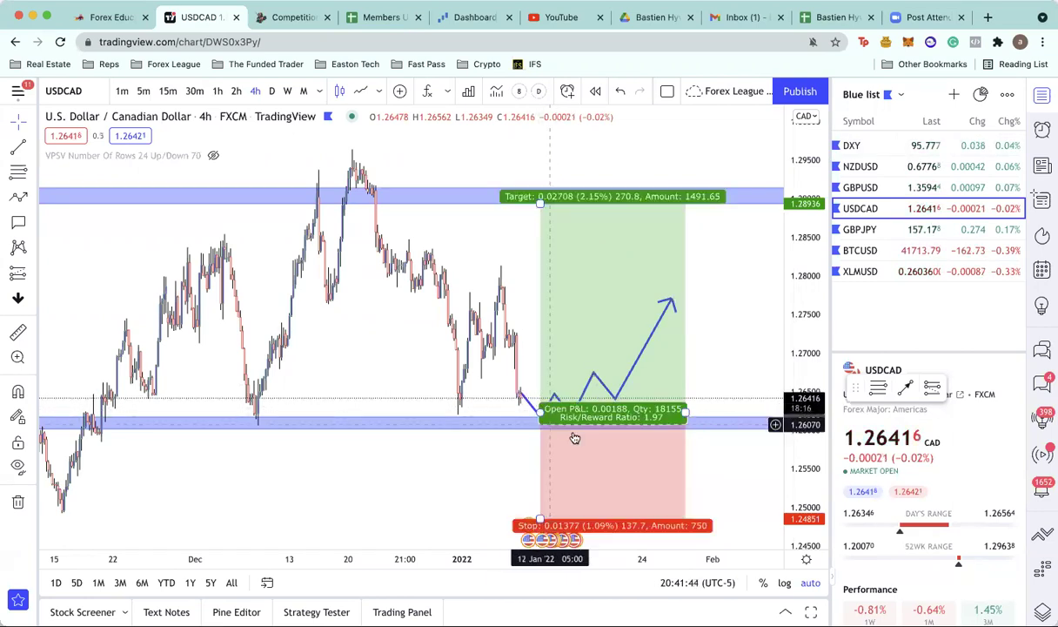
Compare the USDCAD long setup and projected path with the projected decline on the DXY chart, ending on USDCAD.
{"action": "left_click", "coordinate": [530, 397]}
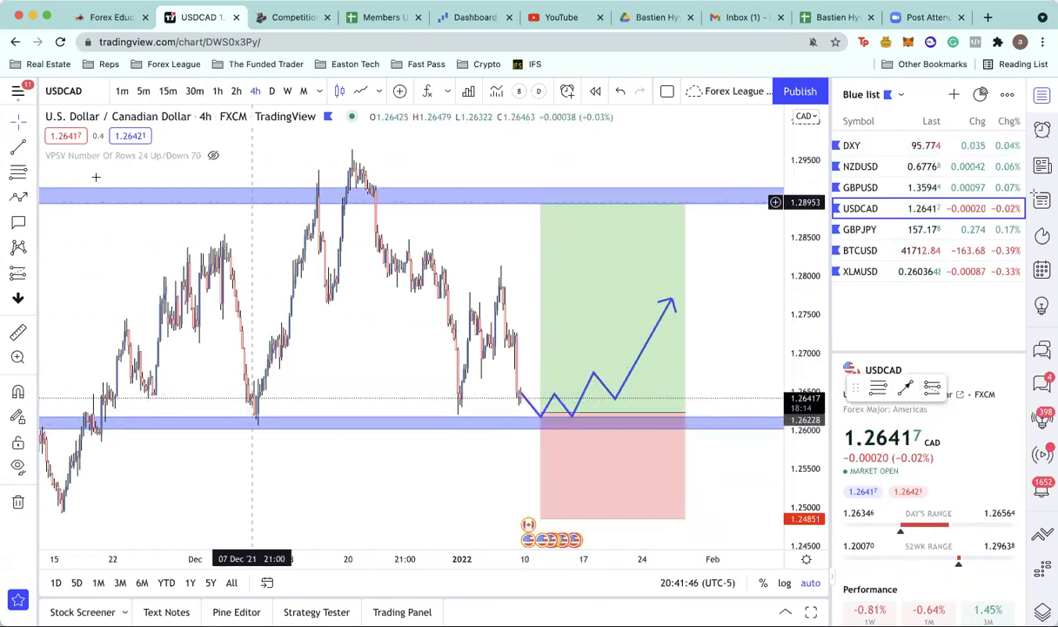
{"action": "left_click", "coordinate": [524, 397]}
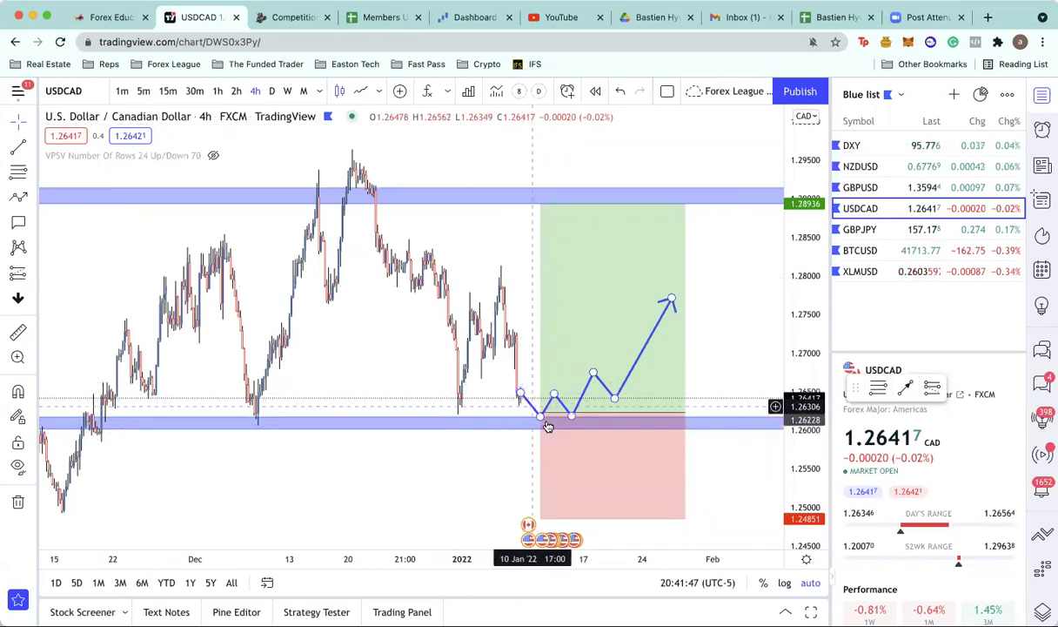
{"action": "left_click", "coordinate": [470, 274]}
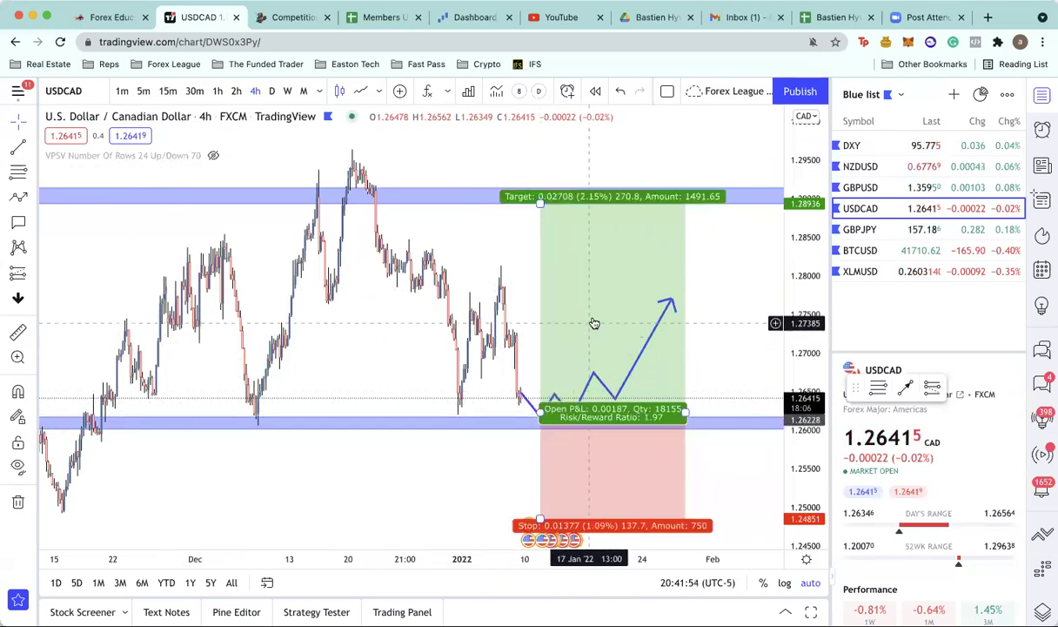
{"action": "left_click", "coordinate": [869, 148]}
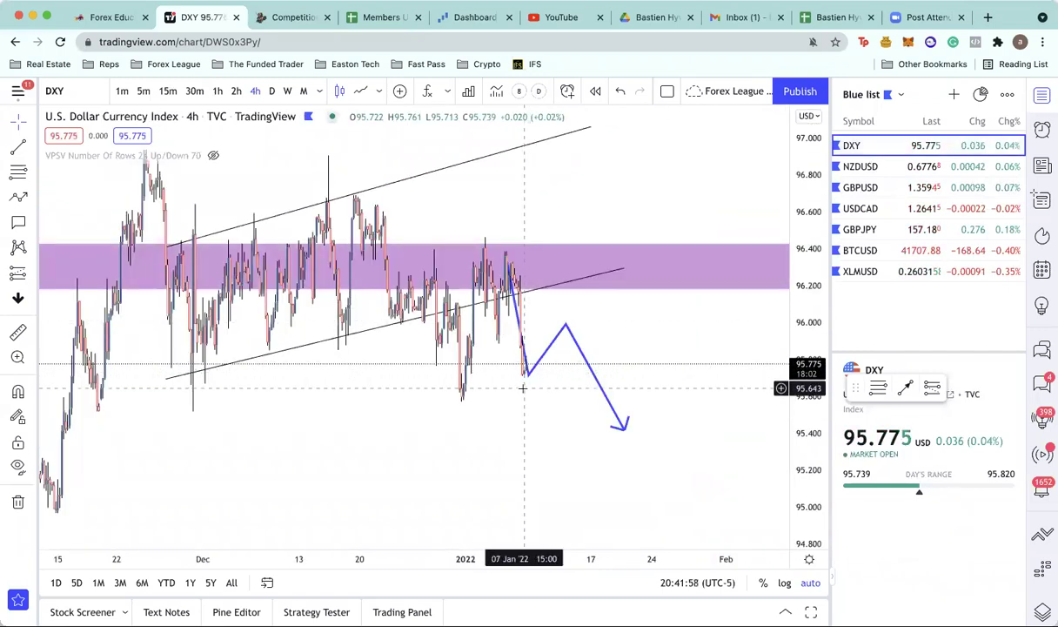
{"action": "key", "text": "Down"}
{"action": "key", "text": "Down"}
{"action": "key", "text": "Down"}
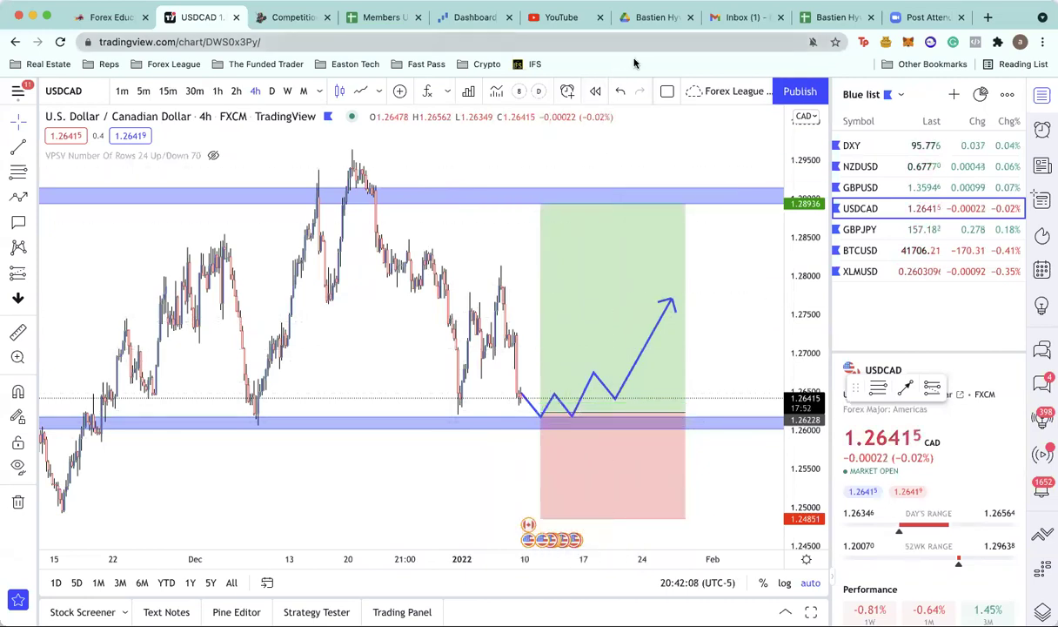
Draw a bearish zigzag path from the current USDCAD price to about 1.255, back to the lower zone at about 1.261, and down to about 1.247.
{"action": "left_click", "coordinate": [520, 398]}
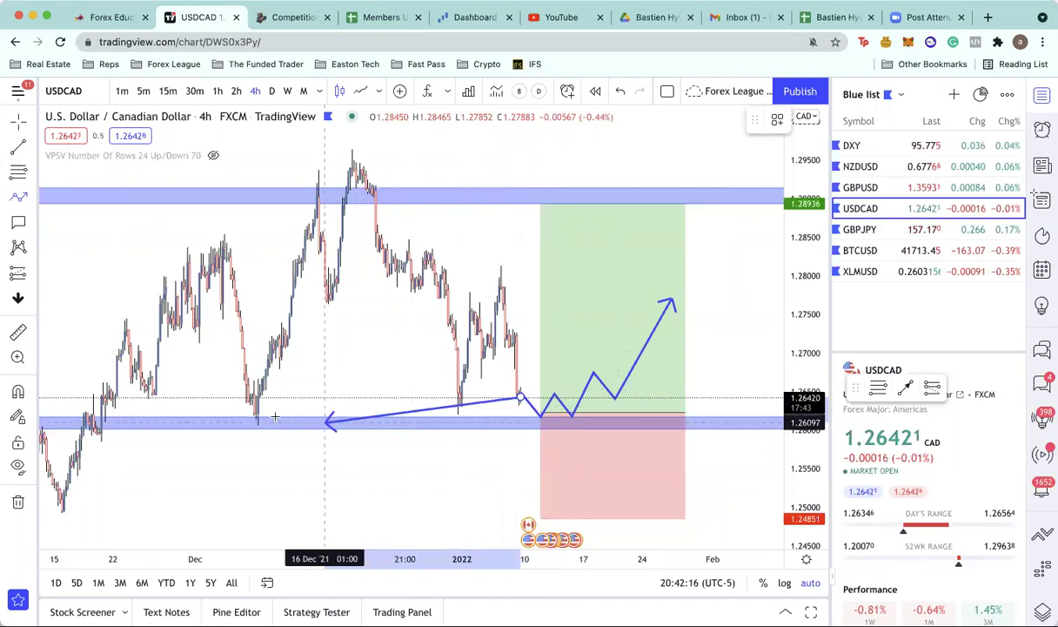
{"action": "left_click", "coordinate": [577, 471]}
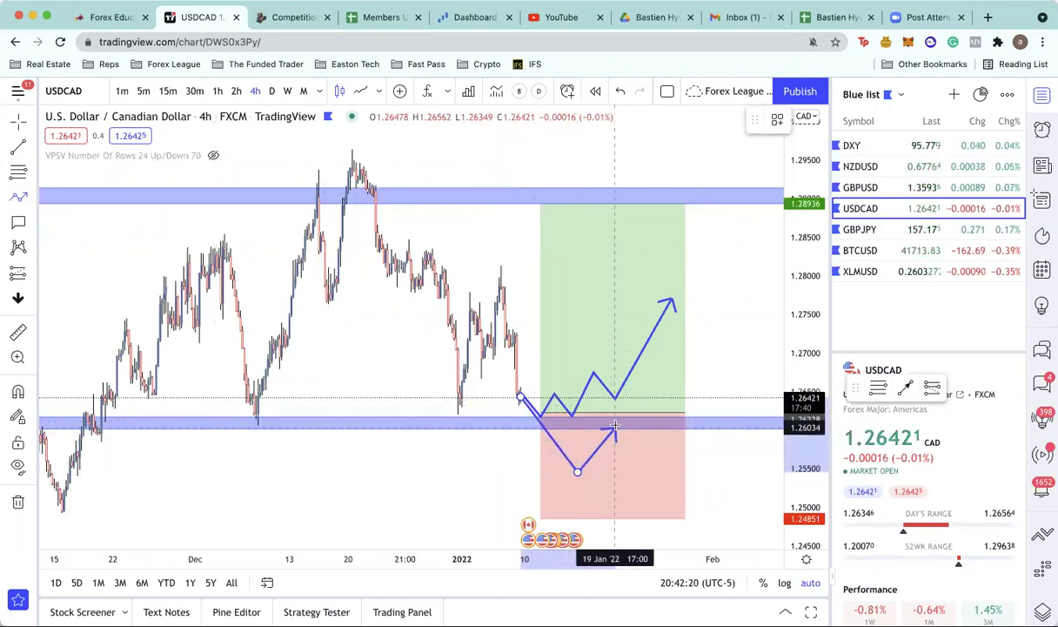
{"action": "left_click", "coordinate": [615, 424]}
{"action": "double_click", "coordinate": [709, 531]}
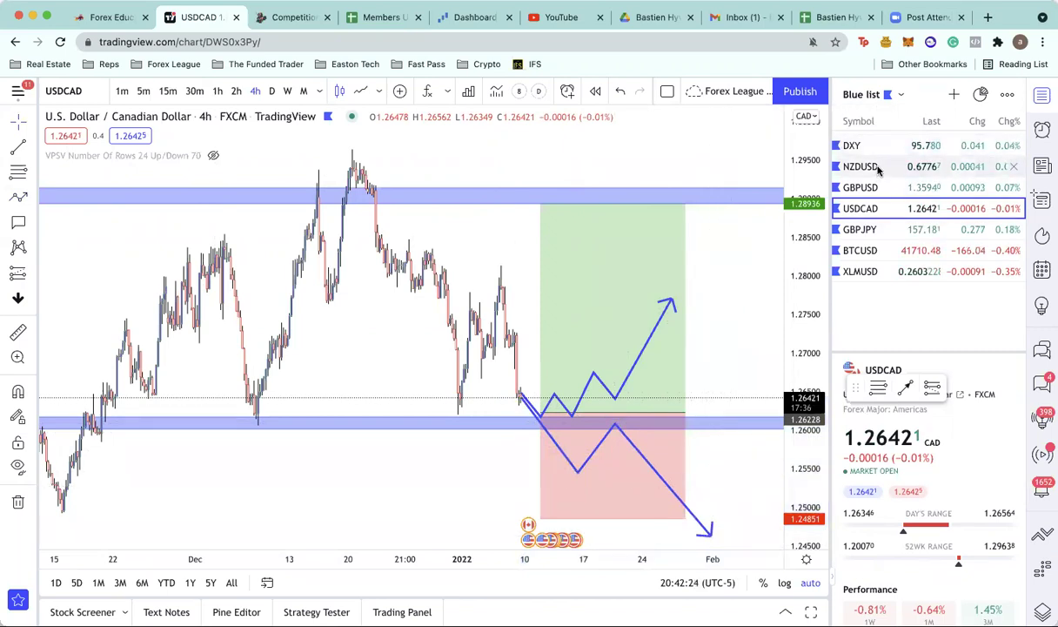
Narrow the USDCAD long position so that it ends before the retest on the bearish path.
{"action": "left_click", "coordinate": [565, 358]}
{"action": "left_click", "coordinate": [561, 402]}
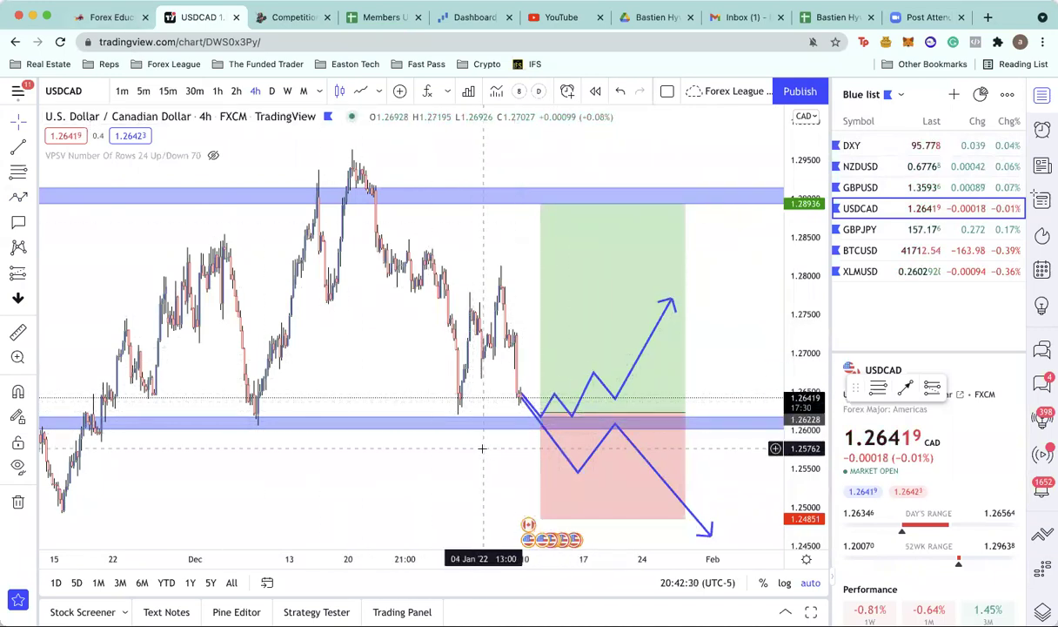
{"action": "mouse_move", "coordinate": [548, 465]}
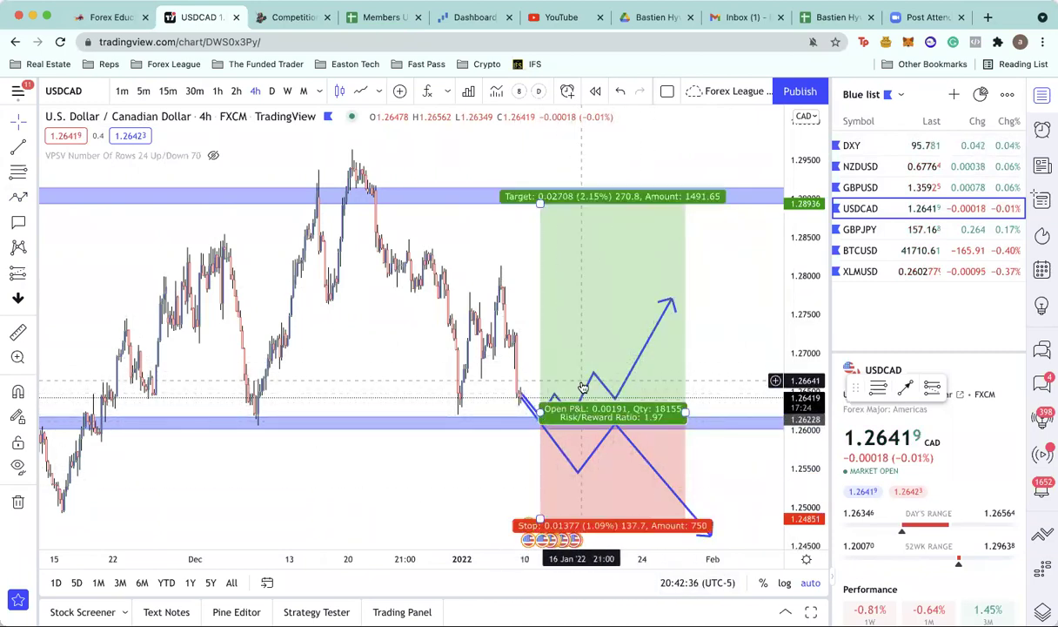
{"action": "left_click_drag", "start_coordinate": [686, 417], "coordinate": [601, 429]}
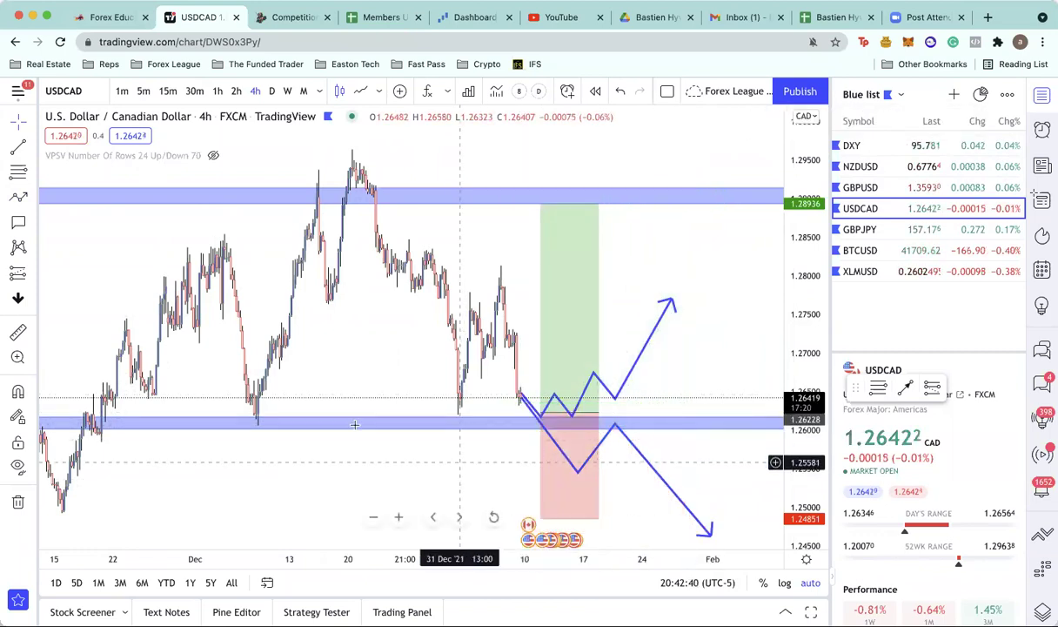
Place a short position at the lower zone's retest on 19 January 2022, entering at 1.26116, and extend its target to 1.24221.
{"action": "left_click", "coordinate": [33, 273]}
{"action": "left_click", "coordinate": [78, 304]}
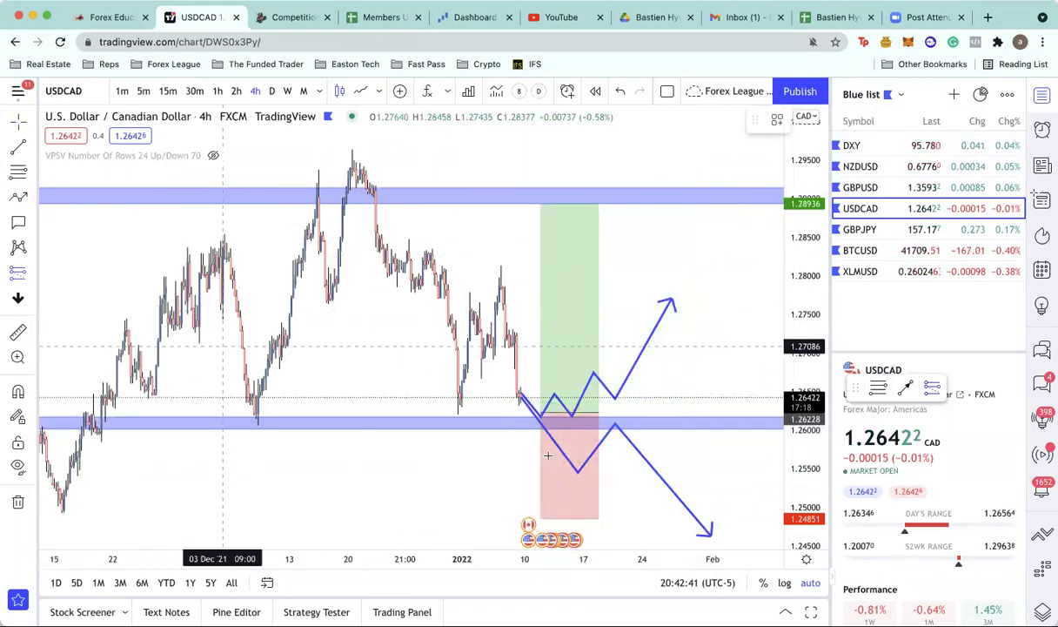
{"action": "left_click", "coordinate": [611, 424]}
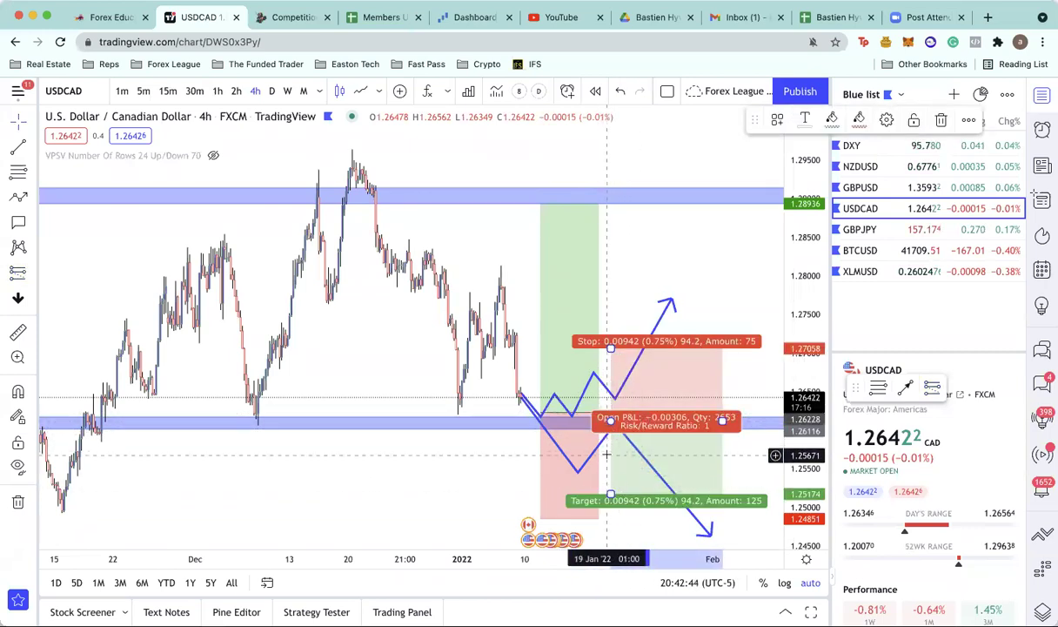
{"action": "left_click_drag", "start_coordinate": [612, 493], "coordinate": [612, 537]}
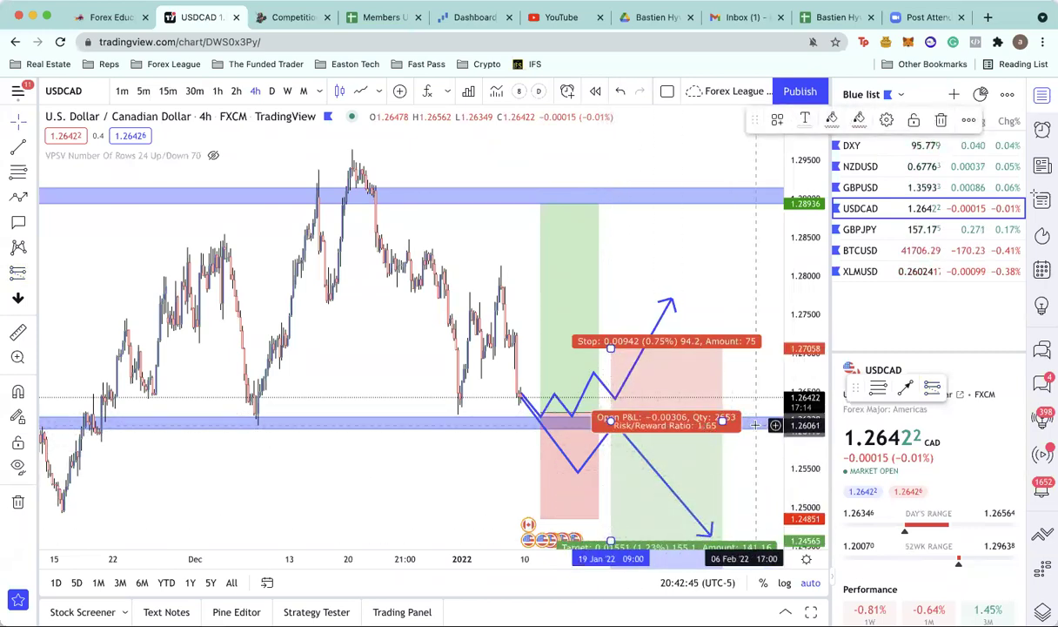
{"action": "left_click", "coordinate": [557, 418]}
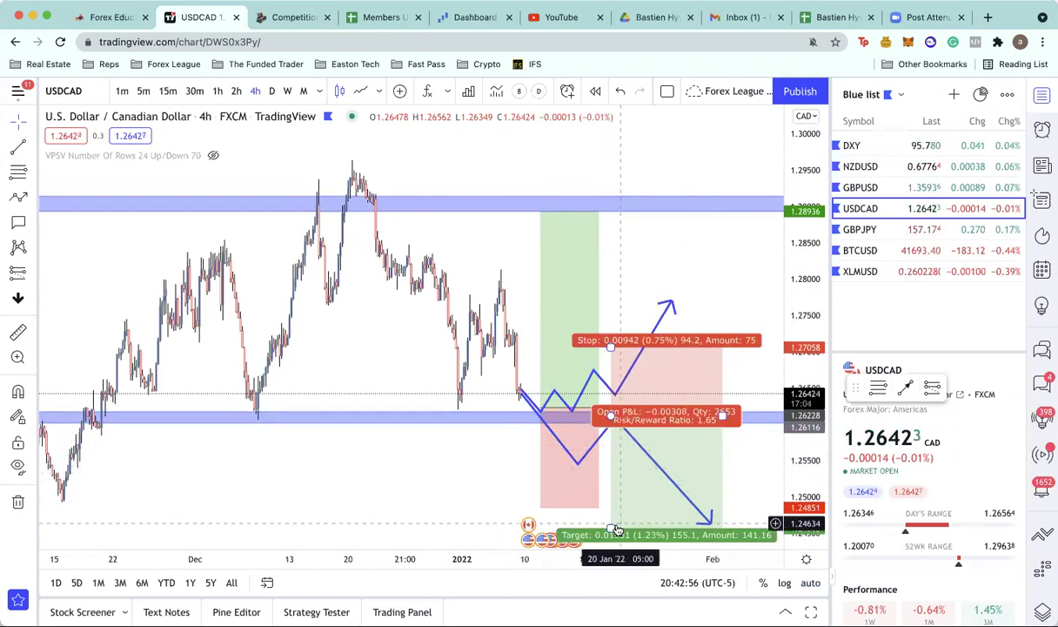
{"action": "left_click_drag", "start_coordinate": [611, 528], "coordinate": [611, 547]}
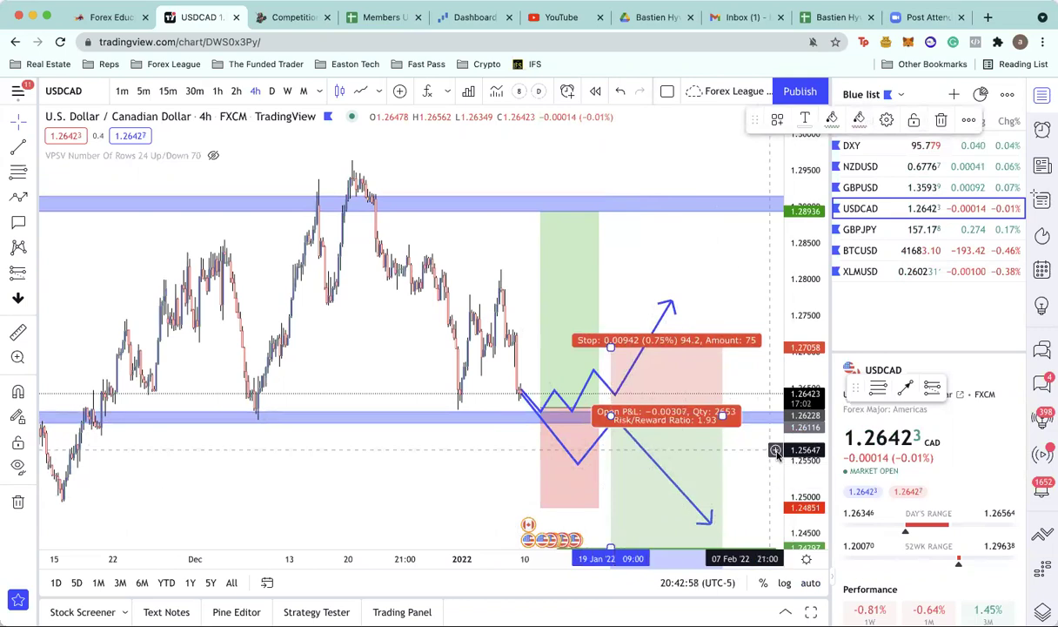
{"action": "left_click_drag", "start_coordinate": [789, 459], "coordinate": [794, 468]}
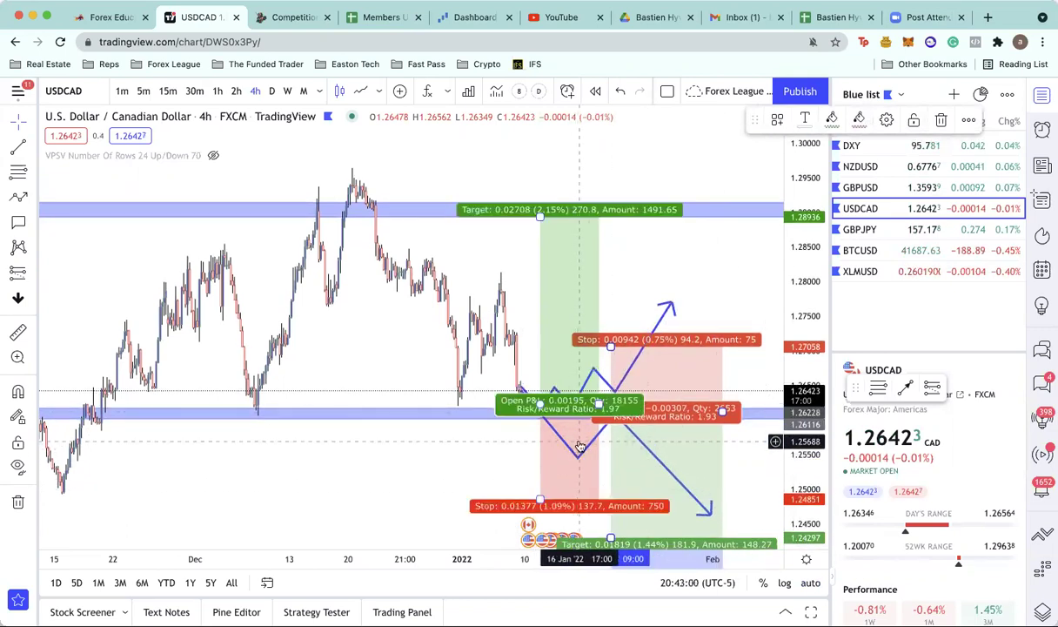
{"action": "left_click_drag", "start_coordinate": [611, 540], "coordinate": [613, 544]}
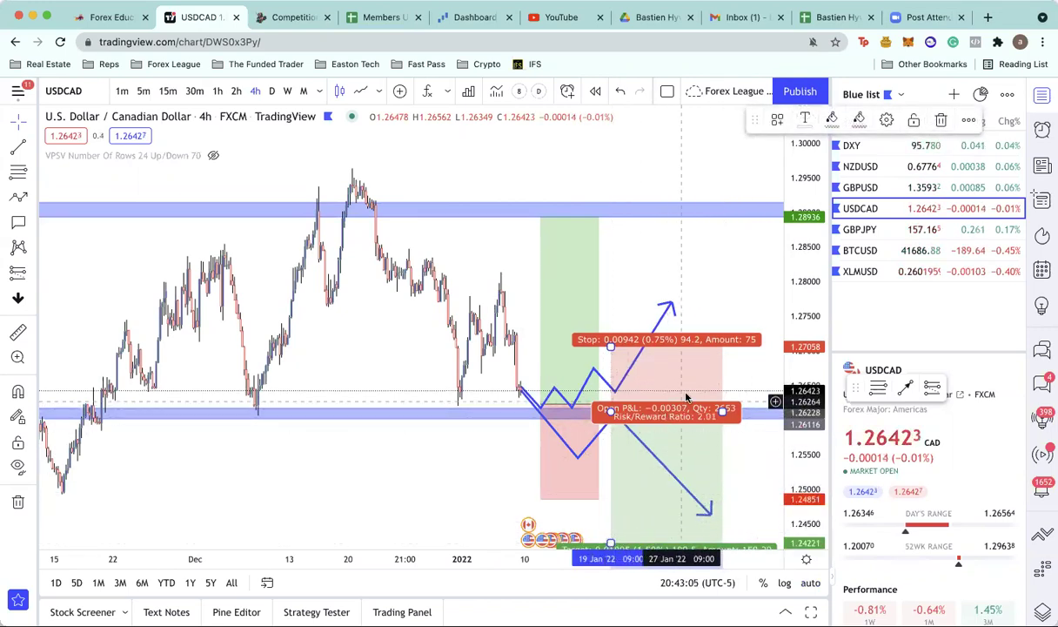
Narrow the short position to end about 26 January 2022 and check it against the long position.
{"action": "left_click", "coordinate": [632, 304]}
{"action": "left_click_drag", "start_coordinate": [721, 410], "coordinate": [677, 410]}
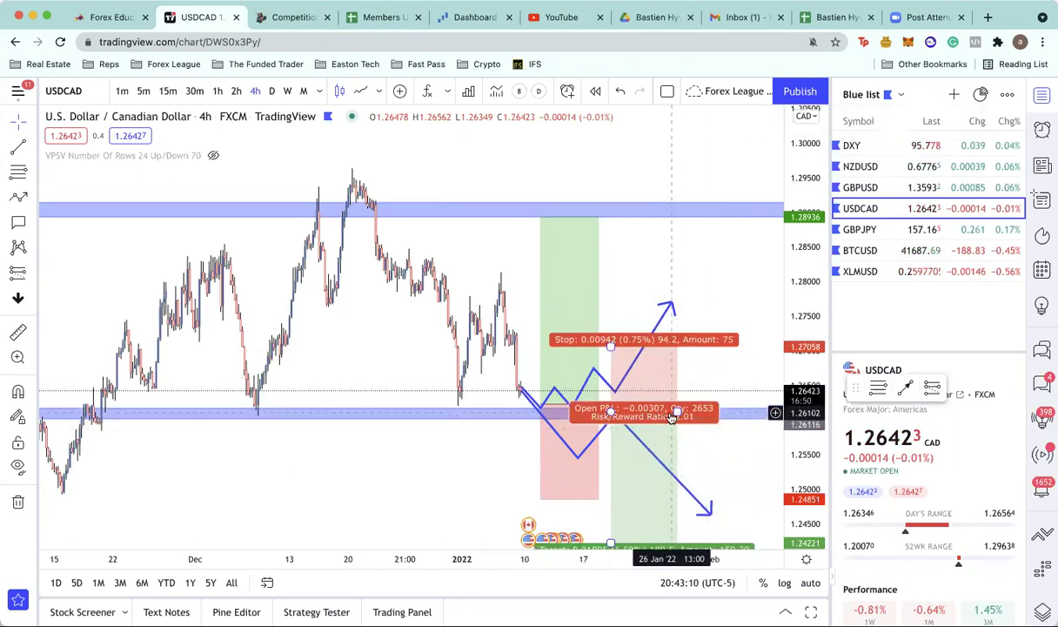
{"action": "left_click", "coordinate": [600, 395]}
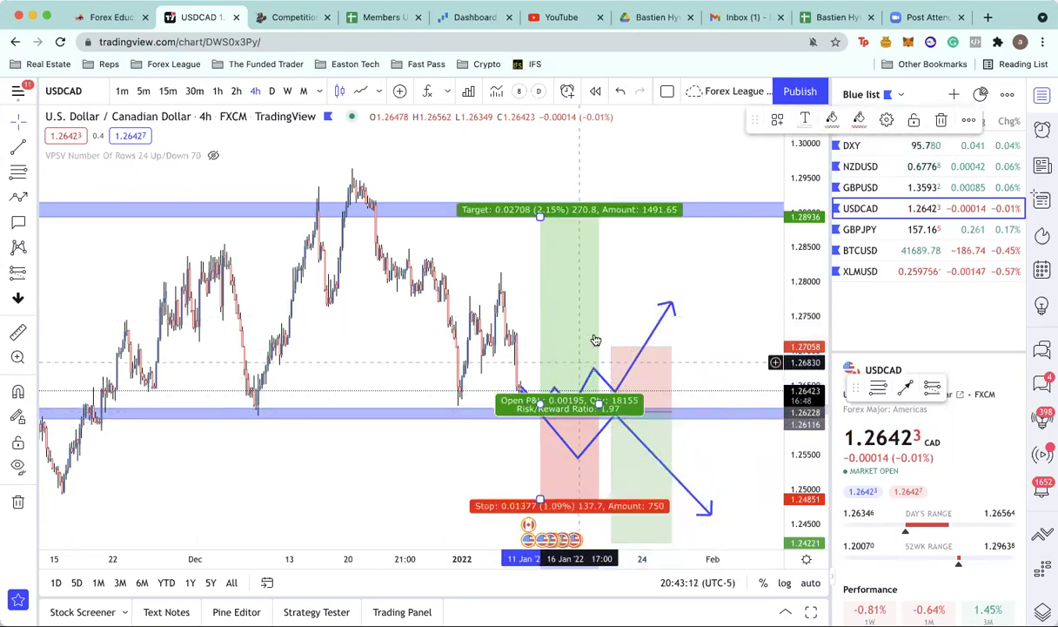
{"action": "left_click", "coordinate": [629, 278]}
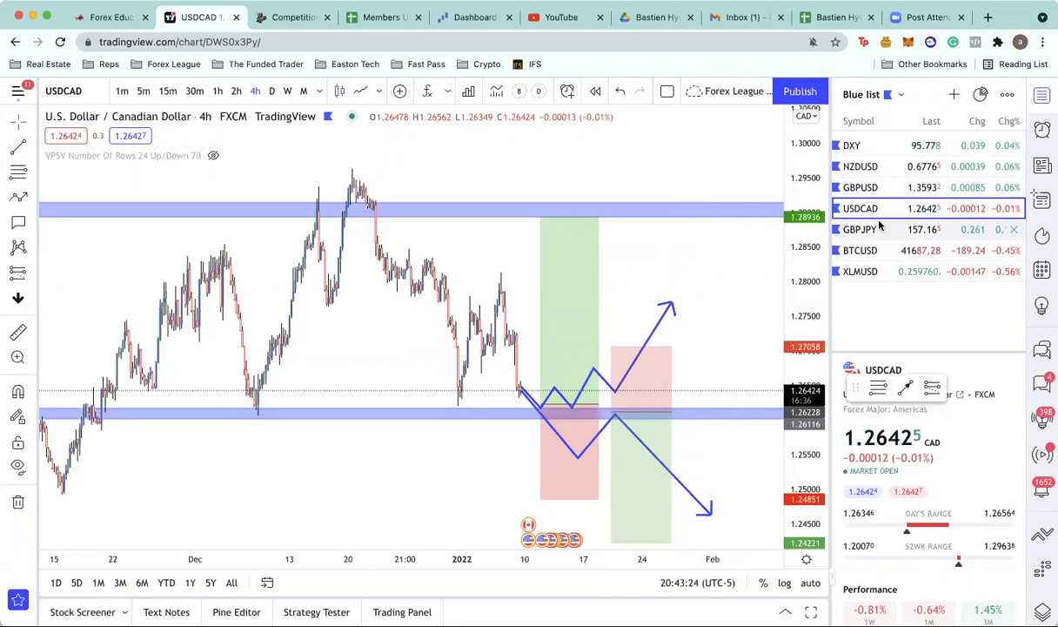
Open GBPJPY on the weekly timeframe and auto-fit the price scale to show its multi-year history.
{"action": "left_click", "coordinate": [905, 229]}
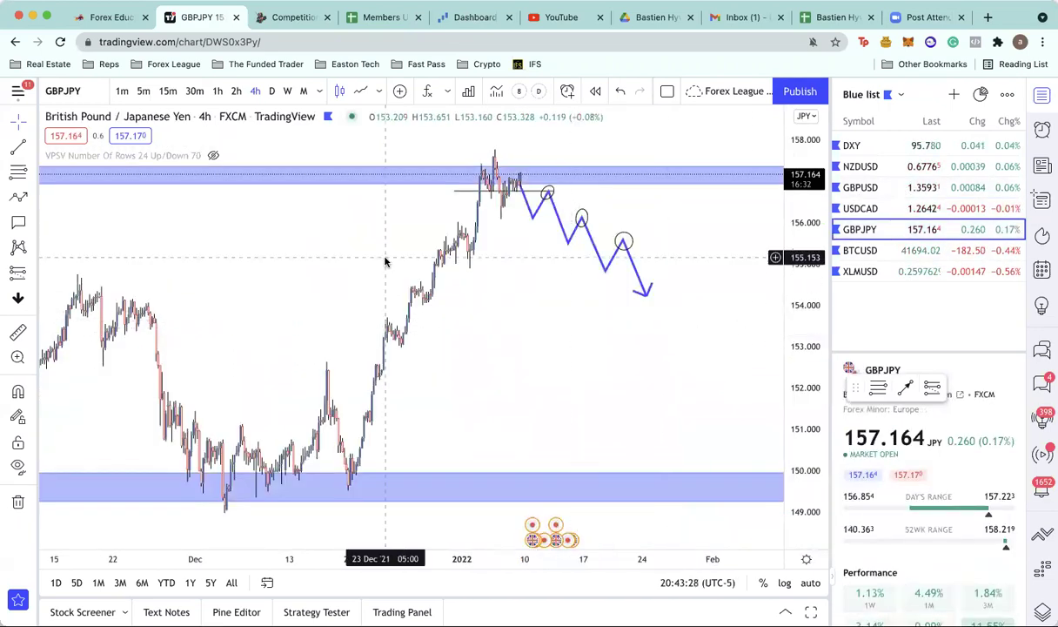
{"action": "left_click", "coordinate": [288, 91]}
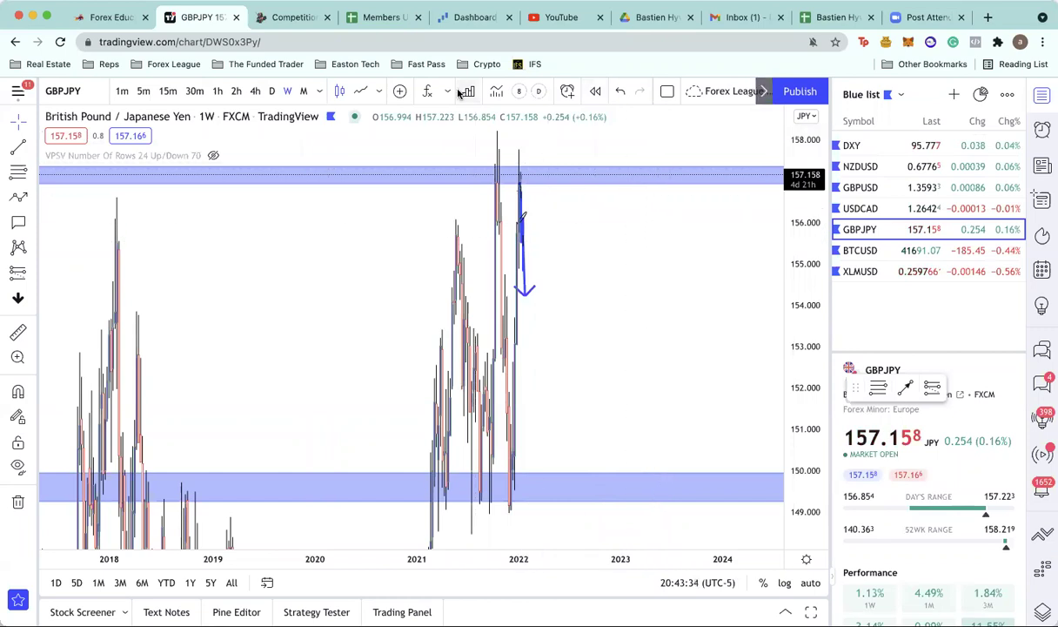
{"action": "left_click", "coordinate": [618, 48]}
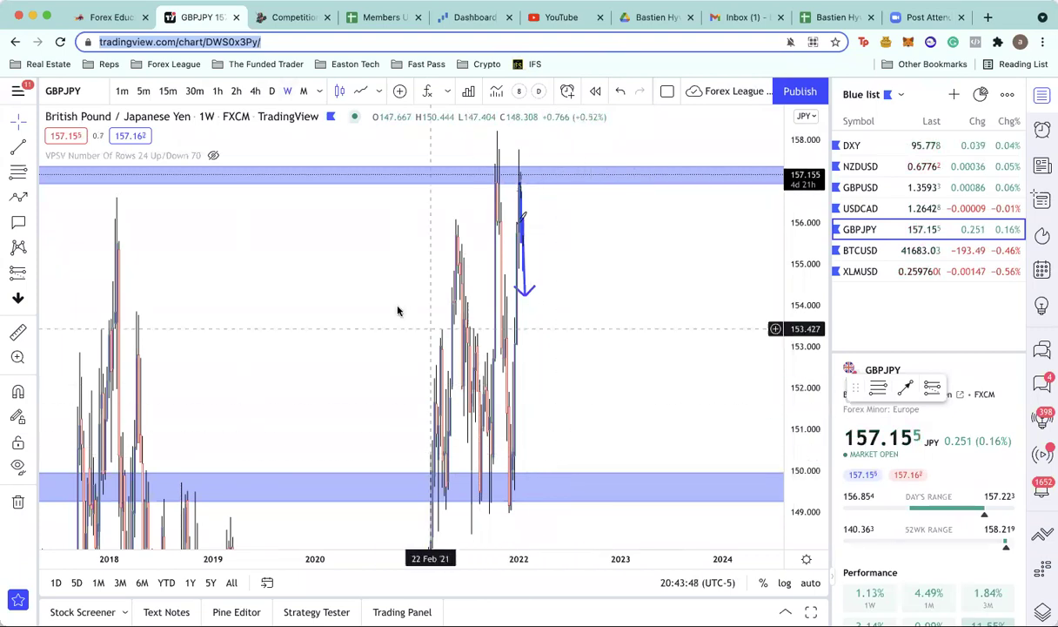
{"action": "left_click", "coordinate": [372, 275]}
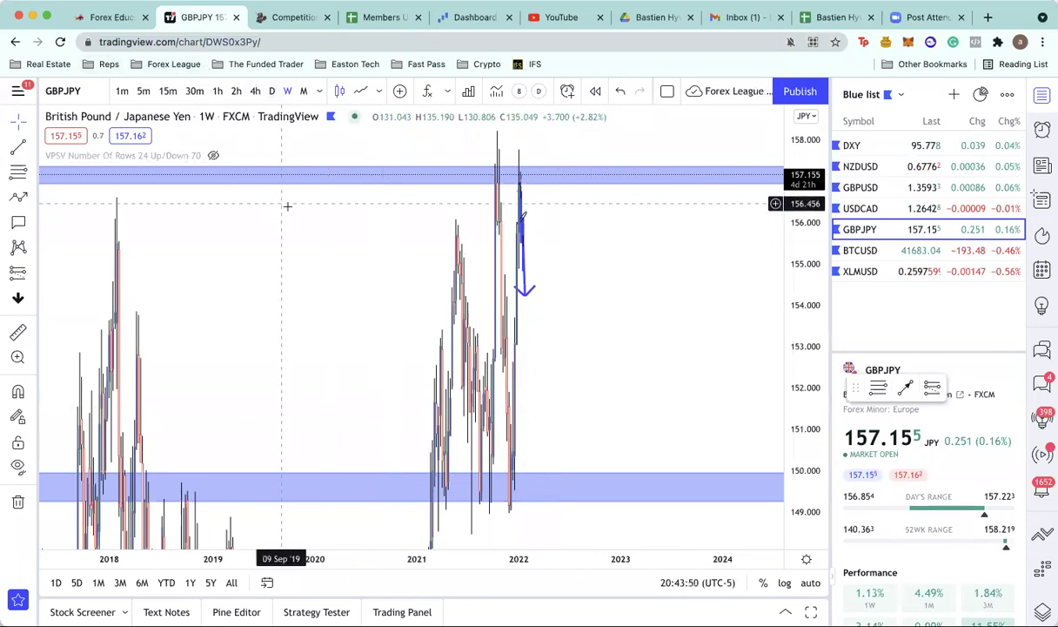
{"action": "scroll", "coordinate": [320, 243], "scroll_direction": "down", "scroll_amount": 5}
{"action": "right_click", "coordinate": [805, 254]}
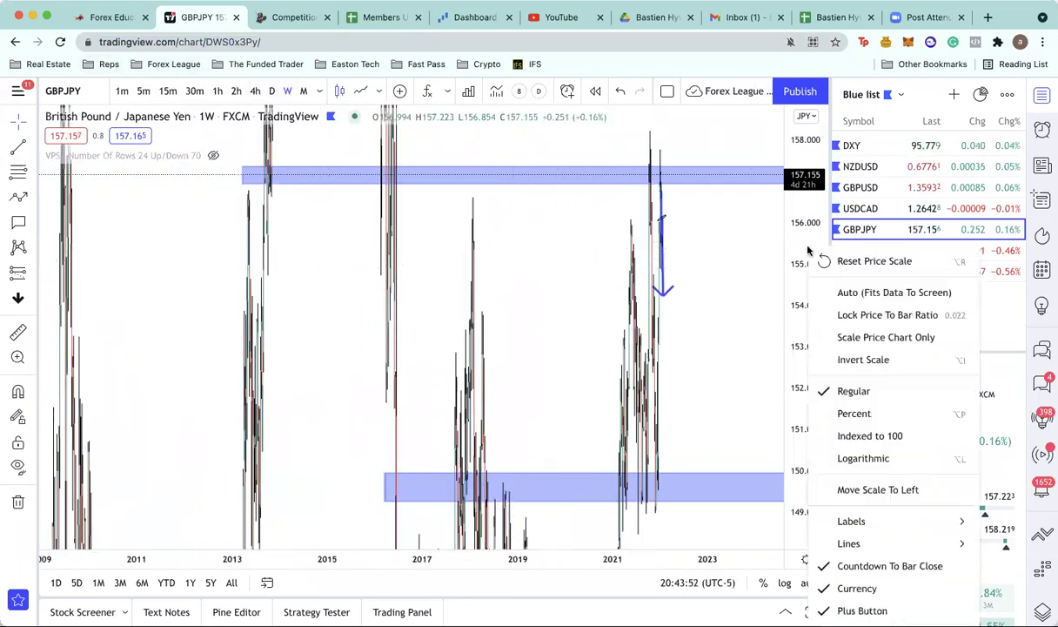
{"action": "left_click", "coordinate": [849, 291]}
{"action": "scroll", "coordinate": [661, 259], "scroll_direction": "up", "scroll_amount": 3}
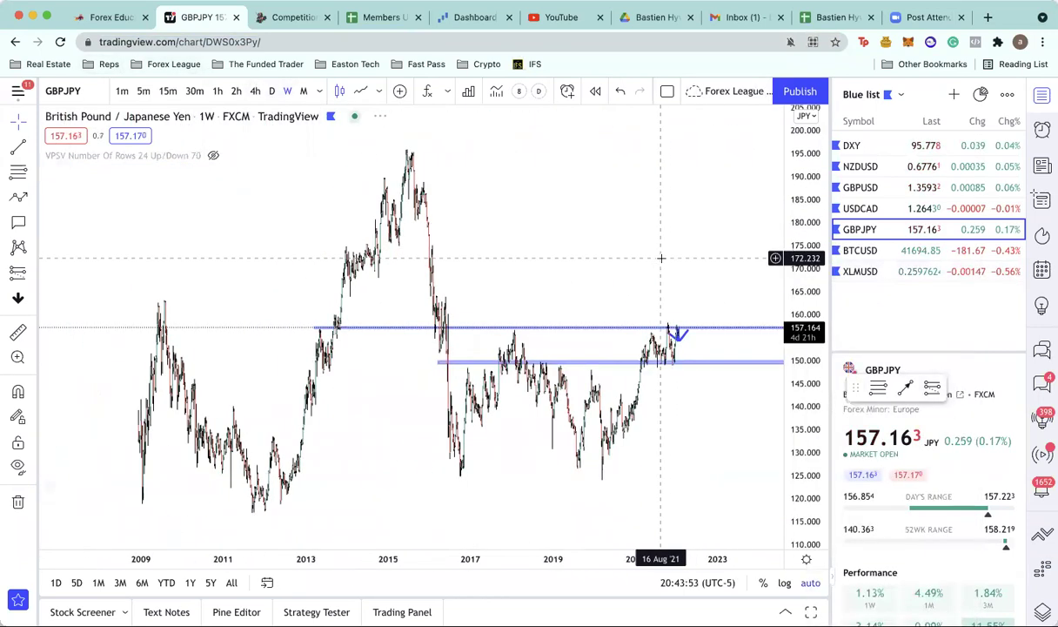
Examine GBPJPY's weekly price history from 2013 to 2022 around the upper and lower zones, using the Path tool as a pointer.
{"action": "left_click", "coordinate": [18, 197]}
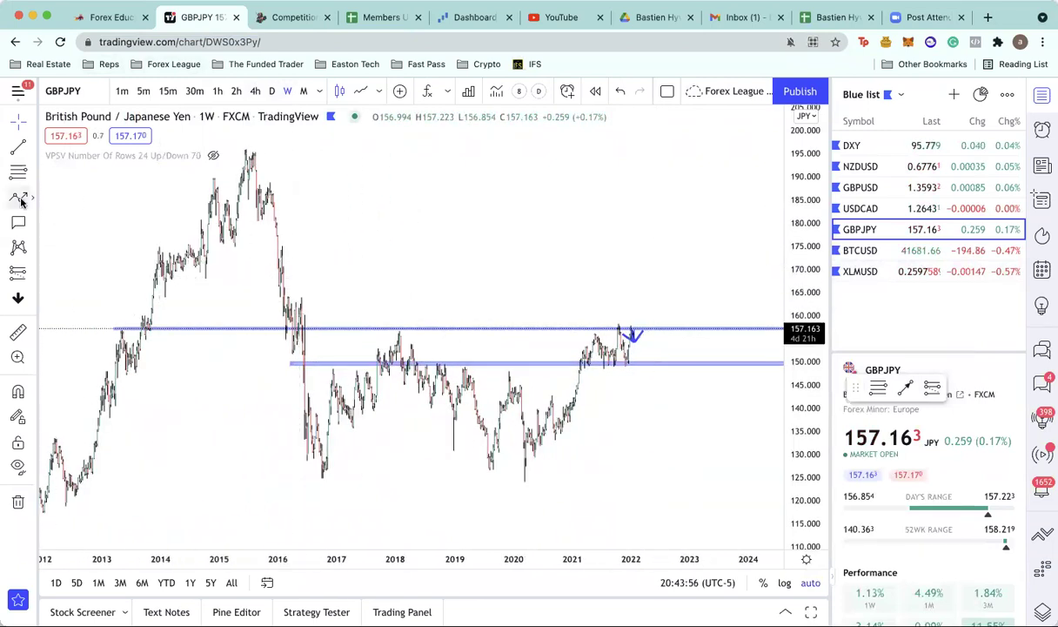
{"action": "scroll", "coordinate": [385, 256], "scroll_direction": "up", "scroll_amount": 1}
{"action": "left_click", "coordinate": [484, 251]}
{"action": "scroll", "coordinate": [153, 357], "scroll_direction": "up", "scroll_amount": 1}
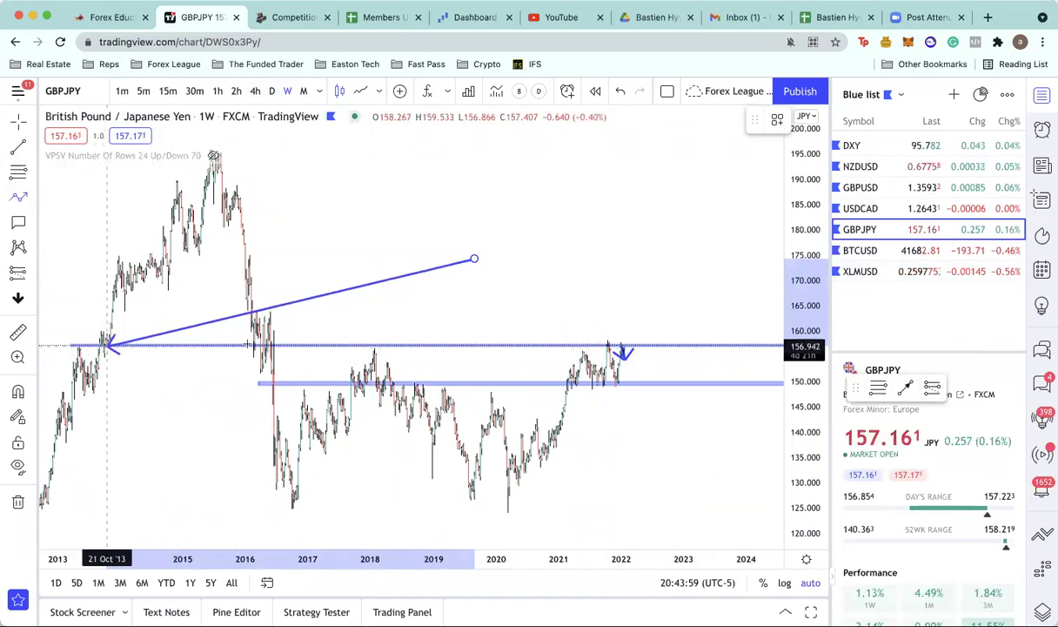
{"action": "scroll", "coordinate": [409, 366], "scroll_direction": "down", "scroll_amount": 1}
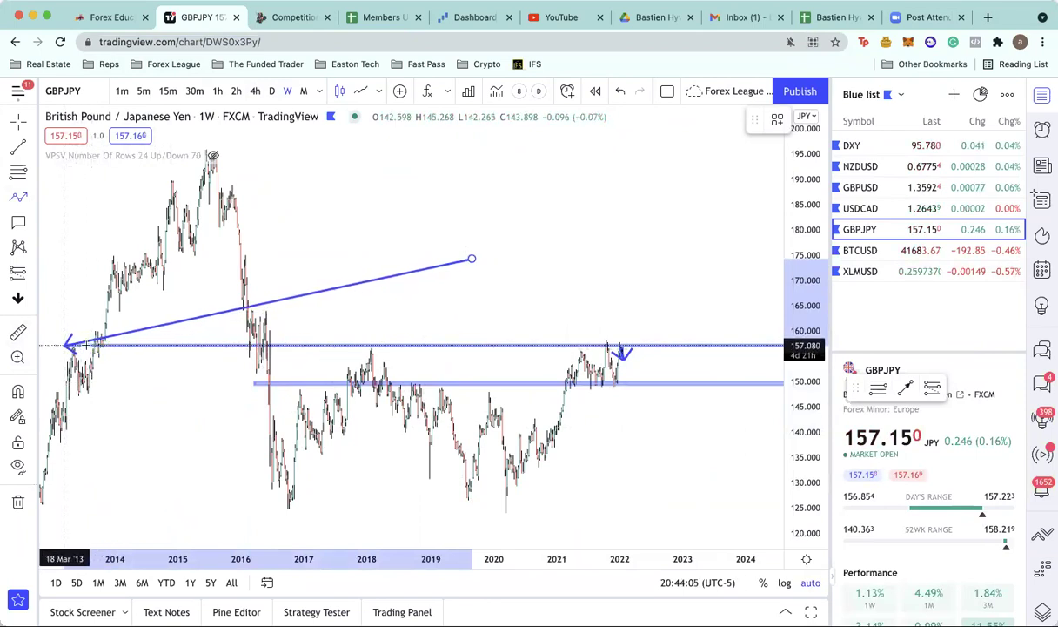
{"action": "scroll", "coordinate": [94, 348], "scroll_direction": "up", "scroll_amount": 3}
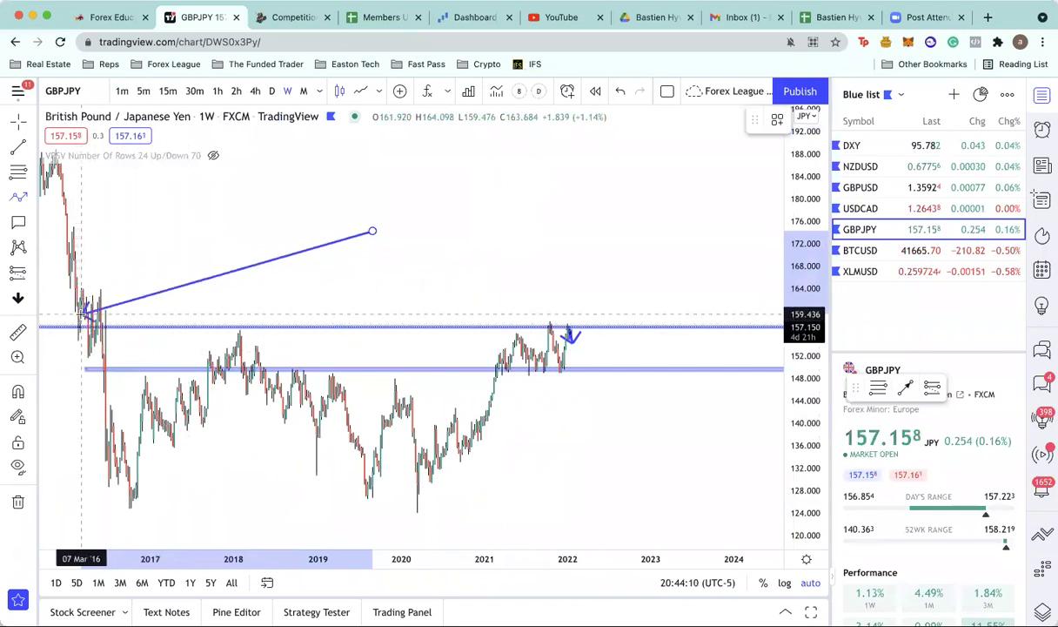
{"action": "scroll", "coordinate": [122, 329], "scroll_direction": "up", "scroll_amount": 2}
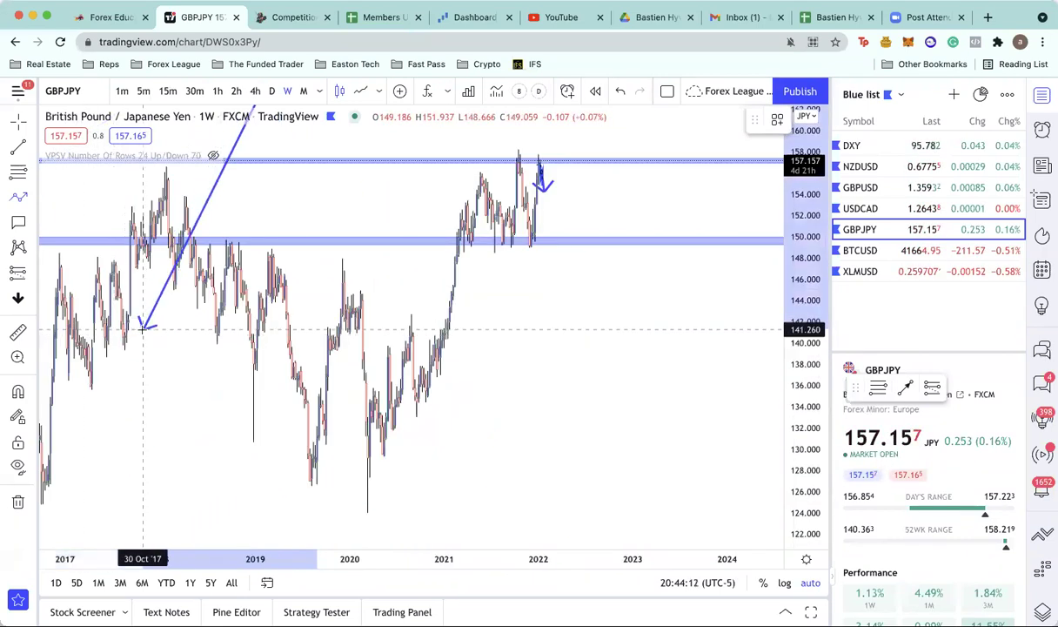
{"action": "scroll", "coordinate": [152, 305], "scroll_direction": "down", "scroll_amount": 1}
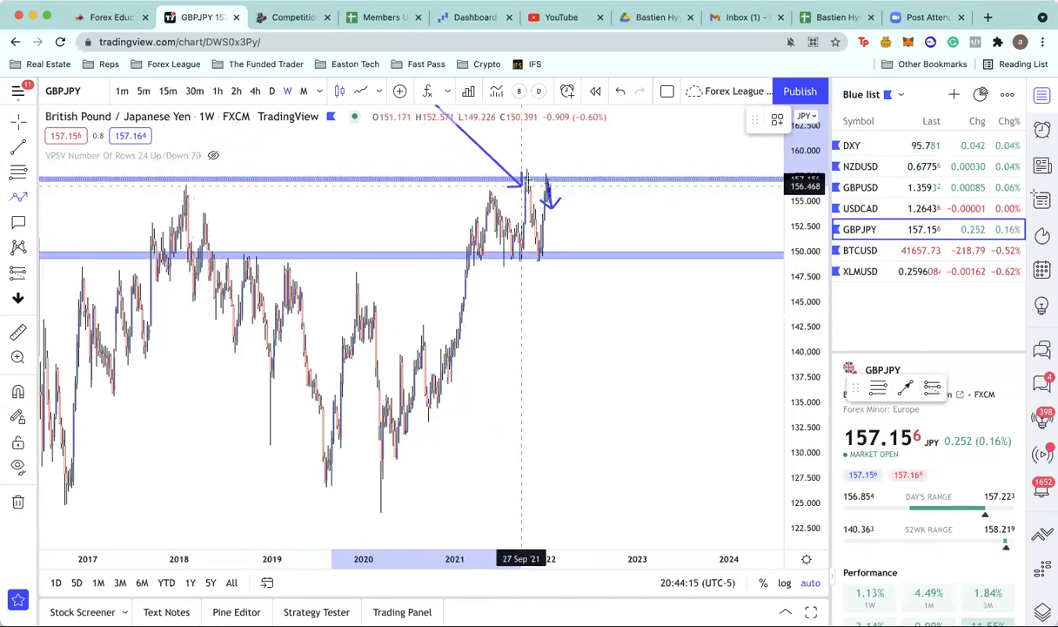
{"action": "left_click", "coordinate": [524, 180]}
{"action": "scroll", "coordinate": [529, 185], "scroll_direction": "right", "scroll_amount": 5}
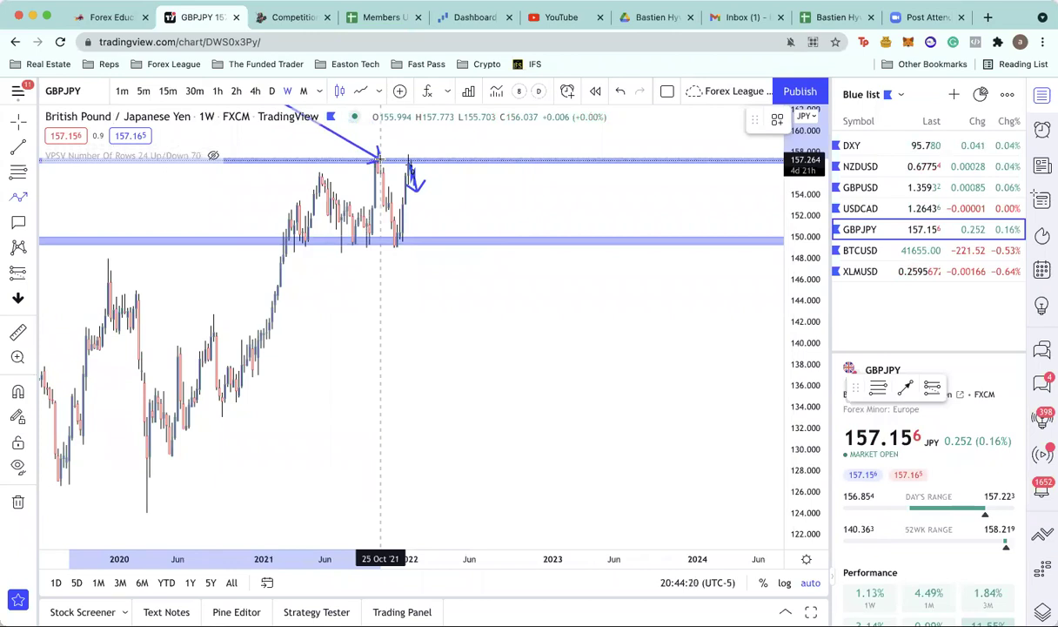
Trace the 2021 weekly swings between the lower and upper zones with a path, then discard it.
{"action": "left_click", "coordinate": [299, 247]}
{"action": "left_click", "coordinate": [320, 174]}
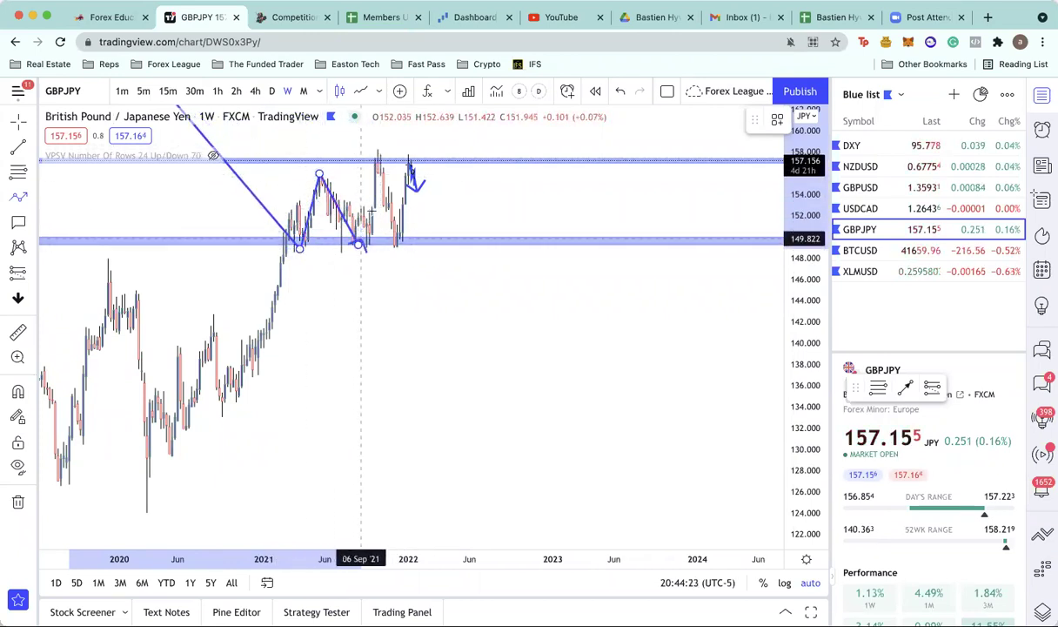
{"action": "left_click", "coordinate": [358, 244]}
{"action": "left_click", "coordinate": [386, 151]}
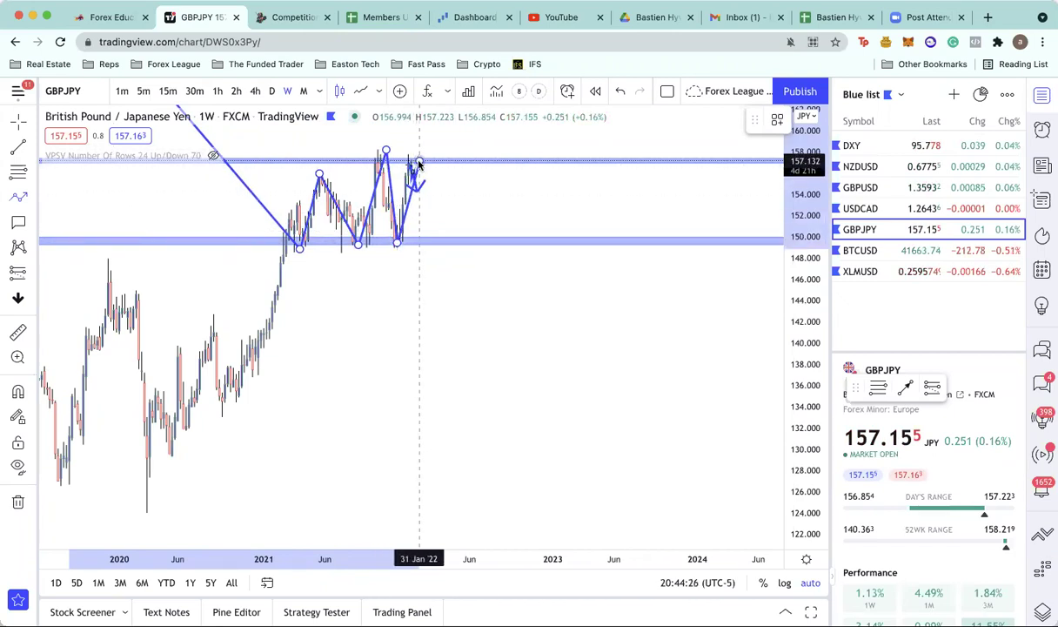
{"action": "key", "text": "Escape"}
Review the weekly range between the two zones and switch GBPJPY to the 4-hour timeframe.
{"action": "scroll", "coordinate": [416, 164], "scroll_direction": "up", "scroll_amount": 5}
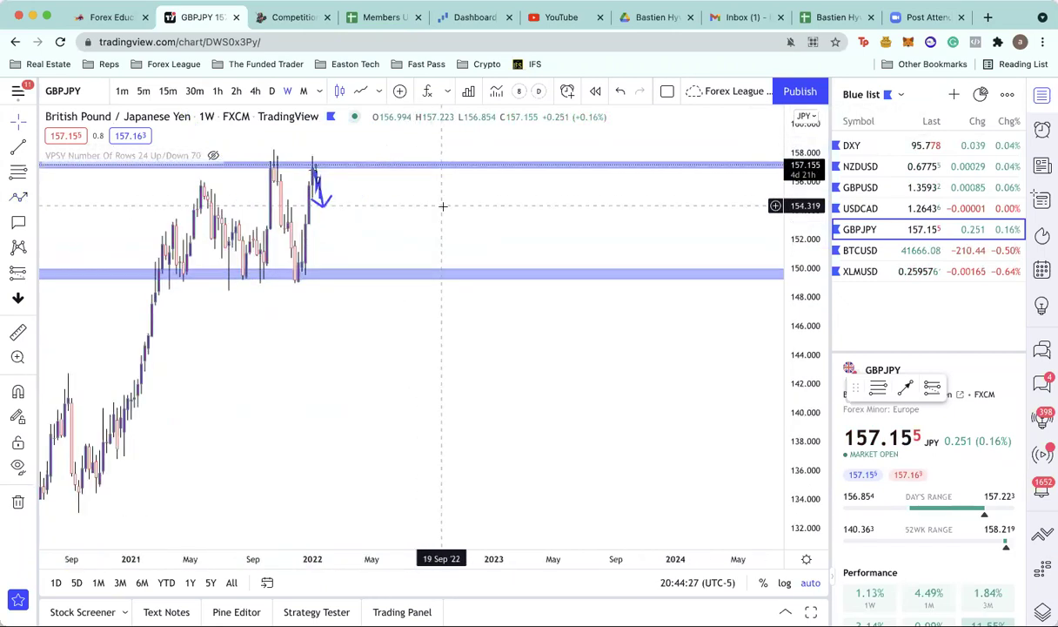
{"action": "scroll", "coordinate": [415, 258], "scroll_direction": "down", "scroll_amount": 5}
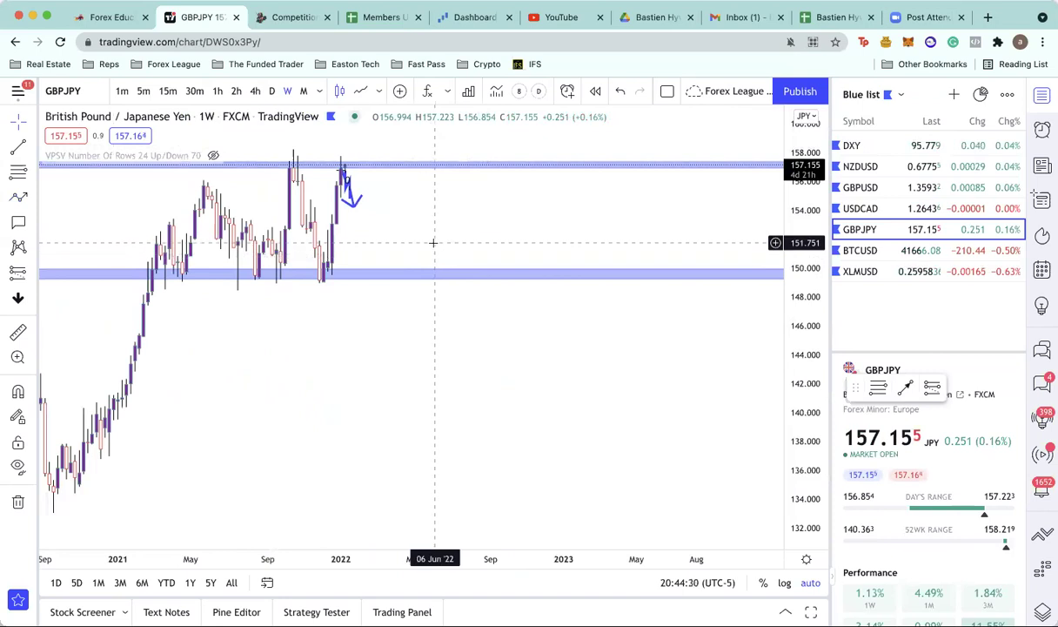
{"action": "scroll", "coordinate": [407, 215], "scroll_direction": "down", "scroll_amount": 5}
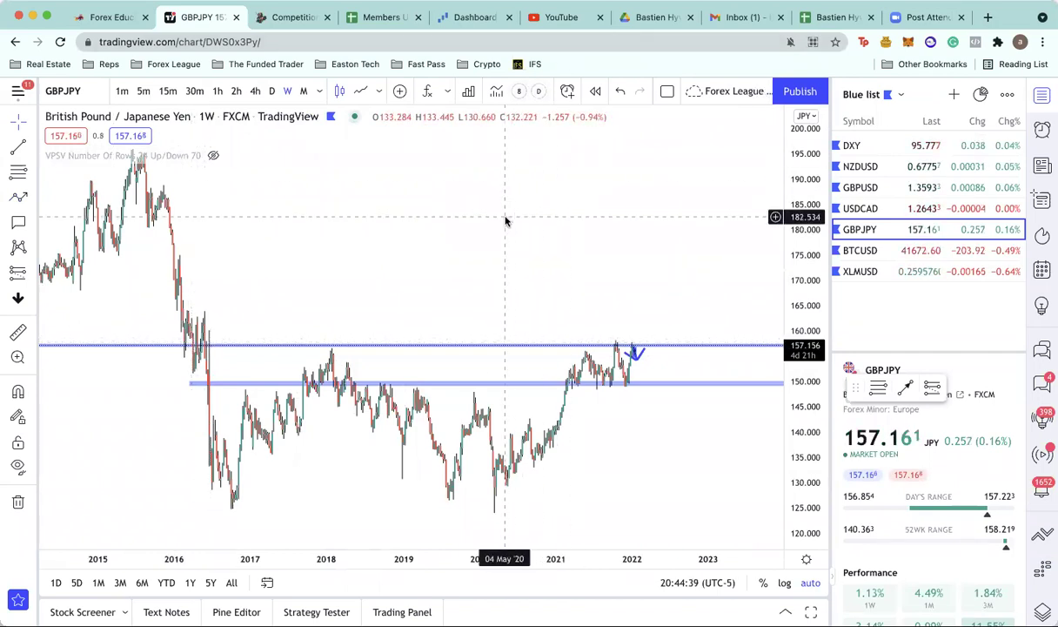
{"action": "scroll", "coordinate": [511, 223], "scroll_direction": "up", "scroll_amount": 4}
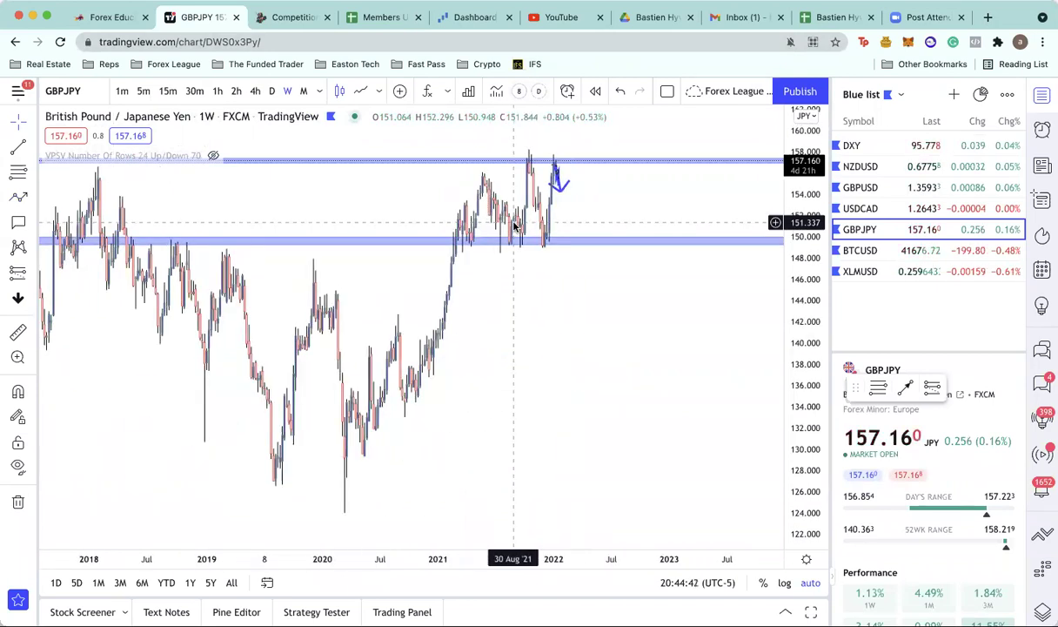
{"action": "scroll", "coordinate": [586, 224], "scroll_direction": "up", "scroll_amount": 4}
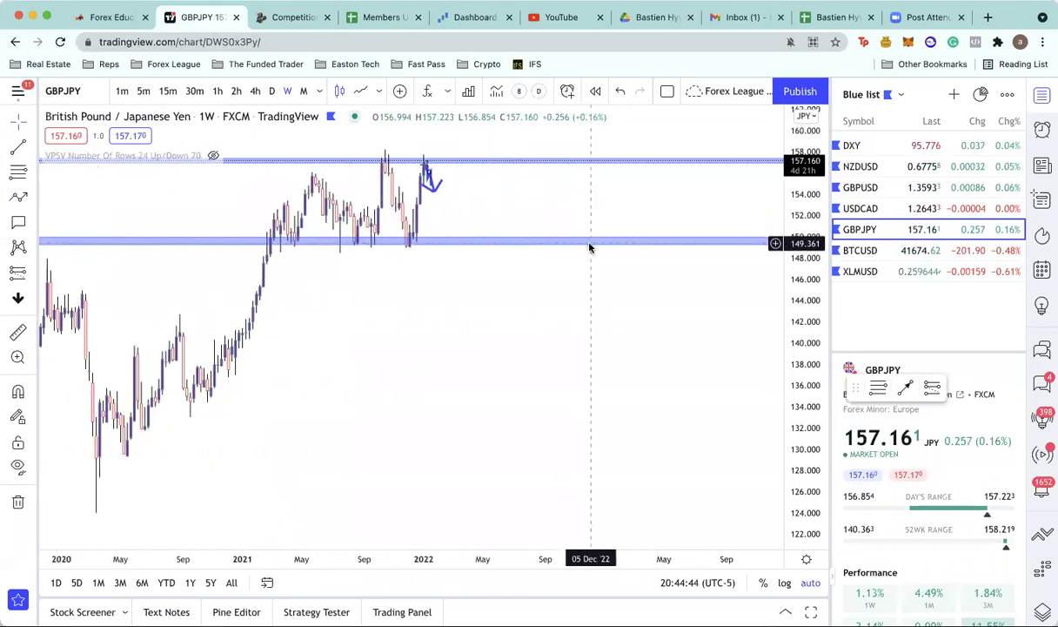
{"action": "scroll", "coordinate": [528, 285], "scroll_direction": "up", "scroll_amount": 1}
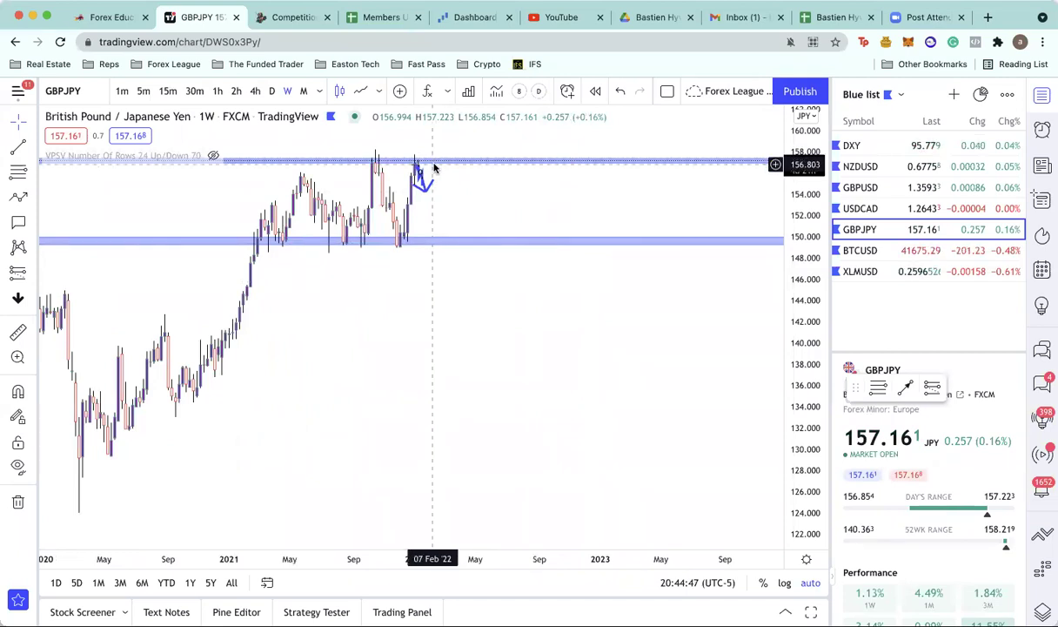
{"action": "left_click", "coordinate": [255, 91]}
{"action": "scroll", "coordinate": [453, 299], "scroll_direction": "down", "scroll_amount": 3}
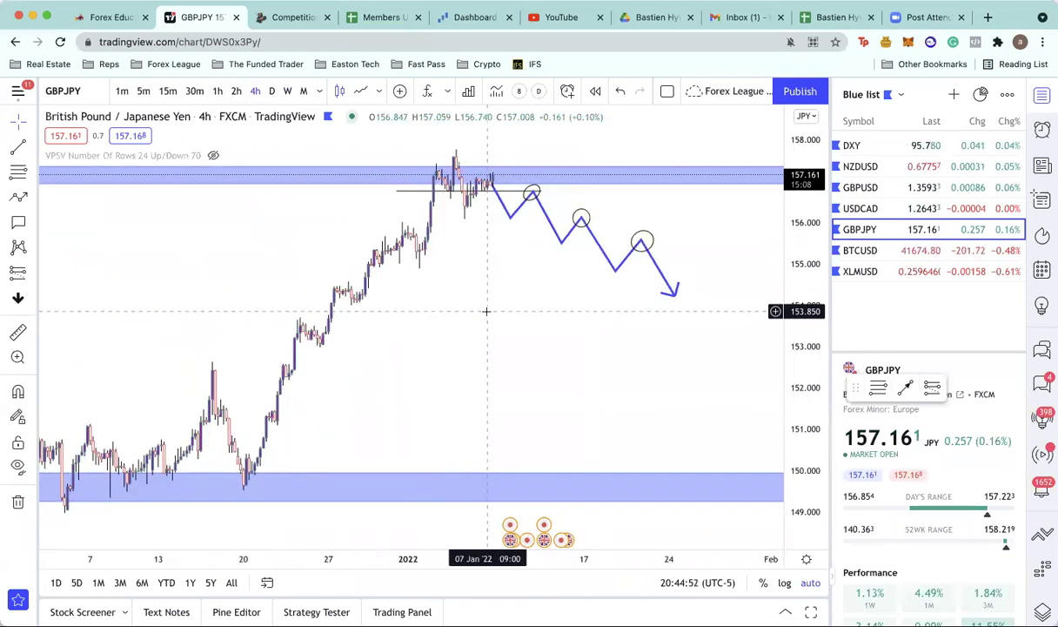
Try a path from the 20 December 2021 low back to the early December lows in the lower zone, then delete it.
{"action": "left_click", "coordinate": [16, 199]}
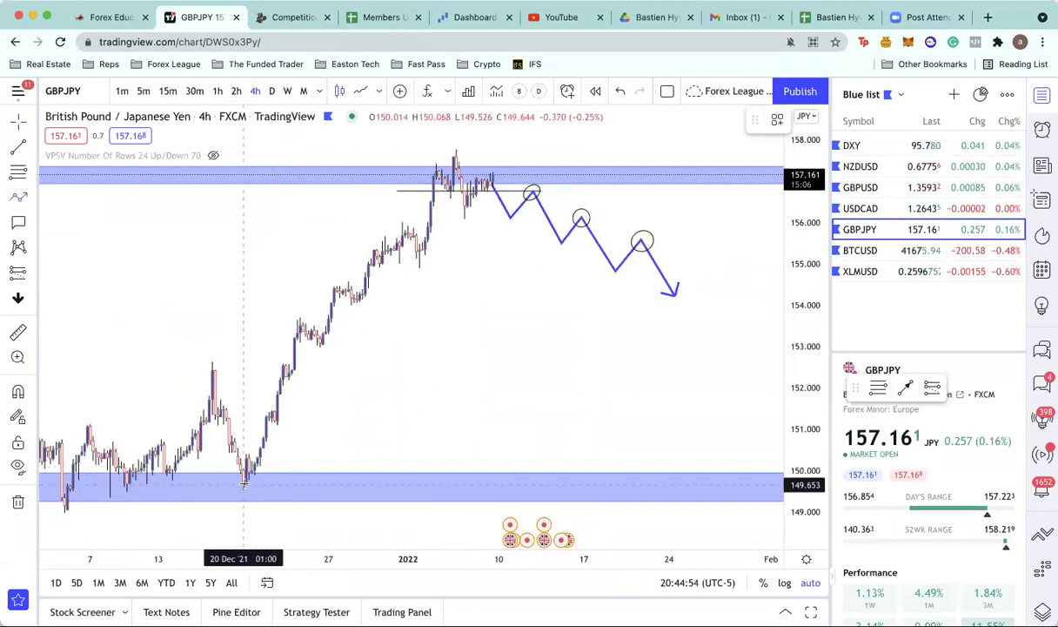
{"action": "left_click", "coordinate": [244, 480]}
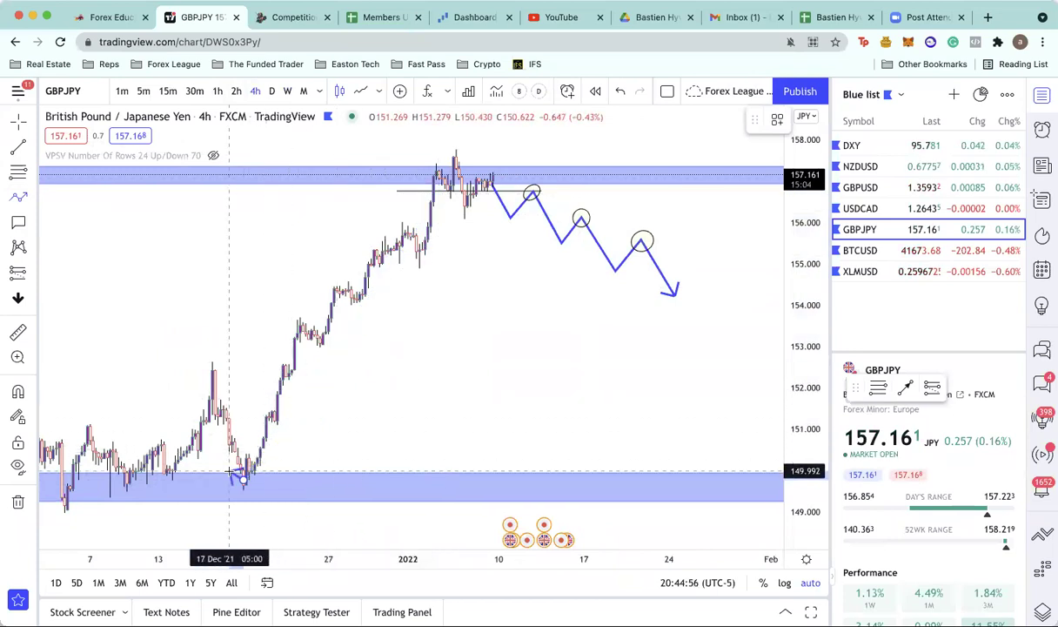
{"action": "scroll", "coordinate": [220, 443], "scroll_direction": "left", "scroll_amount": 5}
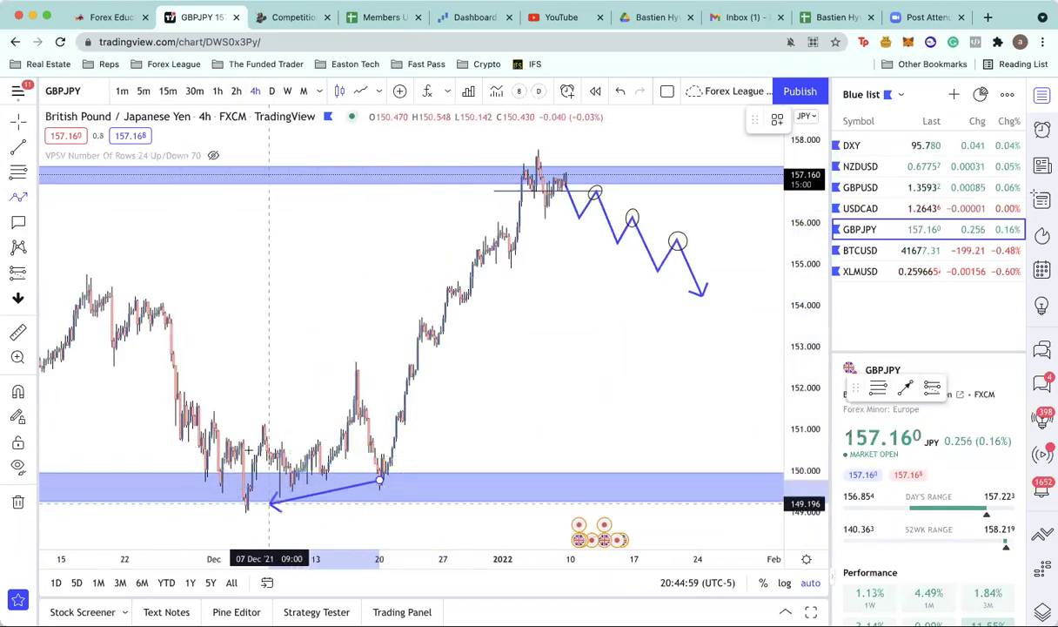
{"action": "left_click", "coordinate": [352, 497]}
{"action": "key", "text": "Delete"}
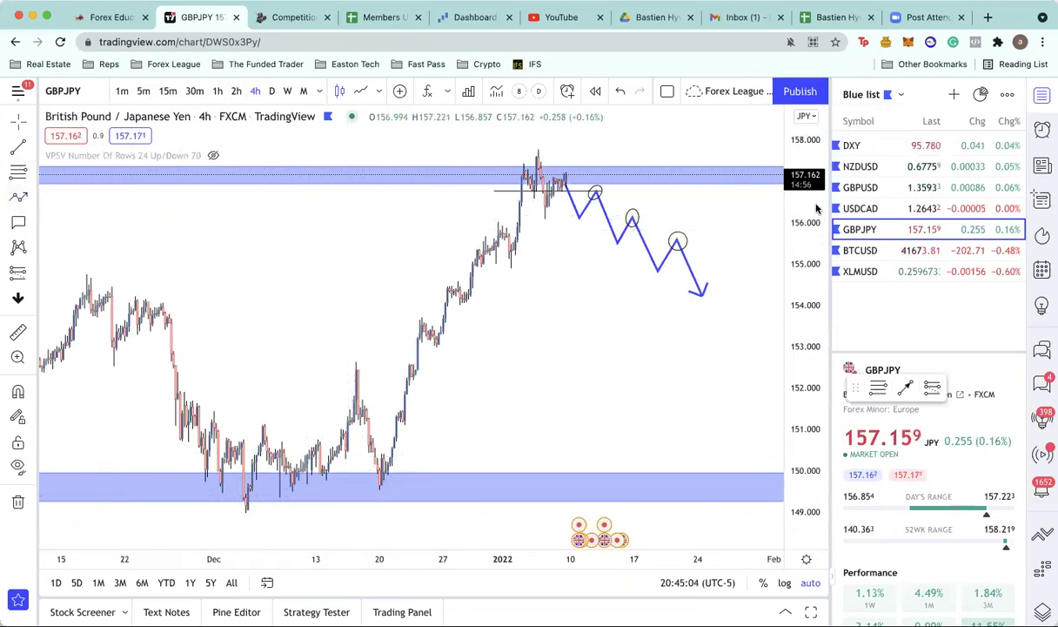
Check the long and short setups on the USDCAD 4-hour chart and return to GBPJPY.
{"action": "left_click", "coordinate": [862, 208]}
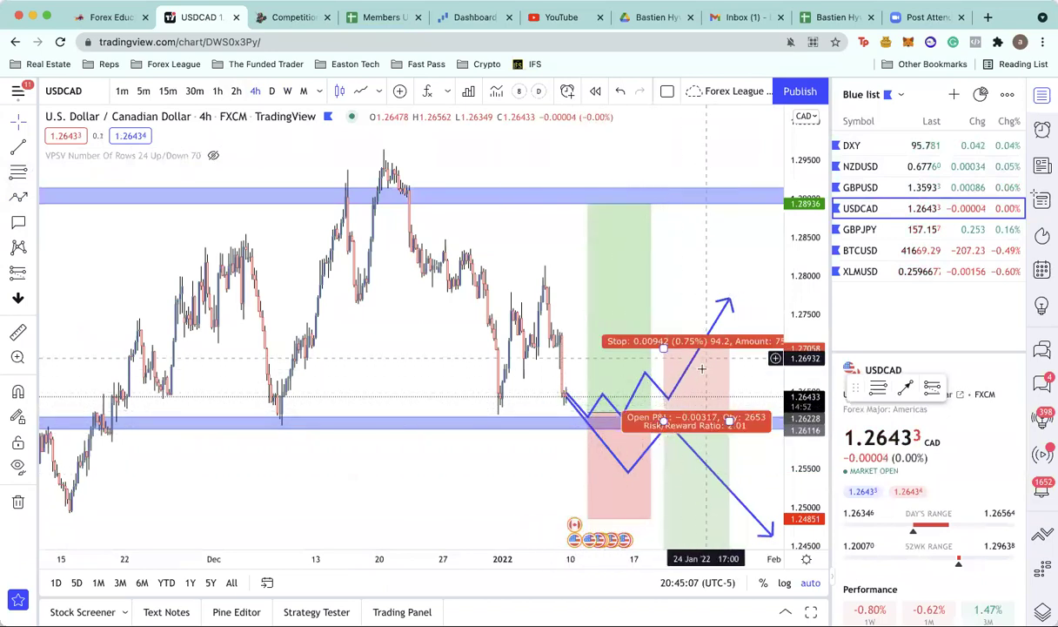
{"action": "left_click", "coordinate": [870, 229]}
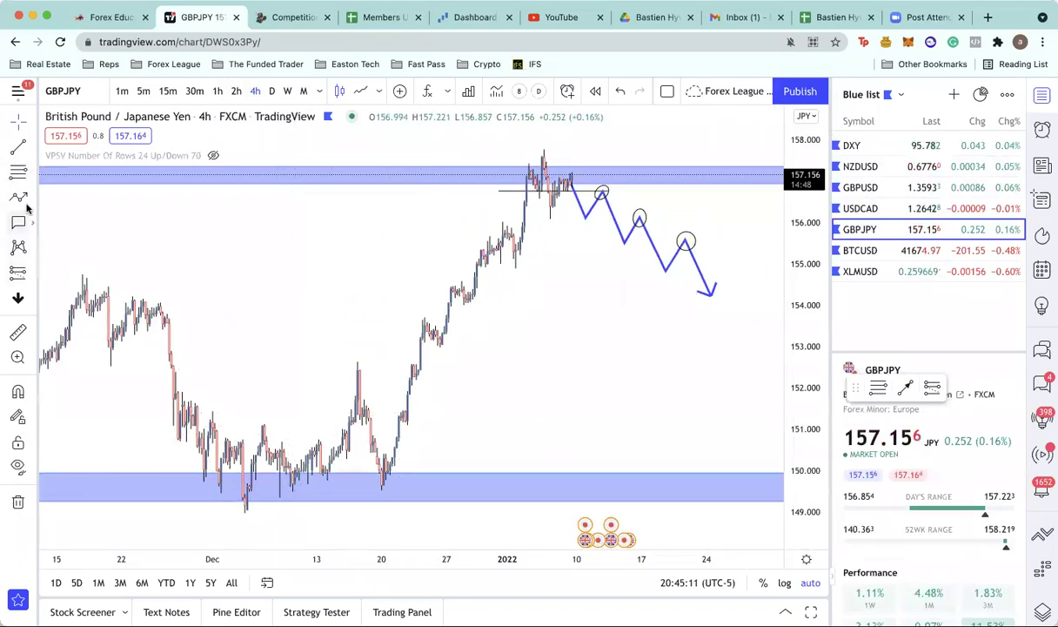
Trace the 4-hour swings from the late November decline through the December lows to the upper zone on 3 January 2022, then delete the path.
{"action": "left_click", "coordinate": [161, 396]}
{"action": "left_click", "coordinate": [180, 443]}
{"action": "left_click", "coordinate": [195, 406]}
{"action": "left_click", "coordinate": [201, 473]}
{"action": "left_click", "coordinate": [222, 490]}
{"action": "left_click", "coordinate": [236, 444]}
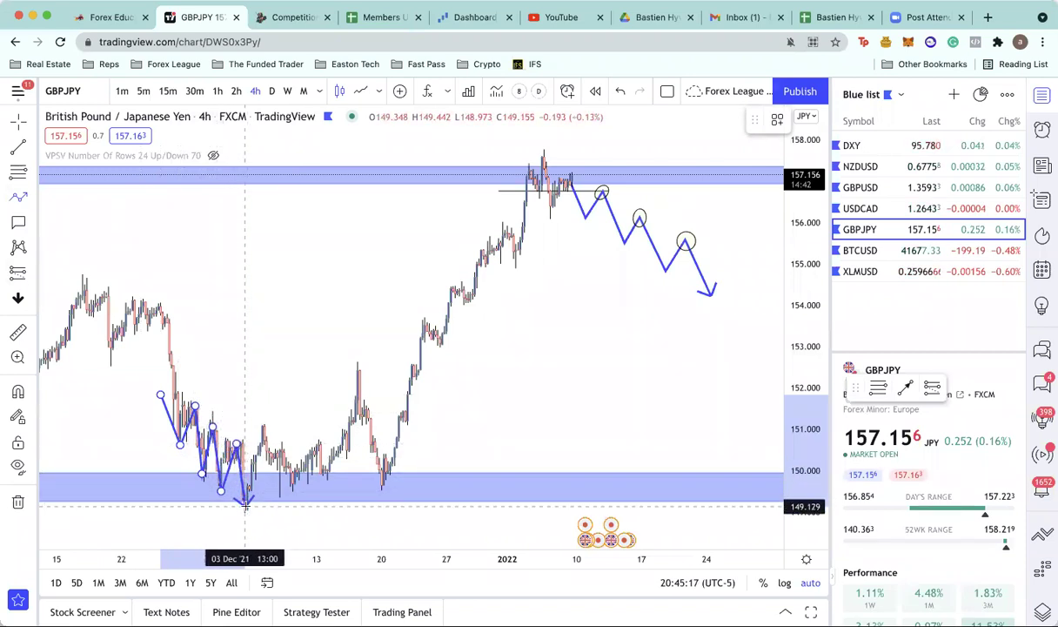
{"action": "left_click", "coordinate": [245, 506]}
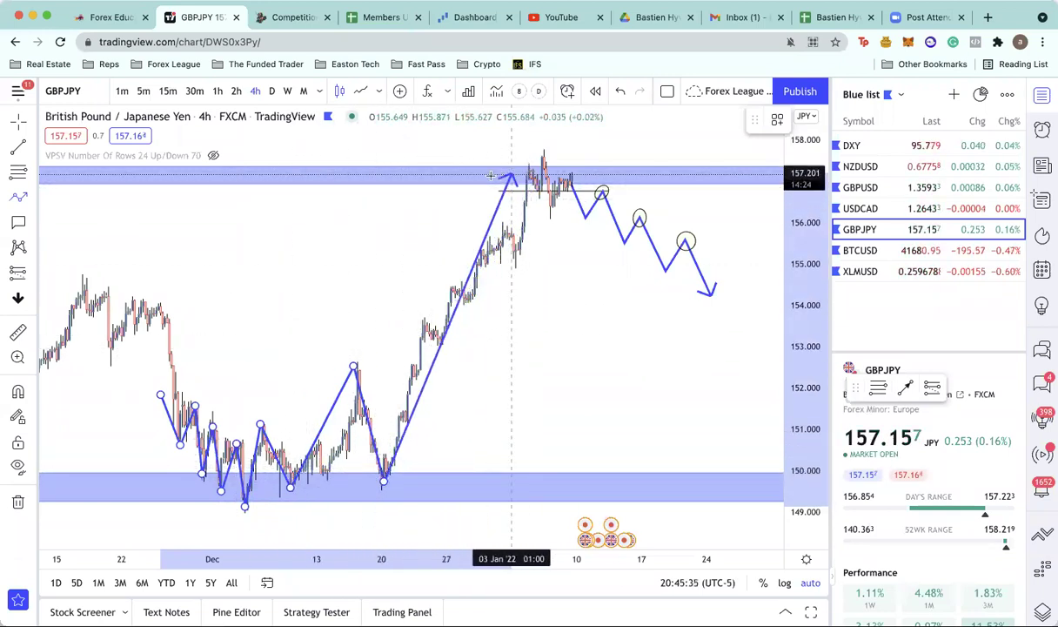
{"action": "left_click", "coordinate": [518, 174]}
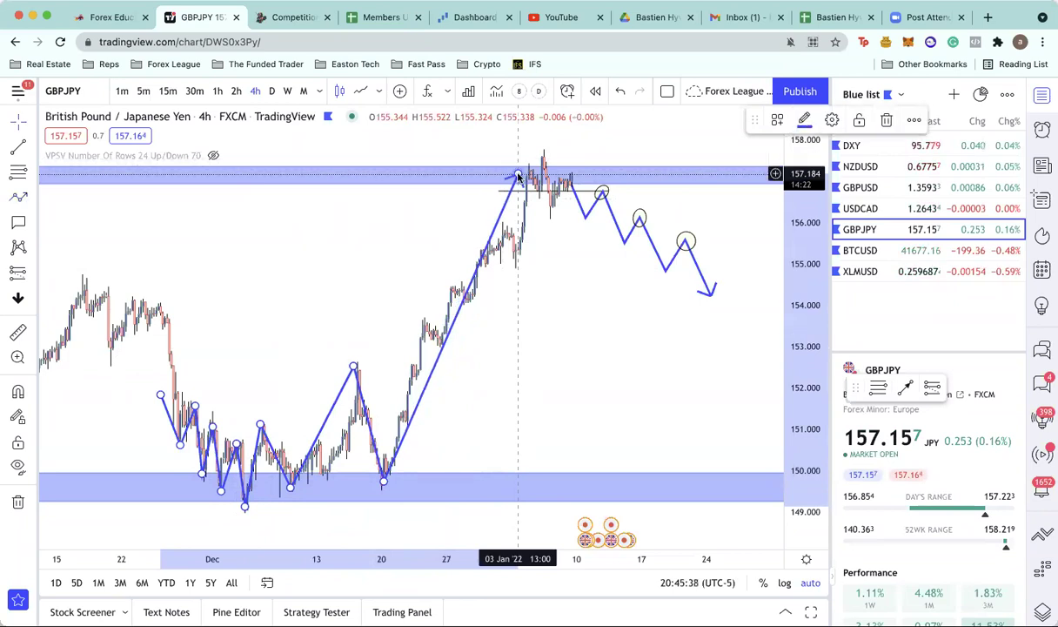
{"action": "key", "text": "Delete"}
Try an ascending trend line under the 4-hour lows from about 24 December 2021 up through the upper zone, then remove it.
{"action": "scroll", "coordinate": [385, 304], "scroll_direction": "up", "scroll_amount": 2}
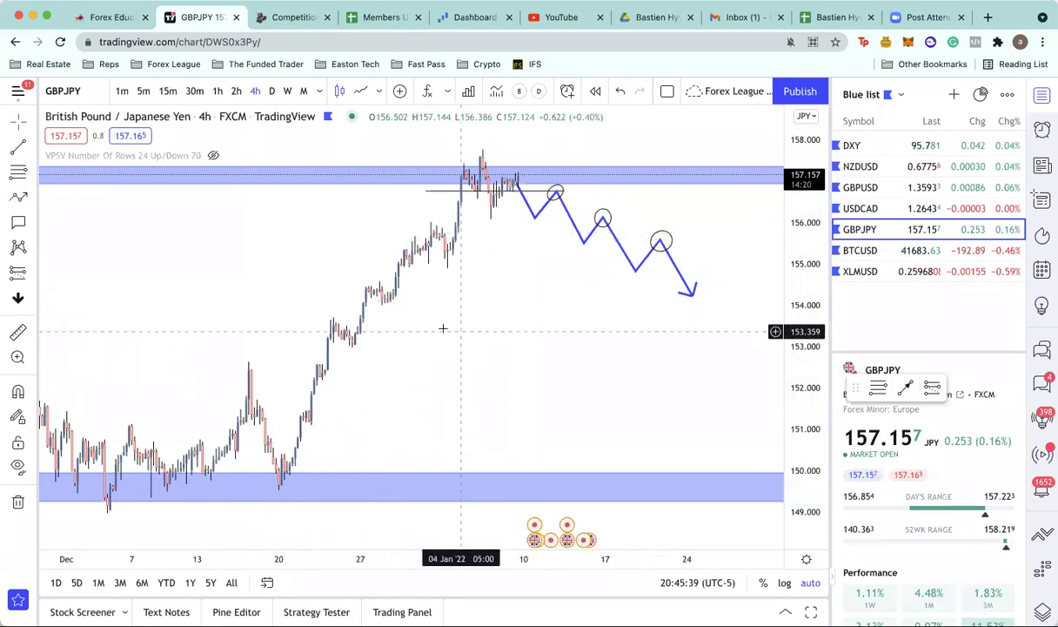
{"action": "scroll", "coordinate": [443, 329], "scroll_direction": "up", "scroll_amount": 2}
{"action": "scroll", "coordinate": [515, 294], "scroll_direction": "down", "scroll_amount": 3}
{"action": "scroll", "coordinate": [505, 280], "scroll_direction": "up", "scroll_amount": 1}
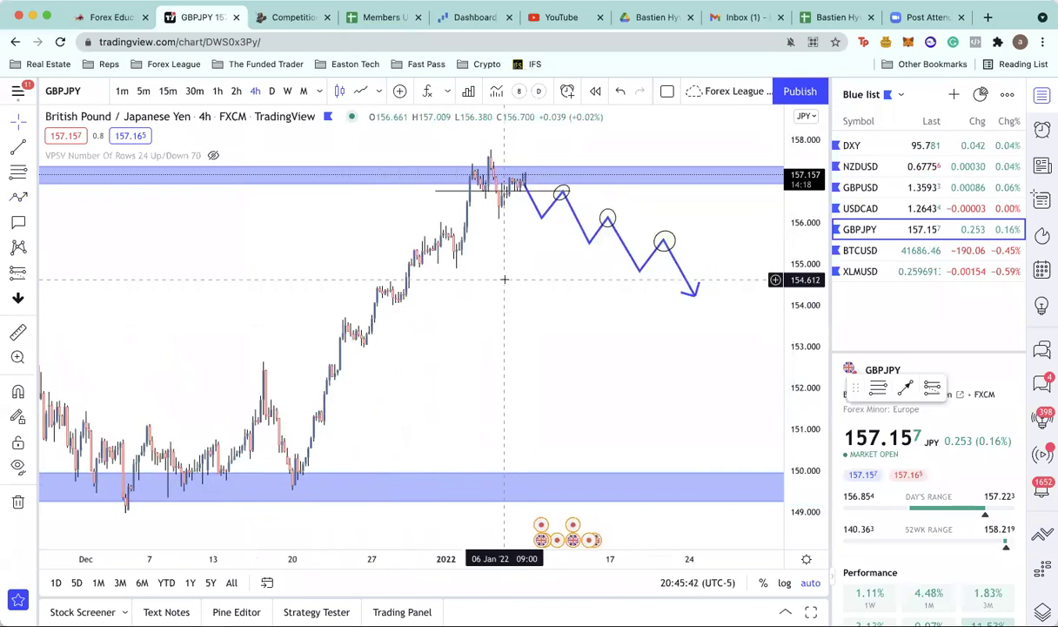
{"action": "left_click", "coordinate": [18, 146]}
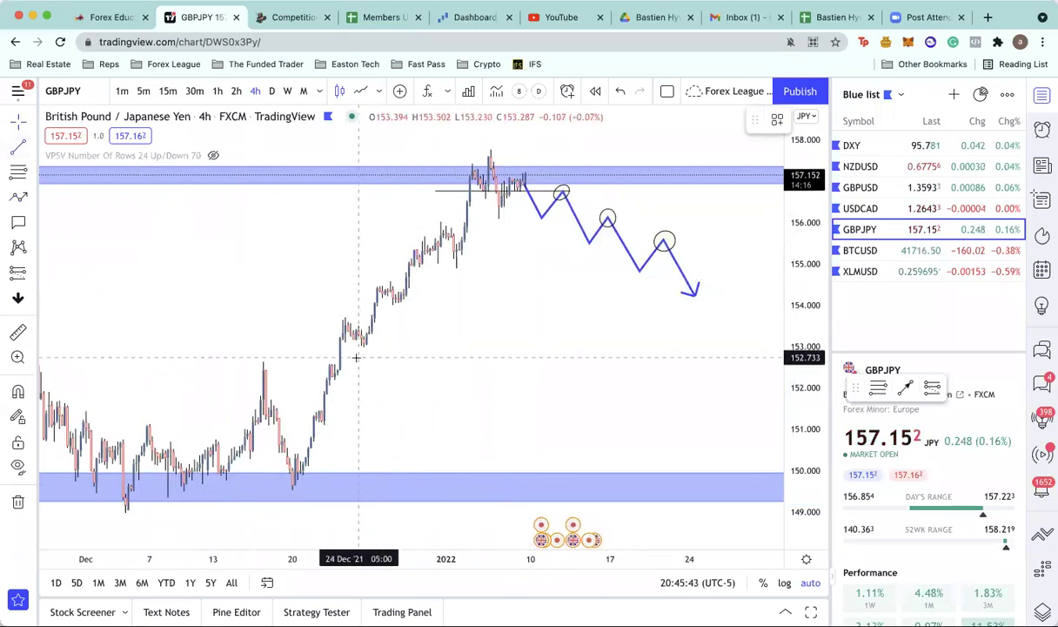
{"action": "left_click", "coordinate": [357, 350]}
{"action": "left_click", "coordinate": [564, 161]}
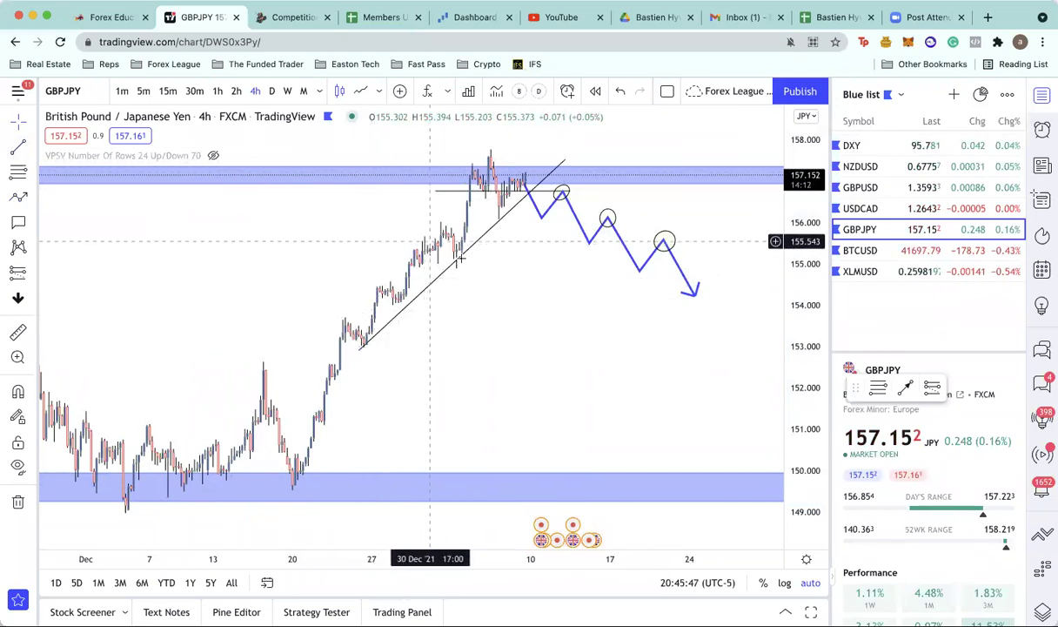
{"action": "left_click", "coordinate": [493, 223]}
{"action": "key", "text": "Delete"}
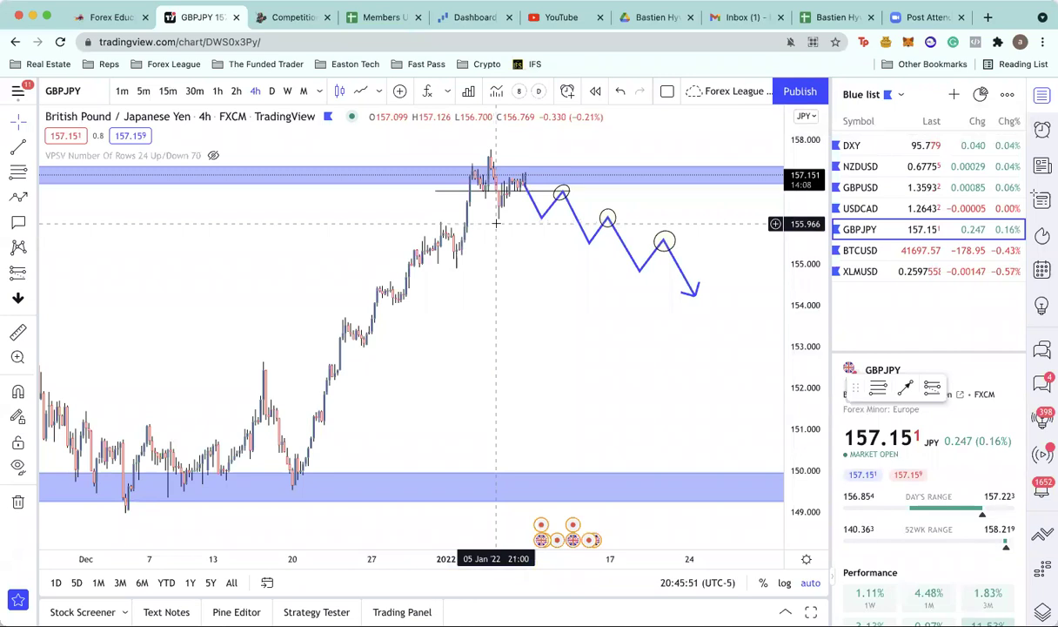
Circle the latest 4-hour candles inside the upper zone with an ellipse at the start of the bearish path.
{"action": "scroll", "coordinate": [488, 236], "scroll_direction": "up", "scroll_amount": 2}
{"action": "scroll", "coordinate": [488, 236], "scroll_direction": "up", "scroll_amount": 1}
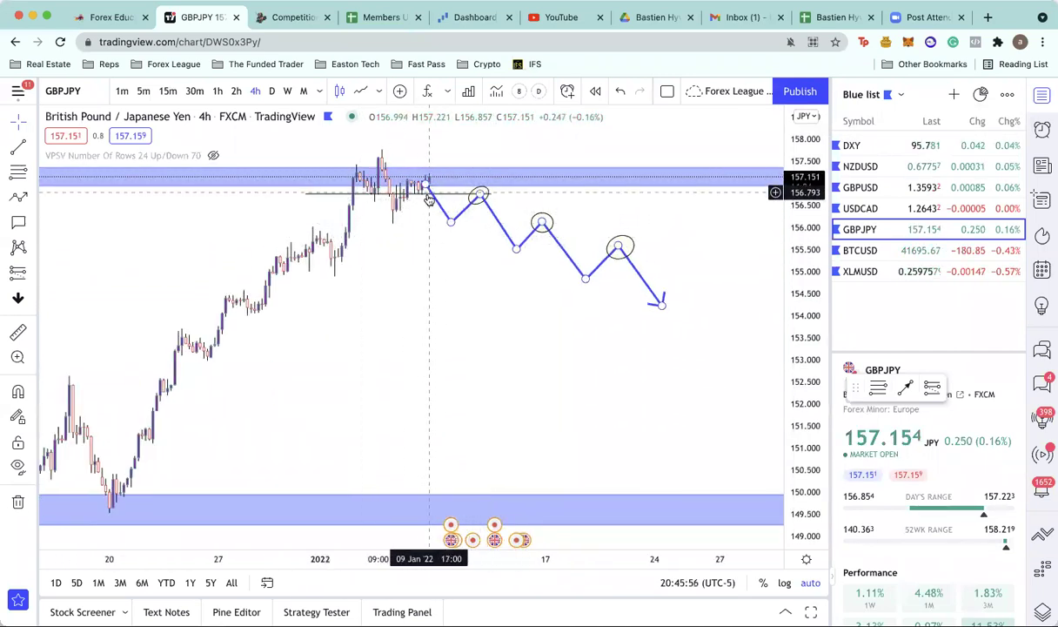
{"action": "left_click", "coordinate": [34, 200]}
{"action": "left_click", "coordinate": [87, 278]}
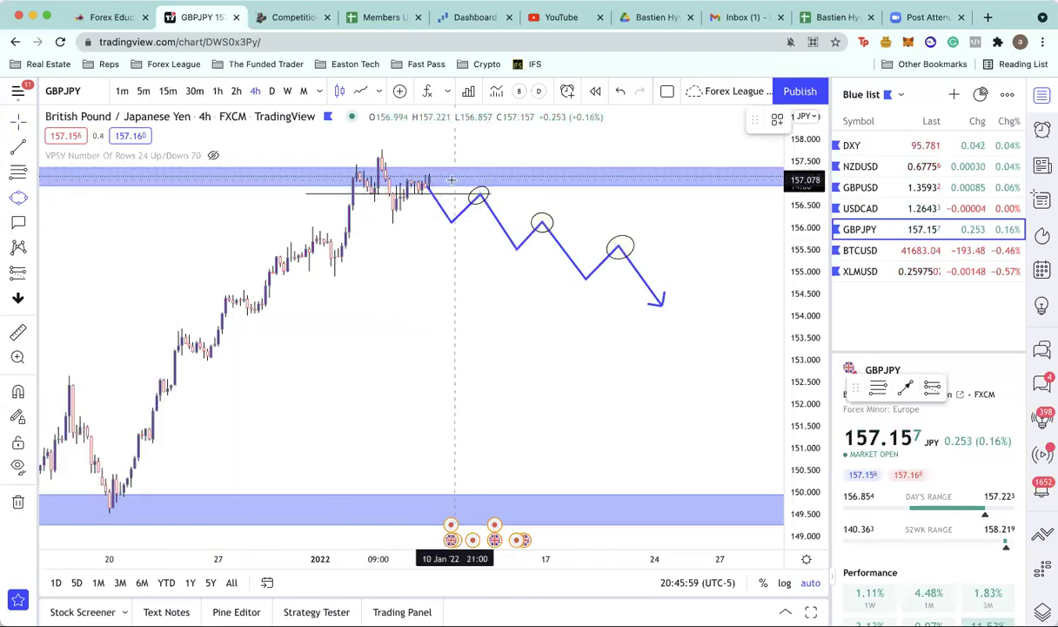
{"action": "left_click_drag", "start_coordinate": [441, 173], "coordinate": [407, 179]}
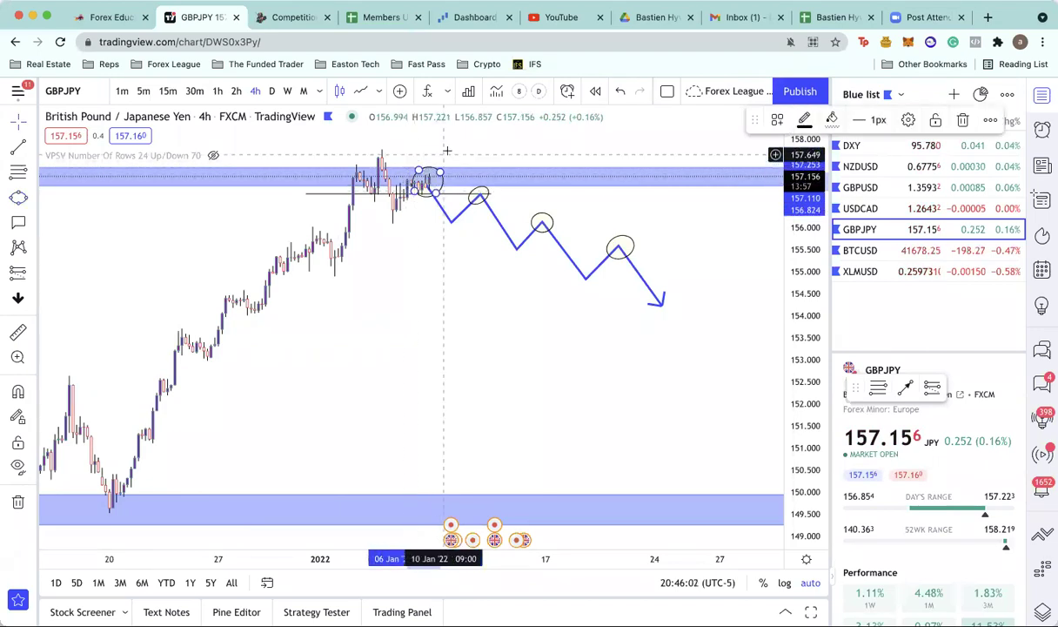
Draw a rectangle from about 157.173 down to 156.523 beside the circled candles, ending on 10 January 2022.
{"action": "left_click", "coordinate": [34, 202]}
{"action": "left_click", "coordinate": [87, 252]}
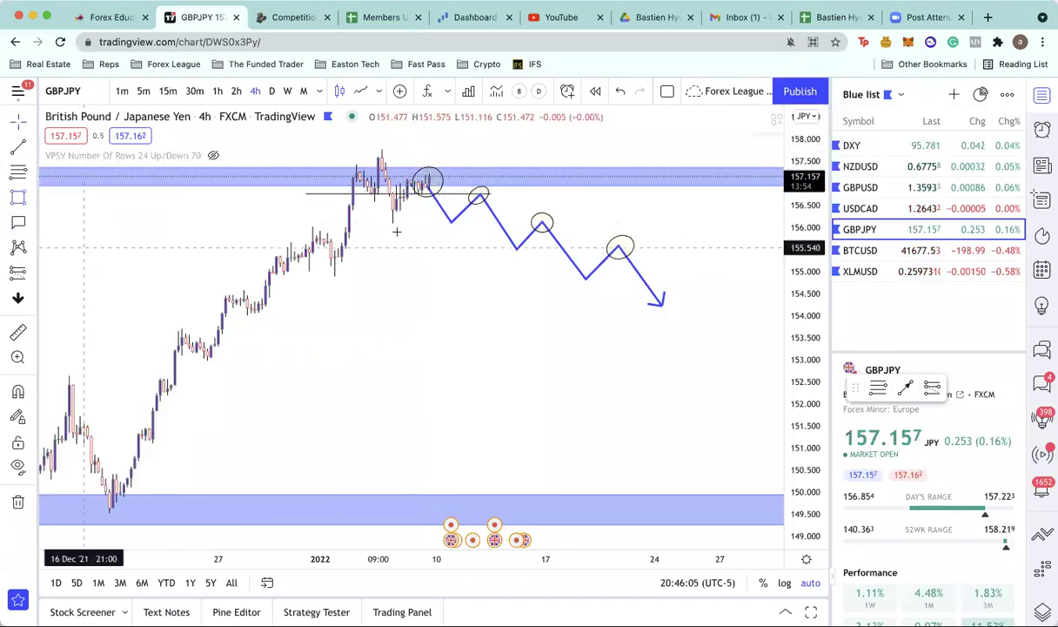
{"action": "left_click", "coordinate": [438, 182]}
{"action": "left_click", "coordinate": [451, 205]}
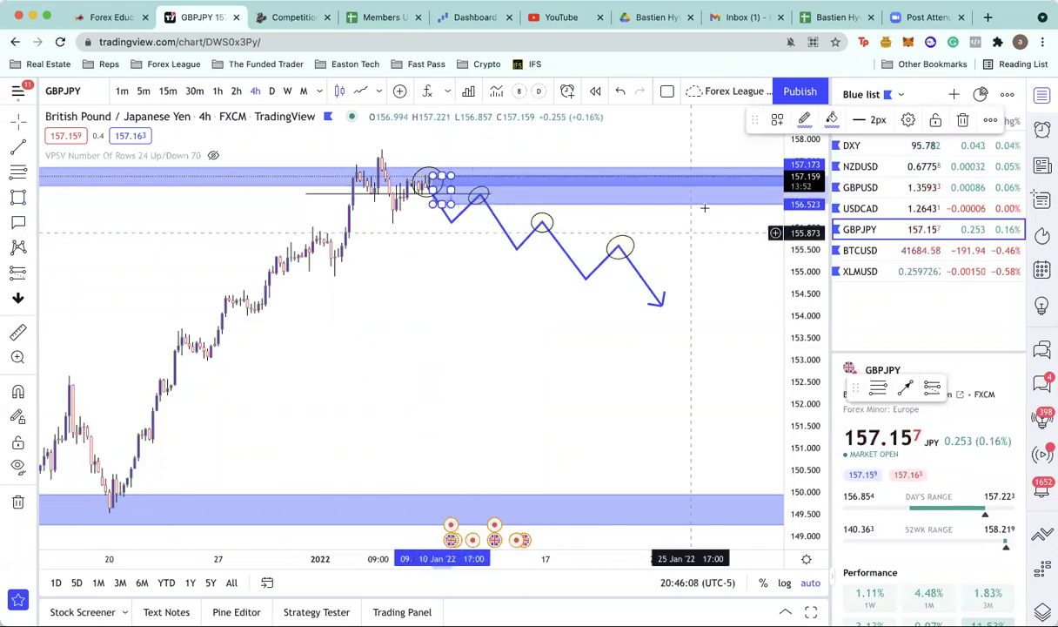
Turn off the small rectangle's right extension, give it a red background at 35% opacity, and narrow it to the latest 4-hour candles.
{"action": "left_click", "coordinate": [910, 120]}
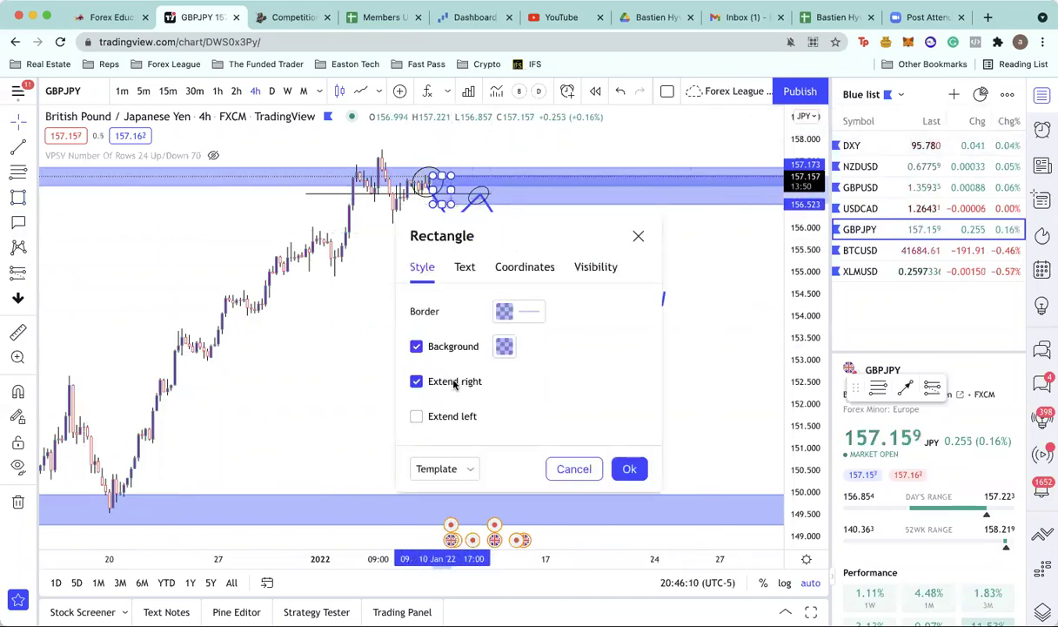
{"action": "left_click", "coordinate": [435, 381]}
{"action": "left_click", "coordinate": [519, 310]}
{"action": "left_click", "coordinate": [519, 311]}
{"action": "left_click", "coordinate": [504, 346]}
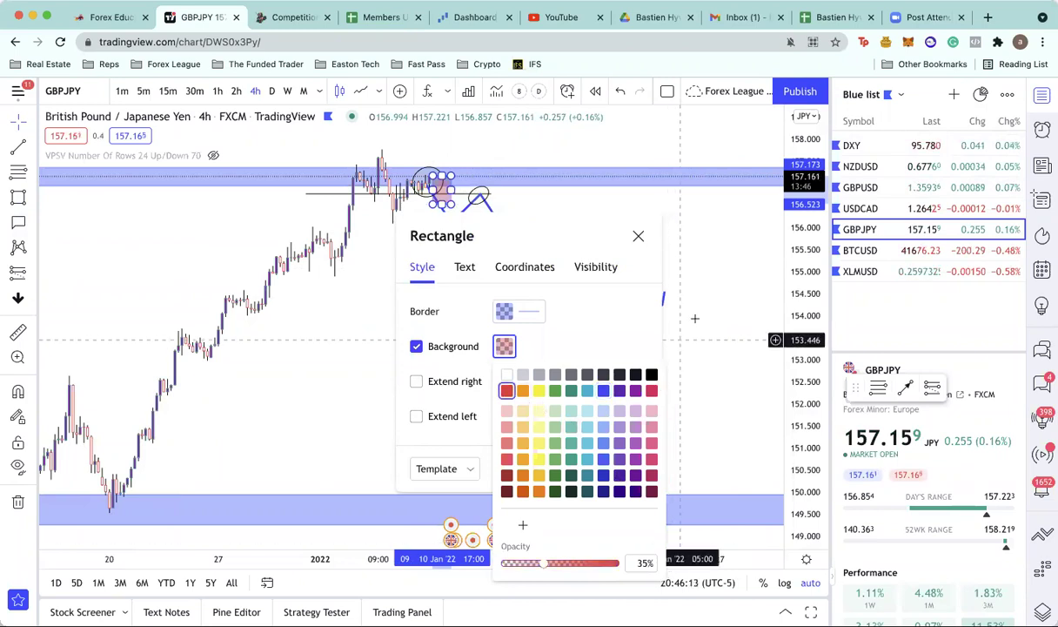
{"action": "left_click", "coordinate": [638, 235]}
{"action": "left_click_drag", "start_coordinate": [453, 191], "coordinate": [422, 199]}
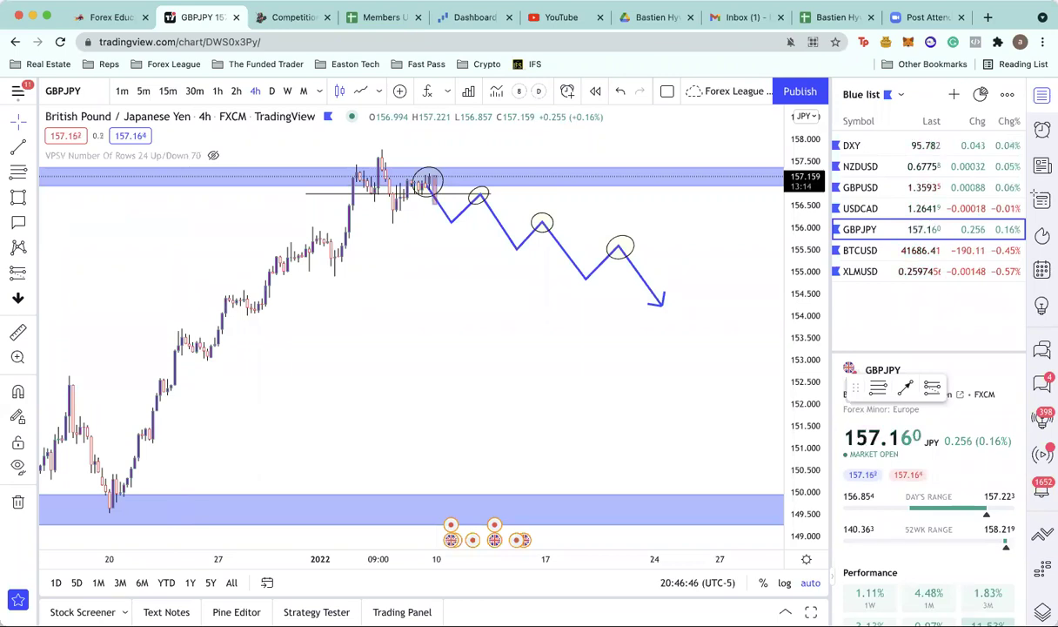
Measure the GBPJPY drop from about 156.824 down to the upper edge of the lower zone, then clear the measurement.
{"action": "left_click", "coordinate": [508, 195], "text": "shift"}
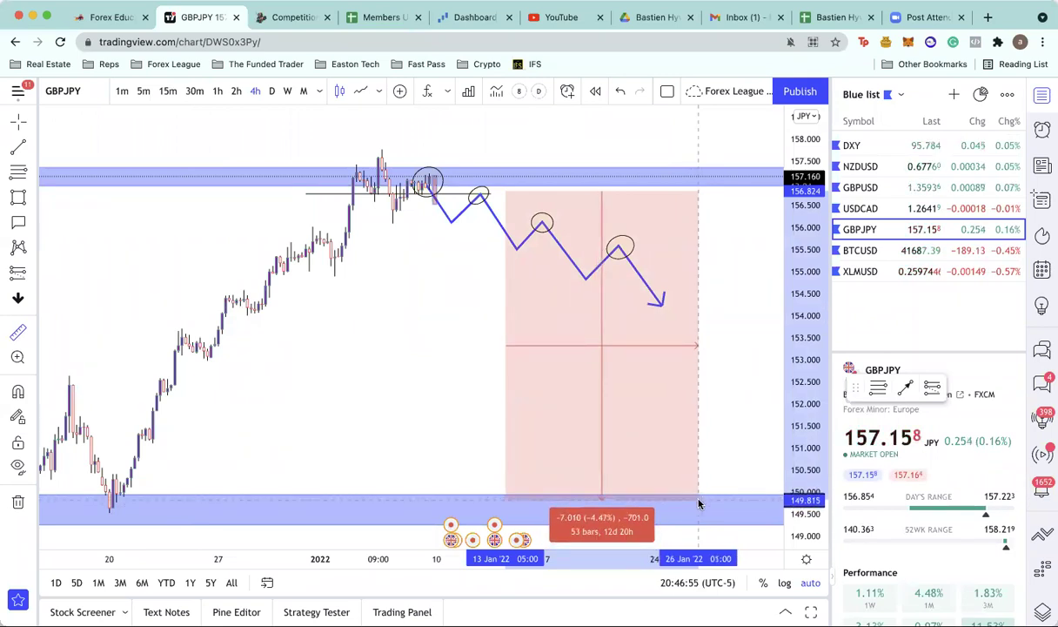
{"action": "left_click", "coordinate": [691, 495]}
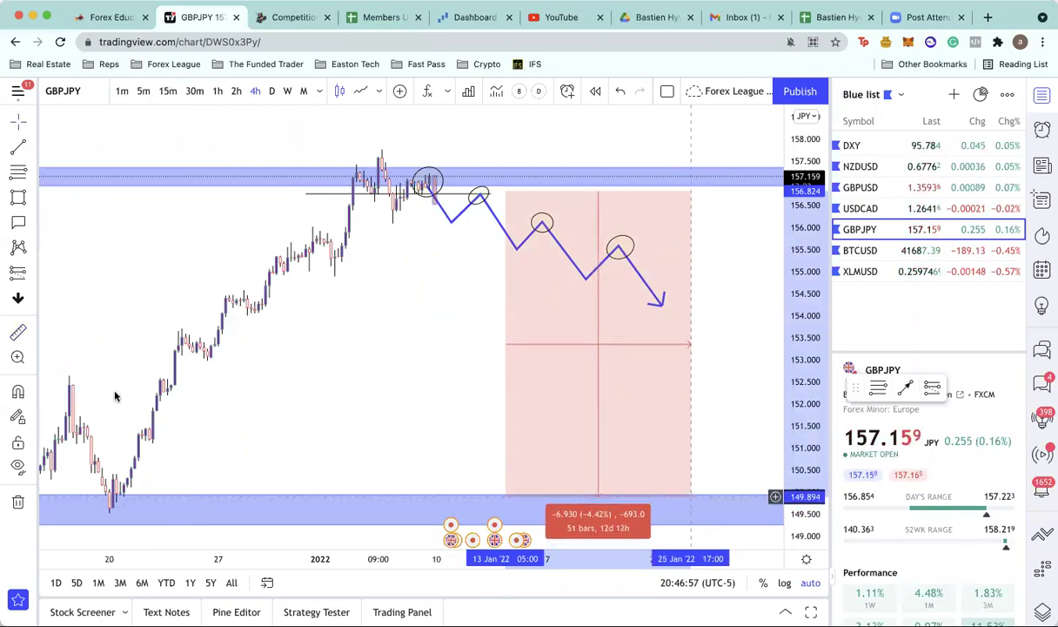
{"action": "left_click", "coordinate": [422, 271]}
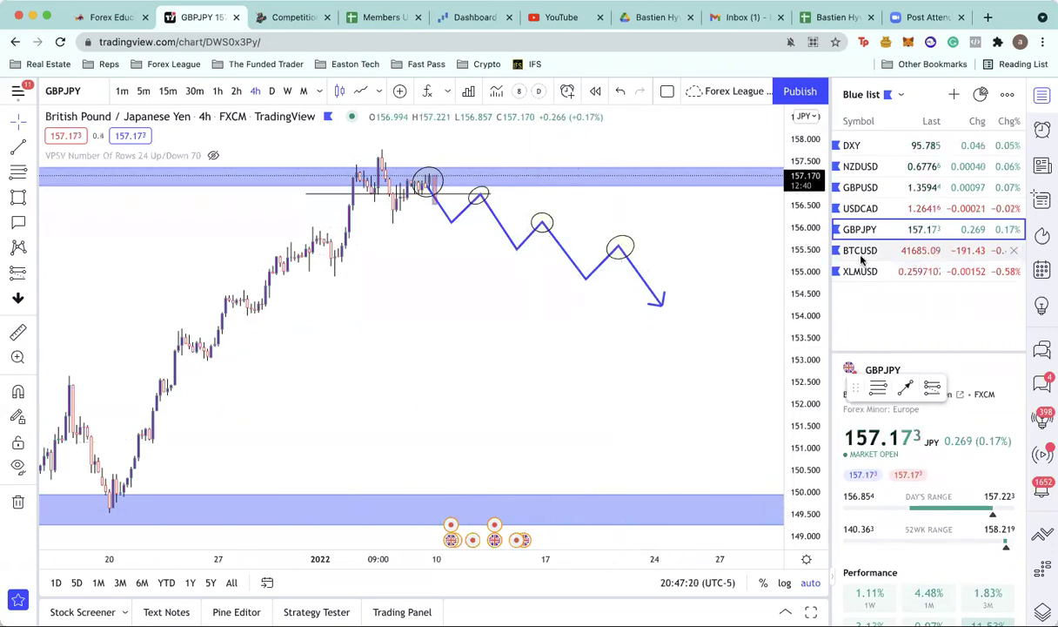
Move GBPJPY directly below NZDUSD in the watchlist and open the NZDUSD chart.
{"action": "left_click_drag", "start_coordinate": [887, 230], "coordinate": [876, 187]}
{"action": "left_click", "coordinate": [877, 169]}
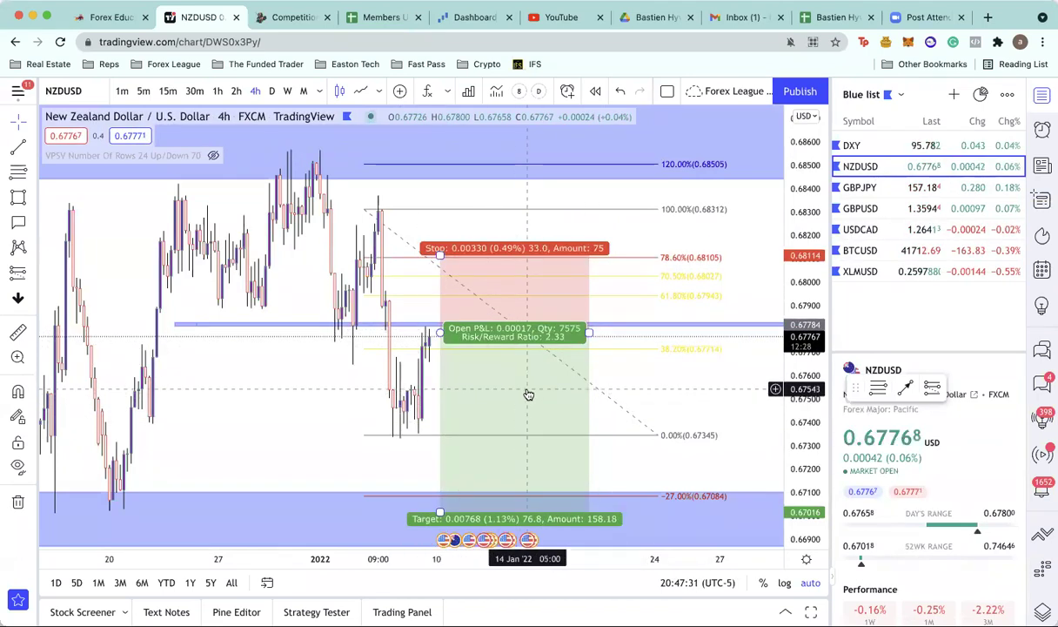
Open the BTCUSD chart from the watchlist and switch it to the weekly timeframe.
{"action": "left_click", "coordinate": [890, 253]}
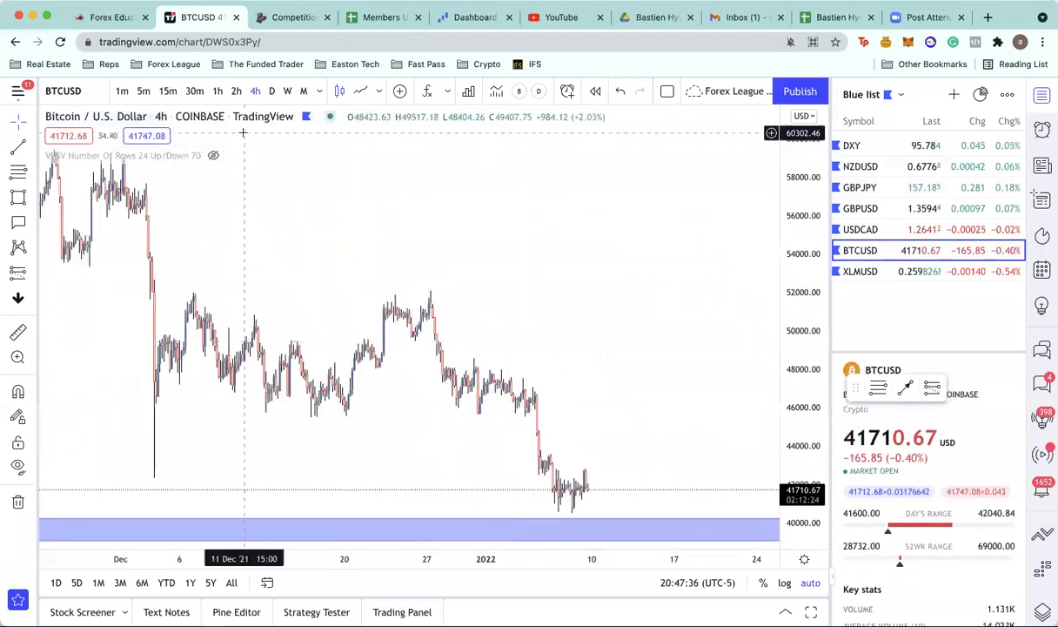
{"action": "left_click", "coordinate": [287, 91]}
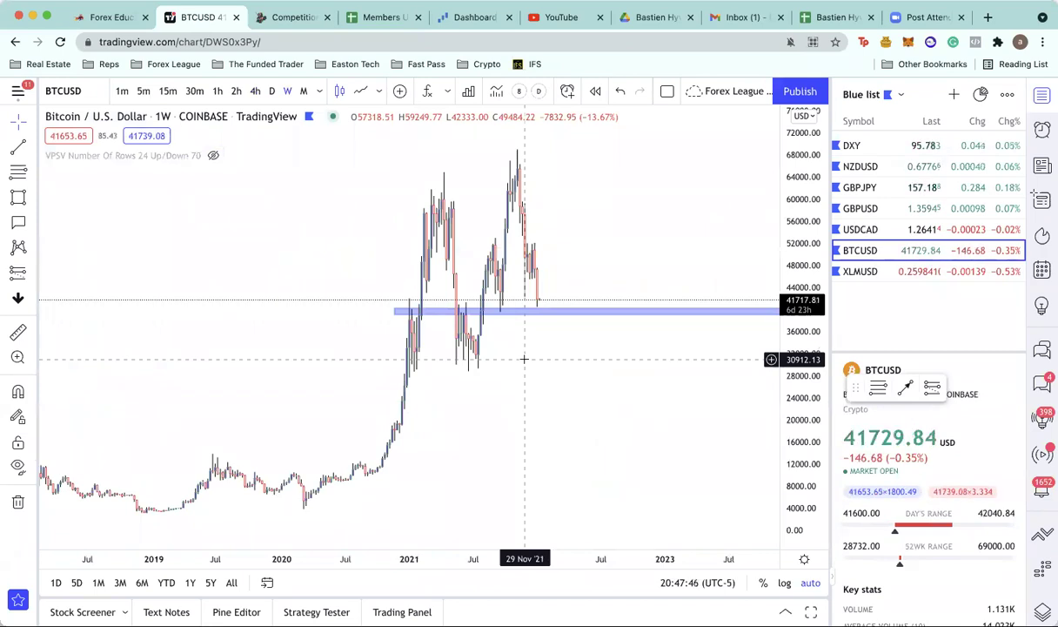
{"action": "scroll", "coordinate": [609, 277], "scroll_direction": "up", "scroll_amount": 2}
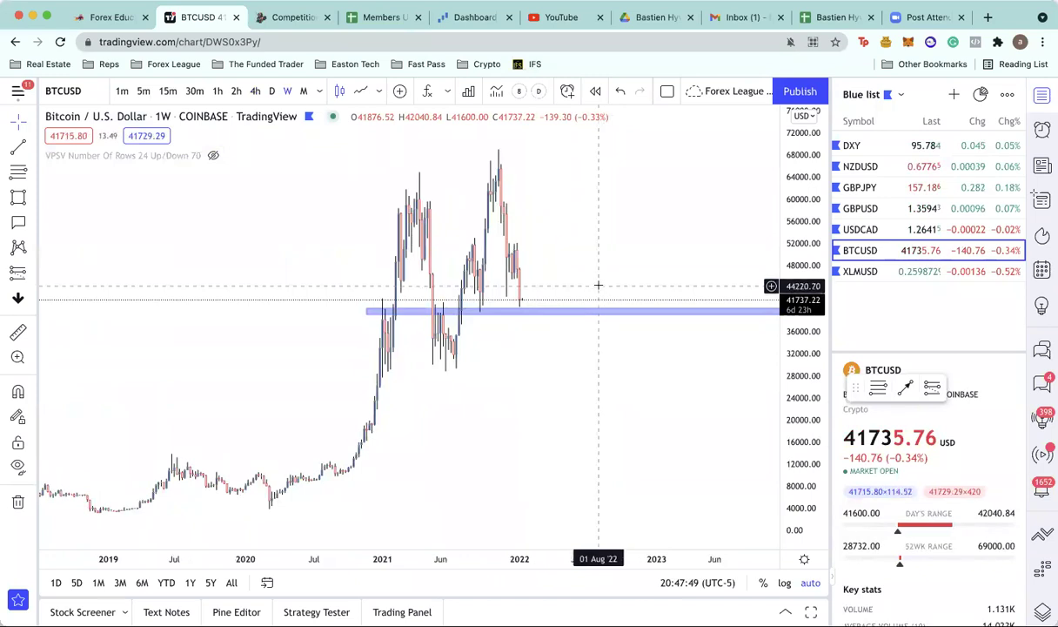
{"action": "scroll", "coordinate": [598, 285], "scroll_direction": "up", "scroll_amount": 1}
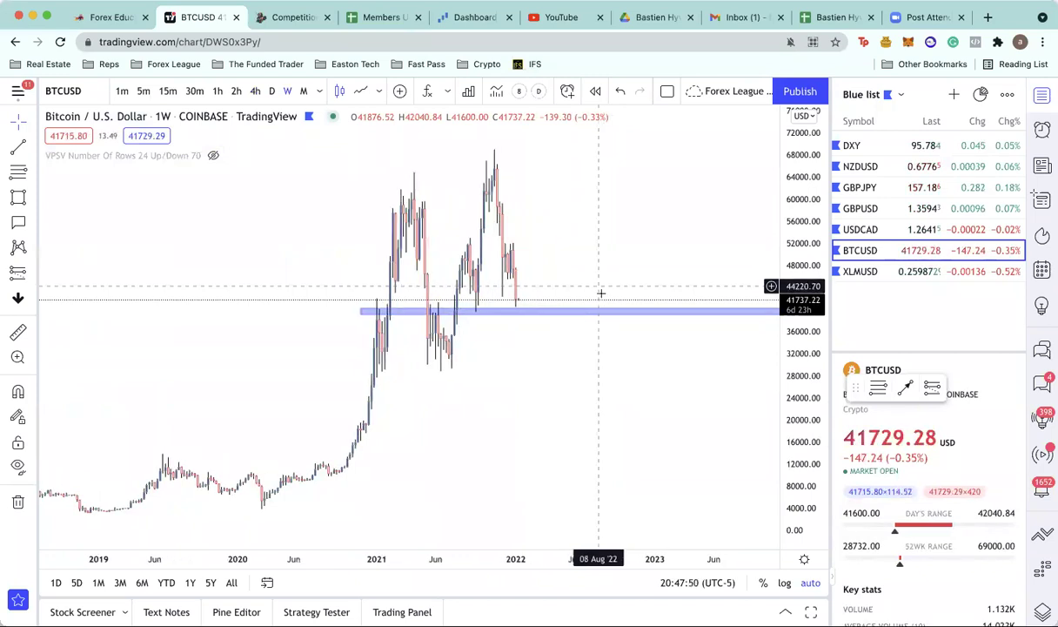
Measure possible weekly BTCUSD bounces from just above the 40,000 support zone three times, ending between about 44,900 and 46,200.
{"action": "left_click", "coordinate": [546, 304], "text": "shift"}
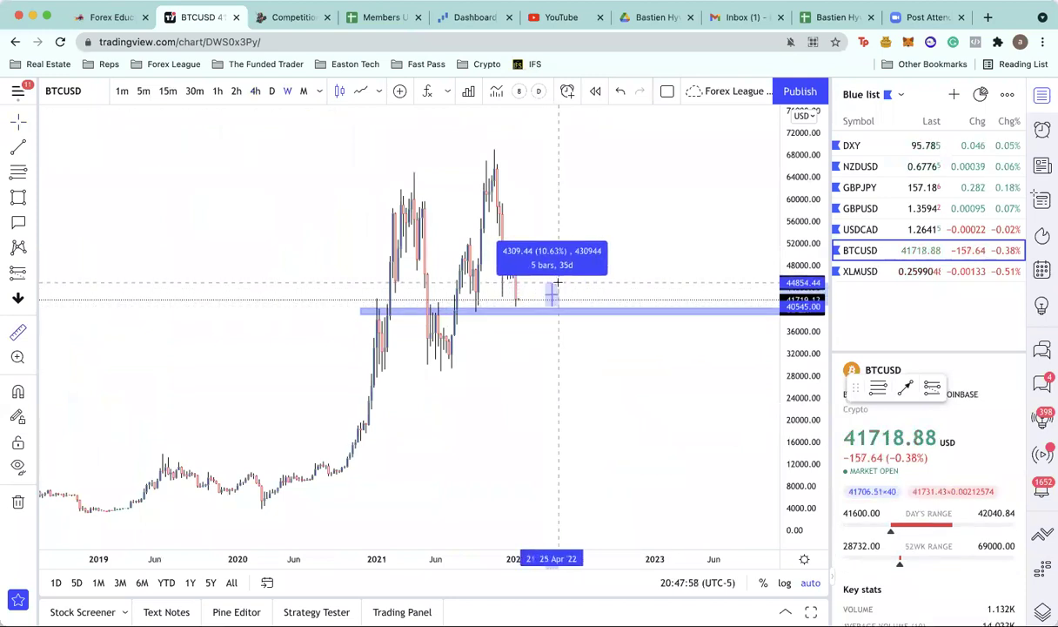
{"action": "left_click", "coordinate": [556, 283]}
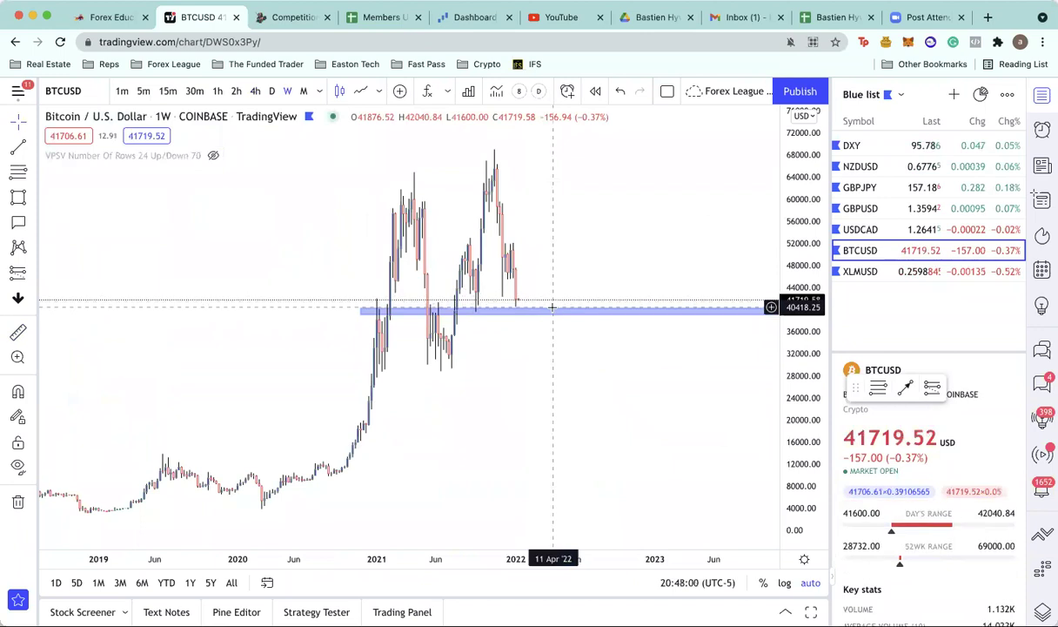
{"action": "left_click", "coordinate": [551, 304], "text": "shift"}
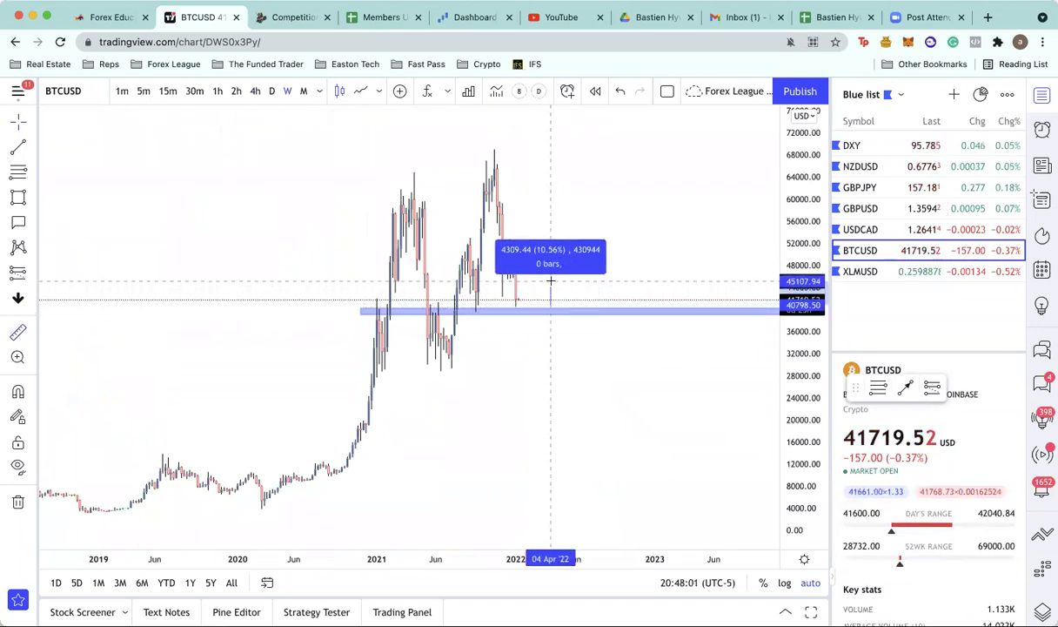
{"action": "left_click", "coordinate": [552, 287]}
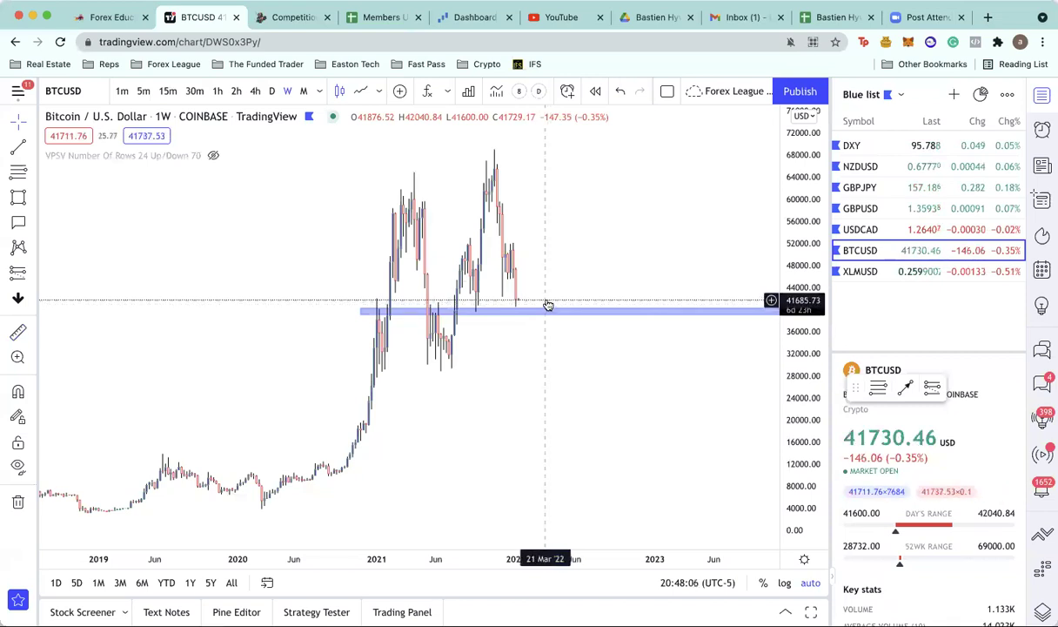
{"action": "left_click", "coordinate": [545, 301], "text": "shift"}
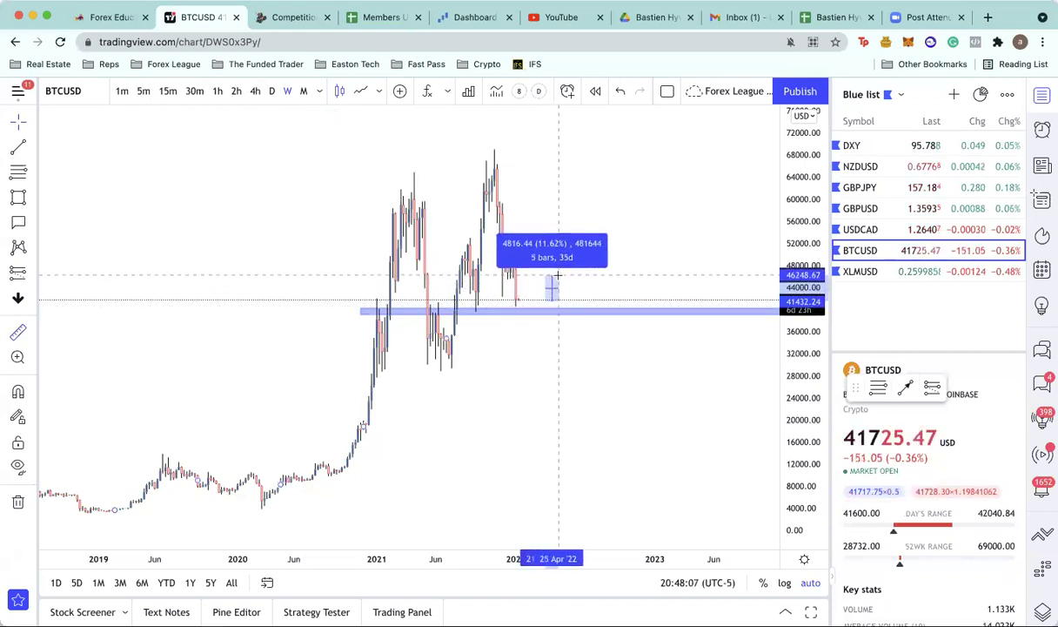
{"action": "left_click", "coordinate": [576, 278]}
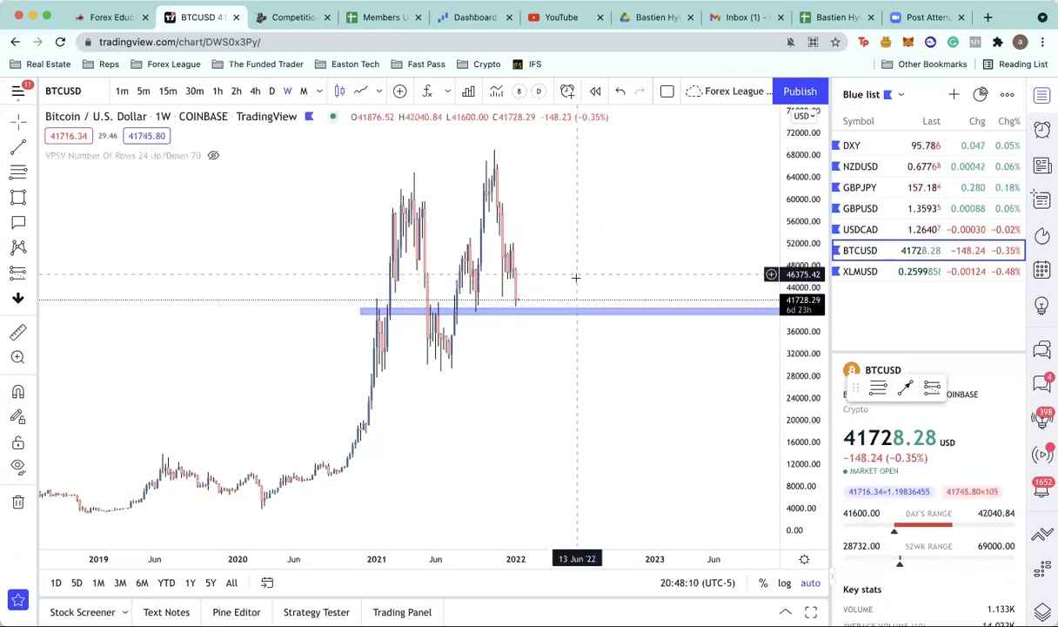
Measure the early parts of the weekly BTCUSD rallies off the summer 2021 lows and in October 2021.
{"action": "left_click", "coordinate": [453, 359], "text": "shift"}
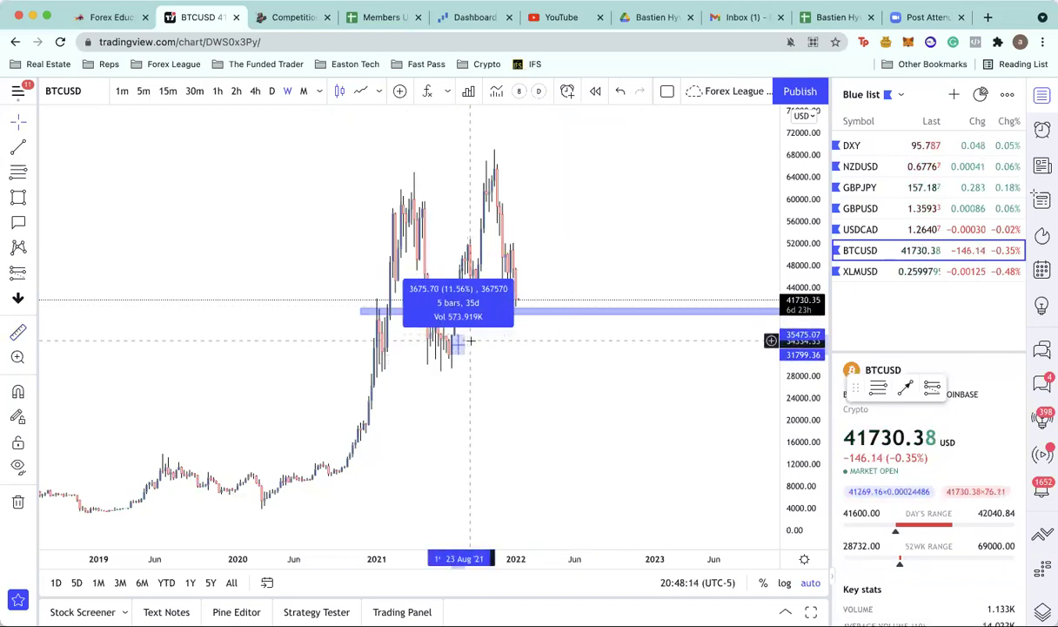
{"action": "left_click", "coordinate": [461, 348]}
{"action": "left_click", "coordinate": [489, 293], "text": "shift"}
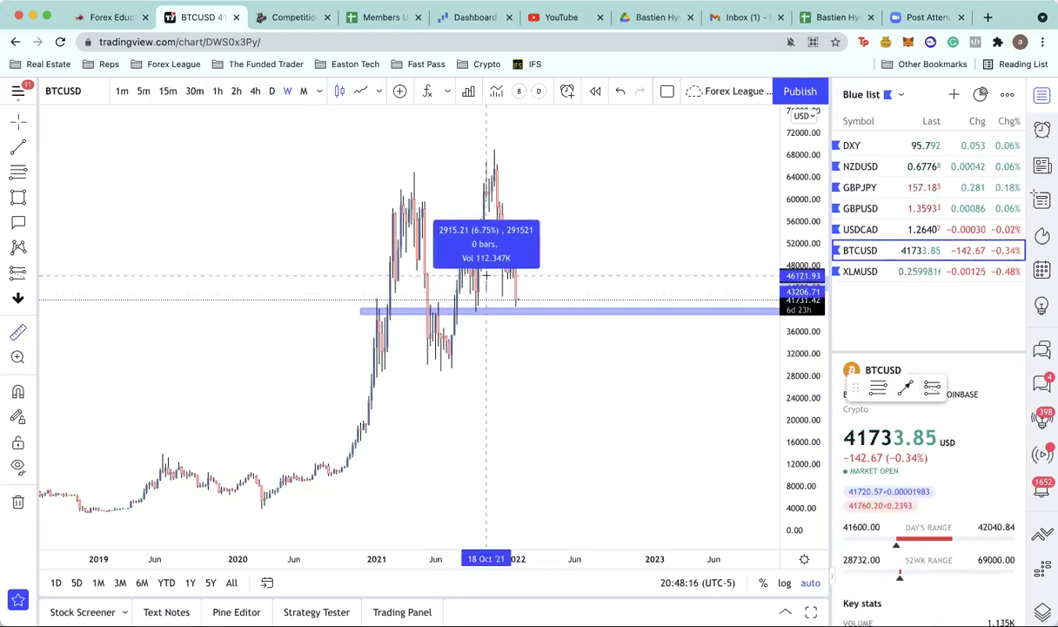
{"action": "left_click", "coordinate": [489, 265]}
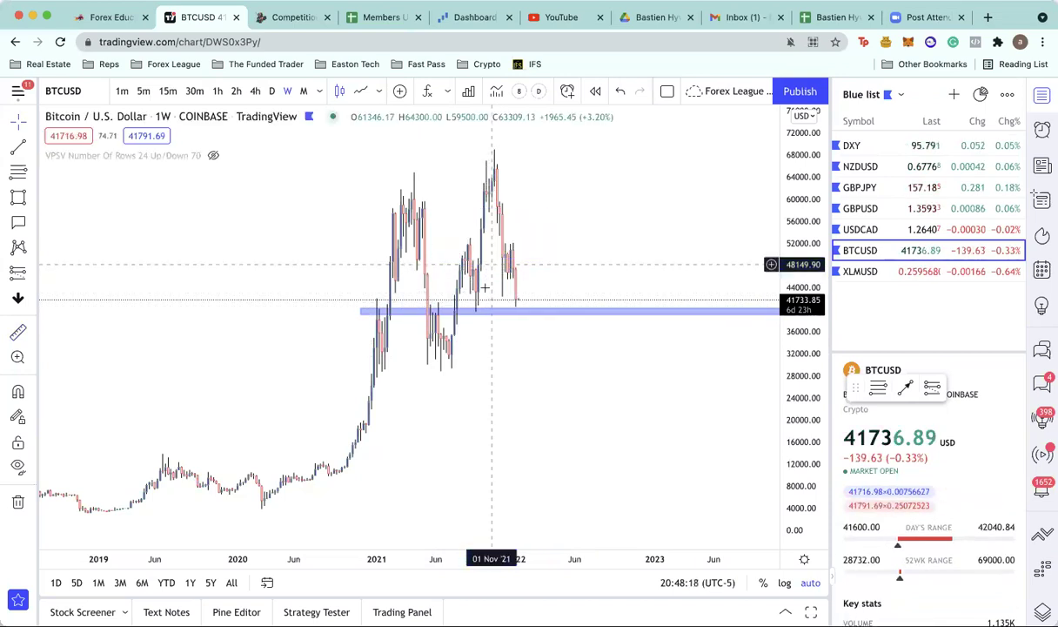
Measure the small weekly BTCUSD advances in October 2020 and around August 2020.
{"action": "left_click", "coordinate": [344, 477], "text": "shift"}
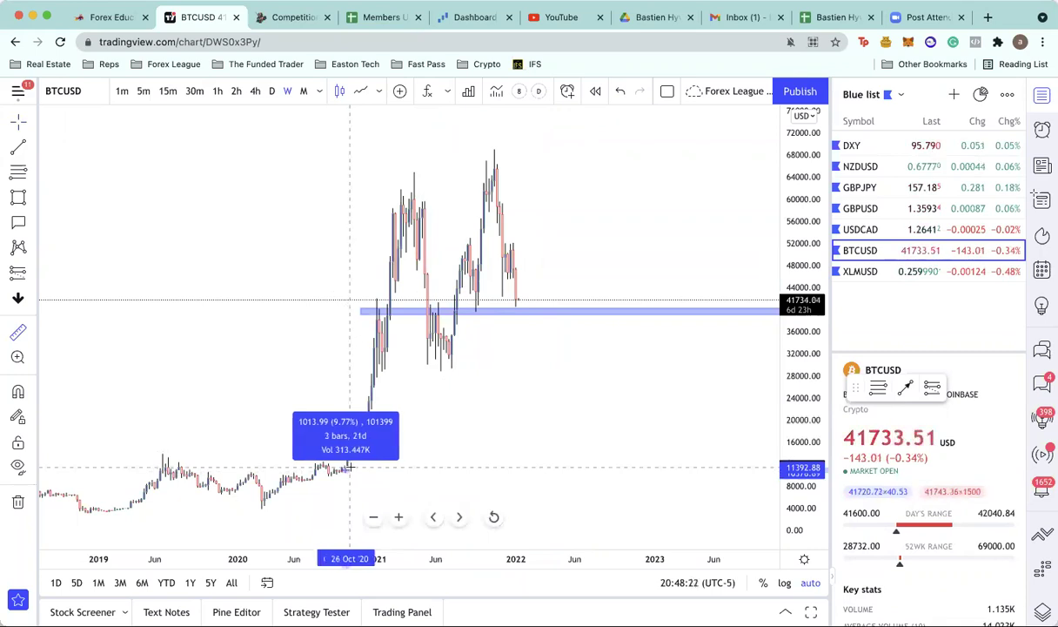
{"action": "left_click", "coordinate": [353, 469]}
{"action": "left_click", "coordinate": [315, 474], "text": "shift"}
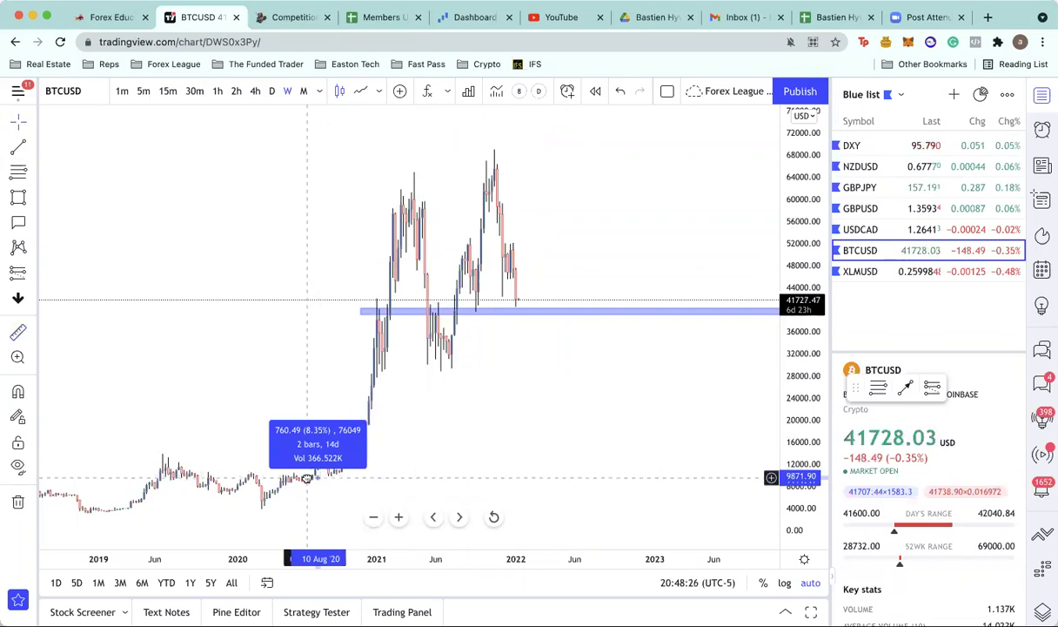
{"action": "left_click", "coordinate": [308, 478]}
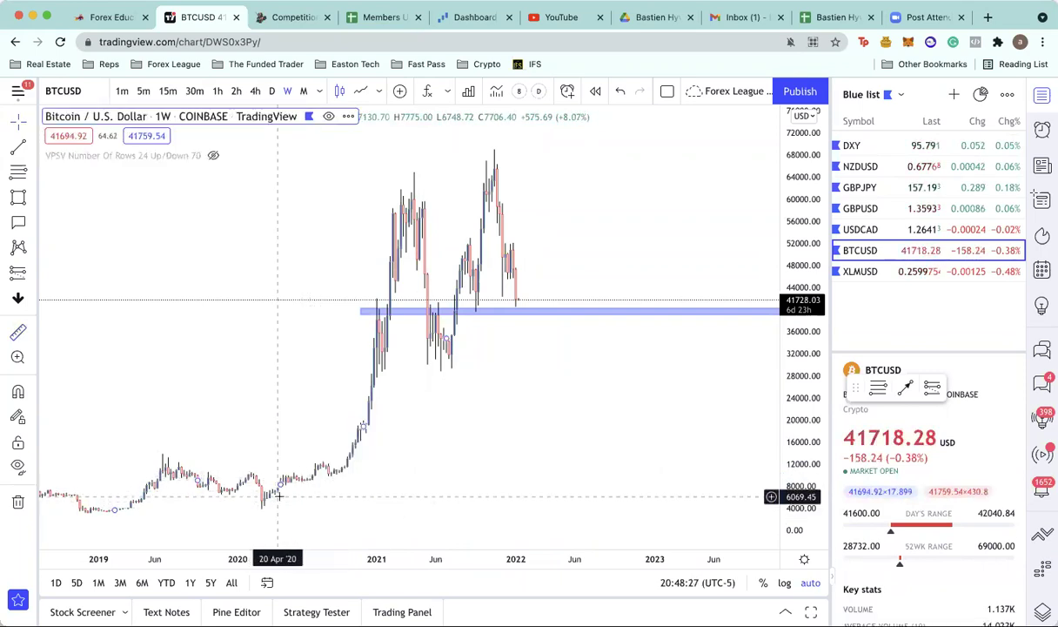
Measure the weekly BTCUSD advances in April–May 2019 and around August 2017.
{"action": "scroll", "coordinate": [274, 492], "scroll_direction": "down", "scroll_amount": 3}
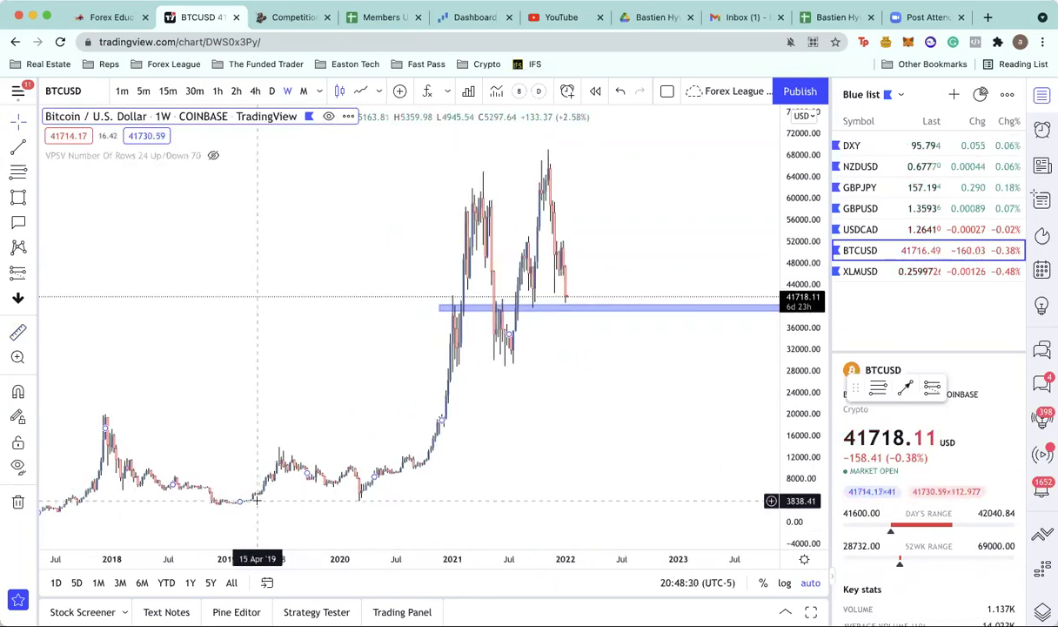
{"action": "left_click", "coordinate": [256, 501], "text": "shift"}
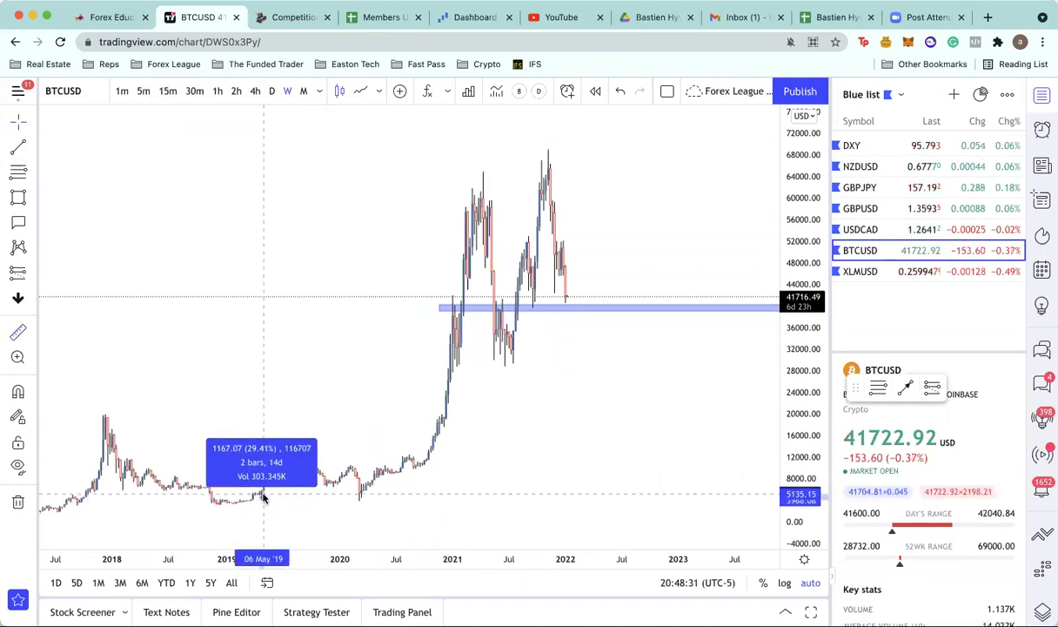
{"action": "left_click", "coordinate": [264, 497]}
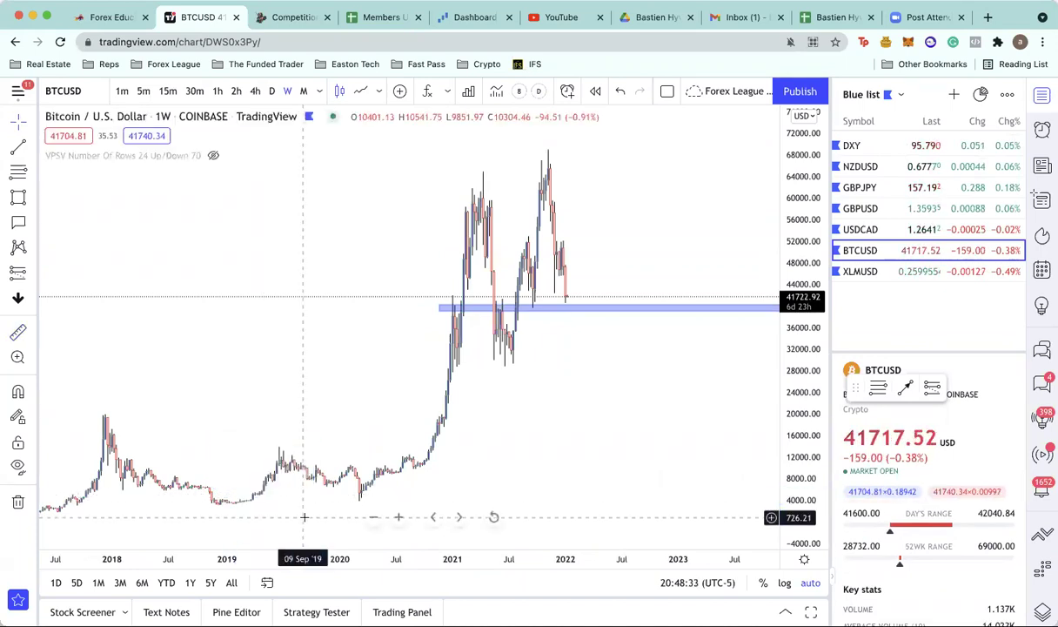
{"action": "scroll", "coordinate": [335, 492], "scroll_direction": "down", "scroll_amount": 4}
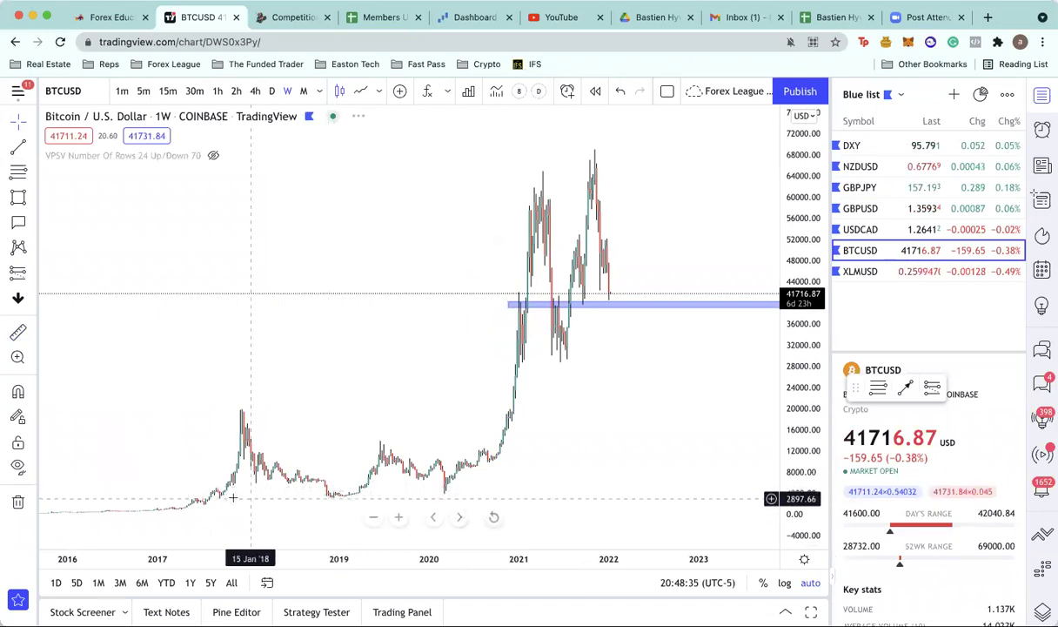
{"action": "left_click", "coordinate": [208, 502], "text": "shift"}
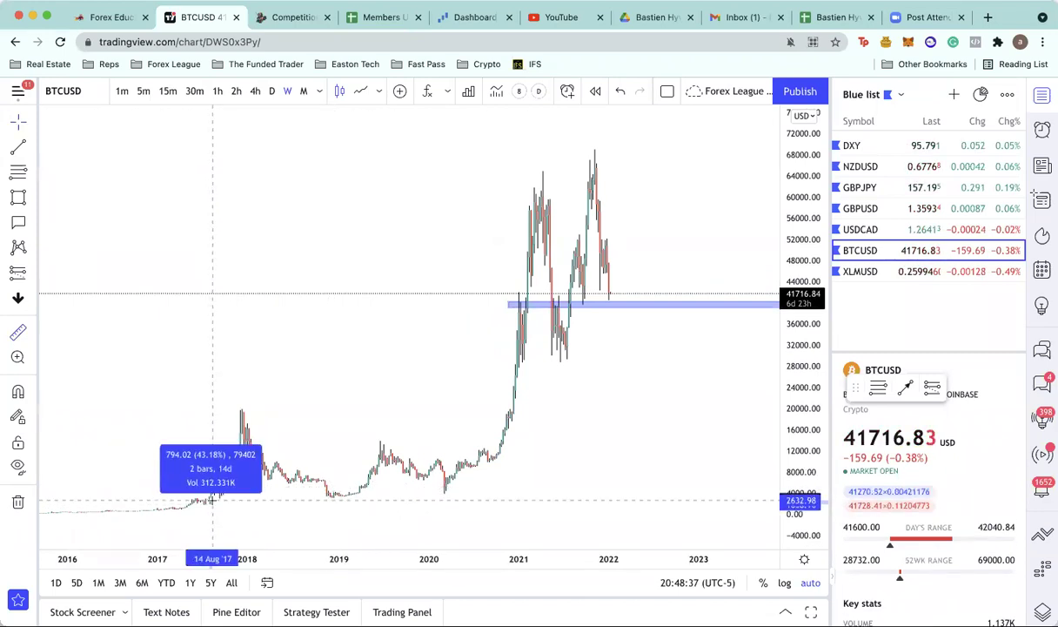
{"action": "left_click", "coordinate": [209, 502]}
Measure the February 2021 weekly BTCUSD rise from about 33,089 to 38,729, then clear the measurement.
{"action": "scroll", "coordinate": [619, 382], "scroll_direction": "up", "scroll_amount": 5}
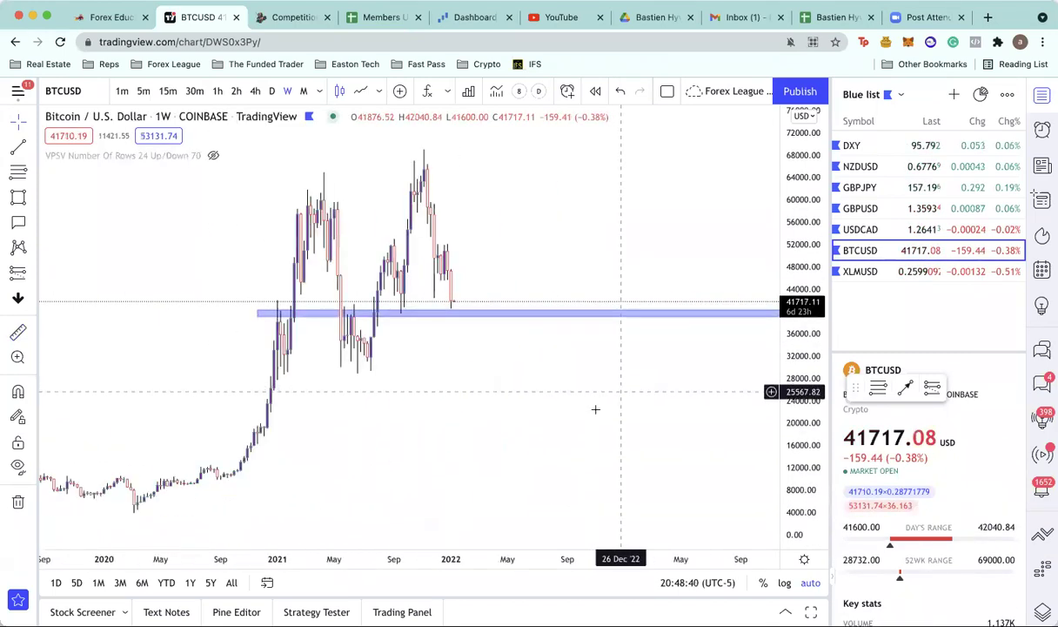
{"action": "left_click", "coordinate": [296, 349], "text": "shift"}
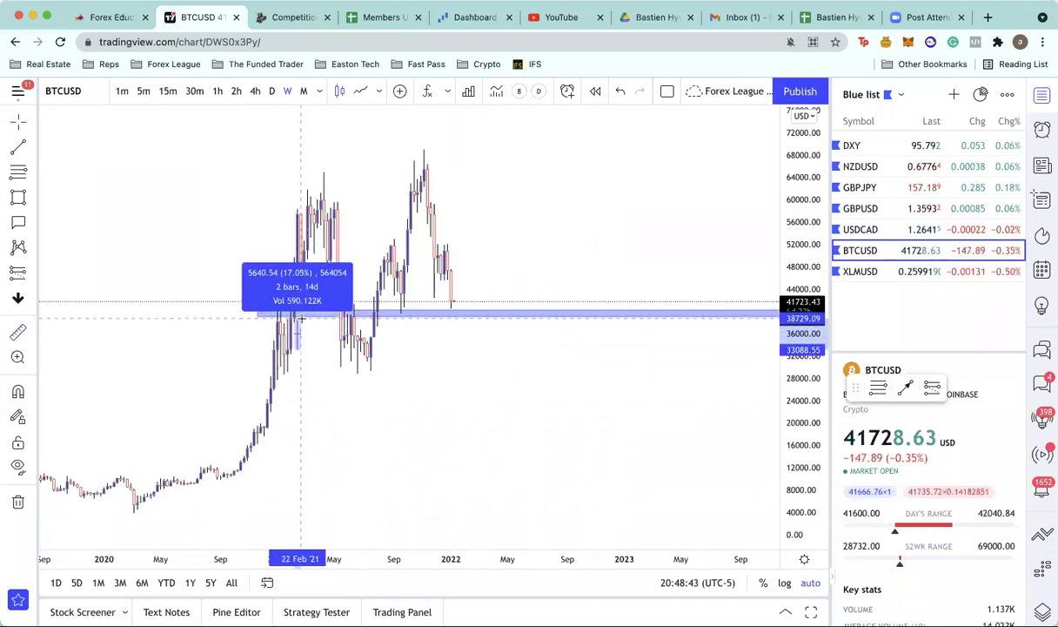
{"action": "left_click", "coordinate": [299, 318]}
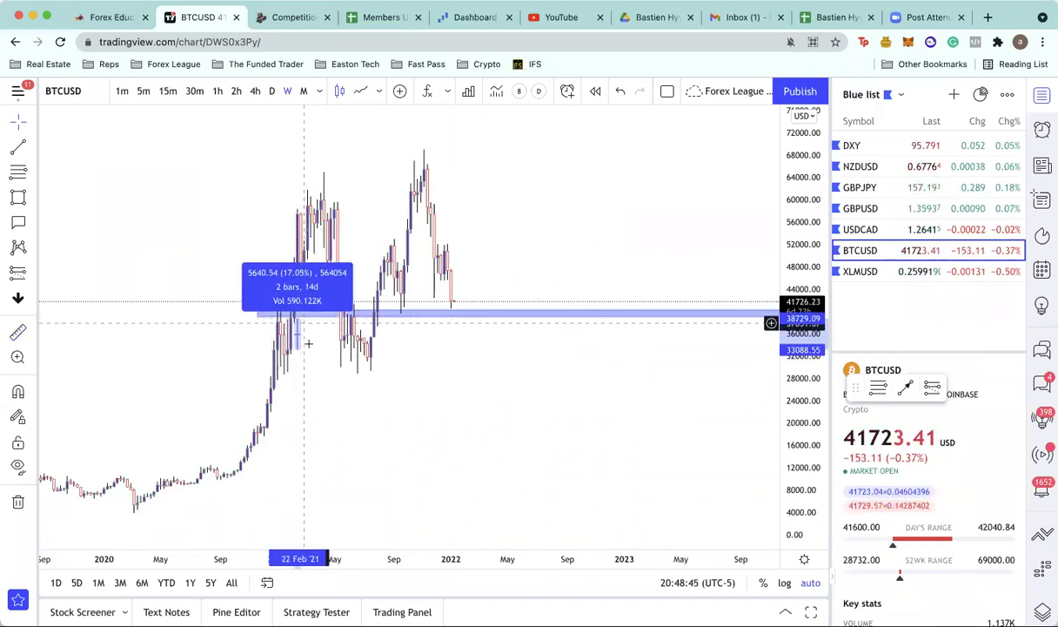
{"action": "left_click", "coordinate": [303, 475]}
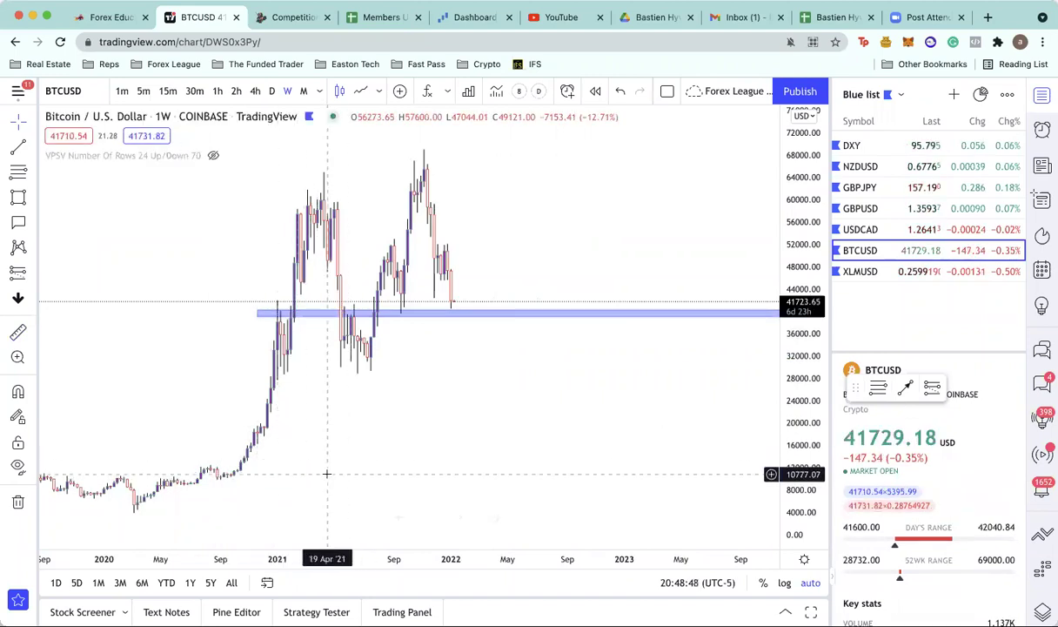
Measure potential BTCUSD upside from the current price above the support zone, up to about 46,626, then clear the measurement.
{"action": "left_click", "coordinate": [465, 302], "text": "shift"}
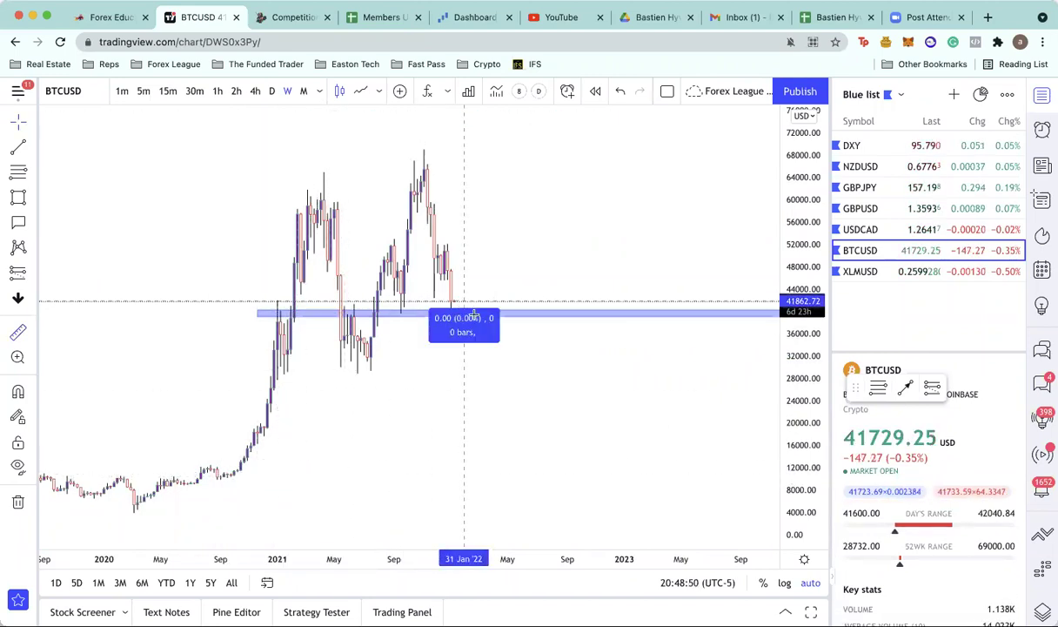
{"action": "left_click", "coordinate": [508, 284]}
{"action": "left_click", "coordinate": [485, 304], "text": "shift"}
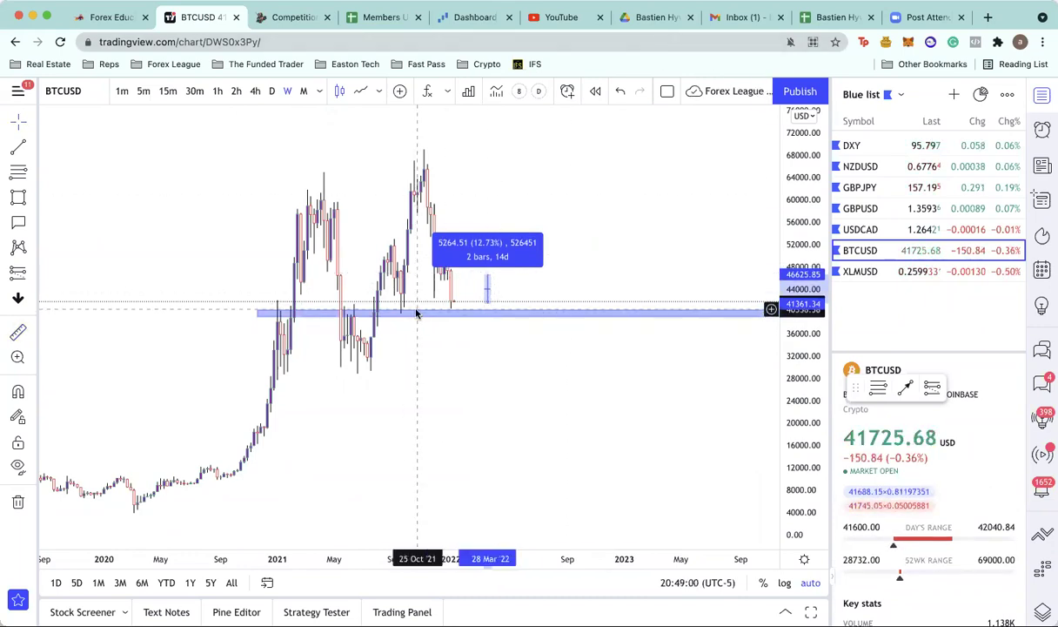
{"action": "left_click", "coordinate": [490, 331]}
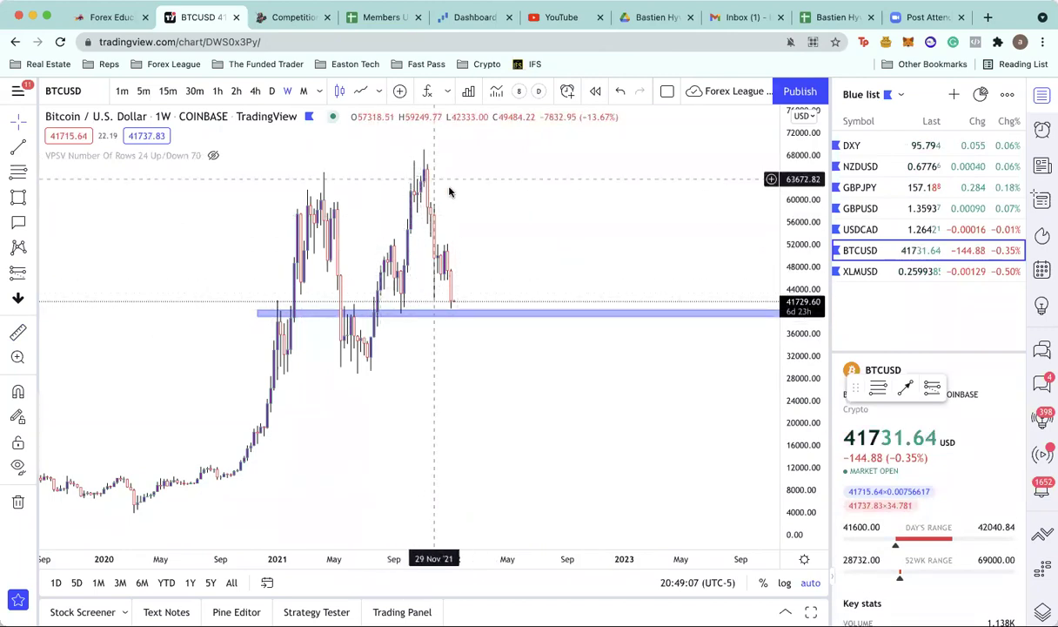
{"action": "left_click", "coordinate": [479, 294], "text": "shift"}
{"action": "left_click_drag", "start_coordinate": [479, 294], "coordinate": [506, 272]}
{"action": "scroll", "coordinate": [366, 244], "scroll_direction": "up", "scroll_amount": 2}
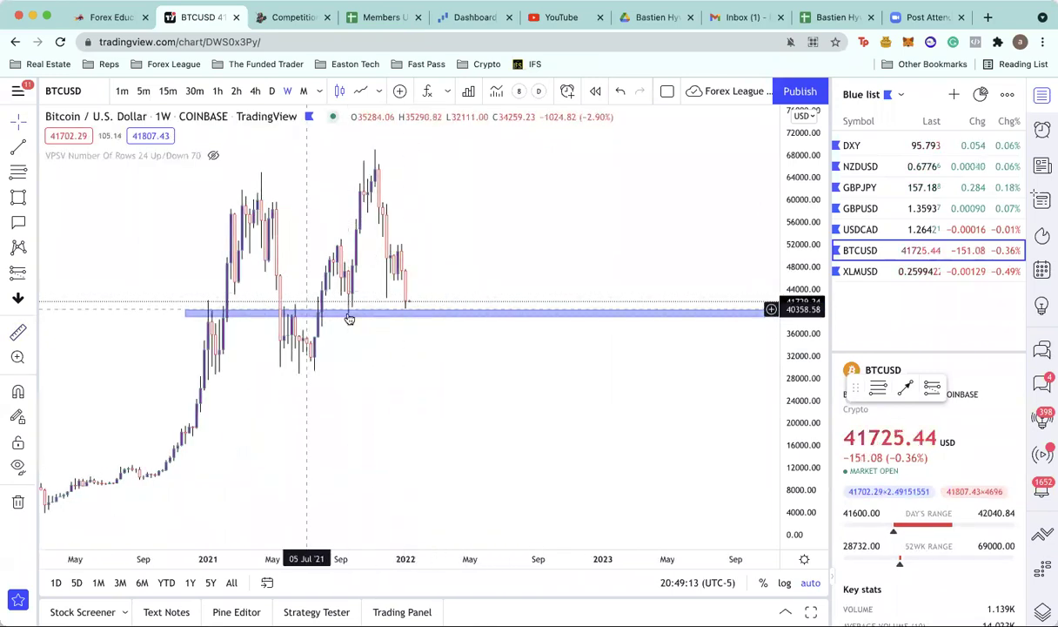
{"action": "left_click", "coordinate": [33, 198]}
{"action": "left_click", "coordinate": [74, 307]}
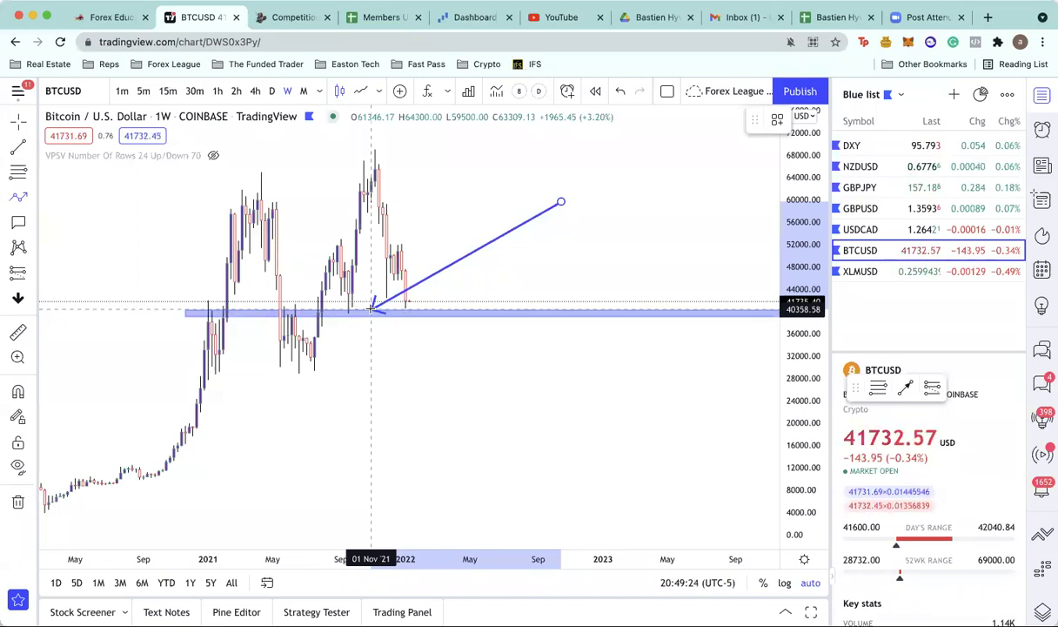
{"action": "double_click", "coordinate": [437, 313]}
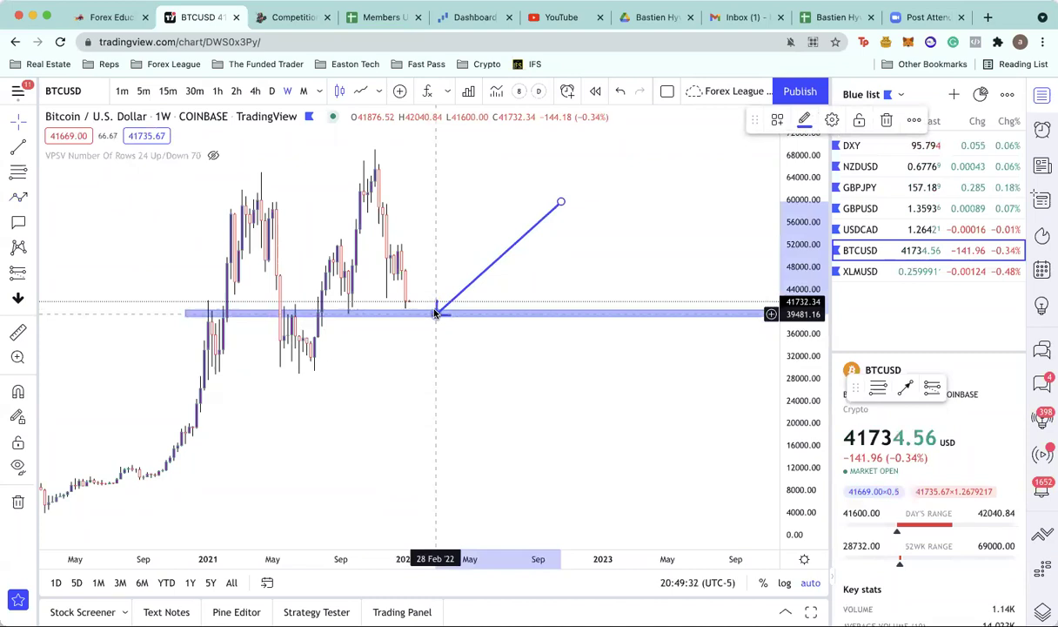
{"action": "key", "text": "Delete"}
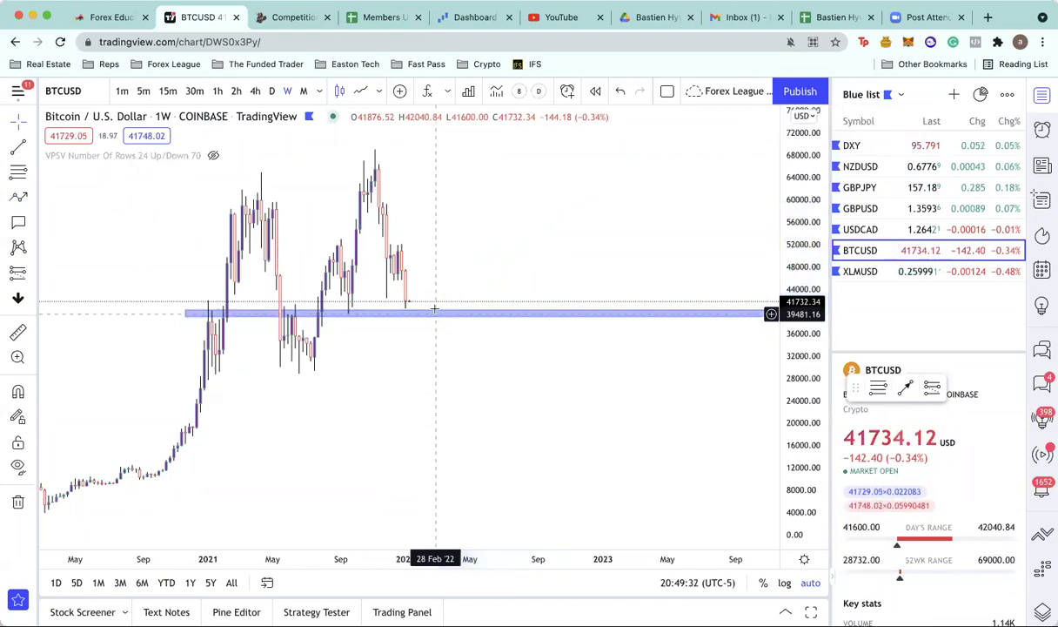
Draw a weekly BTCUSD support rectangle at about 30,582–31,459, from December 2020 to July 2021, and extend it right.
{"action": "left_click", "coordinate": [30, 195]}
{"action": "left_click", "coordinate": [91, 236]}
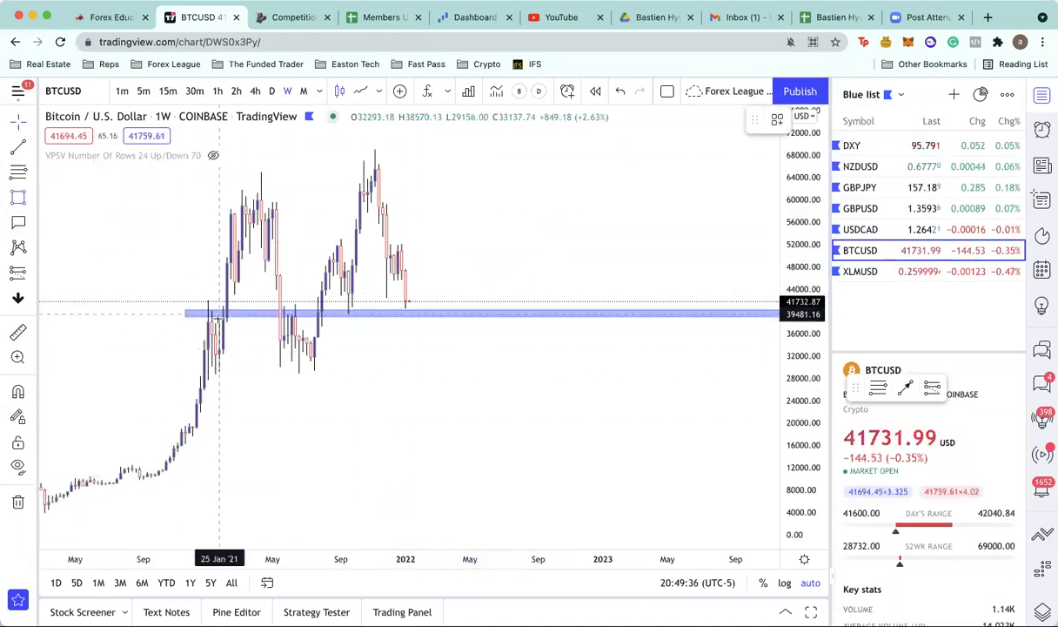
{"action": "left_click_drag", "start_coordinate": [192, 359], "coordinate": [311, 364]}
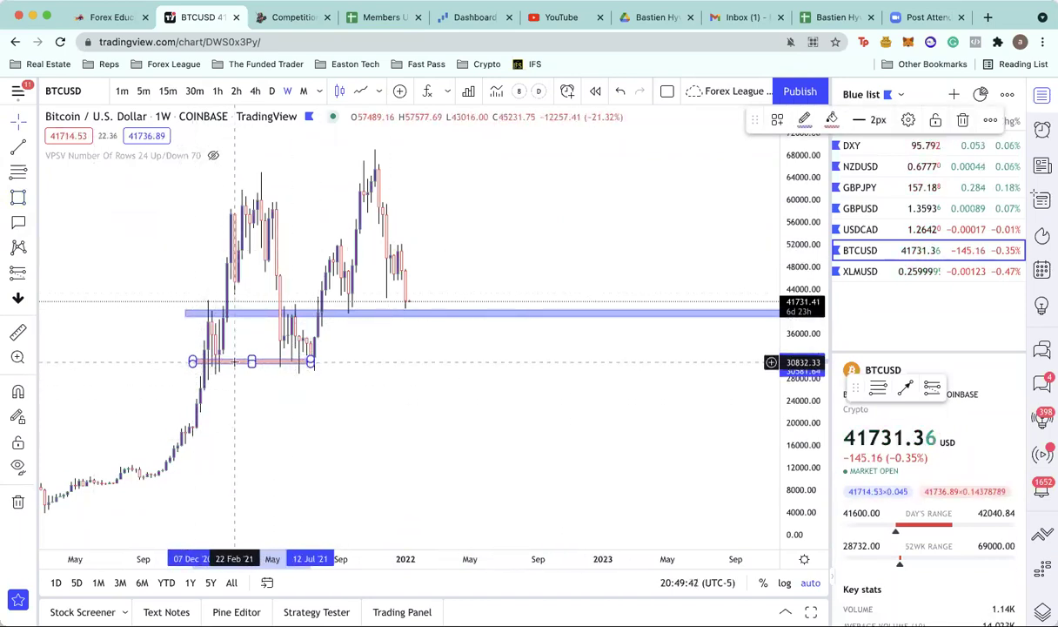
{"action": "left_click", "coordinate": [909, 121]}
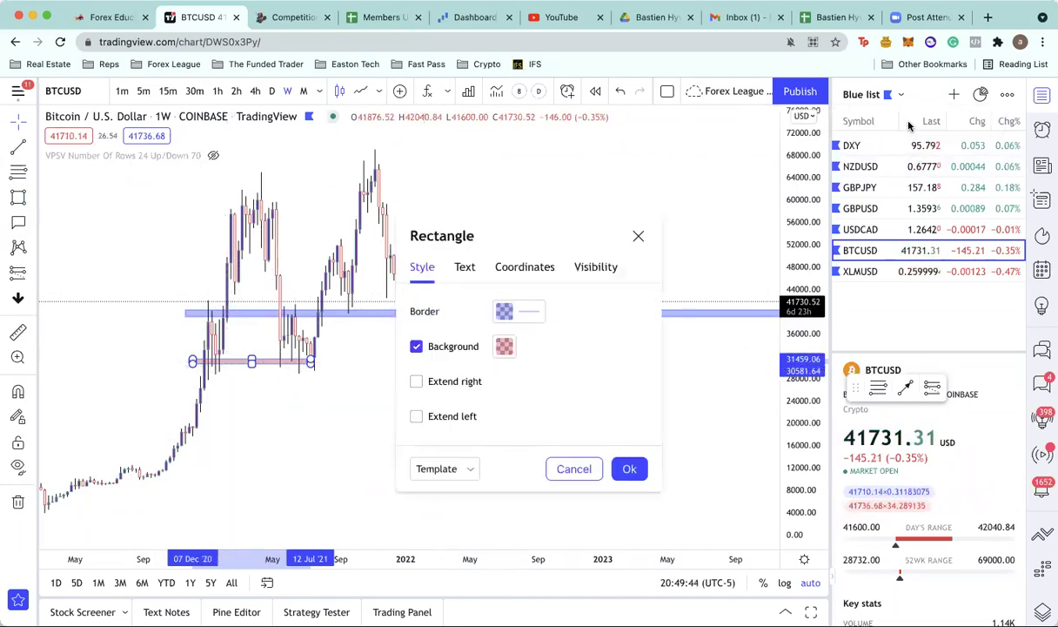
{"action": "left_click", "coordinate": [417, 381]}
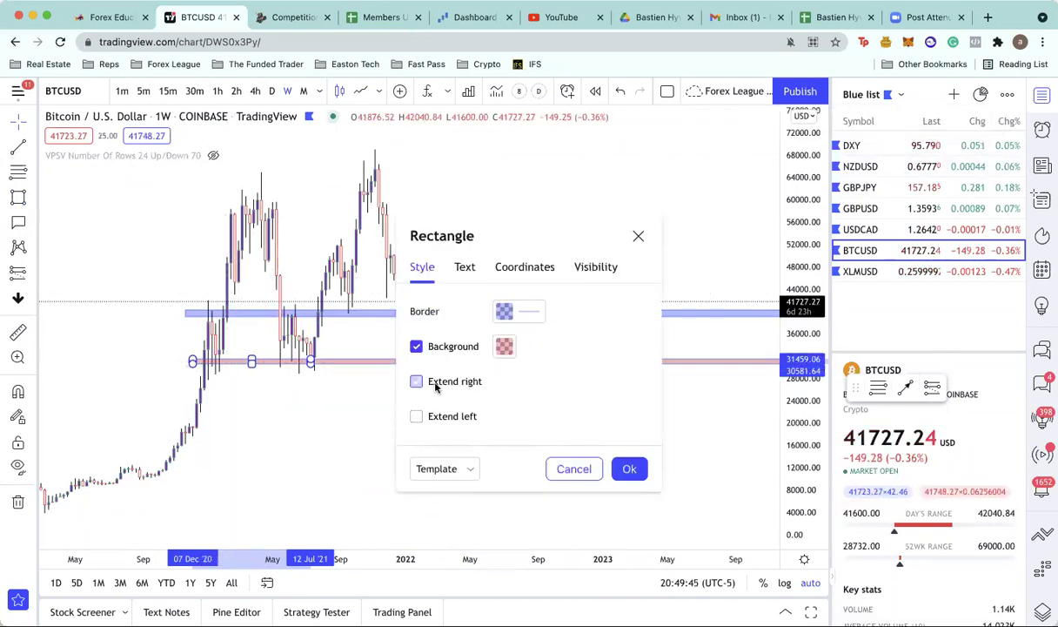
{"action": "left_click", "coordinate": [629, 470]}
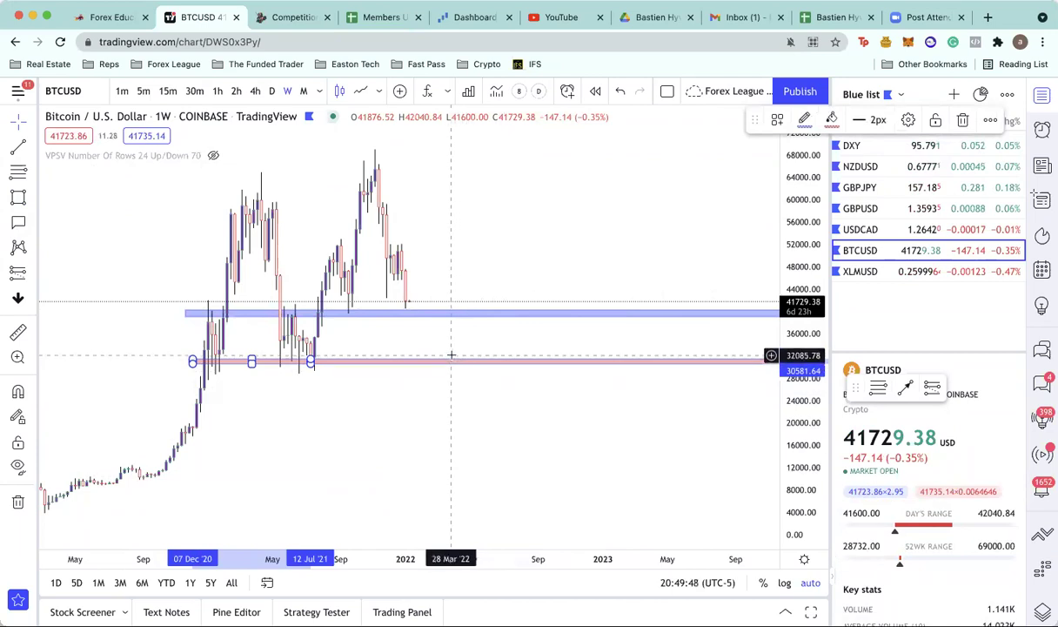
{"action": "left_click", "coordinate": [420, 303]}
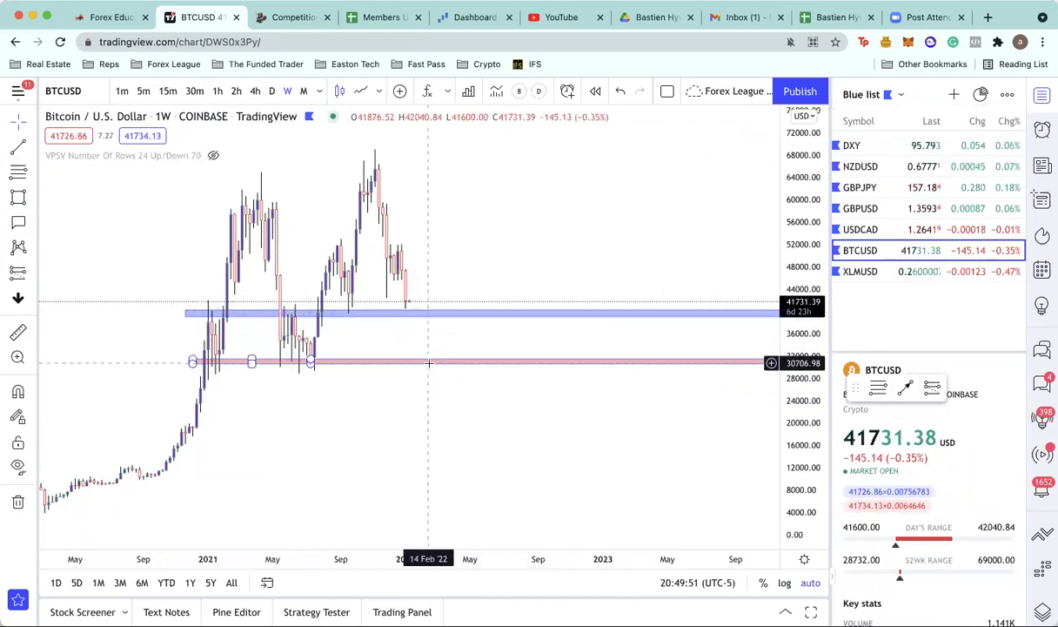
On the 4-hour BTCUSD chart, draw a horizontal line at about 46,016 along the December lows, extending to 22 January 2022.
{"action": "scroll", "coordinate": [296, 357], "scroll_direction": "down", "scroll_amount": 2}
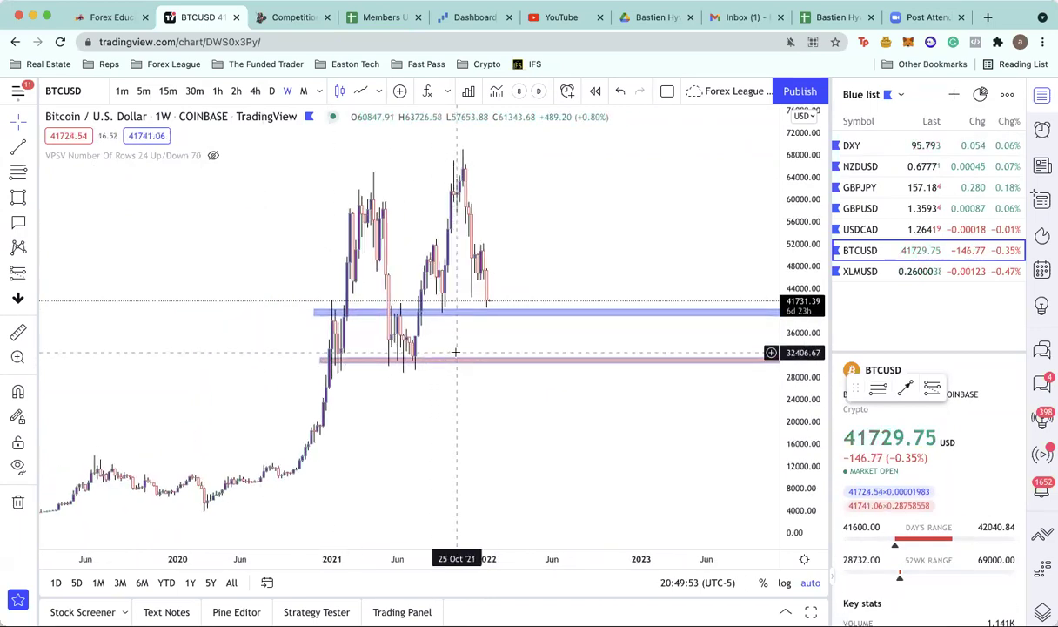
{"action": "scroll", "coordinate": [455, 353], "scroll_direction": "up", "scroll_amount": 1}
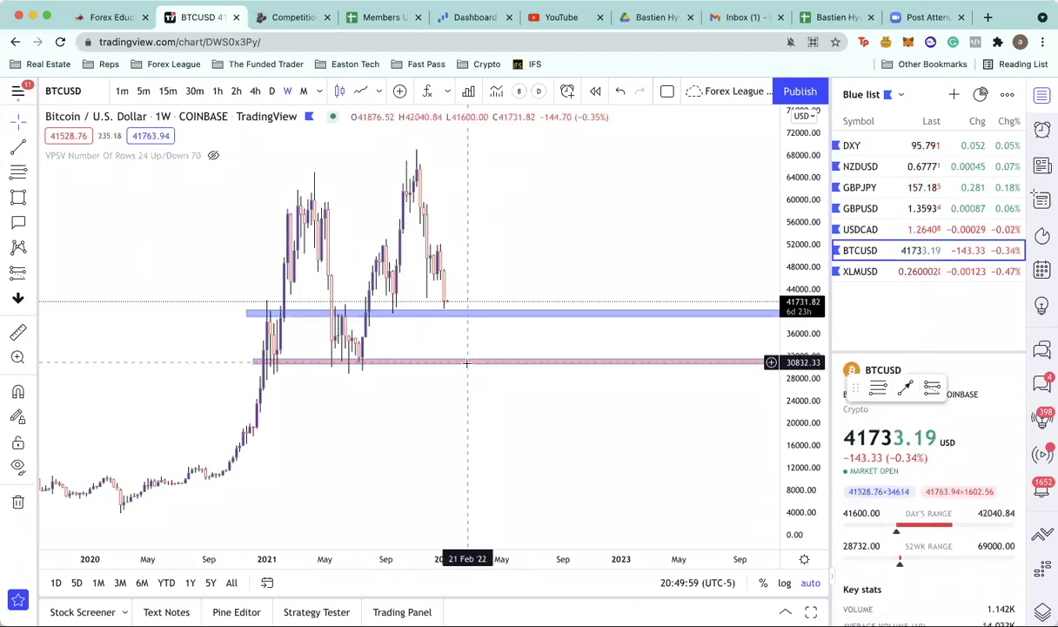
{"action": "left_click_drag", "start_coordinate": [406, 369], "coordinate": [416, 362]}
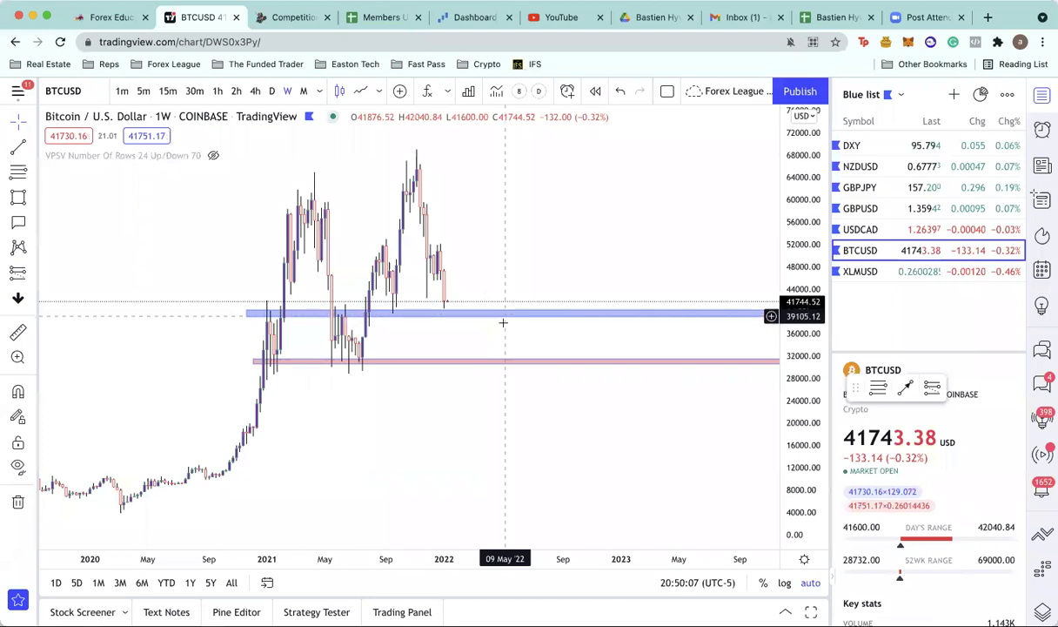
{"action": "left_click", "coordinate": [255, 91]}
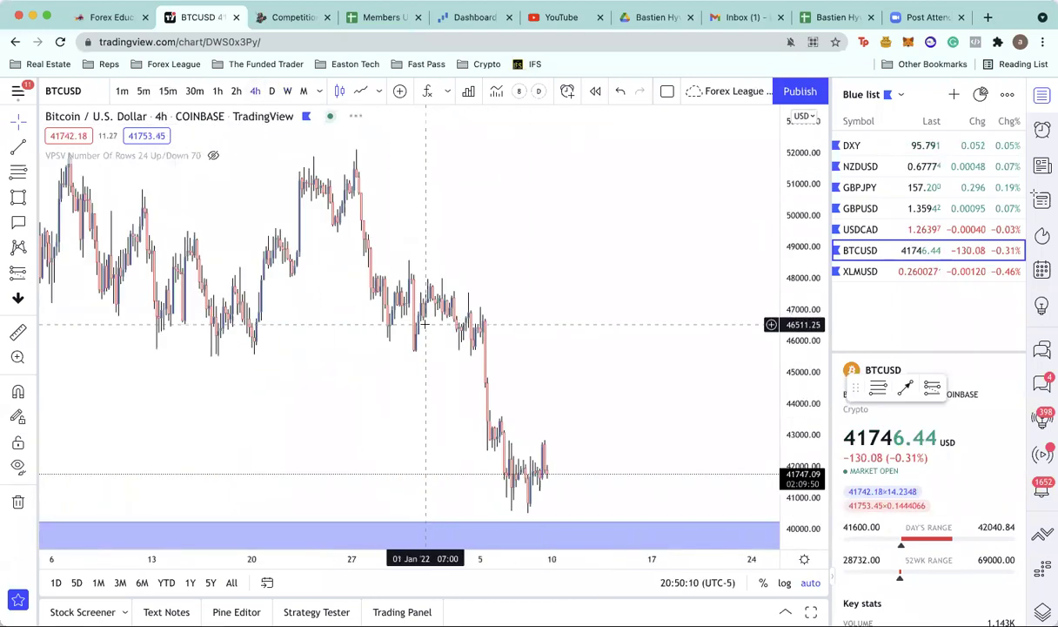
{"action": "scroll", "coordinate": [426, 322], "scroll_direction": "down", "scroll_amount": 2}
{"action": "scroll", "coordinate": [360, 440], "scroll_direction": "right", "scroll_amount": 2}
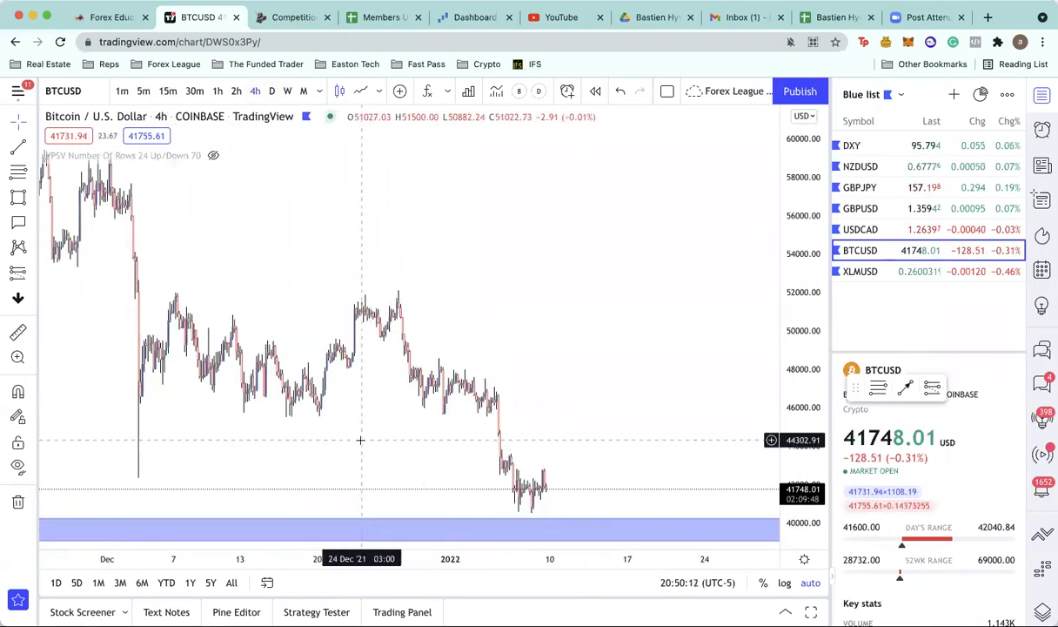
{"action": "scroll", "coordinate": [361, 440], "scroll_direction": "left", "scroll_amount": 5}
{"action": "scroll", "coordinate": [365, 435], "scroll_direction": "right", "scroll_amount": 4}
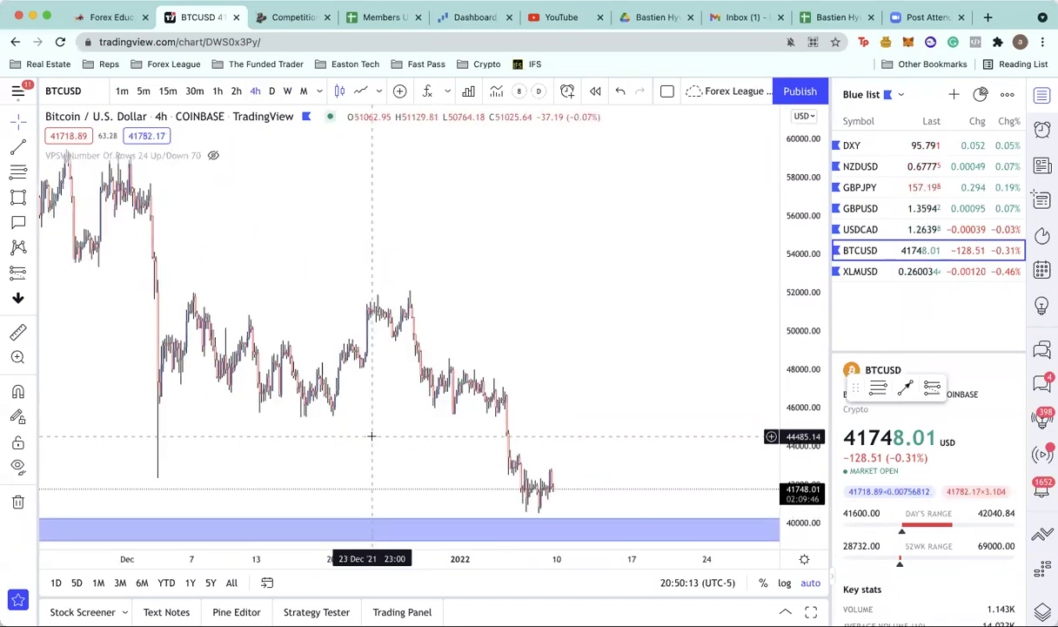
{"action": "left_click", "coordinate": [244, 406]}
{"action": "left_click", "coordinate": [693, 407]}
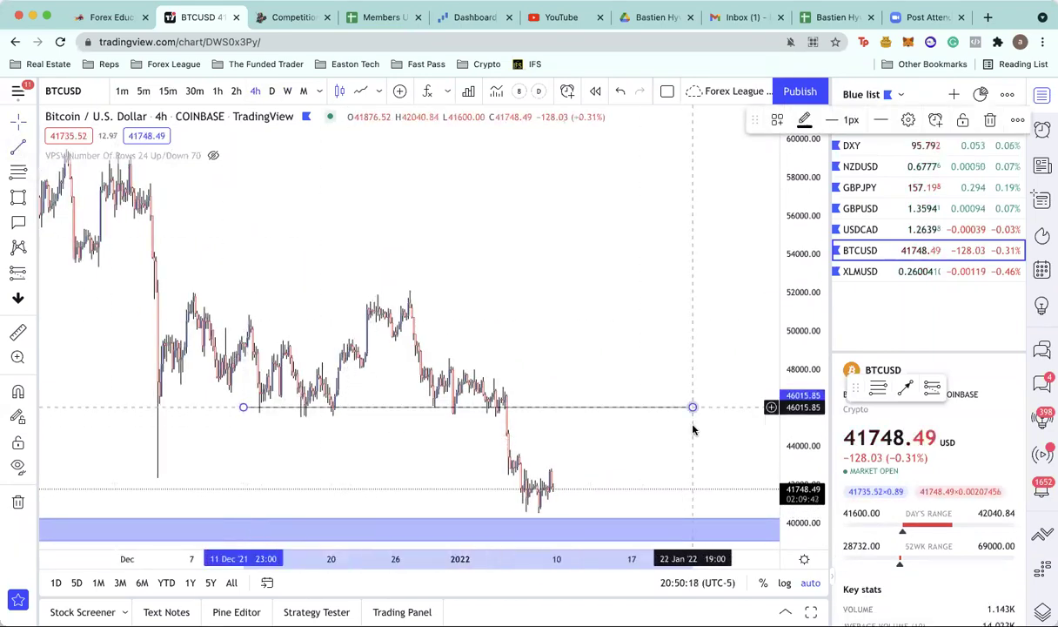
Measure the January BTCUSD drop with a Fibonacci retracement from about 47,802 to 40,695, clear it and return to the weekly chart.
{"action": "left_click", "coordinate": [18, 172]}
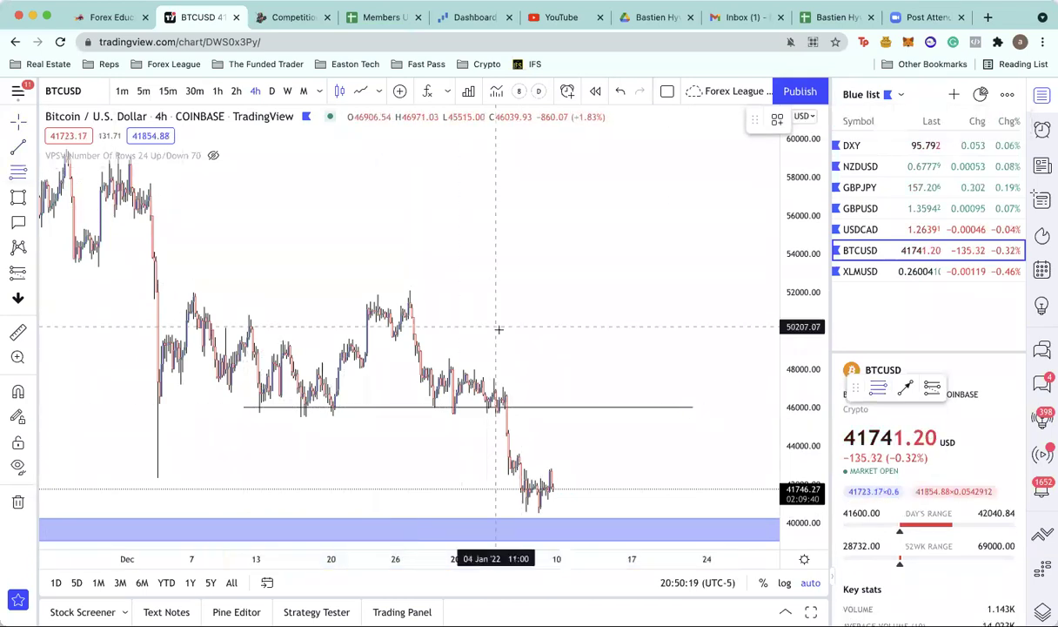
{"action": "left_click", "coordinate": [473, 372]}
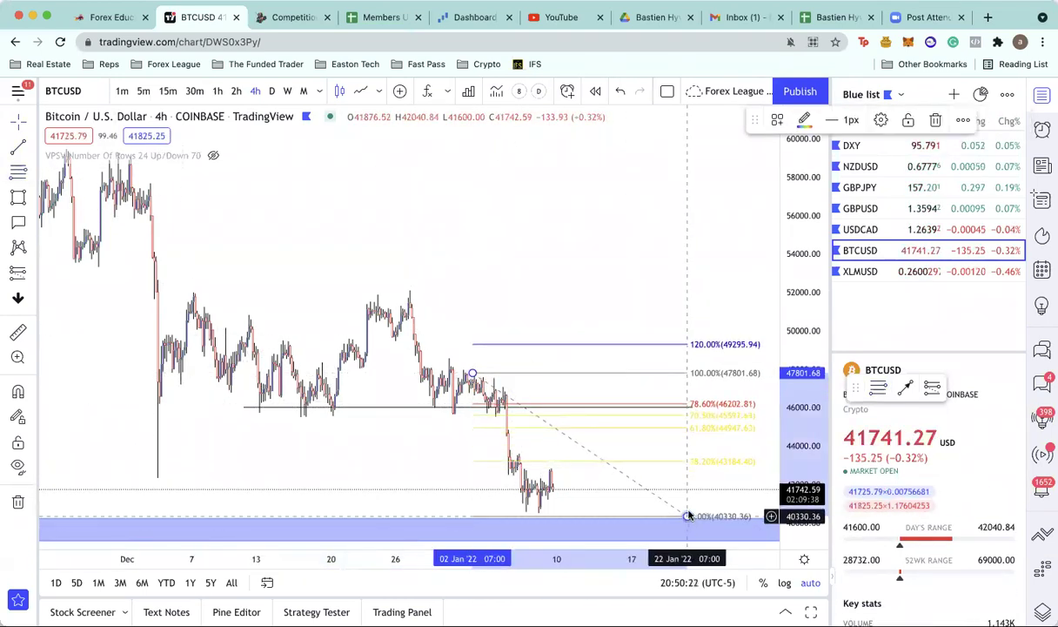
{"action": "left_click", "coordinate": [690, 509]}
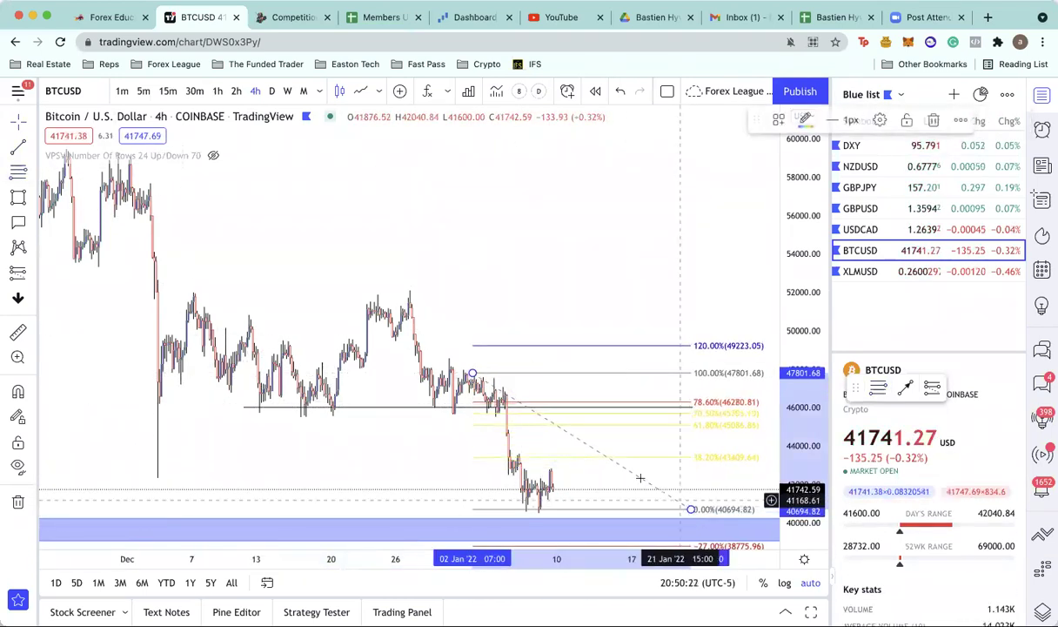
{"action": "left_click", "coordinate": [566, 428]}
{"action": "key", "text": "BackSpace"}
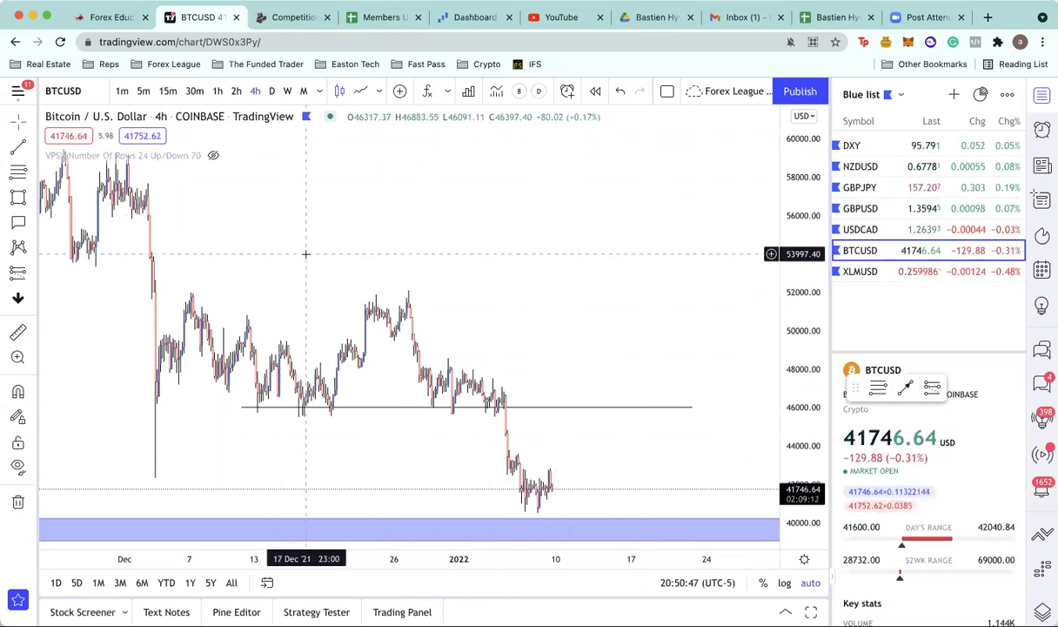
{"action": "left_click", "coordinate": [287, 90]}
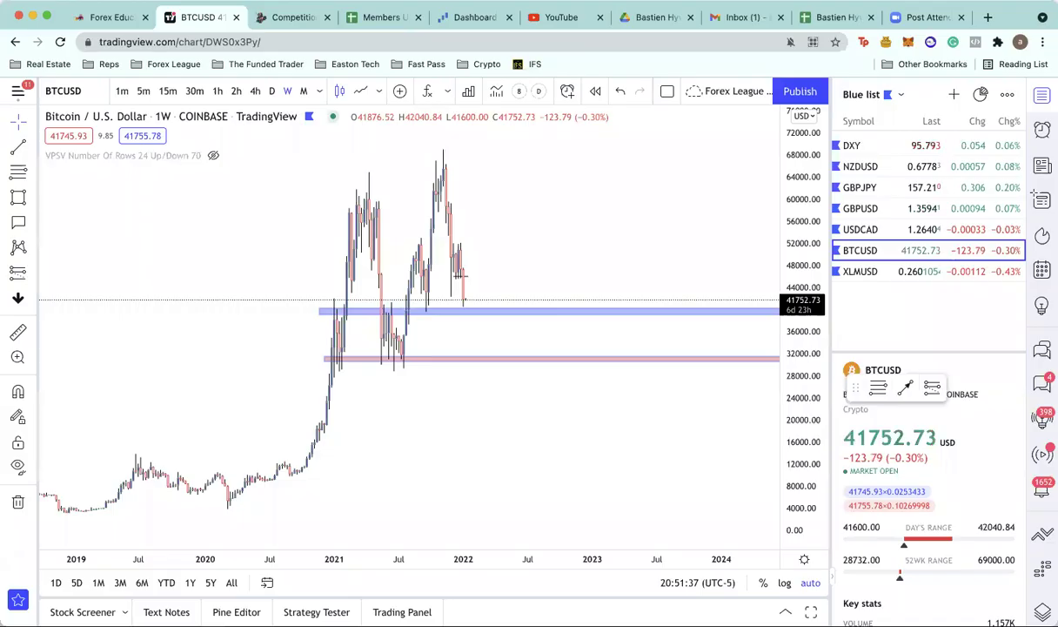
Switch to The Funded Trader competition page and read the January Competition's prizes and rules.
{"action": "left_click", "coordinate": [288, 17]}
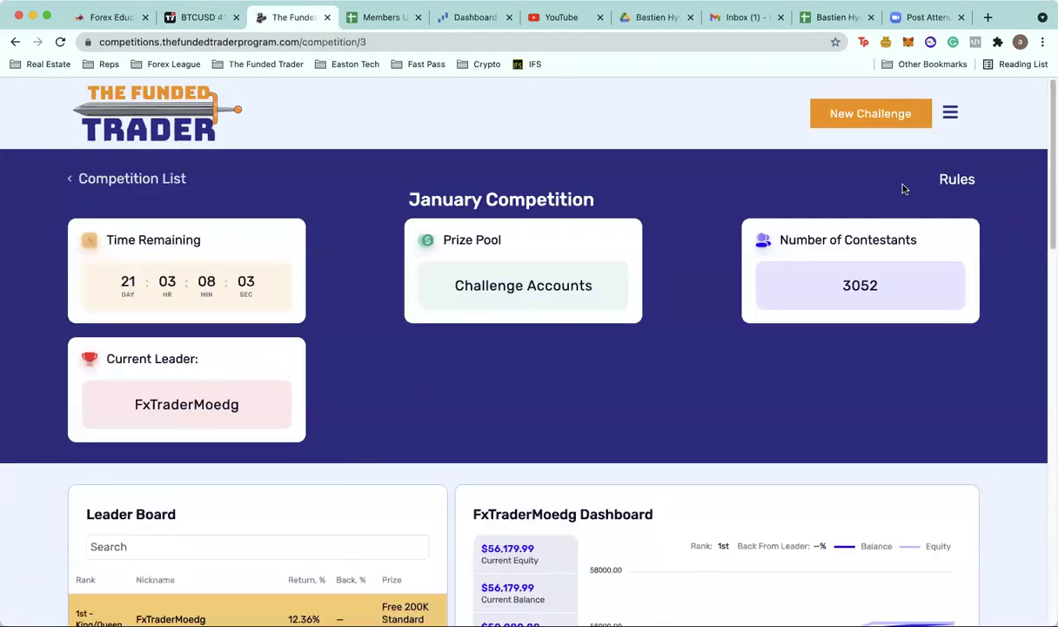
{"action": "left_click", "coordinate": [955, 178]}
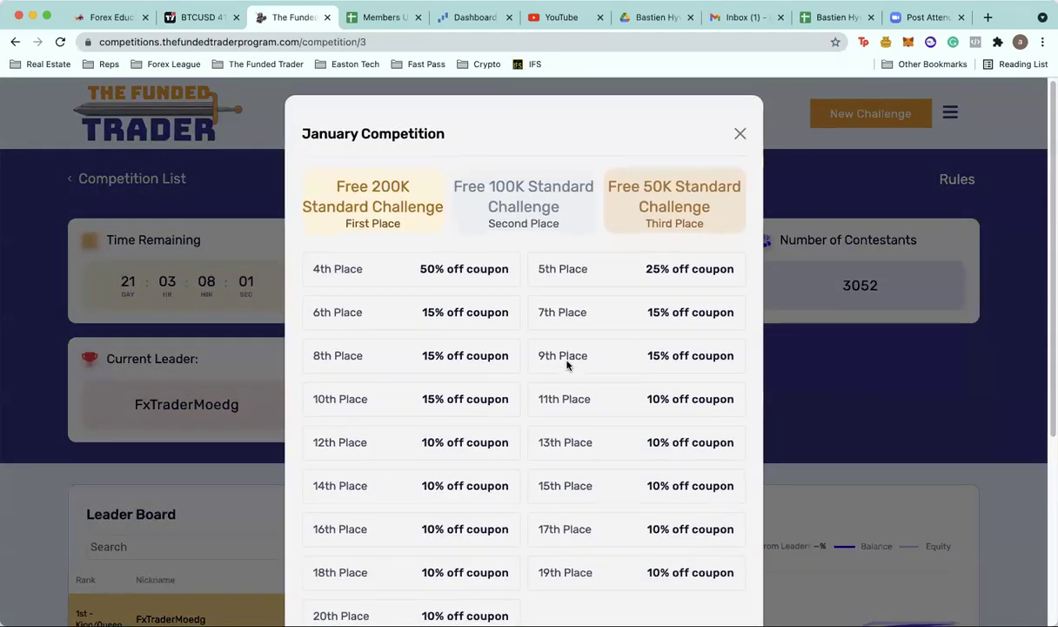
{"action": "scroll", "coordinate": [456, 268], "scroll_direction": "down", "scroll_amount": 5}
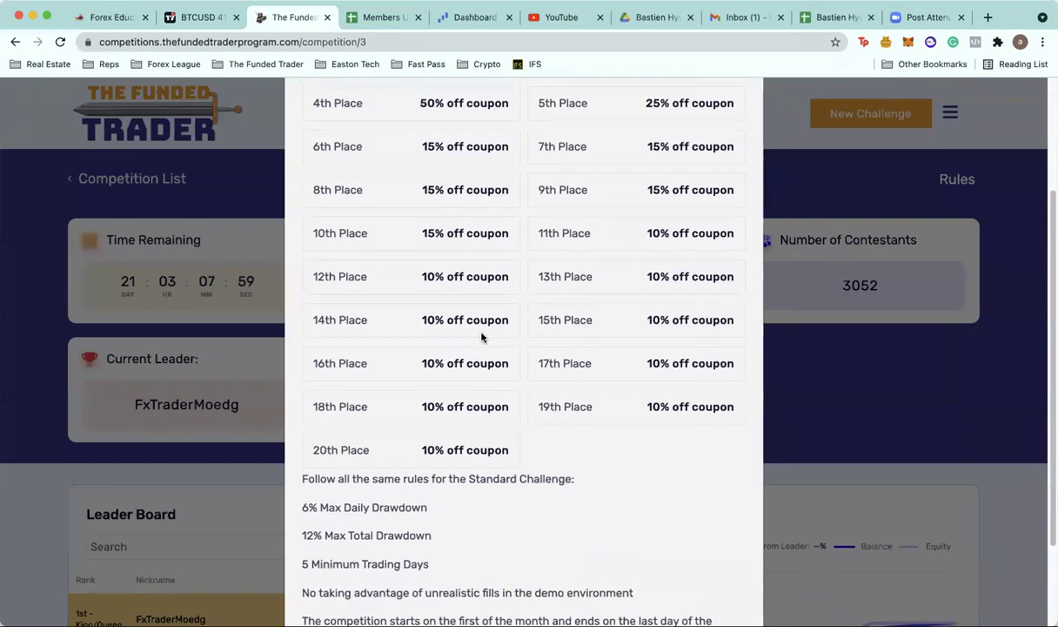
{"action": "scroll", "coordinate": [481, 337], "scroll_direction": "up", "scroll_amount": 3}
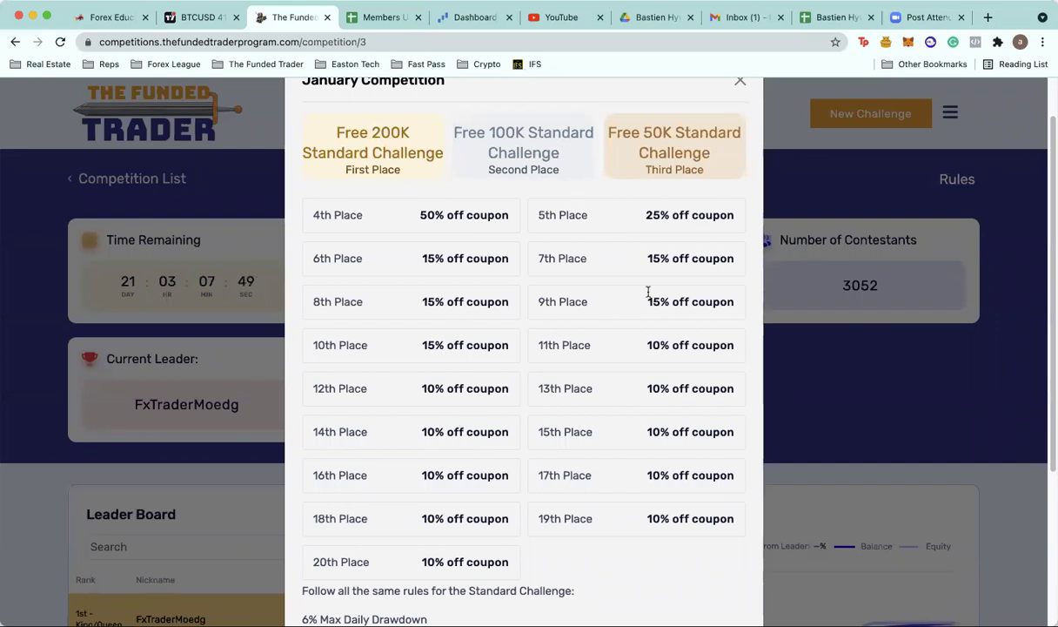
{"action": "scroll", "coordinate": [645, 287], "scroll_direction": "down", "scroll_amount": 5}
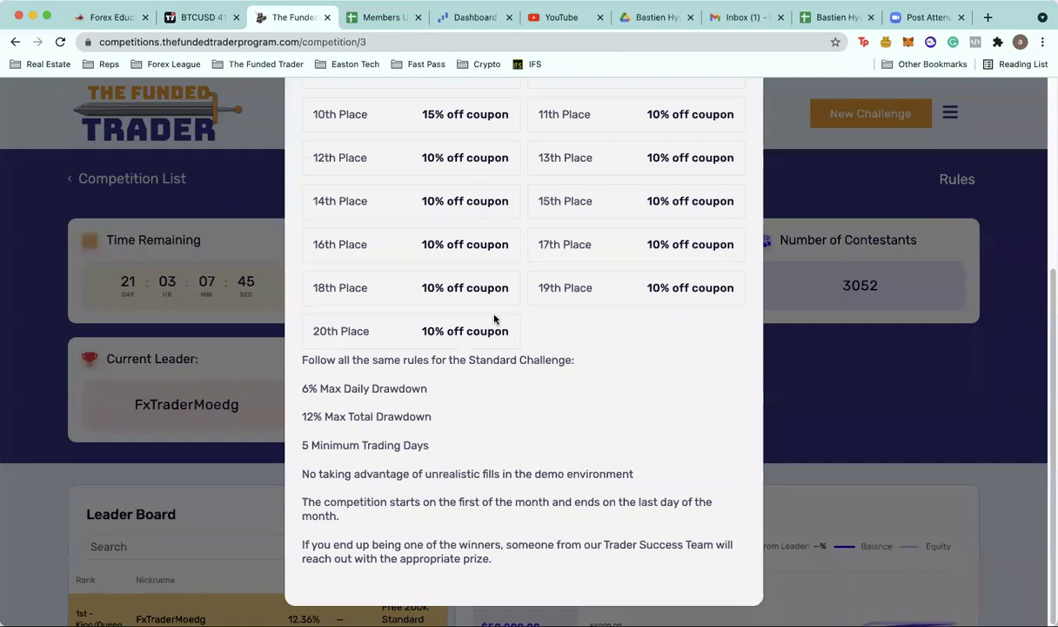
{"action": "left_click", "coordinate": [206, 482]}
Examine the January Competition leaderboard, together with the first-place trader's dashboard and closed trades.
{"action": "scroll", "coordinate": [204, 405], "scroll_direction": "down", "scroll_amount": 3}
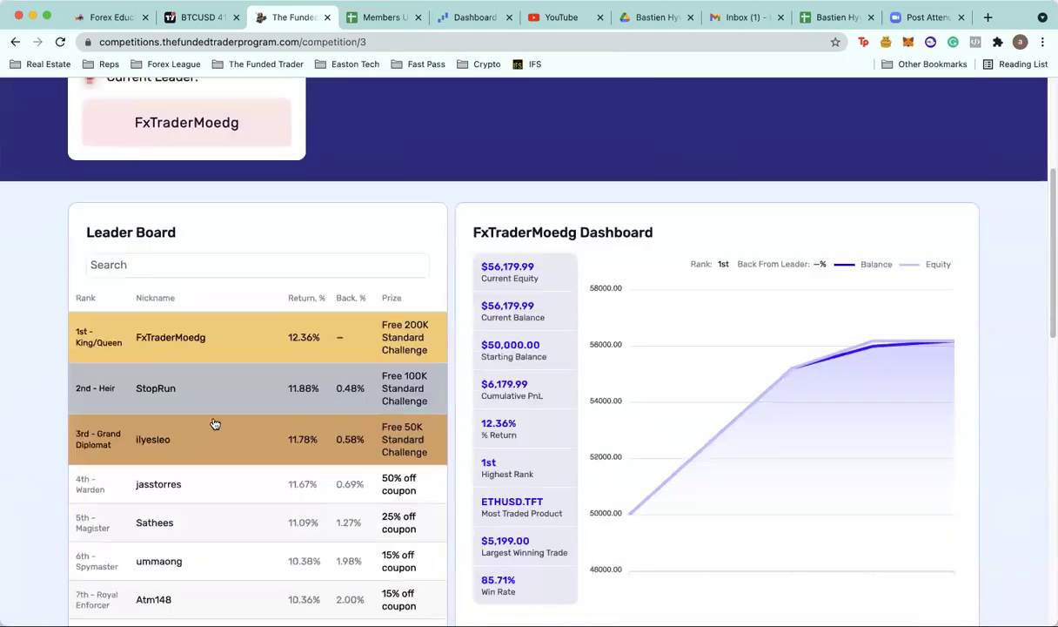
{"action": "scroll", "coordinate": [217, 417], "scroll_direction": "down", "scroll_amount": 1}
{"action": "scroll", "coordinate": [214, 415], "scroll_direction": "up", "scroll_amount": 1}
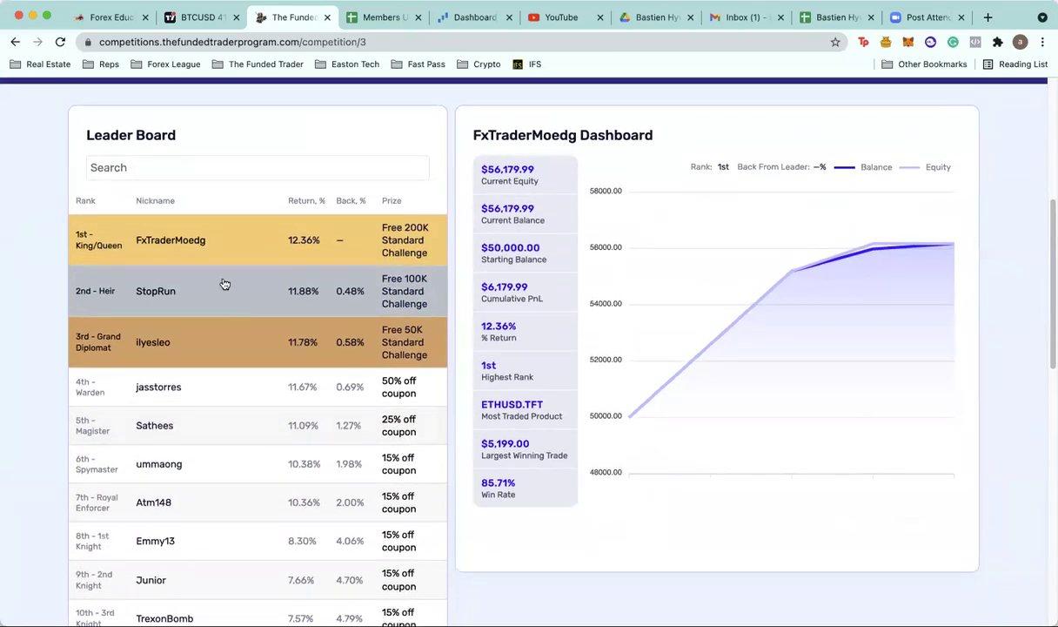
{"action": "scroll", "coordinate": [220, 361], "scroll_direction": "down", "scroll_amount": 5}
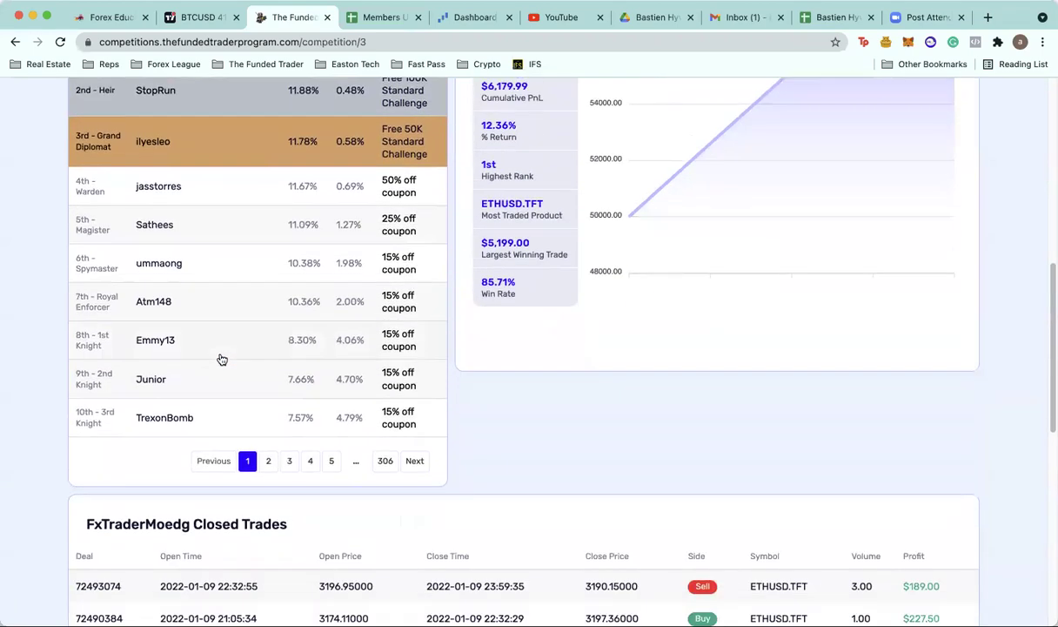
{"action": "scroll", "coordinate": [225, 357], "scroll_direction": "up", "scroll_amount": 2}
{"action": "scroll", "coordinate": [243, 353], "scroll_direction": "down", "scroll_amount": 5}
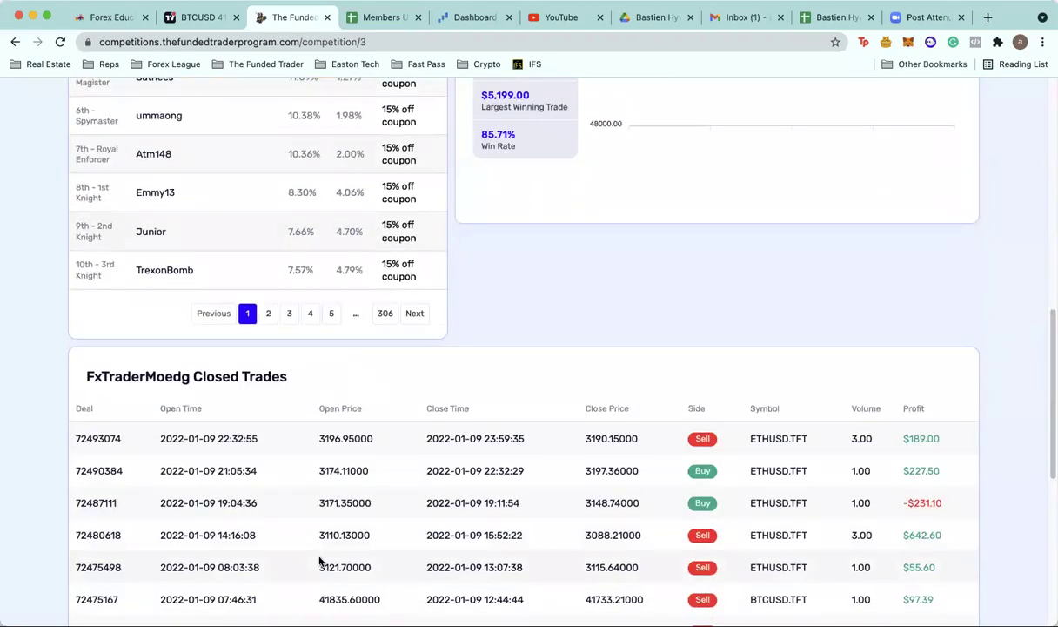
{"action": "scroll", "coordinate": [891, 531], "scroll_direction": "down", "scroll_amount": 3}
{"action": "scroll", "coordinate": [890, 526], "scroll_direction": "up", "scroll_amount": 10}
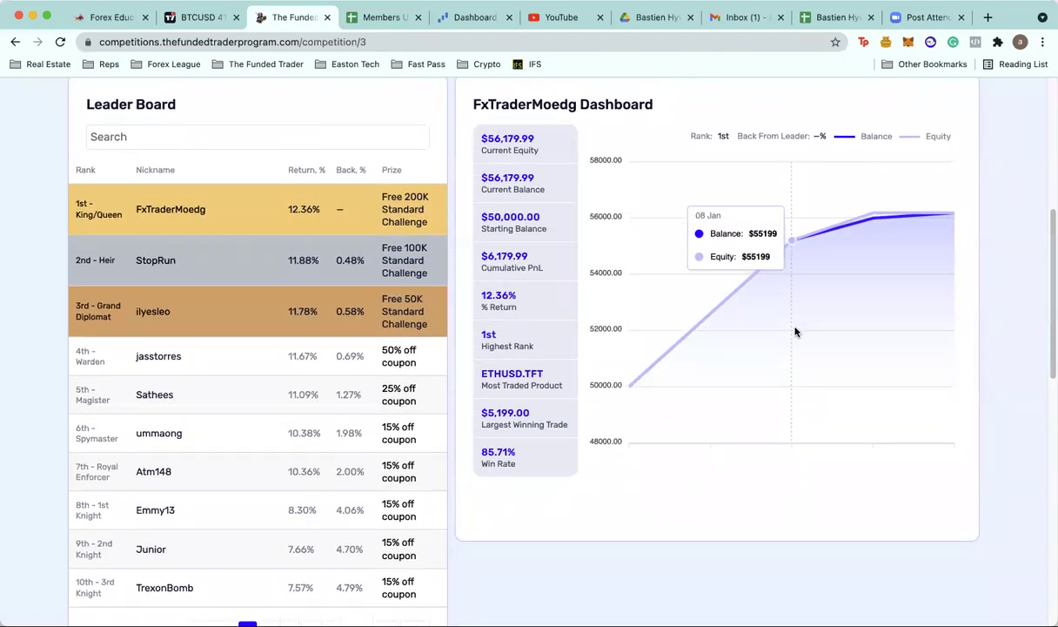
{"action": "scroll", "coordinate": [797, 331], "scroll_direction": "up", "scroll_amount": 2}
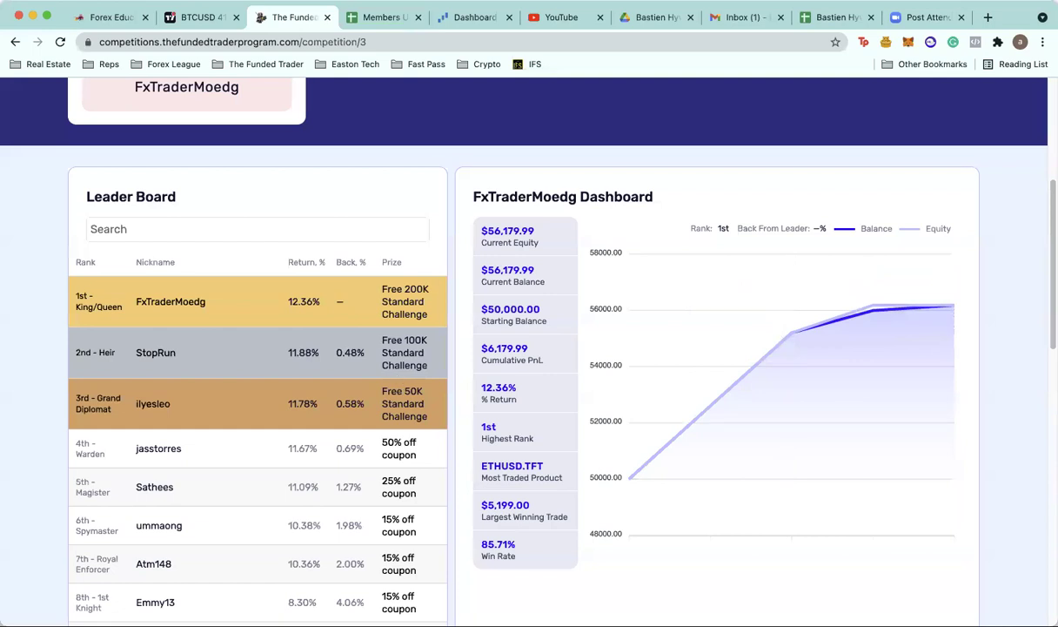
Examine the second-place trader's dashboard, balance and equity chart, and closed trades in the January Competition standings.
{"action": "left_click", "coordinate": [242, 354]}
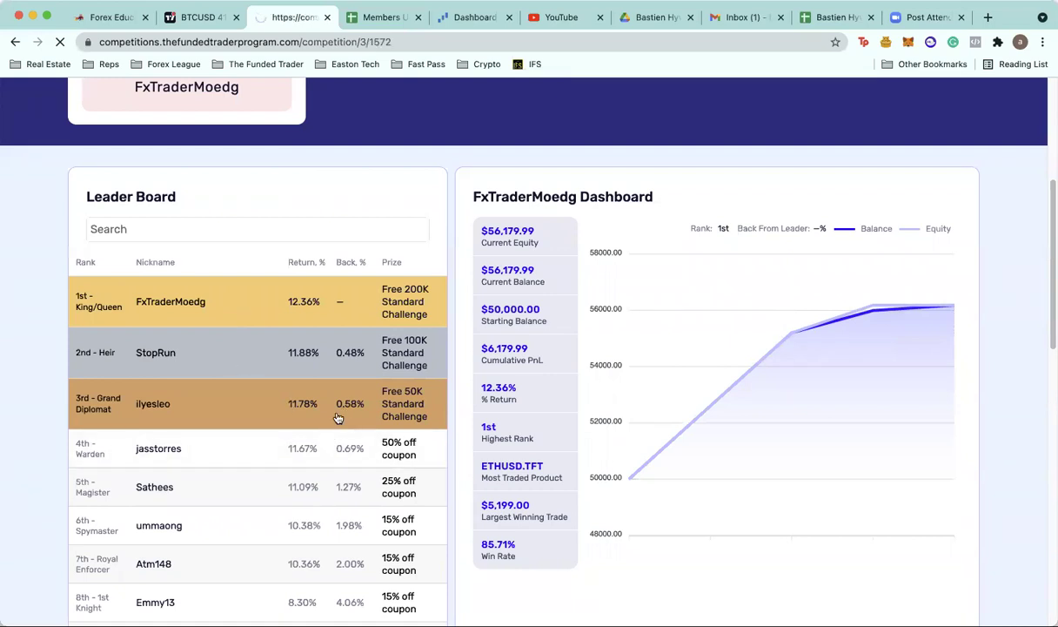
{"action": "scroll", "coordinate": [457, 448], "scroll_direction": "down", "scroll_amount": 5}
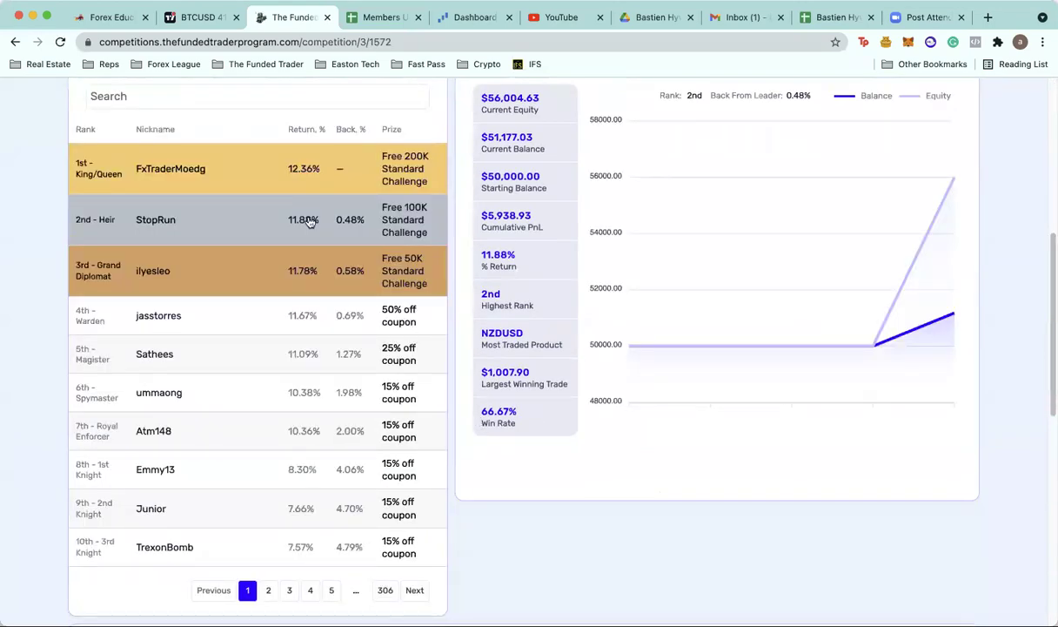
{"action": "scroll", "coordinate": [495, 406], "scroll_direction": "up", "scroll_amount": 3}
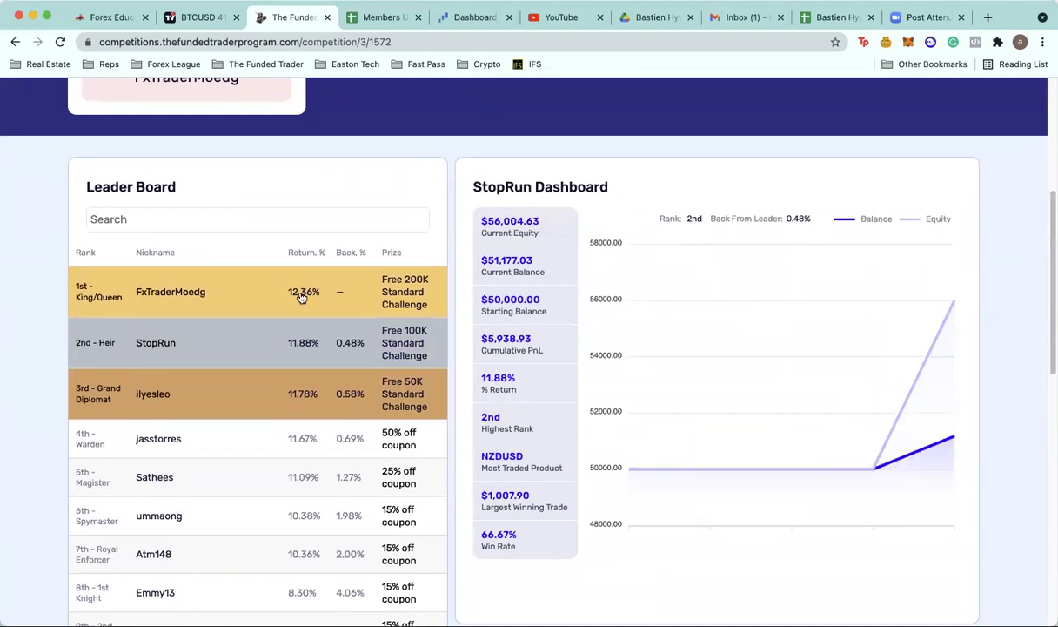
{"action": "scroll", "coordinate": [589, 300], "scroll_direction": "down", "scroll_amount": 5}
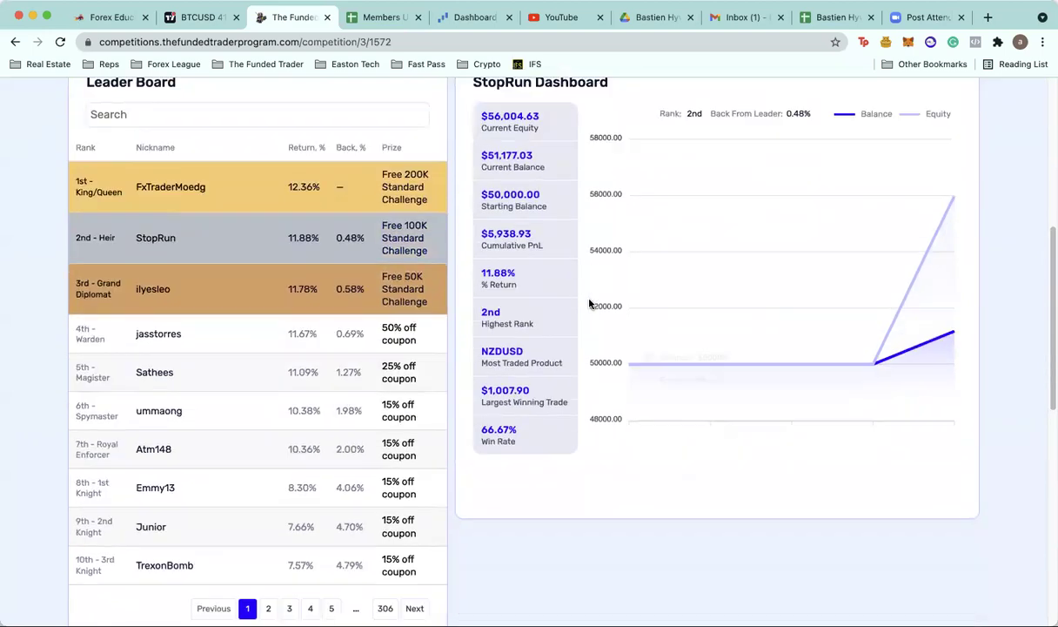
{"action": "scroll", "coordinate": [590, 303], "scroll_direction": "up", "scroll_amount": 2}
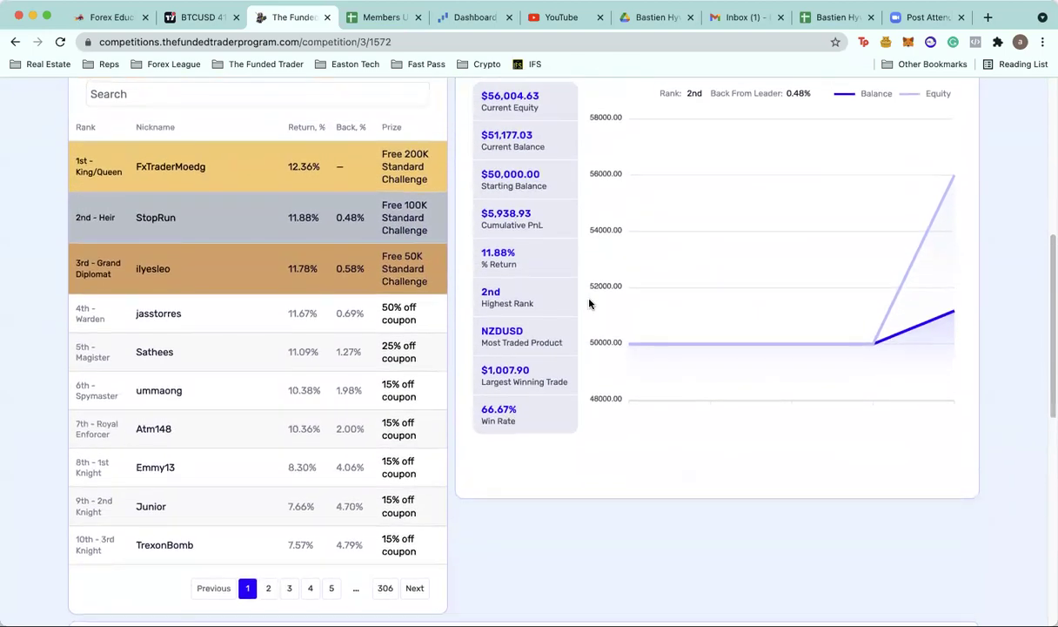
{"action": "scroll", "coordinate": [598, 302], "scroll_direction": "up", "scroll_amount": 2}
{"action": "scroll", "coordinate": [598, 303], "scroll_direction": "down", "scroll_amount": 6}
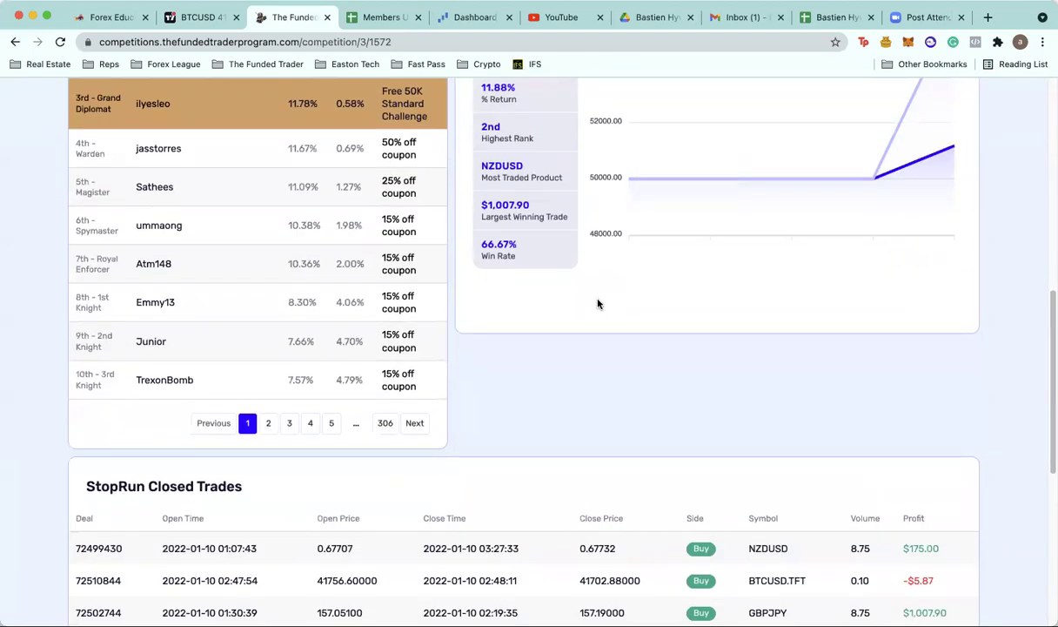
{"action": "scroll", "coordinate": [598, 303], "scroll_direction": "up", "scroll_amount": 2}
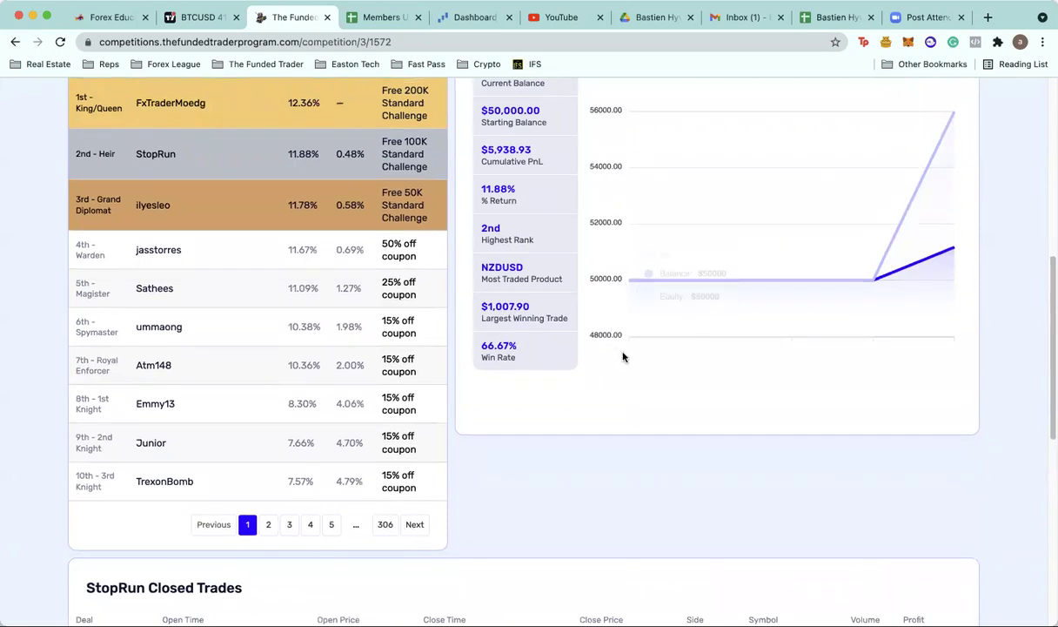
{"action": "scroll", "coordinate": [623, 356], "scroll_direction": "up", "scroll_amount": 2}
{"action": "scroll", "coordinate": [623, 356], "scroll_direction": "up", "scroll_amount": 4}
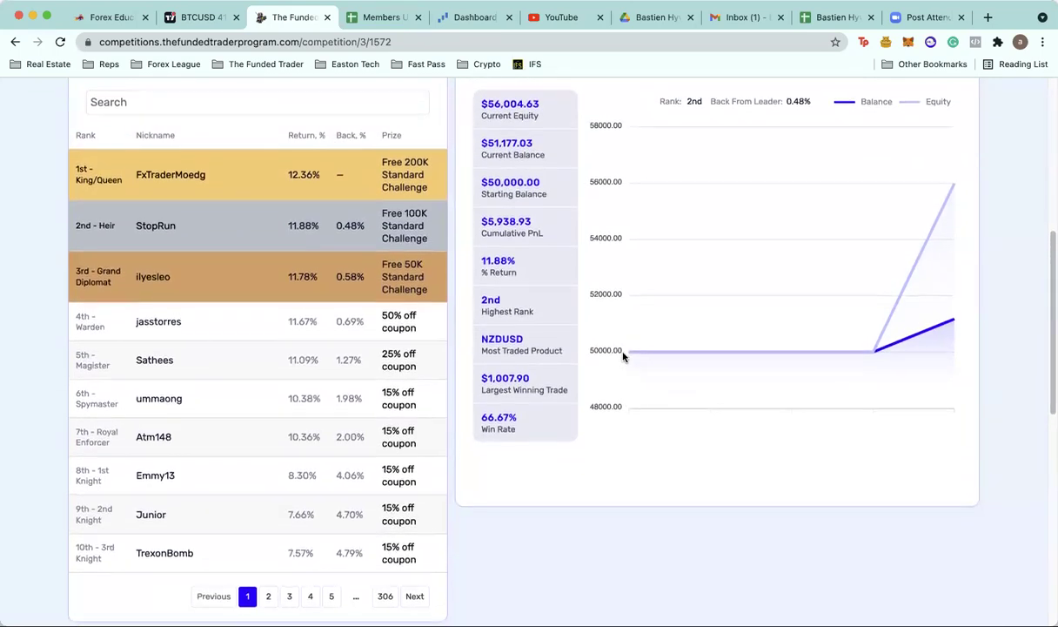
{"action": "scroll", "coordinate": [623, 356], "scroll_direction": "up", "scroll_amount": 8}
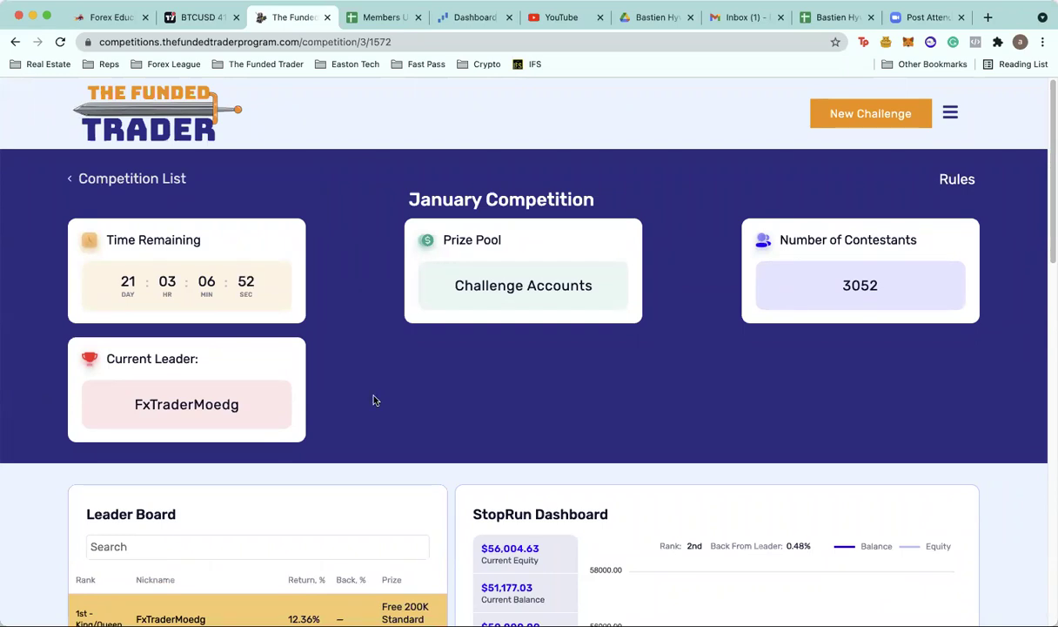
Return from the January Competition standings to the competition list and select that page's web address.
{"action": "scroll", "coordinate": [461, 498], "scroll_direction": "down", "scroll_amount": 3}
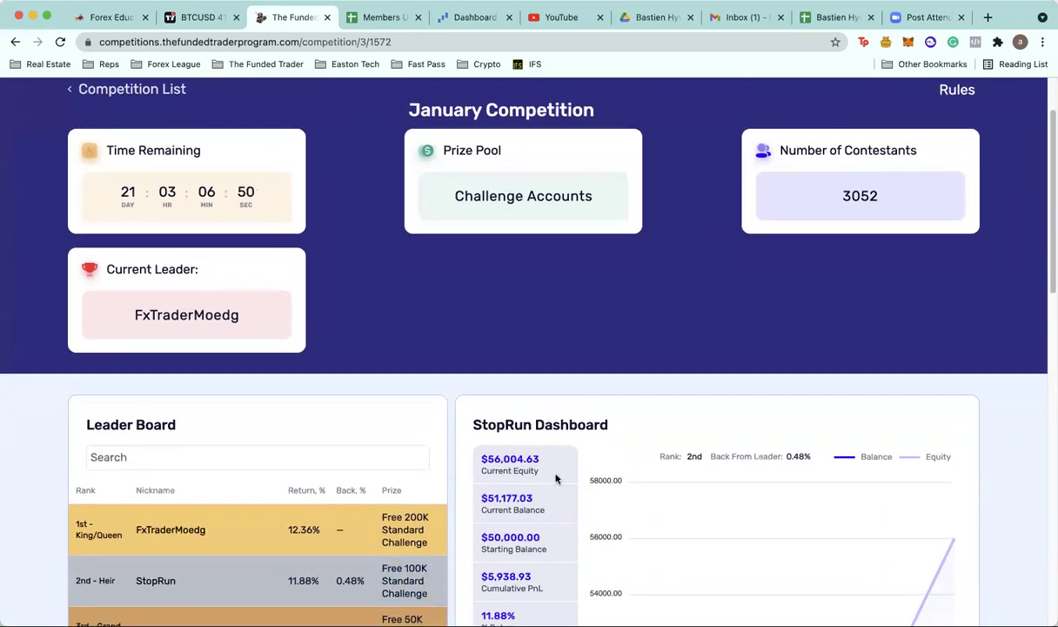
{"action": "scroll", "coordinate": [438, 363], "scroll_direction": "up", "scroll_amount": 1}
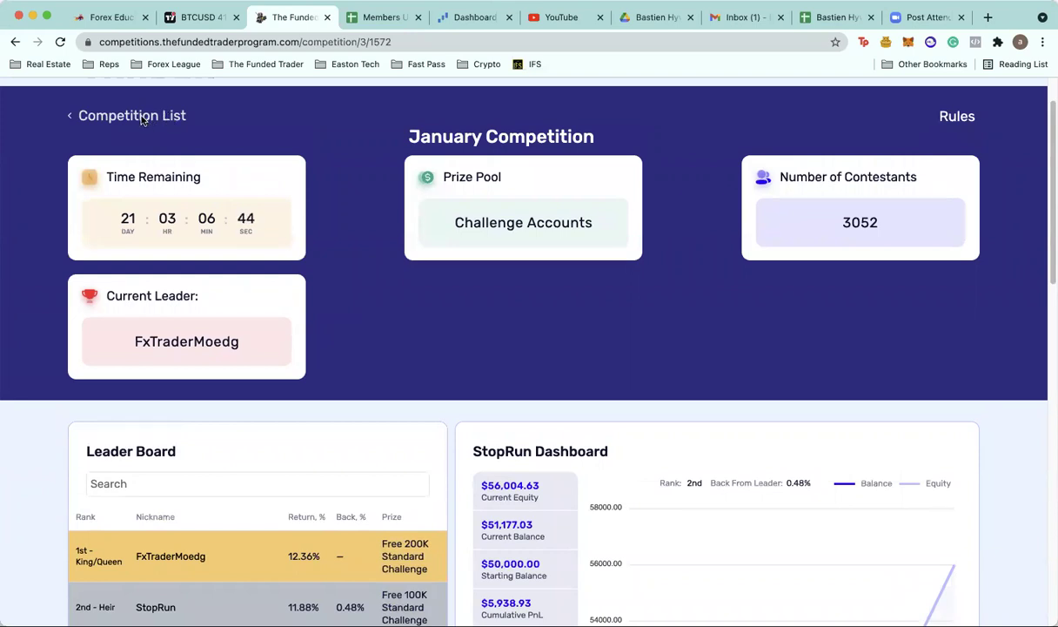
{"action": "left_click", "coordinate": [126, 120]}
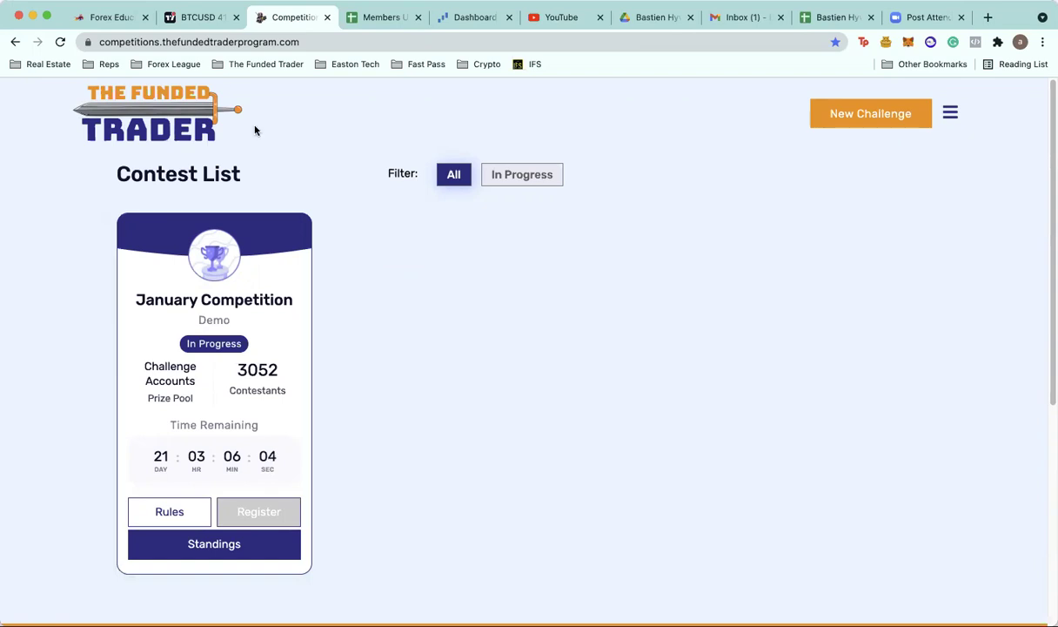
{"action": "left_click", "coordinate": [313, 41]}
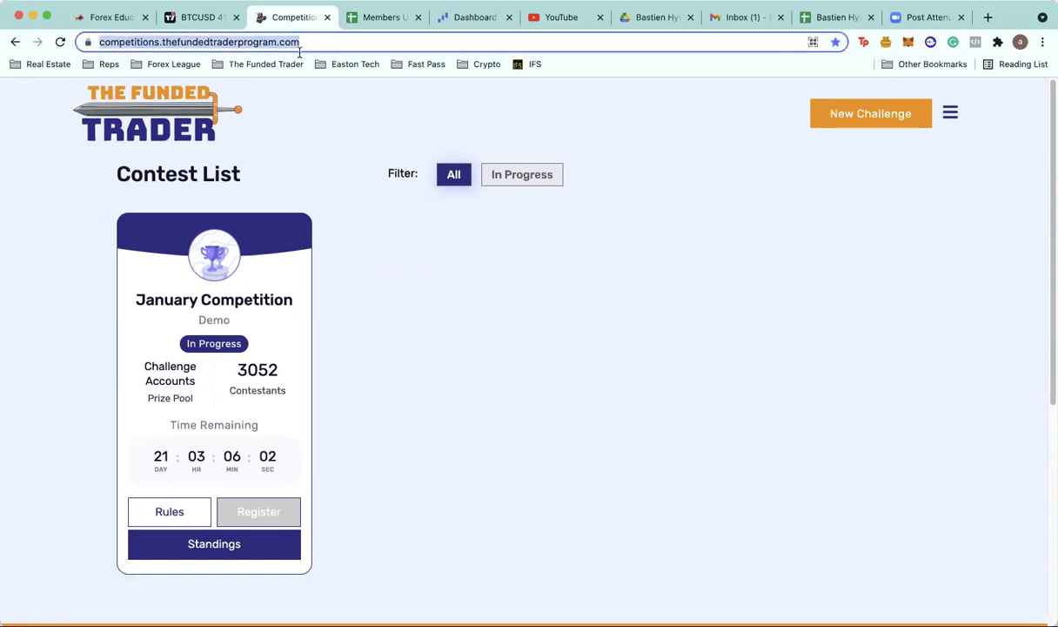